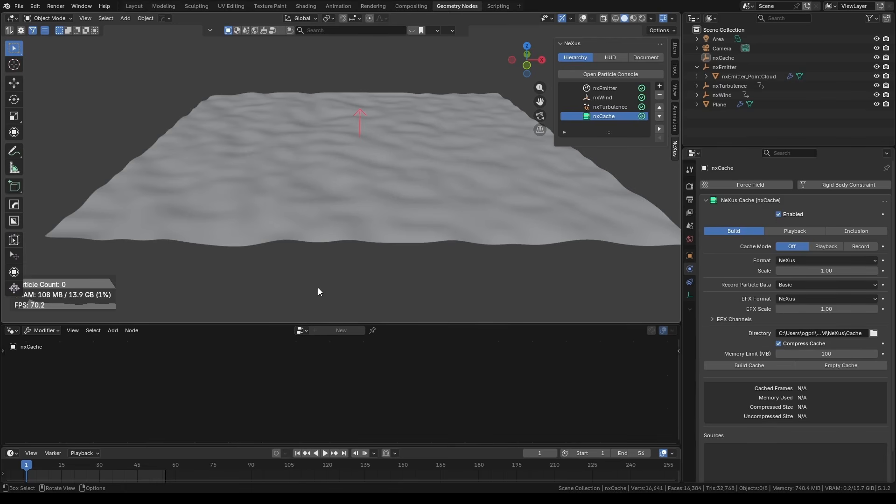
# - Select the nxCache object and set the timeline's end frame to 250
pyautogui.click(598, 119)
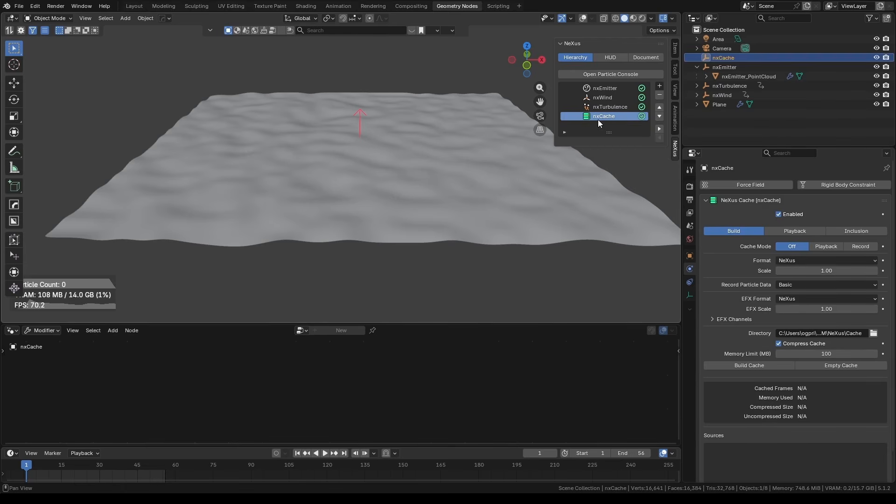
pyautogui.click(639, 452)
pyautogui.write('250')
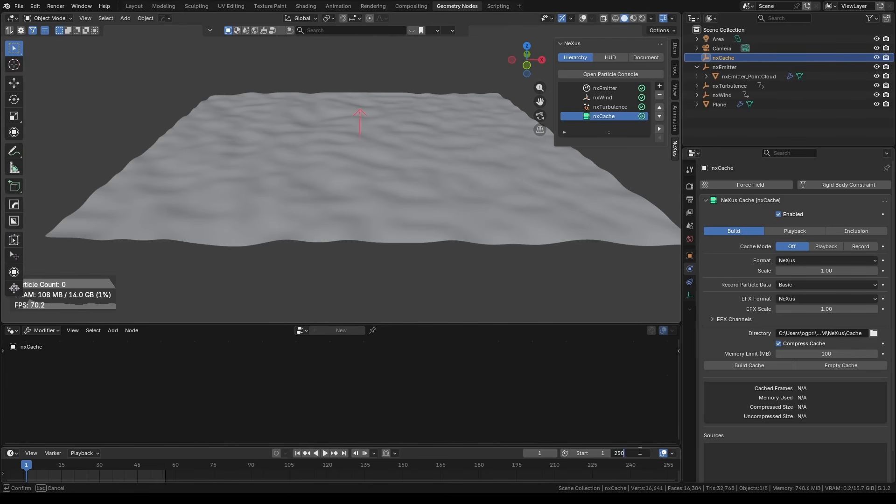
pyautogui.press('Return')
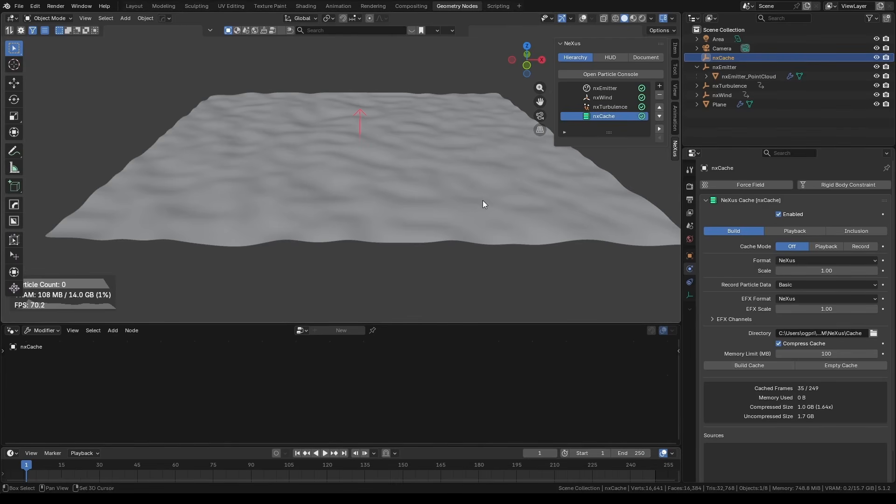
# - Examine the geometry nodes of nxEmitter_PointCloud and return to the nxCache settings
pyautogui.click(748, 77)
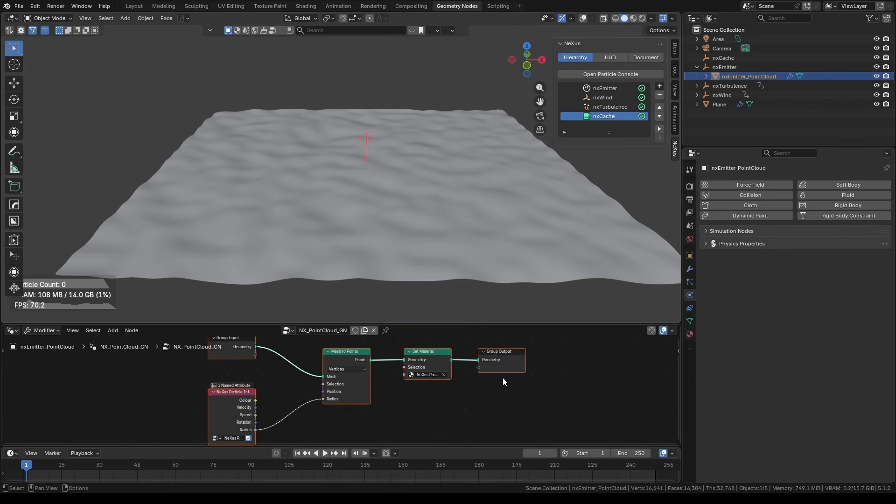
pyautogui.click(509, 366)
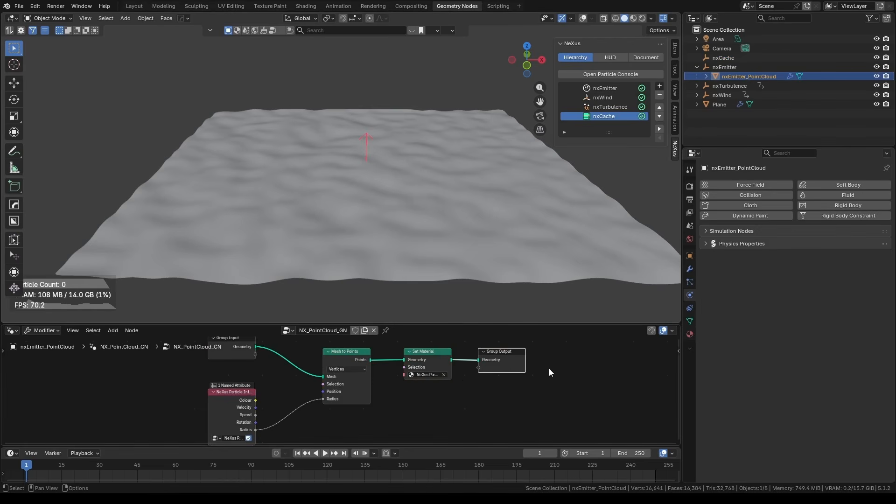
pyautogui.click(617, 118)
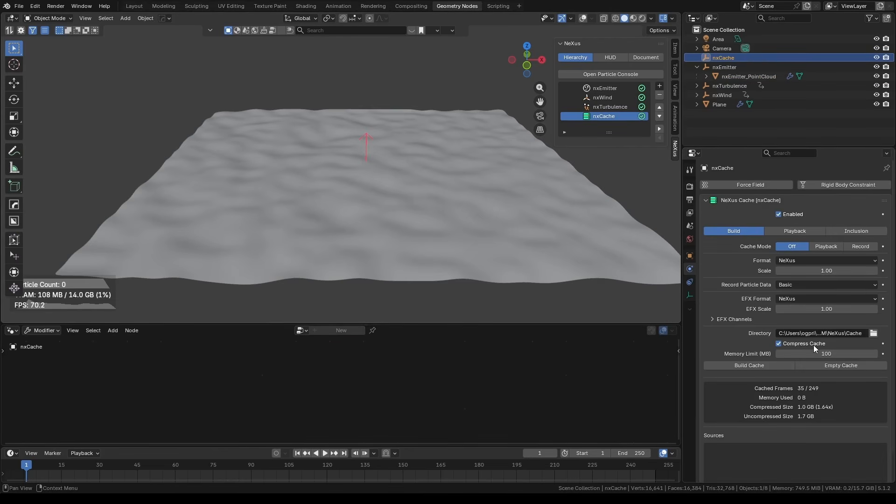
# - Try to build the particle cache with the cache mode off
pyautogui.click(767, 365)
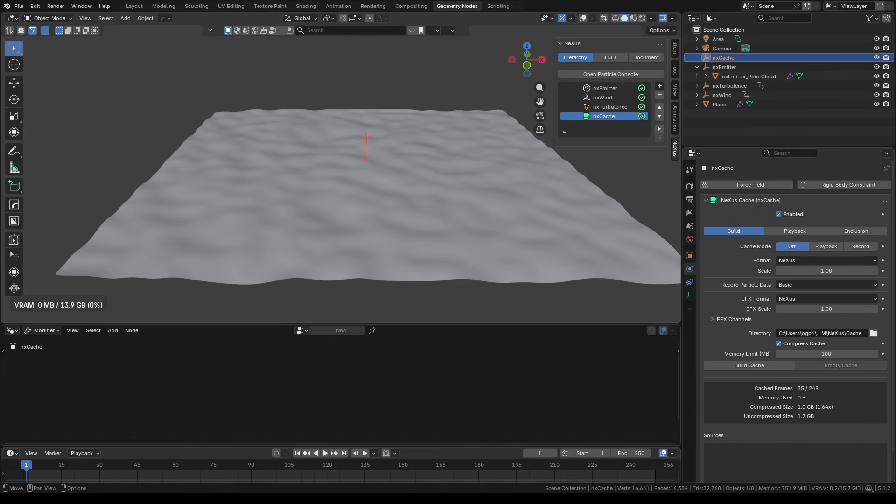
pyautogui.click(738, 367)
pyautogui.click(741, 366)
# - Review the cache's Playback and Inclusion settings, set its cache mode to Record and build the cache
pyautogui.click(799, 228)
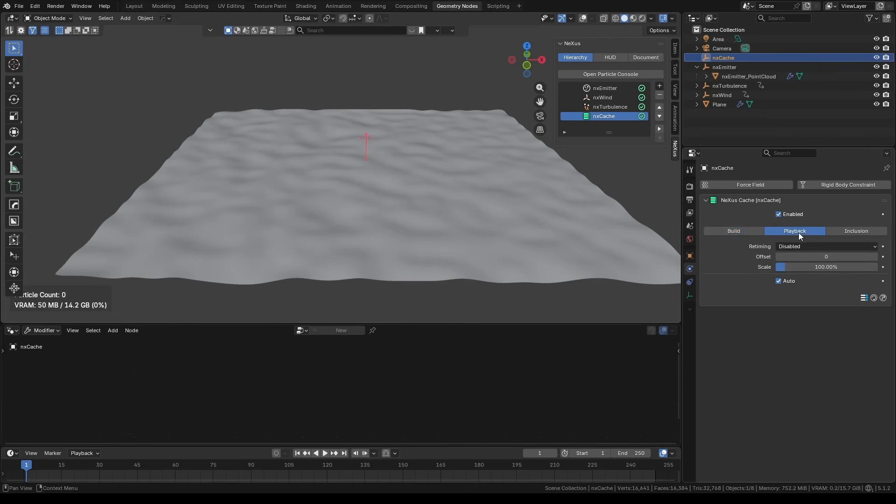
pyautogui.click(850, 231)
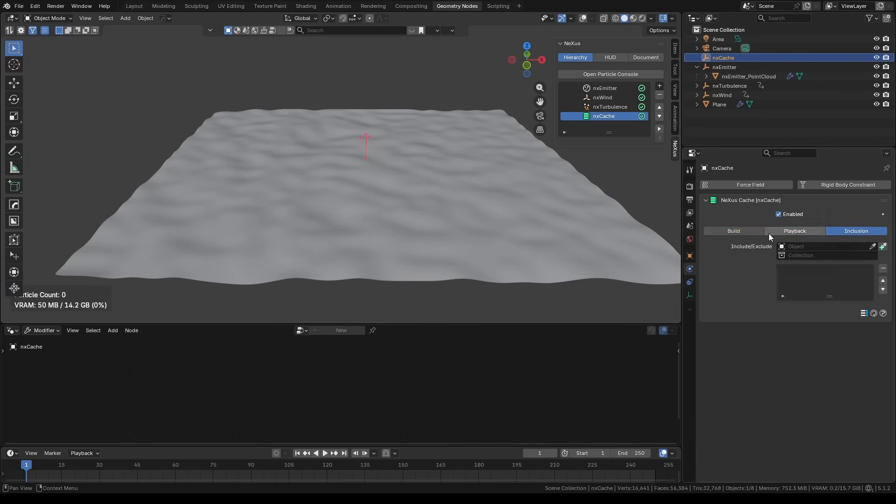
pyautogui.click(751, 232)
pyautogui.click(856, 243)
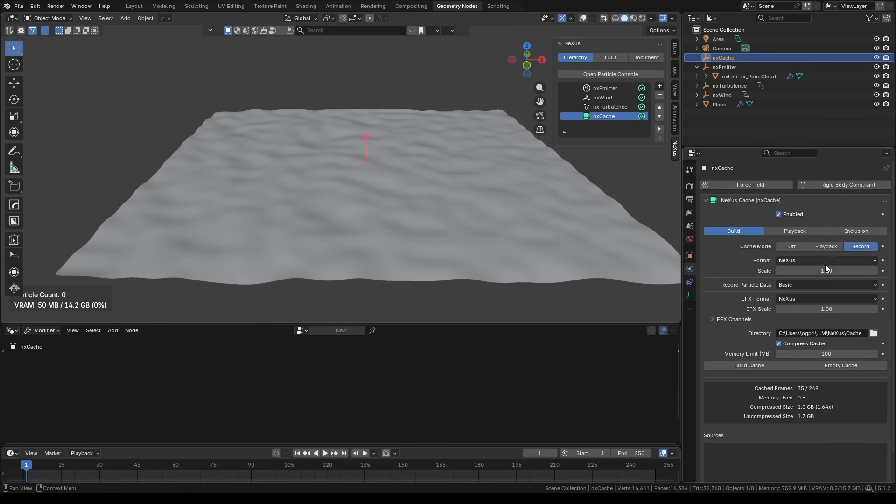
pyautogui.click(760, 366)
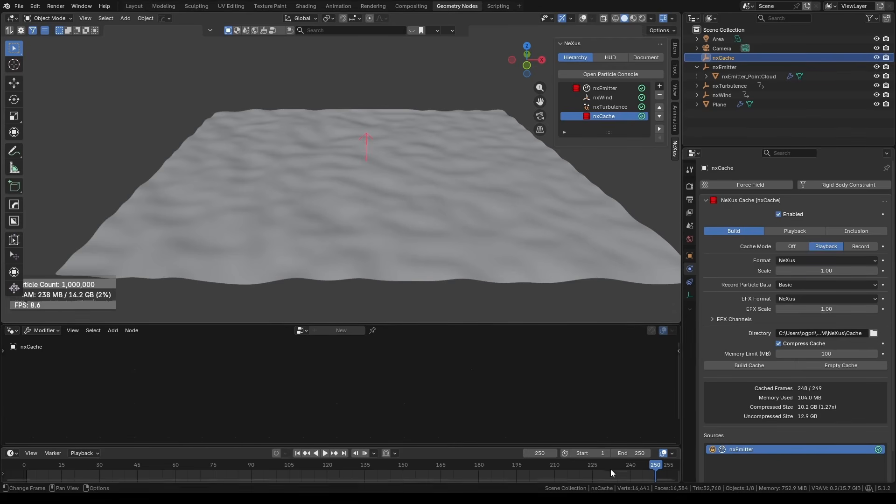
# - Scrub the cached simulation to frame 106, return to the first frame and play it through
pyautogui.moveTo(617, 465); pyautogui.dragTo(291, 461)
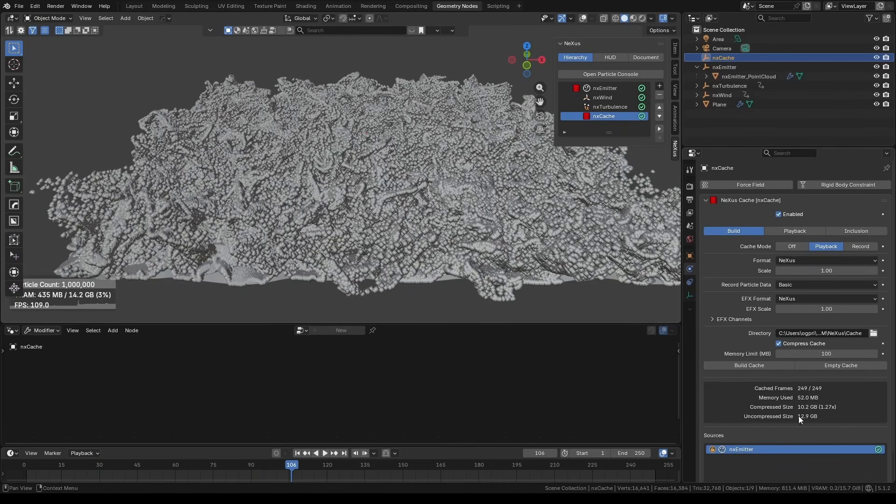
pyautogui.click(295, 452)
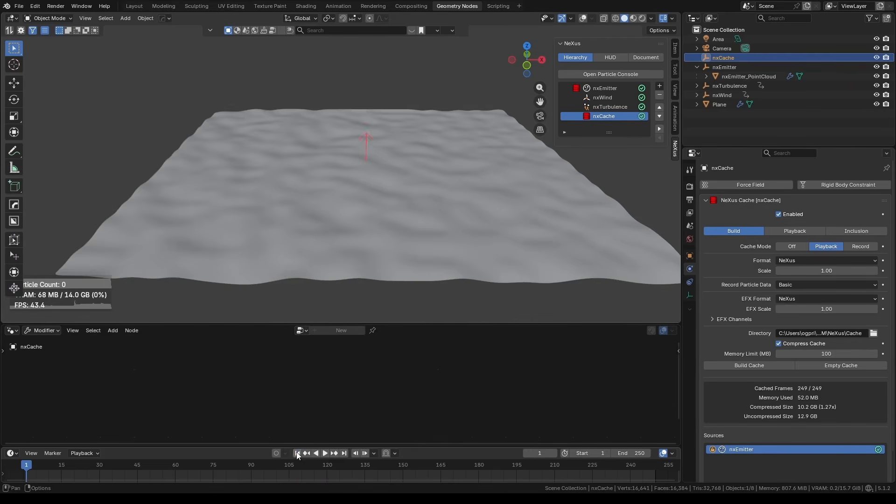
pyautogui.press('space')
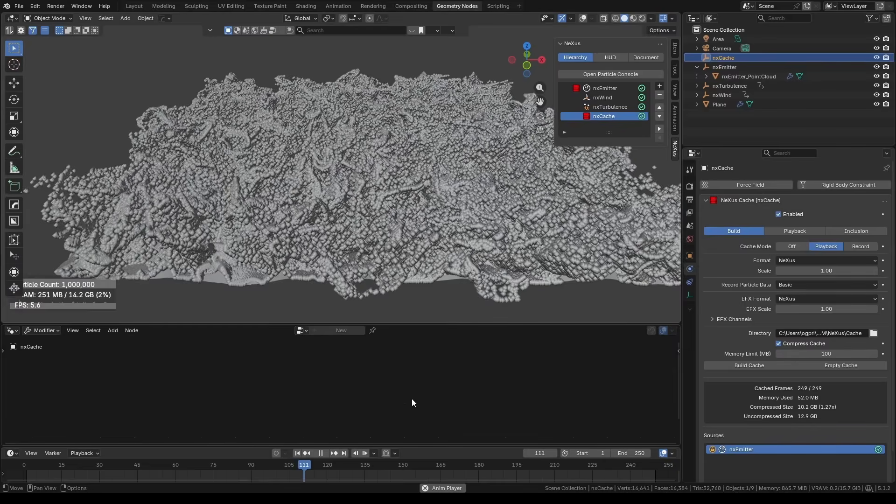
pyautogui.press('space')
pyautogui.click(442, 216)
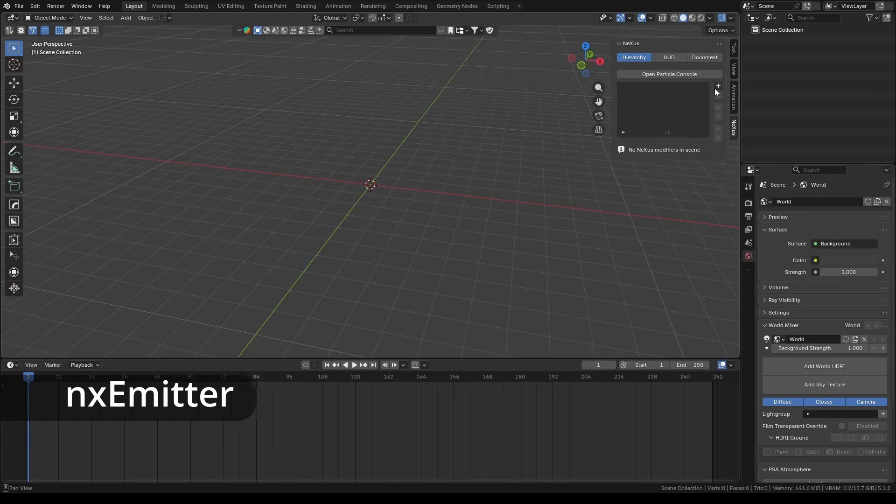
# - Add an nxEmitter to the empty scene and widen the properties area beside the viewport
pyautogui.click(717, 86)
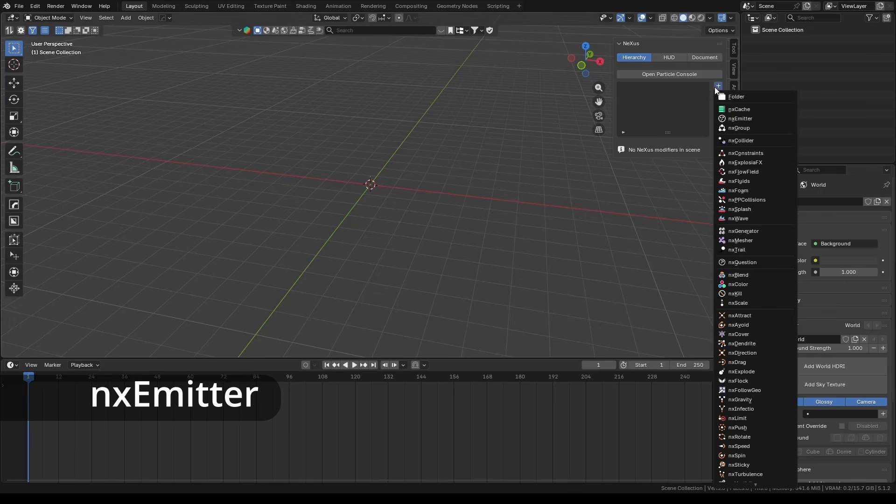
pyautogui.click(738, 118)
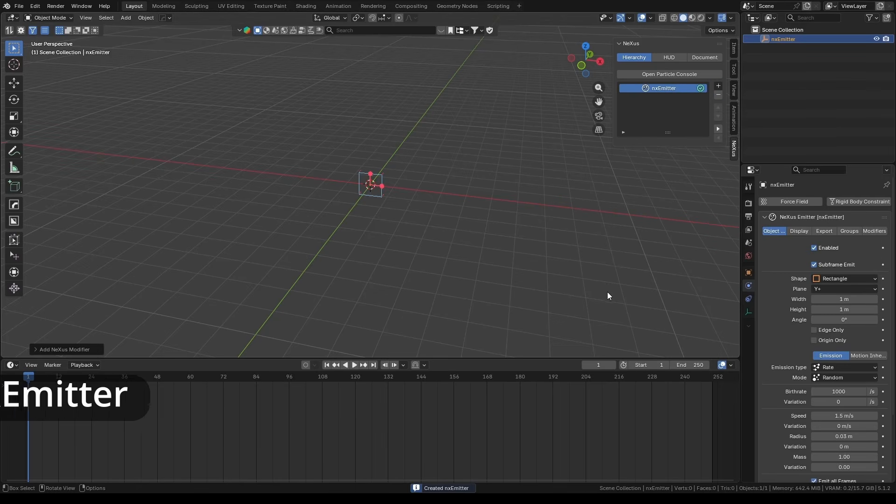
pyautogui.scroll(3, 606, 292)
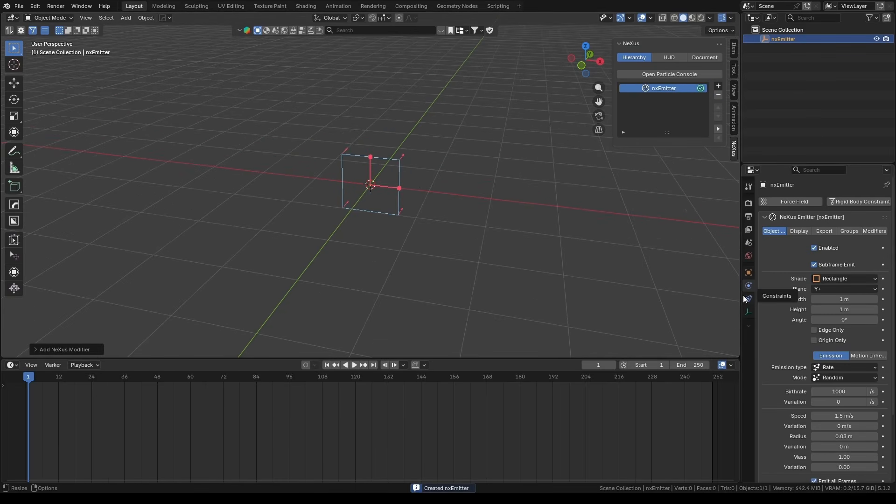
pyautogui.moveTo(741, 295); pyautogui.dragTo(683, 298)
# - Set the nxEmitter's birthrate to 10000 per second
pyautogui.scroll(-3, 743, 354)
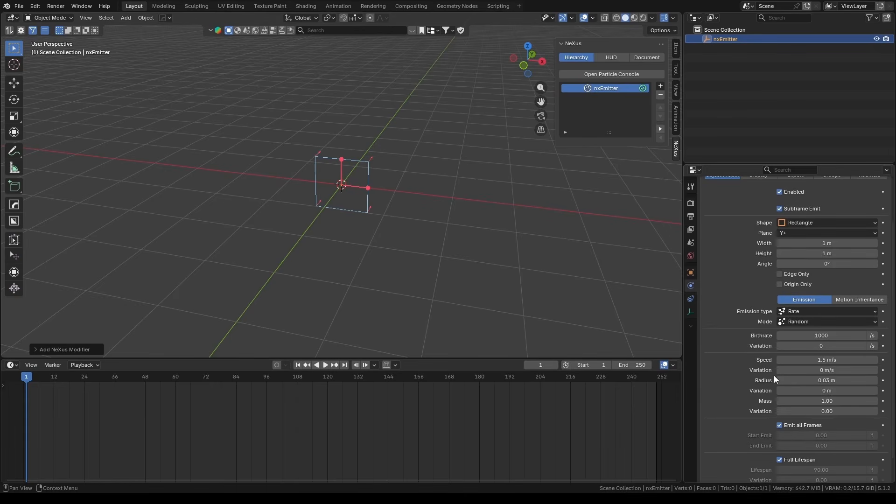
pyautogui.scroll(3, 773, 375)
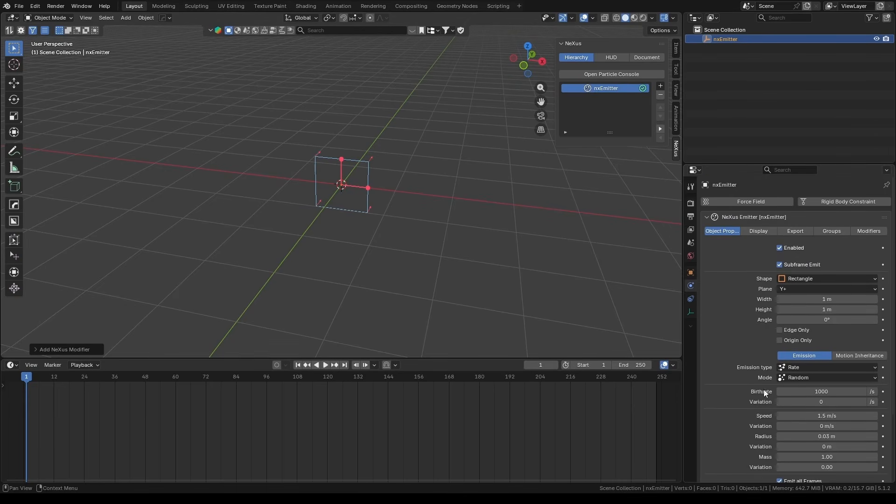
pyautogui.click(815, 391)
pyautogui.write('10000')
pyautogui.press('Return')
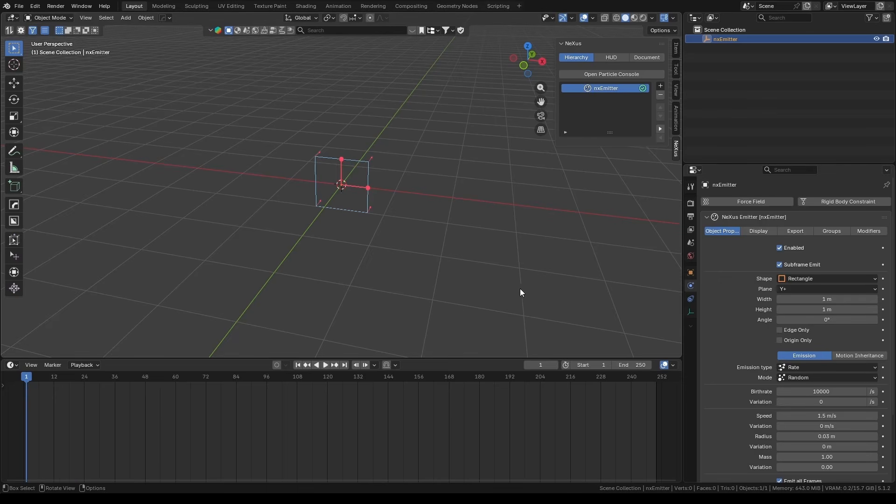
# - Play the emitter's particle simulation, restart it from the first frame and stop playback
pyautogui.press('space')
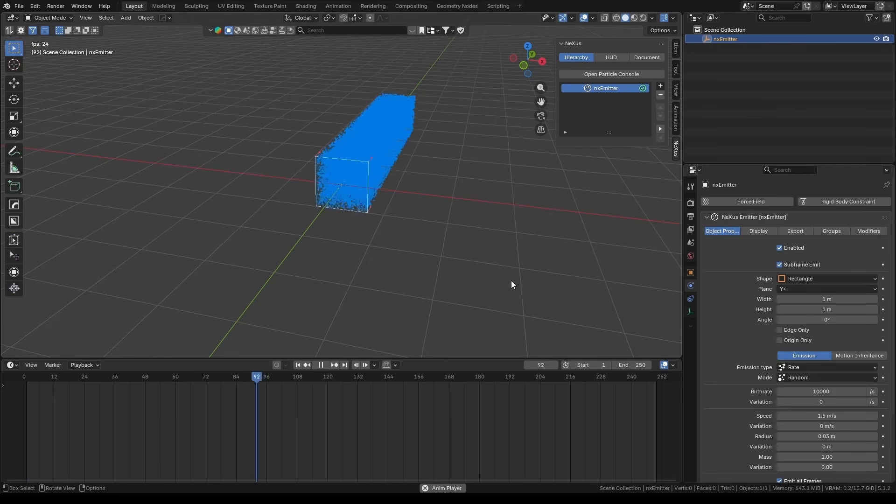
pyautogui.hotkey('shift', 'Left')
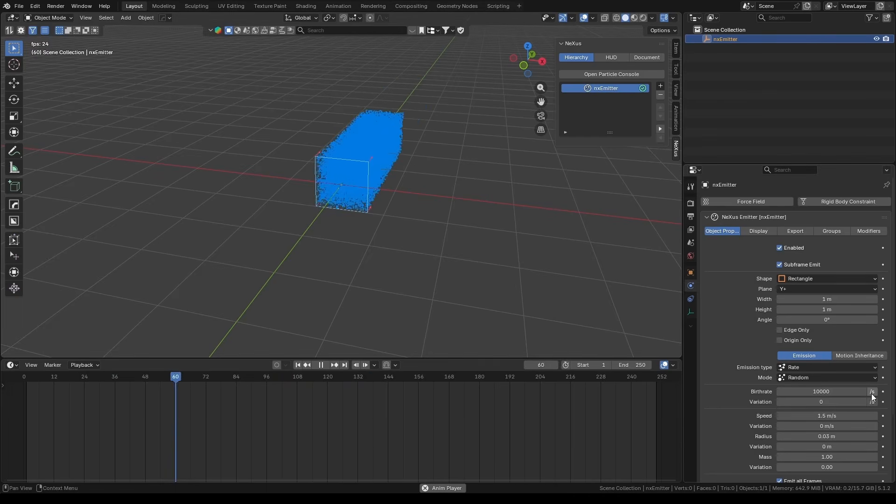
pyautogui.press('space')
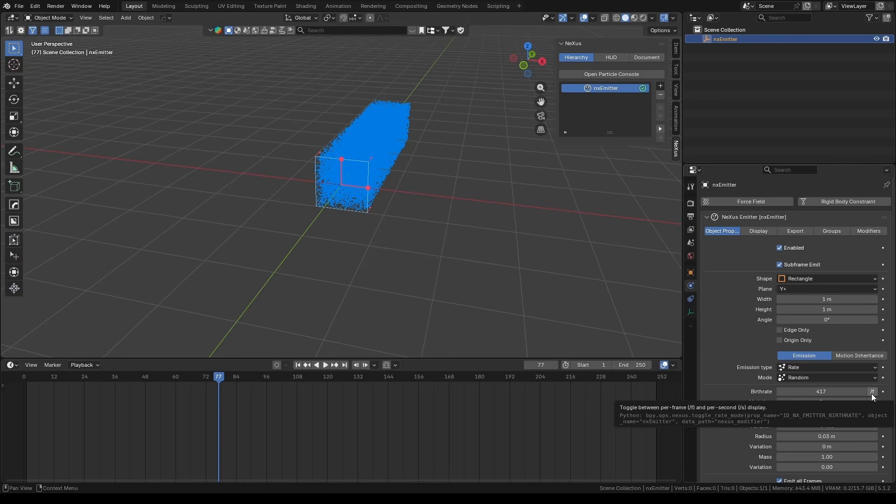
# - Switch the emitter's birthrate display from per frame to per second
pyautogui.click(871, 391)
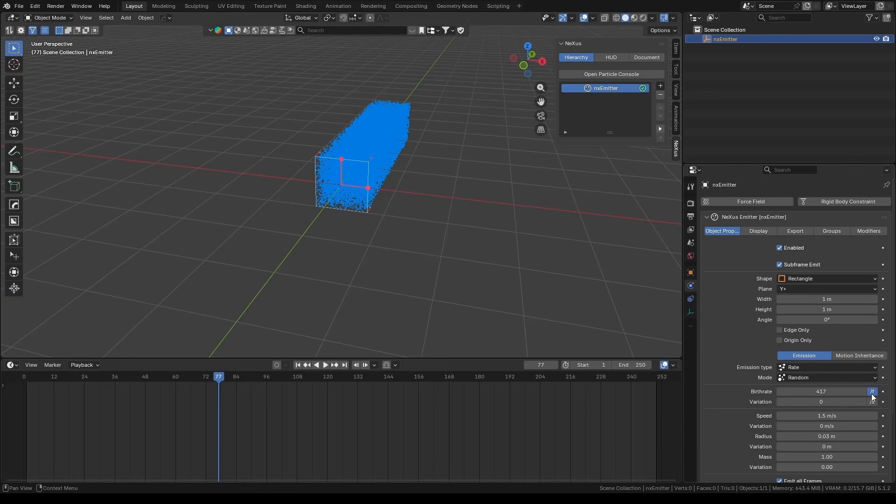
pyautogui.click(835, 391)
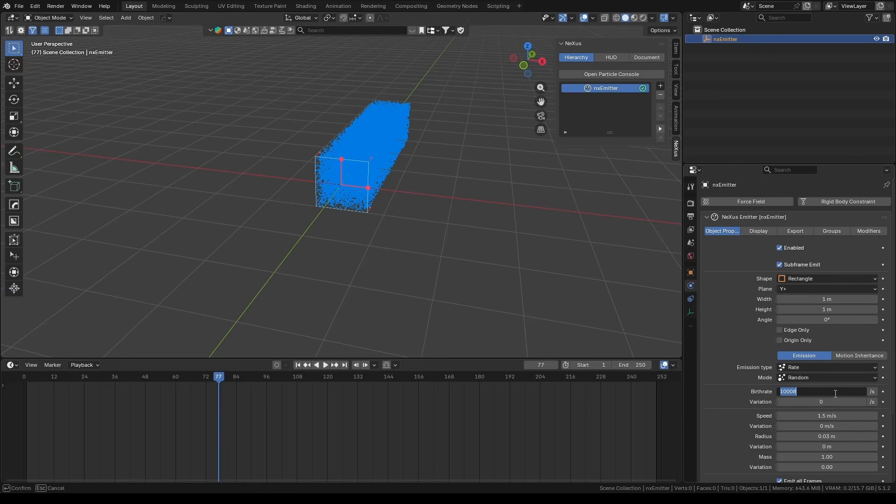
pyautogui.press('Return')
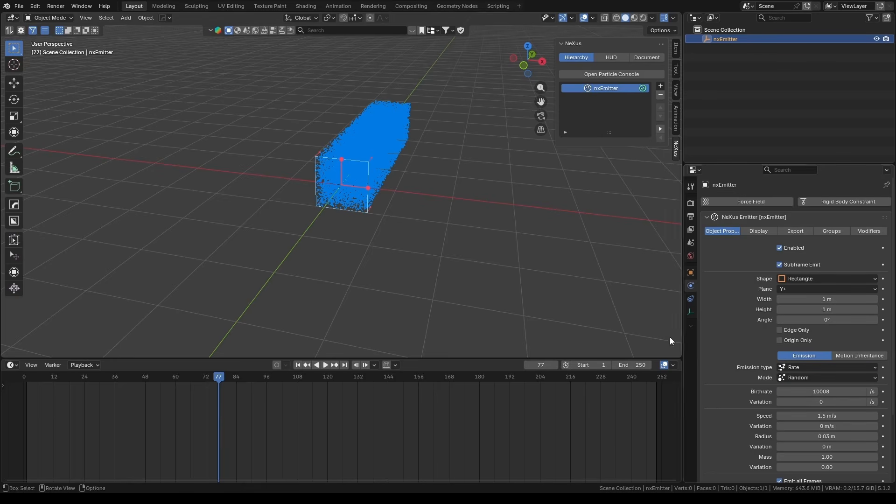
# - Change the emitter's shape to Sphere and play the simulation from the first frame
pyautogui.click(794, 278)
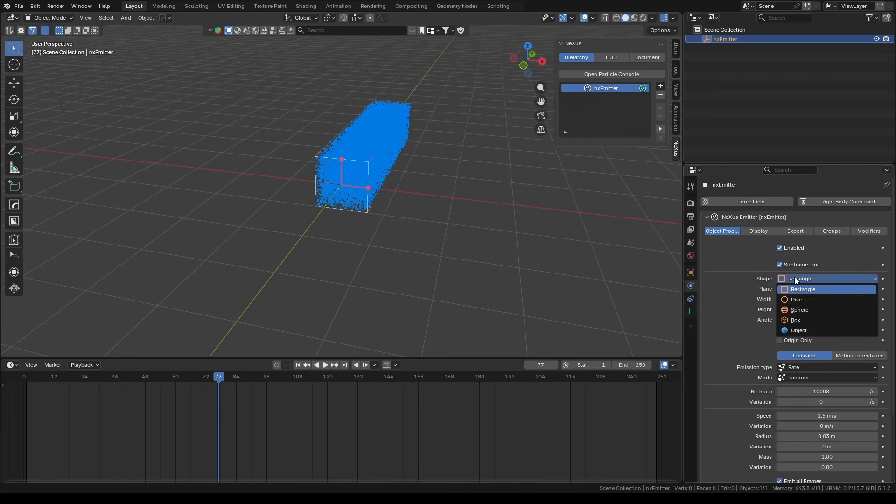
pyautogui.click(795, 311)
pyautogui.hotkey('shift', 'Left')
pyautogui.press('space')
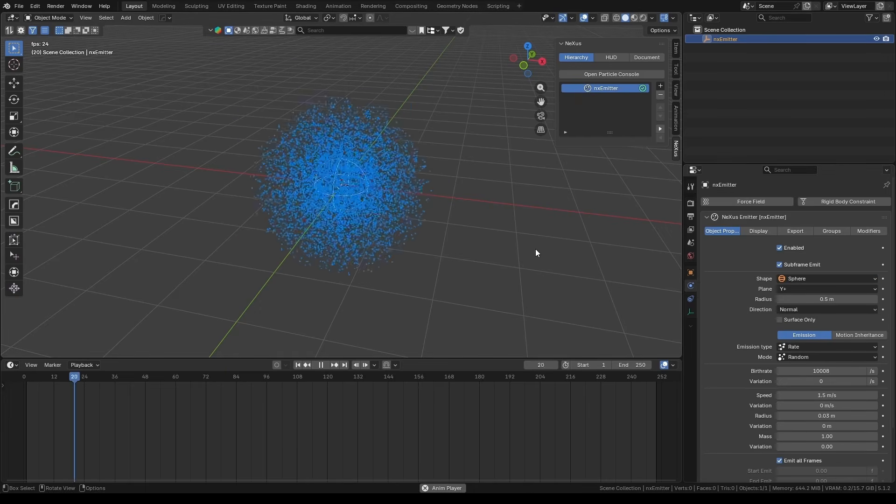
# - Add an nxGroup and two nxEmitters to the empty scene
pyautogui.click(660, 85)
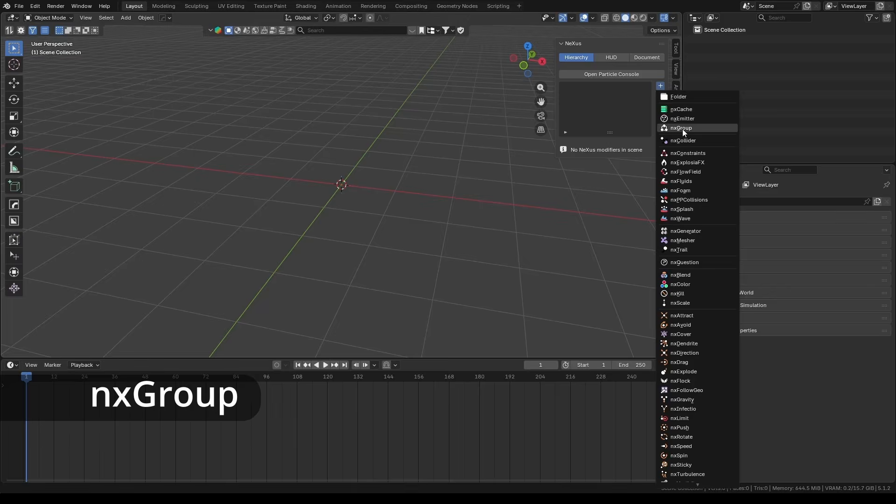
pyautogui.click(682, 124)
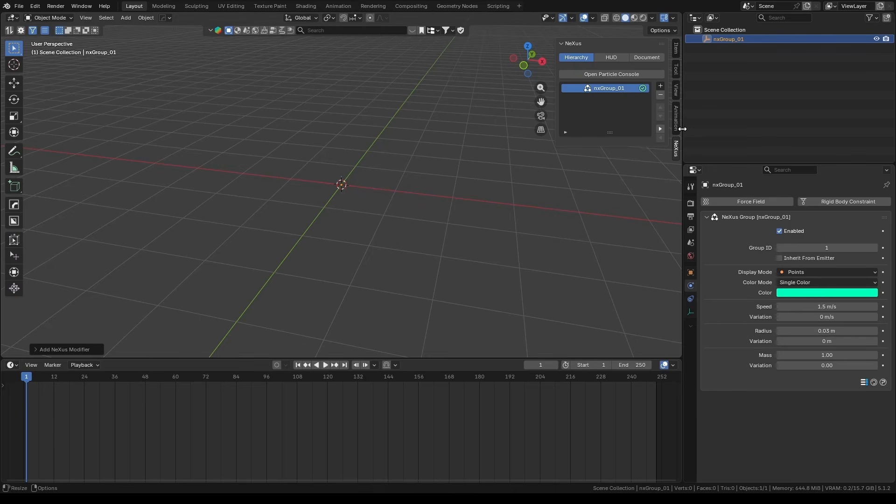
pyautogui.click(659, 85)
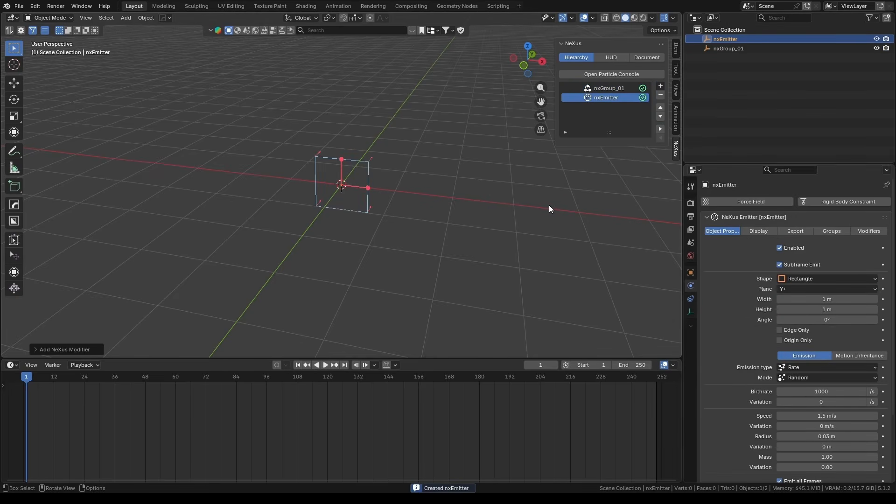
pyautogui.click(660, 86)
pyautogui.click(672, 119)
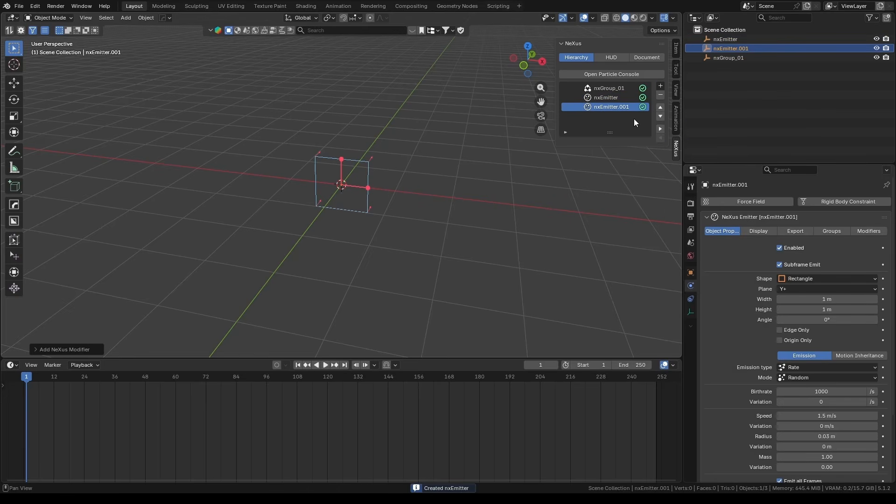
# - Select nxGroup_01 and look through the NeXus objects and modifiers available to add
pyautogui.click(625, 89)
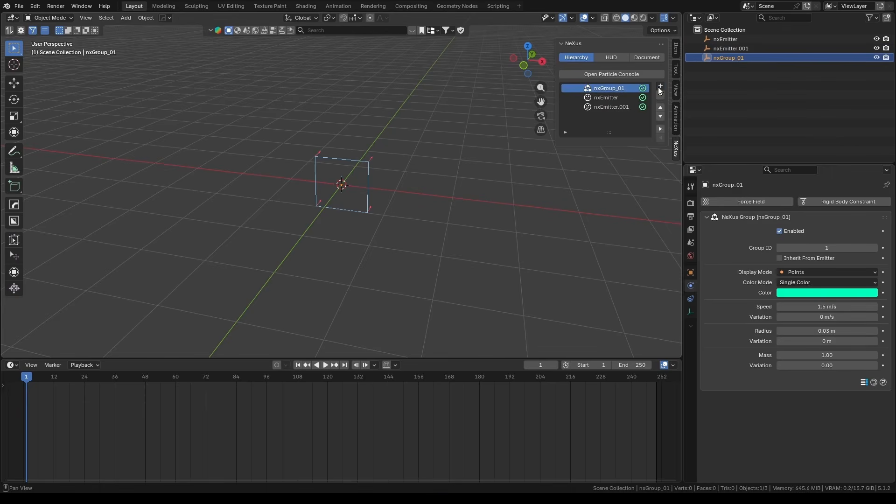
pyautogui.click(659, 87)
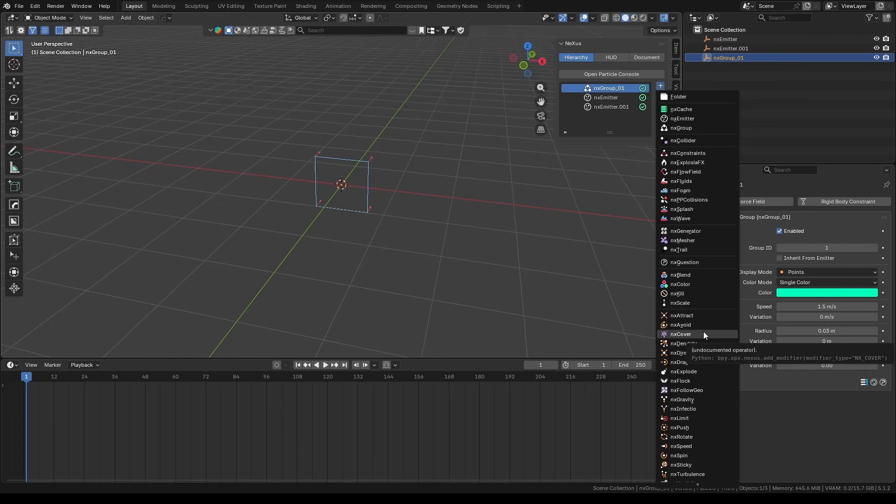
pyautogui.click(616, 98)
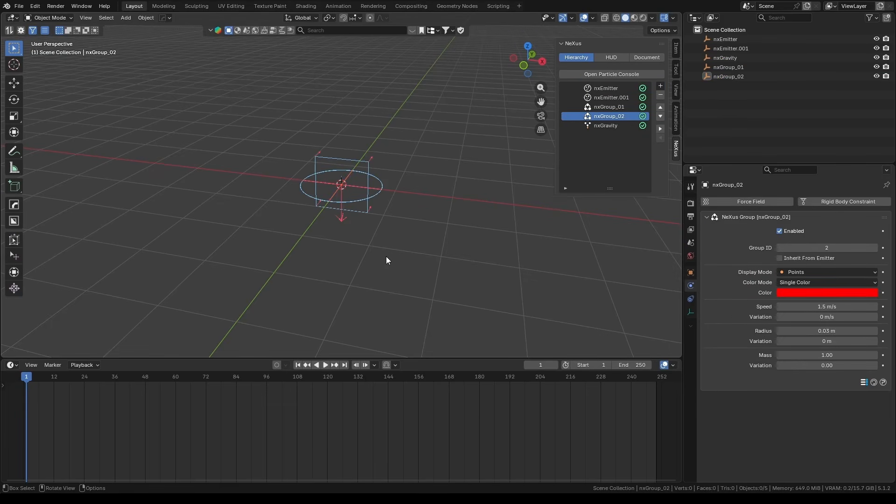
# - Play the two-group particle simulation, view it from the side and stop playback
pyautogui.press('space')
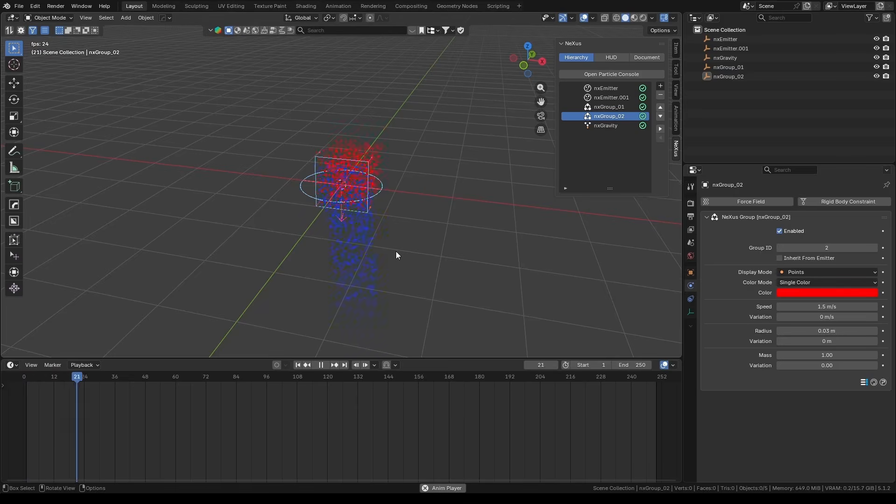
pyautogui.moveTo(396, 251); pyautogui.dragTo(330, 226, button='middle')
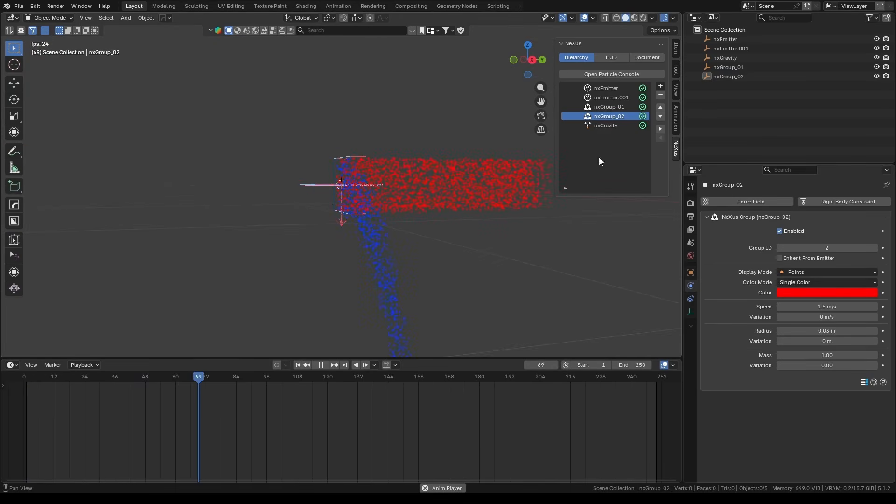
pyautogui.press('space')
# - Check nxGravity's affected groups and nxGroup_02's settings, and replay the simulation from the first frame before stopping it
pyautogui.click(610, 124)
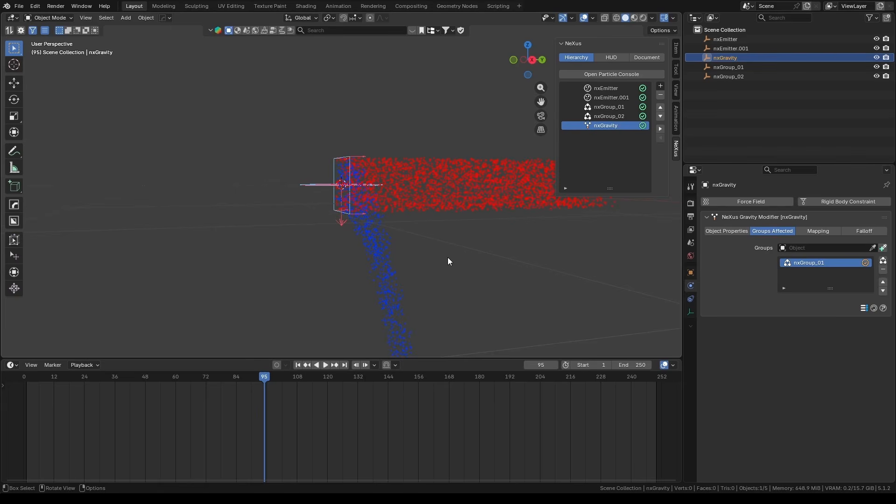
pyautogui.click(613, 117)
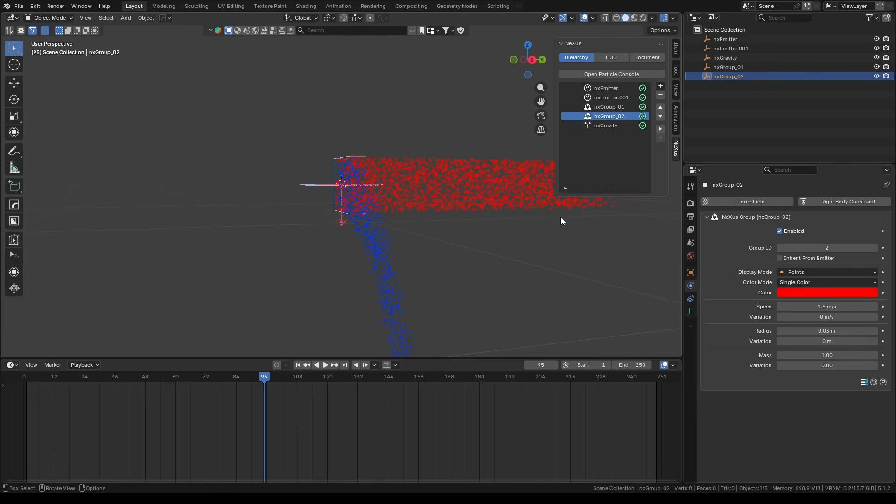
pyautogui.hotkey('shift', 'Left')
pyautogui.press('space')
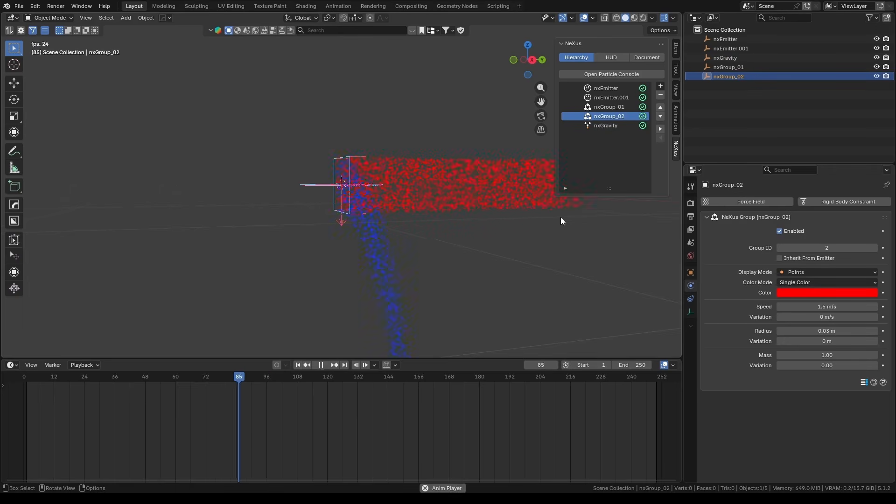
pyautogui.press('space')
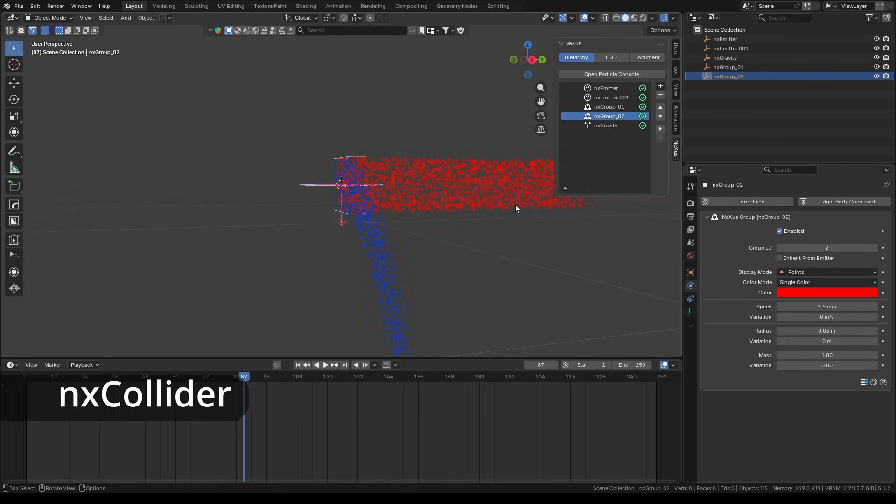
# - Add an nxCollider to the NeXus hierarchy
pyautogui.click(612, 126)
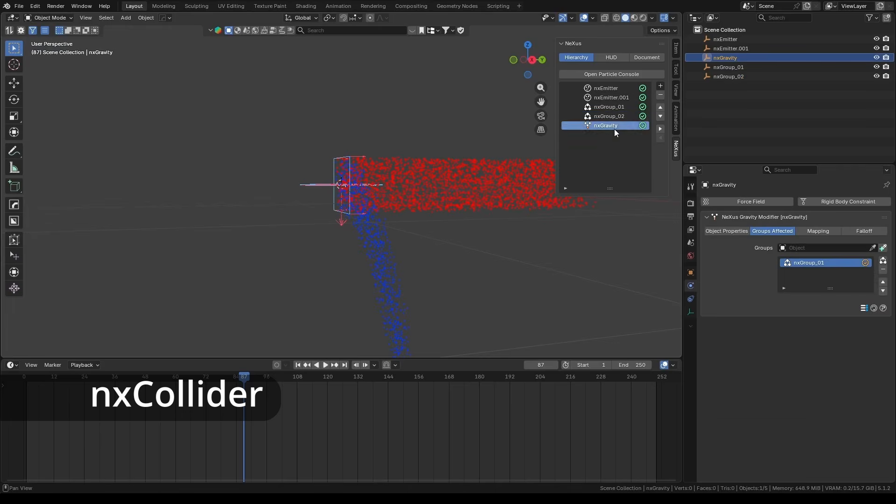
pyautogui.click(660, 85)
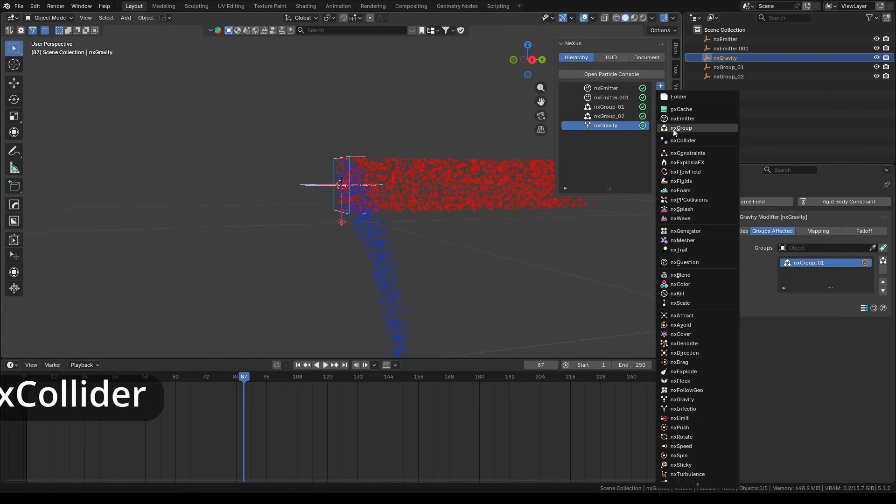
pyautogui.click(676, 141)
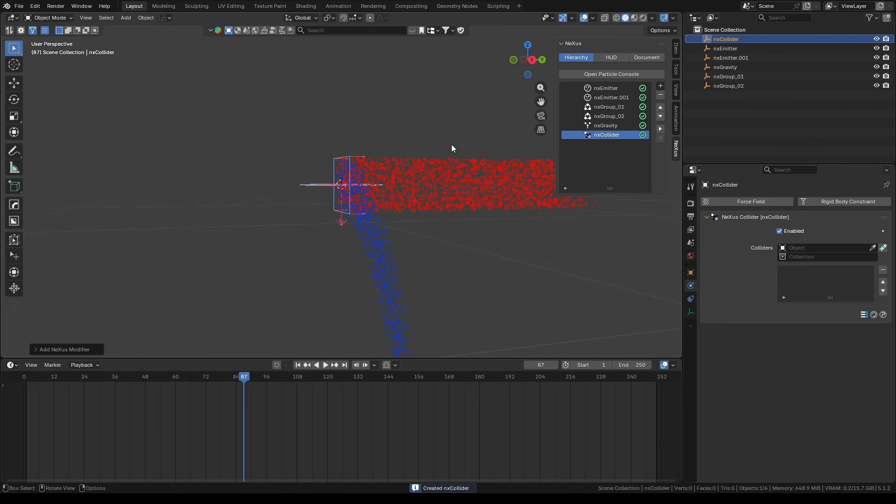
# - Add a mesh plane and scale its geometry by 10 in Edit Mode
pyautogui.moveTo(452, 144); pyautogui.dragTo(435, 169, button='middle')
pyautogui.hotkey('shift', 'a')
pyautogui.moveTo(421, 174)
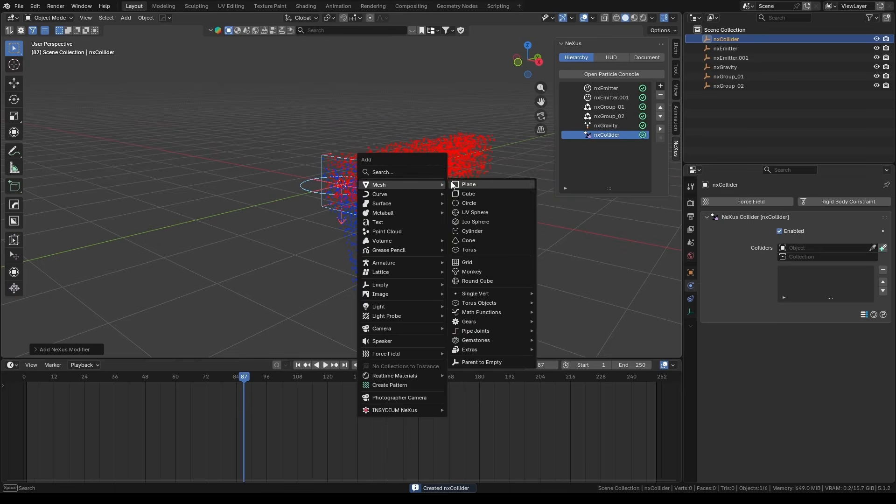
pyautogui.click(459, 182)
pyautogui.press('Tab')
pyautogui.write('s10')
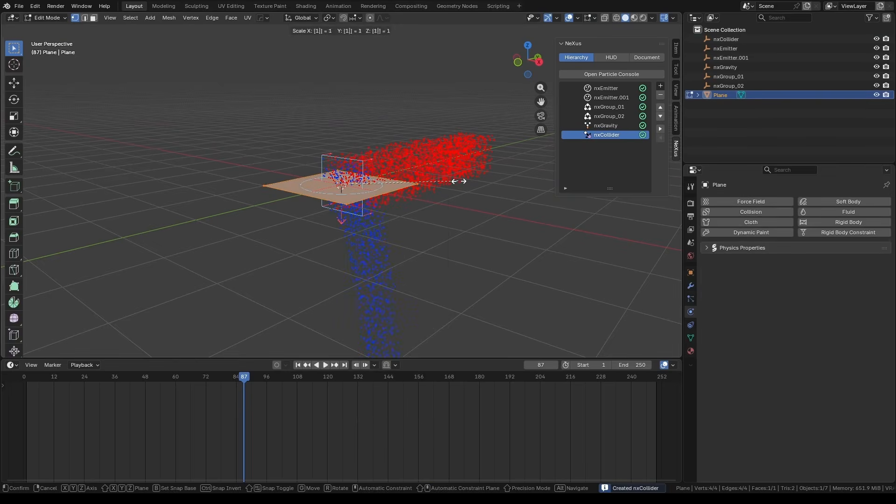
pyautogui.press('Return')
# - Return to Object Mode and move the plane about 2 m down along the Z axis, below the emitters
pyautogui.press('Tab')
pyautogui.press('g')
pyautogui.press('z')
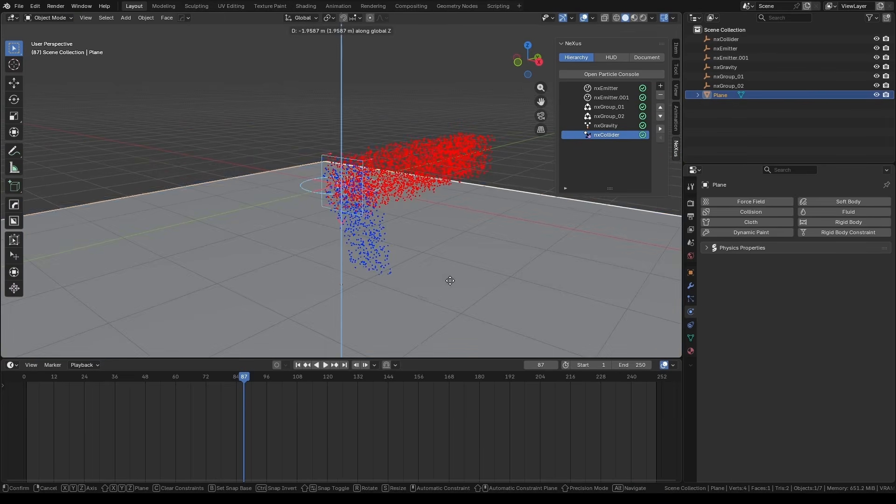
pyautogui.click(451, 280)
pyautogui.moveTo(467, 269); pyautogui.dragTo(430, 261, button='middle')
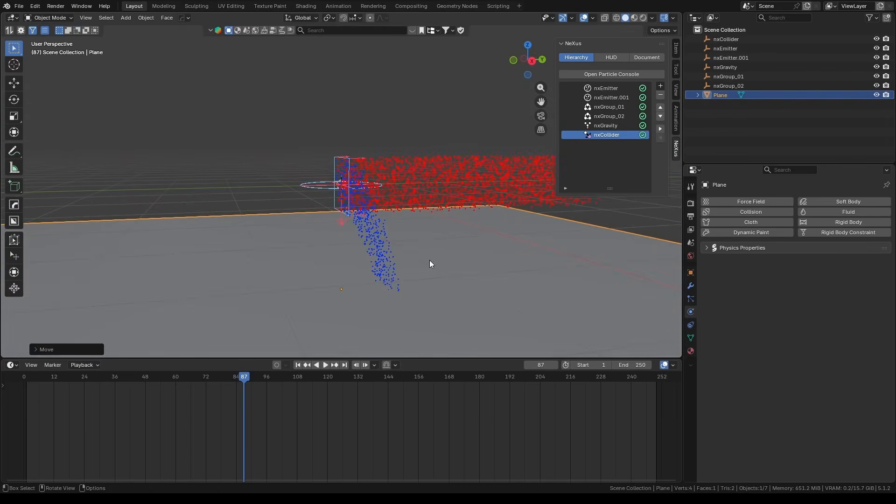
# - Assign the Plane as a collider object of nxCollider
pyautogui.click(607, 133)
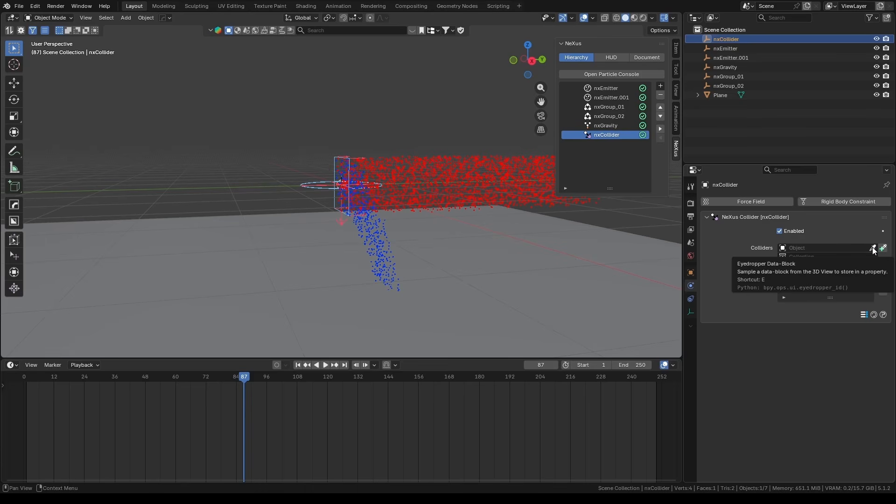
pyautogui.click(807, 250)
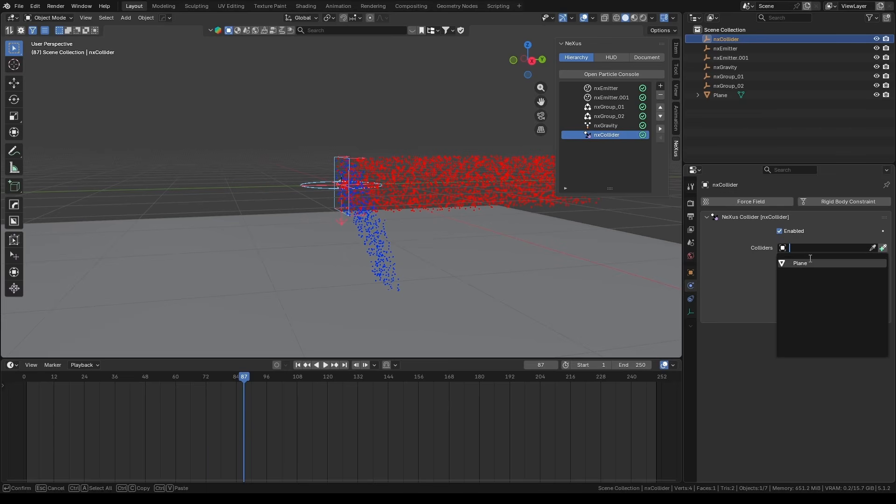
pyautogui.click(809, 260)
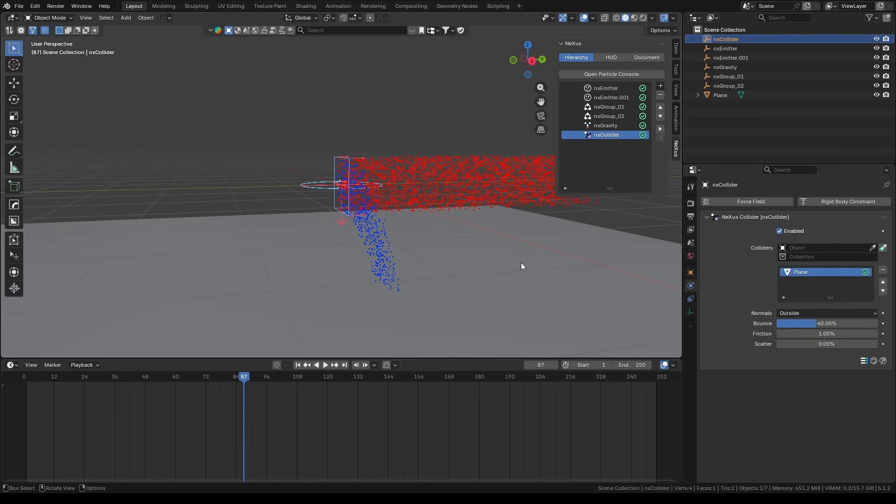
# - Rewind to the first frame, check nxGravity's affected groups and play the collision simulation
pyautogui.hotkey('shift', 'Left')
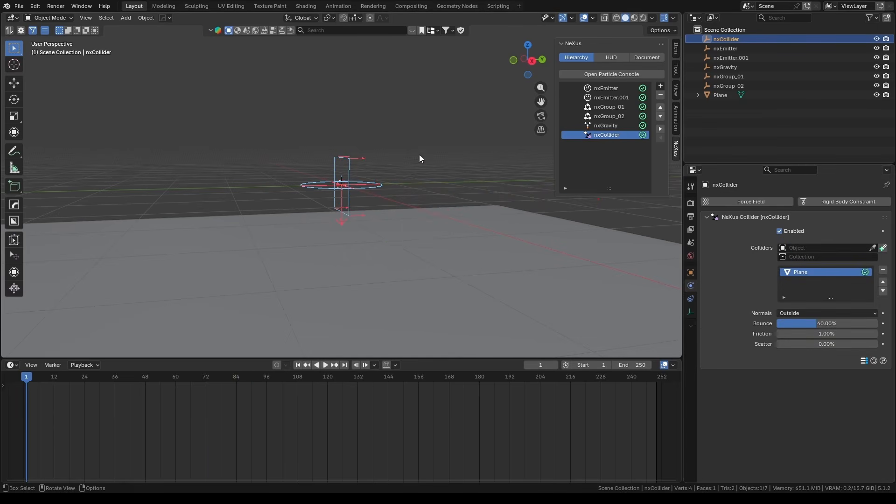
pyautogui.click(604, 124)
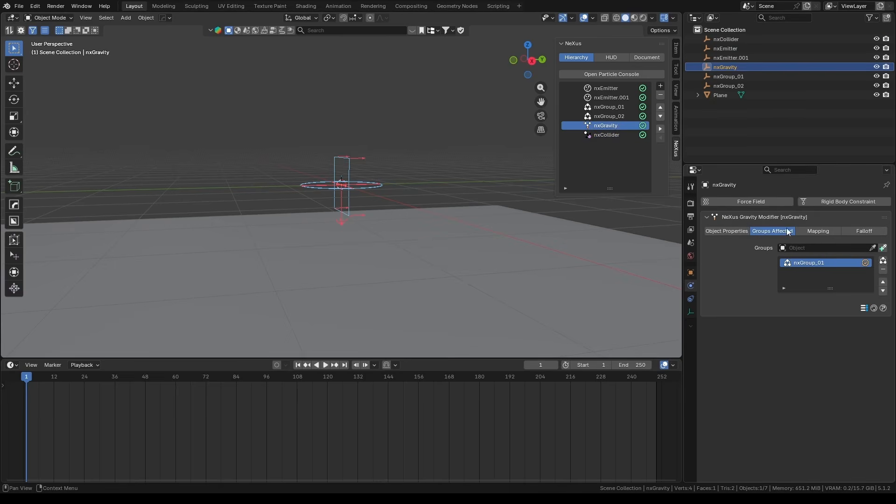
pyautogui.press('space')
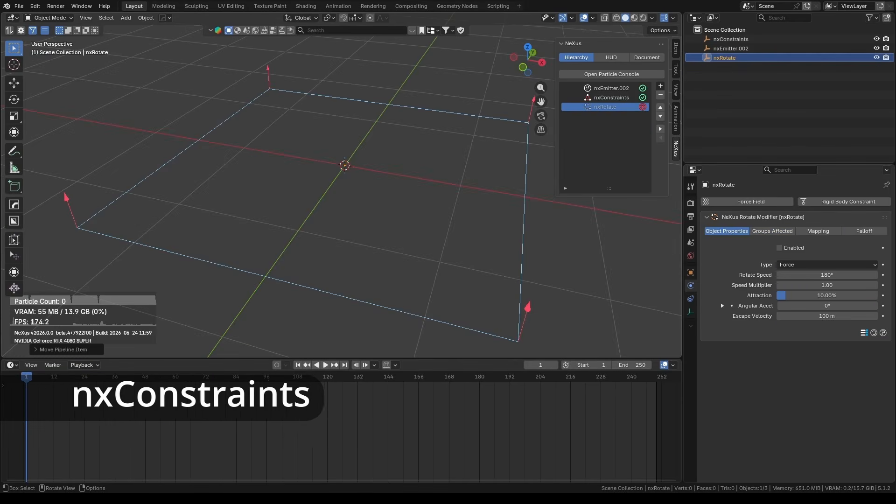
# - Inspect the settings of nxConstraints and nxEmitter.002, including the emitter's shot emission values
pyautogui.click(405, 202)
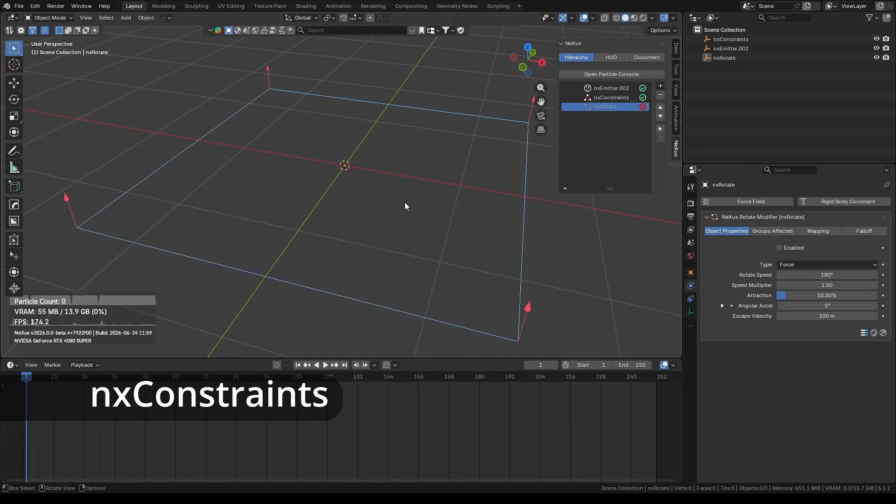
pyautogui.click(617, 97)
pyautogui.click(618, 88)
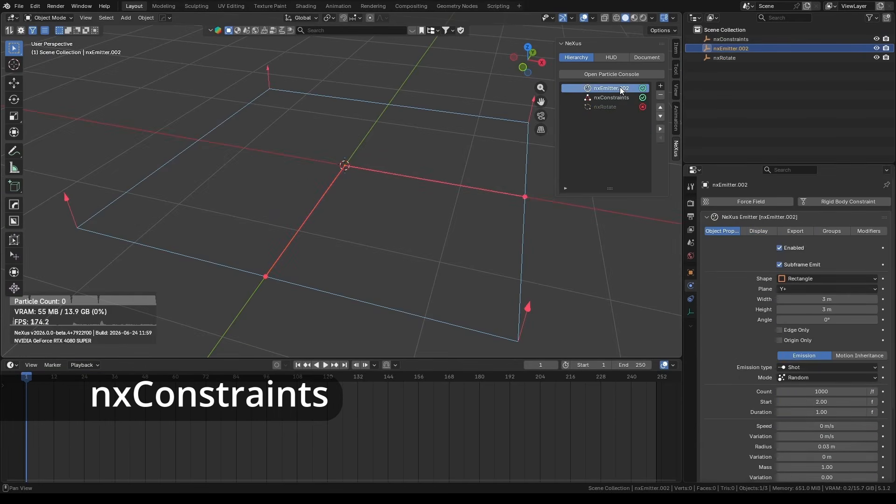
pyautogui.scroll(-2, 788, 323)
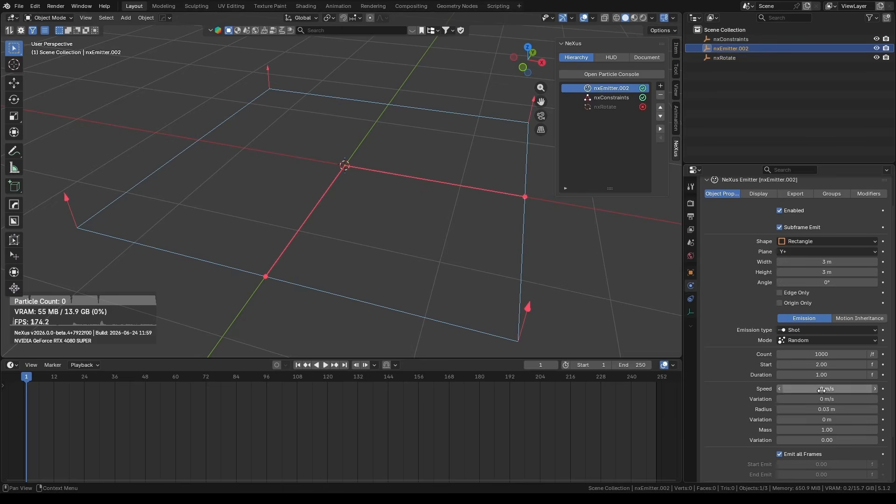
# - Disable nxConstraints and play the emitter's simulation without it before stopping playback
pyautogui.click(643, 97)
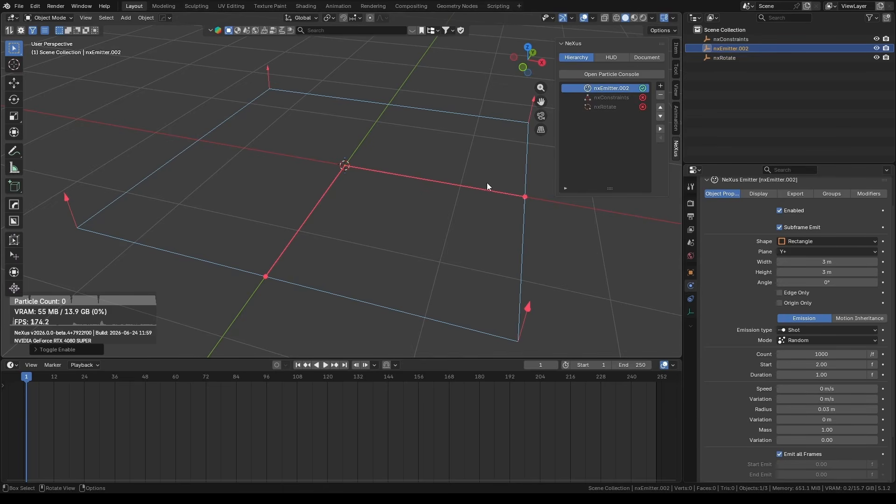
pyautogui.scroll(-2, 337, 239)
pyautogui.press('space')
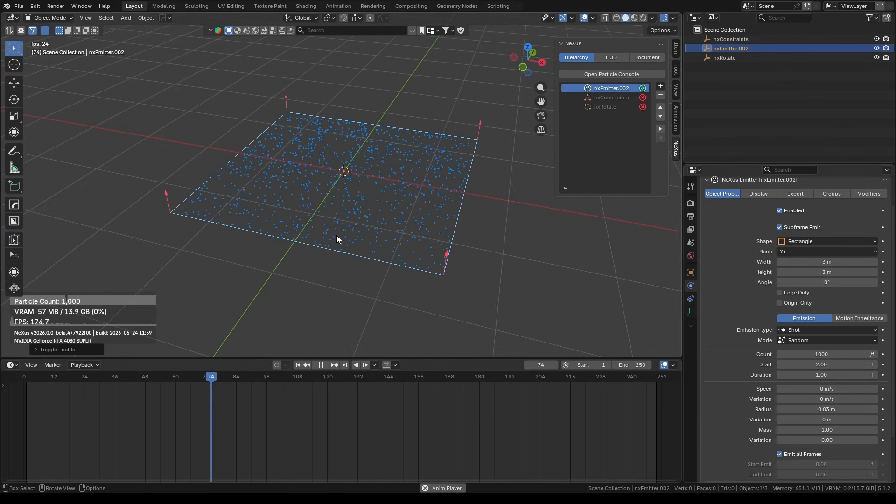
pyautogui.press('space')
# - Show nxEmitter.002's display settings, re-enable nxConstraints and return to the first frame
pyautogui.click(751, 195)
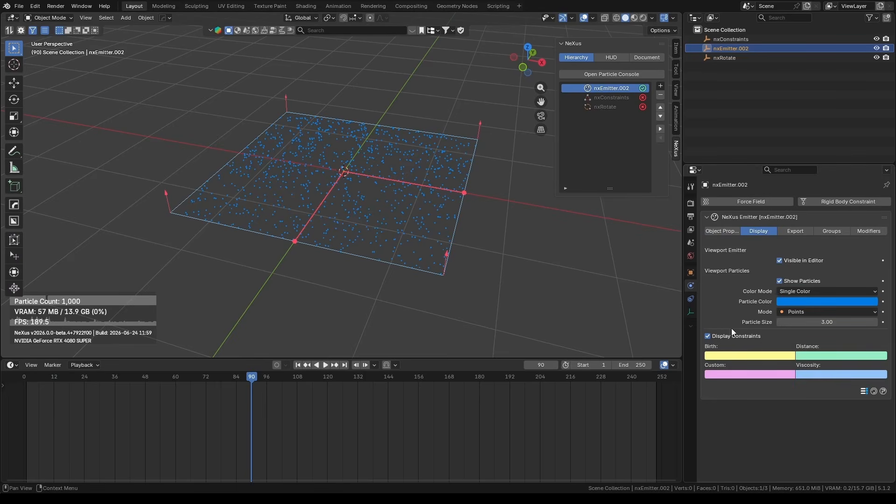
pyautogui.click(641, 98)
pyautogui.hotkey('shift', 'Left')
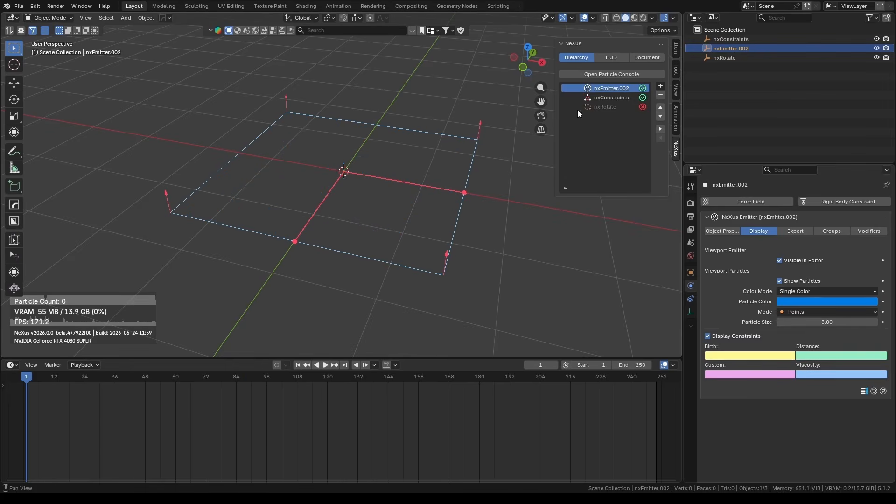
# - Remove the existing layer from nxConstraints and add a new Connection Birth layer
pyautogui.click(602, 98)
pyautogui.keyDown('shift'); pyautogui.moveTo(460, 192); pyautogui.dragTo(458, 214, button='middle'); pyautogui.keyUp('shift')
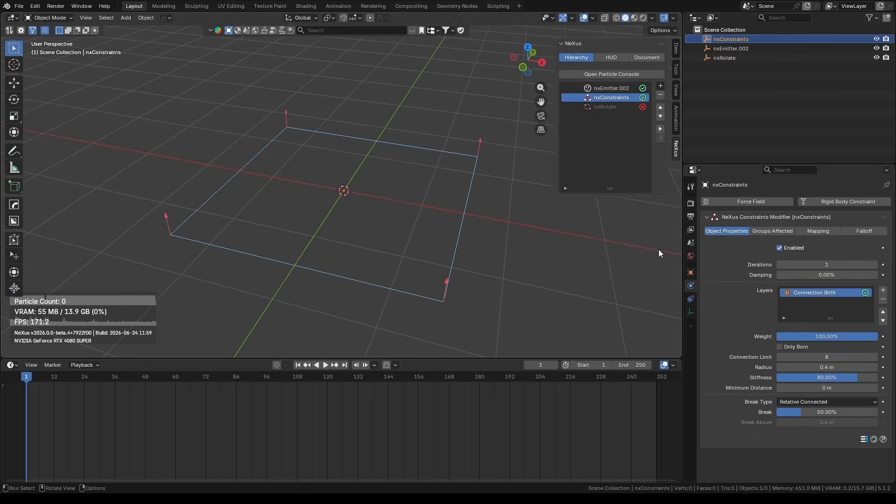
pyautogui.click(879, 299)
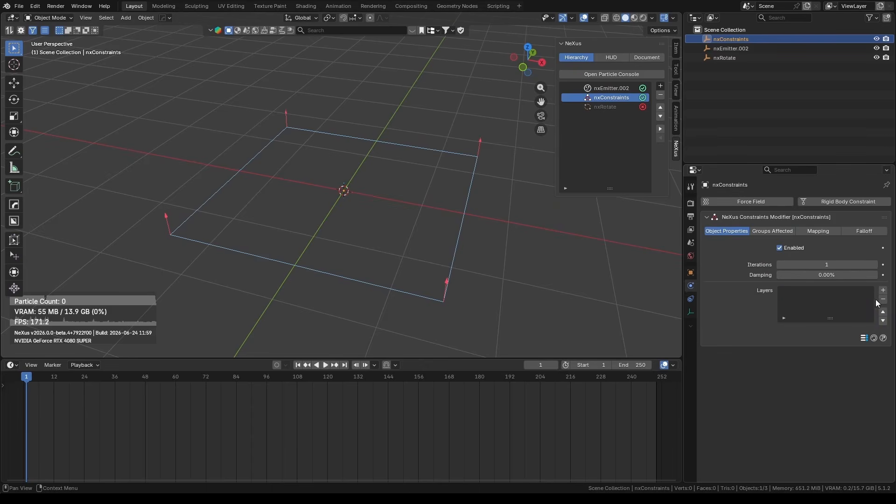
pyautogui.click(882, 290)
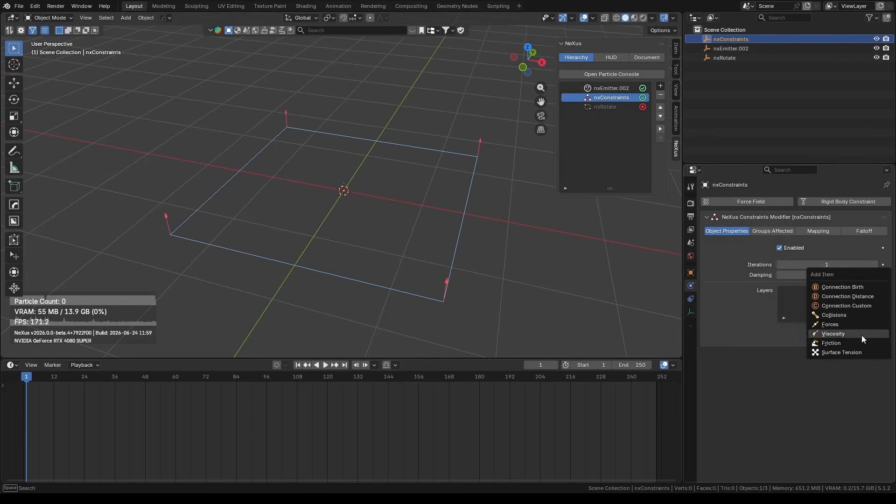
pyautogui.click(866, 287)
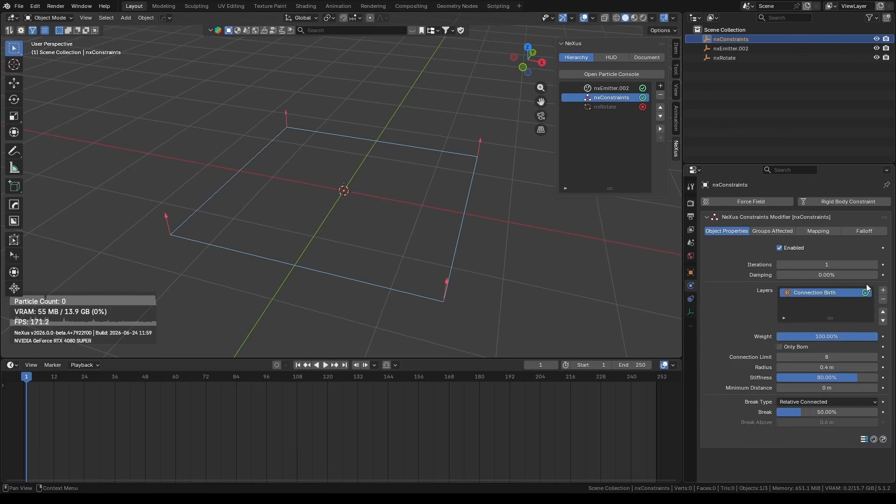
# - Play the constrained simulation and examine the connections between the particles up close
pyautogui.press('space')
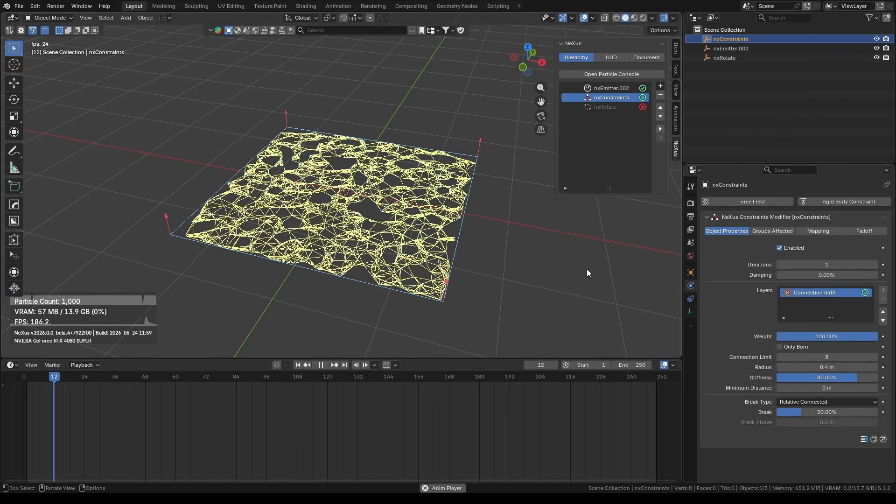
pyautogui.scroll(8, 396, 236)
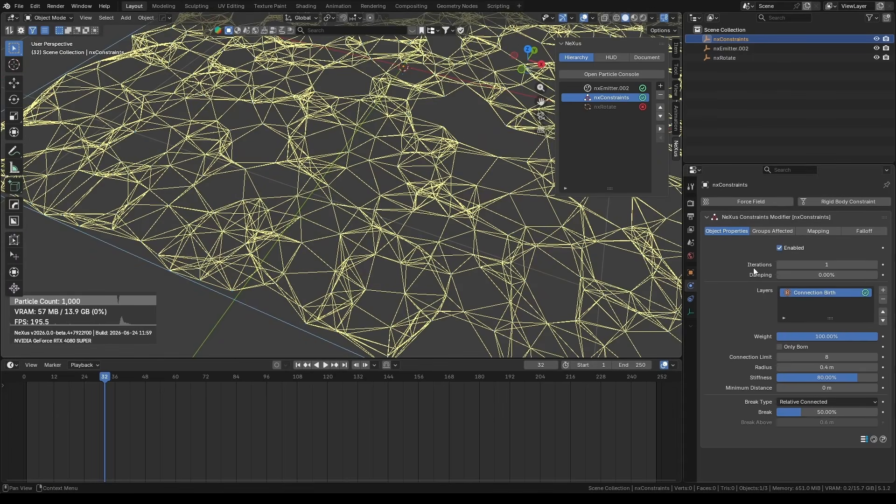
# - Check nxEmitter.002's display settings and replace nxConstraints' layer with a Connection Distance layer, returning to the first frame
pyautogui.click(608, 90)
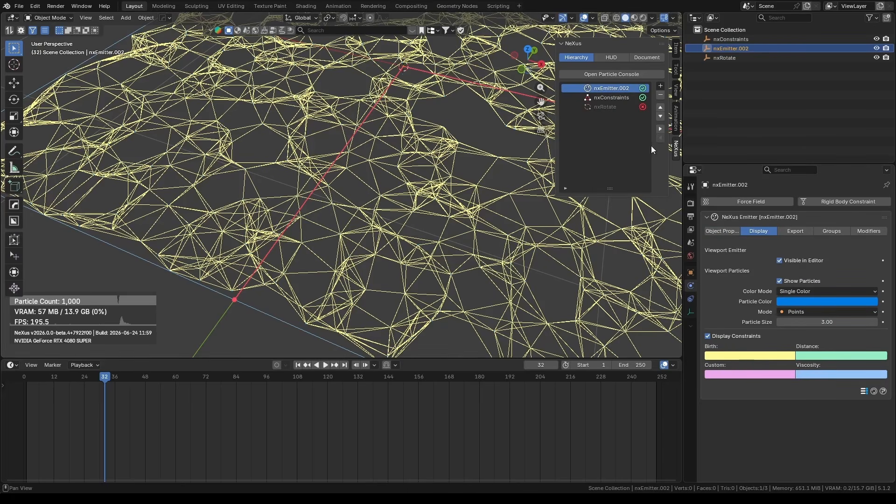
pyautogui.click(604, 96)
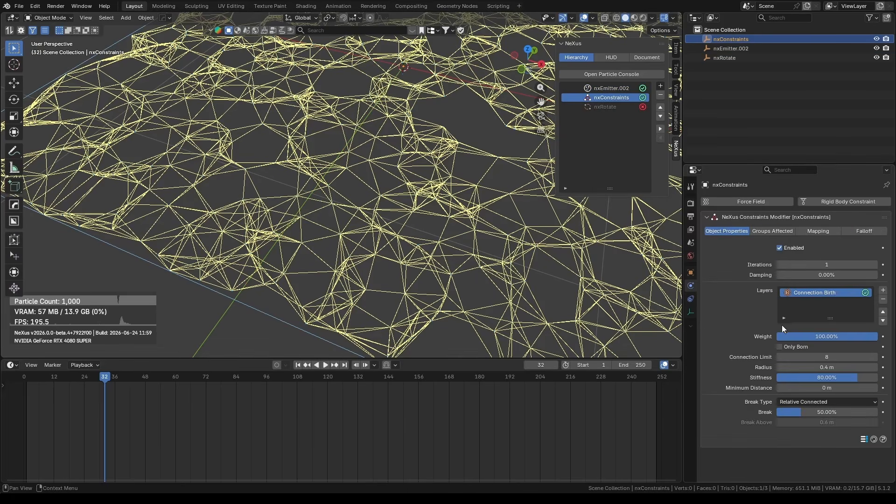
pyautogui.click(883, 299)
pyautogui.click(882, 290)
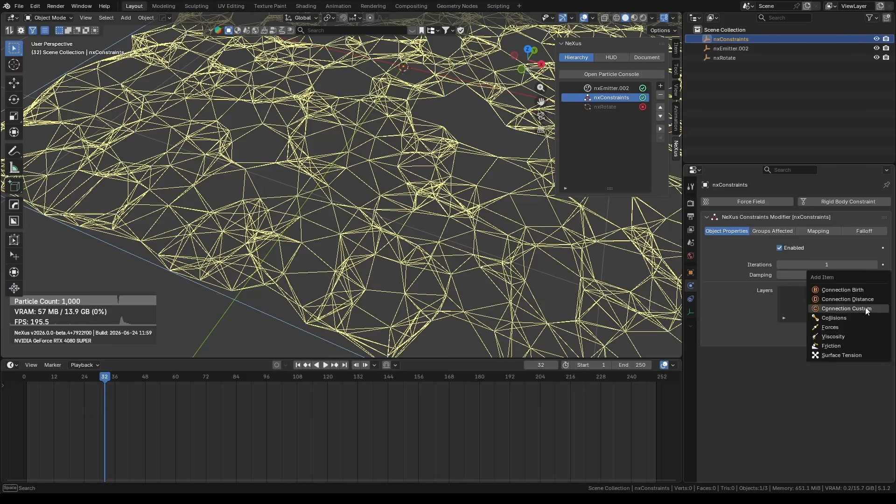
pyautogui.click(862, 301)
pyautogui.hotkey('shift', 'Left')
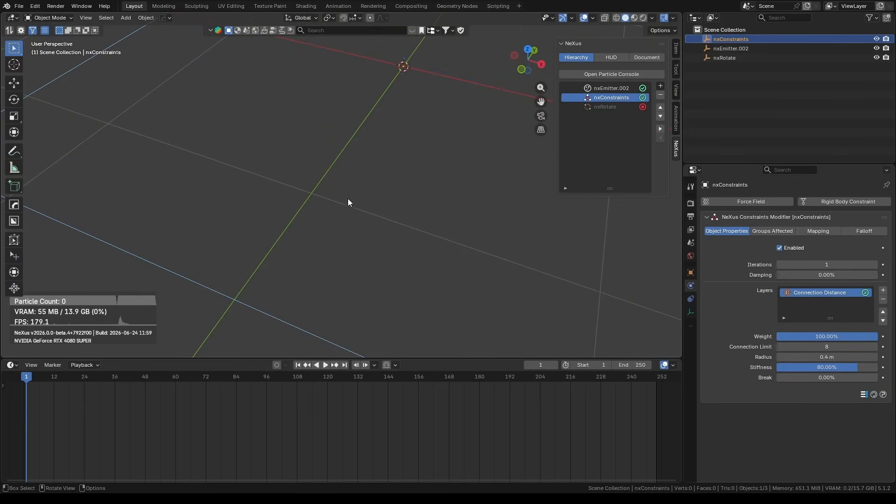
# - Advance one frame to examine the distance connections against nxEmitter.002's constraint display colors, and return to the first frame
pyautogui.press('Right')
pyautogui.click(627, 88)
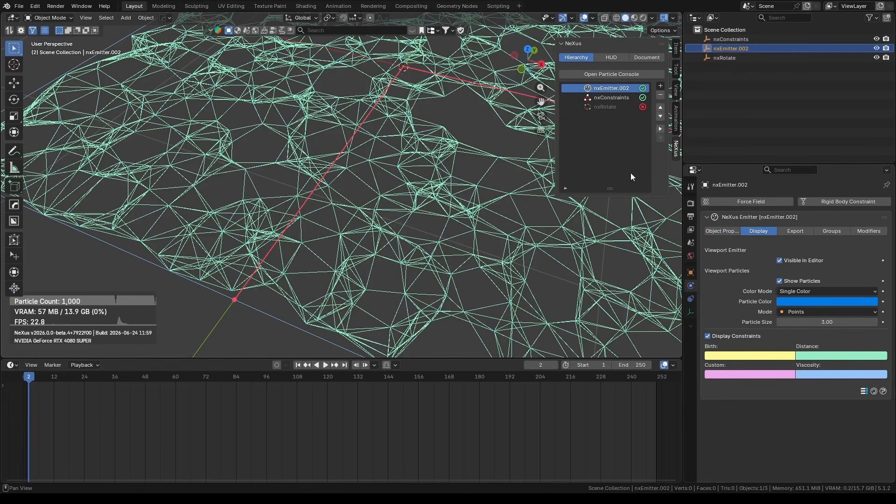
pyautogui.click(606, 97)
pyautogui.hotkey('shift', 'Left')
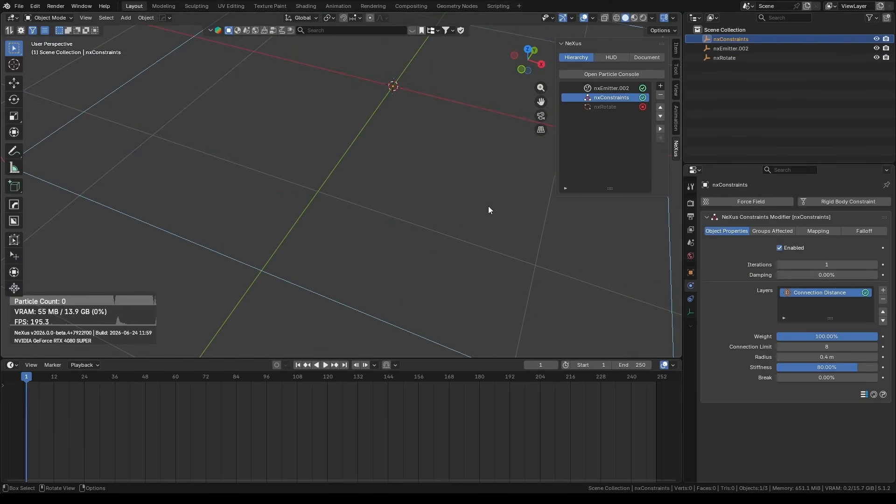
# - Enable nxRotate and play the simulation with the distance connections, stopping and returning to the first frame
pyautogui.click(642, 107)
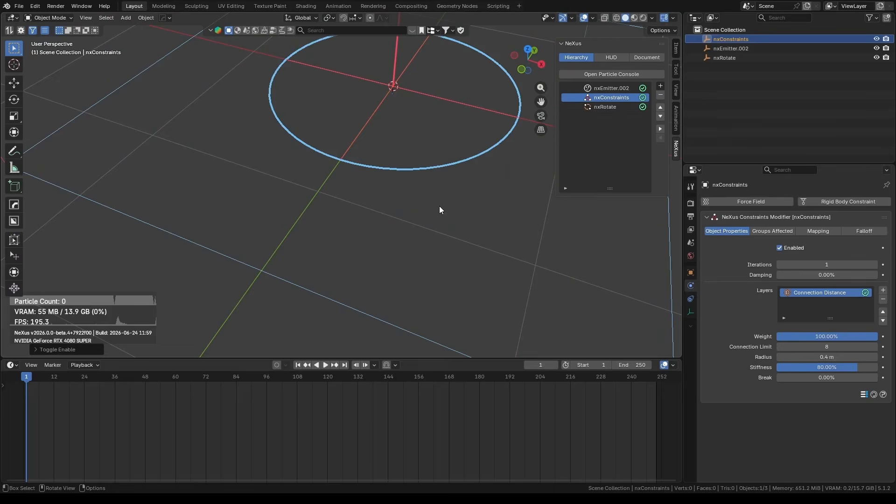
pyautogui.scroll(-2, 439, 208)
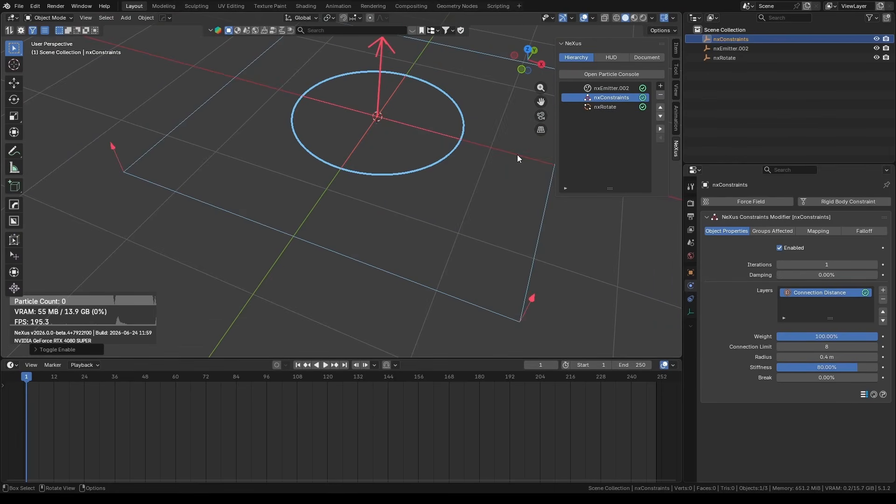
pyautogui.moveTo(486, 158); pyautogui.dragTo(416, 217, button='middle')
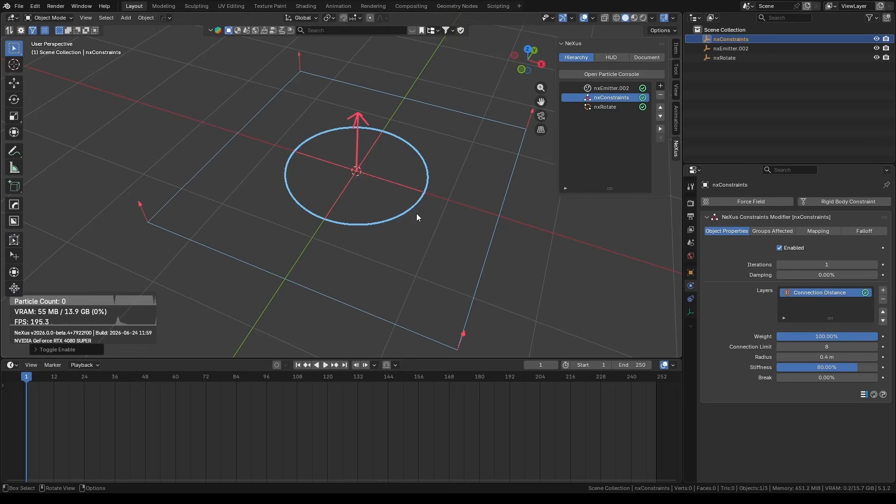
pyautogui.press('space')
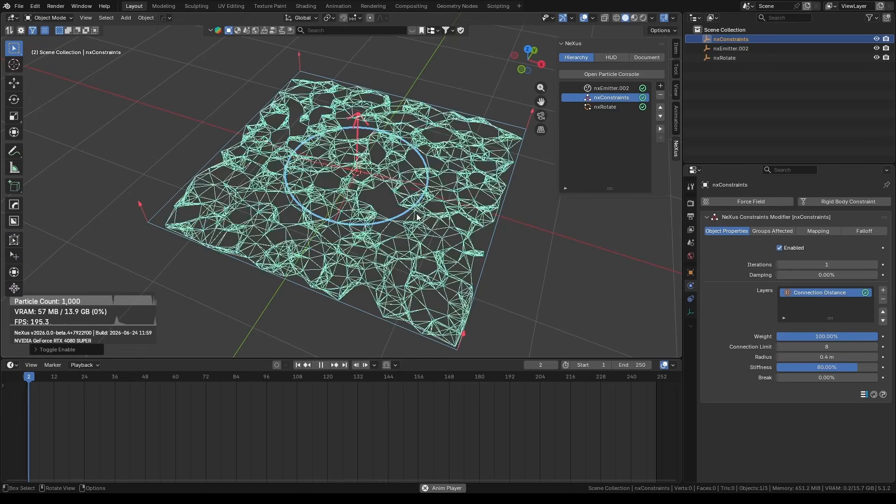
pyautogui.scroll(-4, 417, 214)
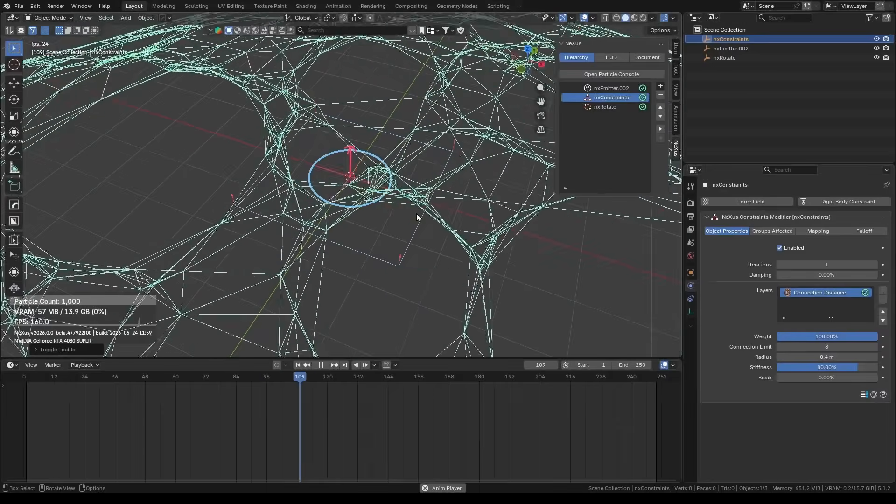
pyautogui.press('space')
pyautogui.hotkey('shift', 'Left')
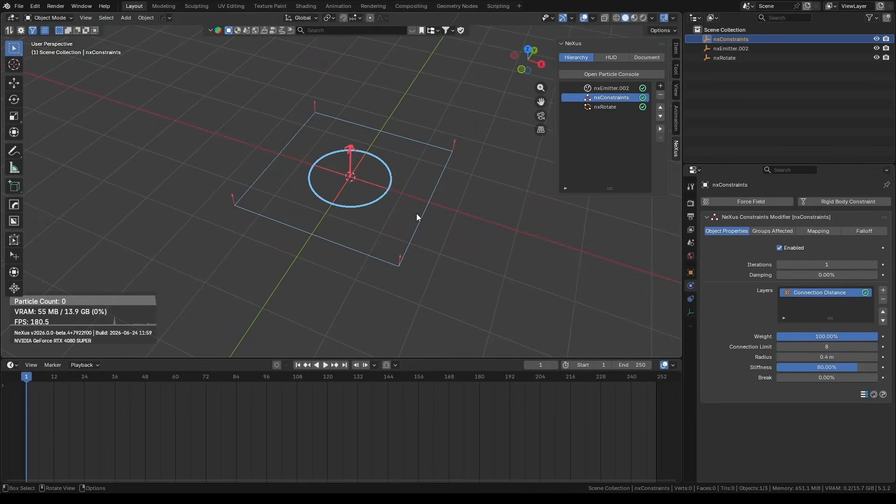
# - Replace nxConstraints' Connection Distance layer with a Connection Birth layer and play the simulation, returning to the first frame
pyautogui.click(882, 299)
pyautogui.click(882, 290)
pyautogui.click(844, 284)
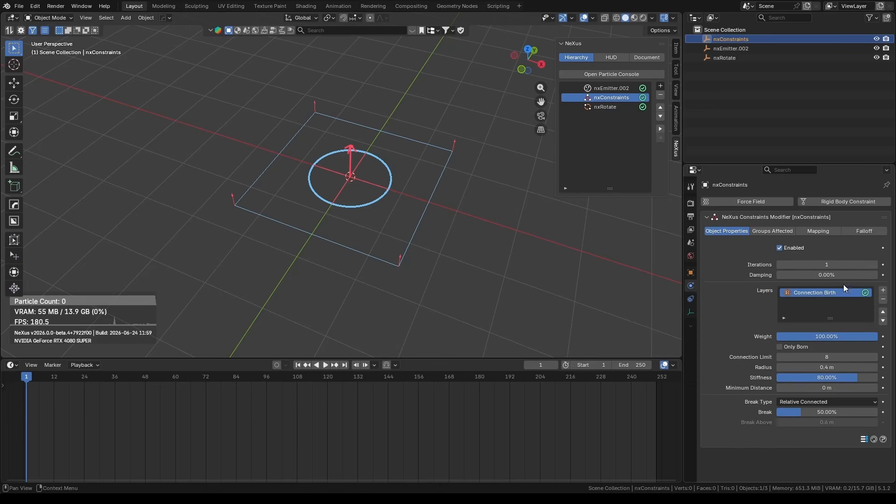
pyautogui.press('space')
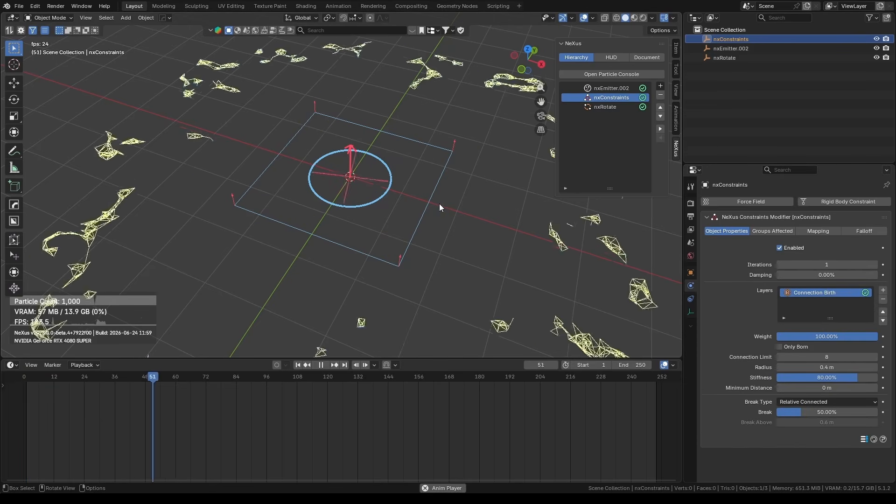
pyautogui.press('space')
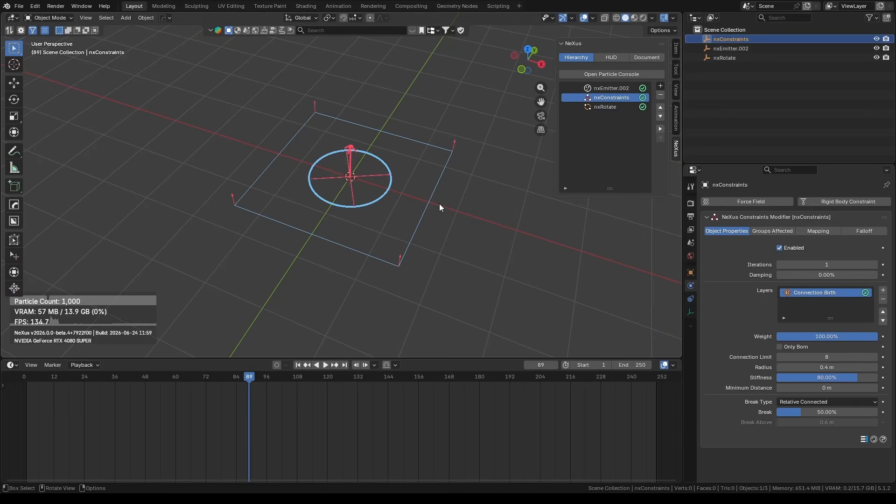
pyautogui.hotkey('shift', 'Left')
# - Set nxRotate's Speed Multiplier to one third (1.0/3)
pyautogui.click(605, 107)
pyautogui.click(842, 275)
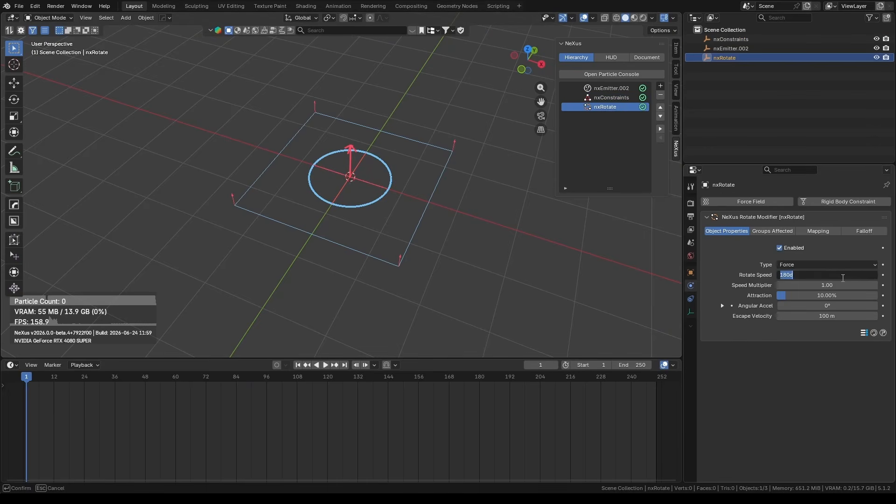
pyautogui.click(842, 285)
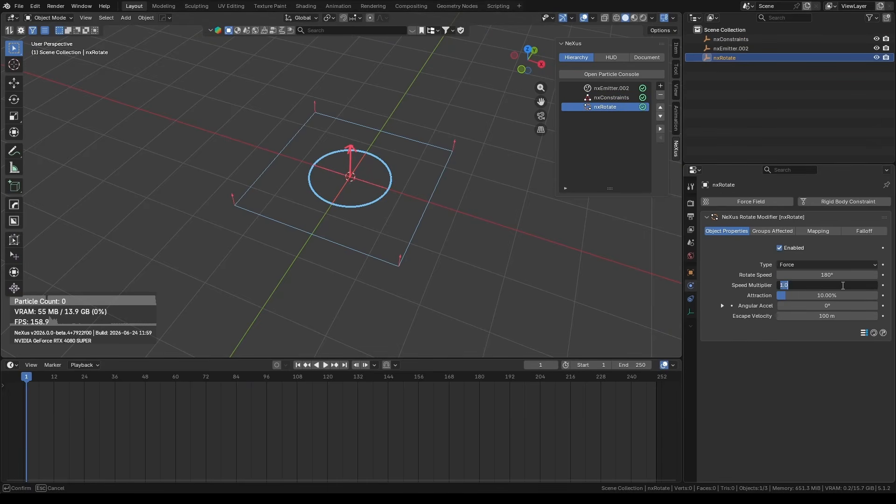
pyautogui.write('1.0/3')
pyautogui.press('Return')
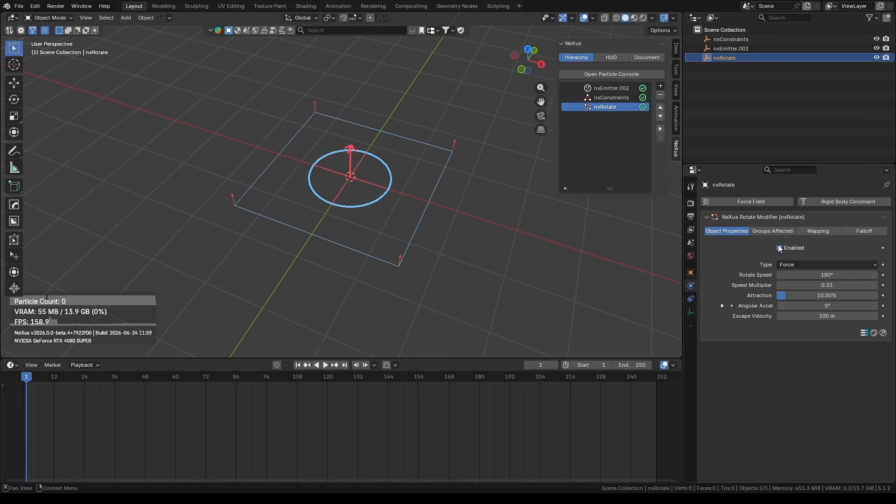
# - Check the Break Type setting of nxConstraints' Connection Birth layer and play the simulation, cancelling back to the first frame
pyautogui.click(621, 98)
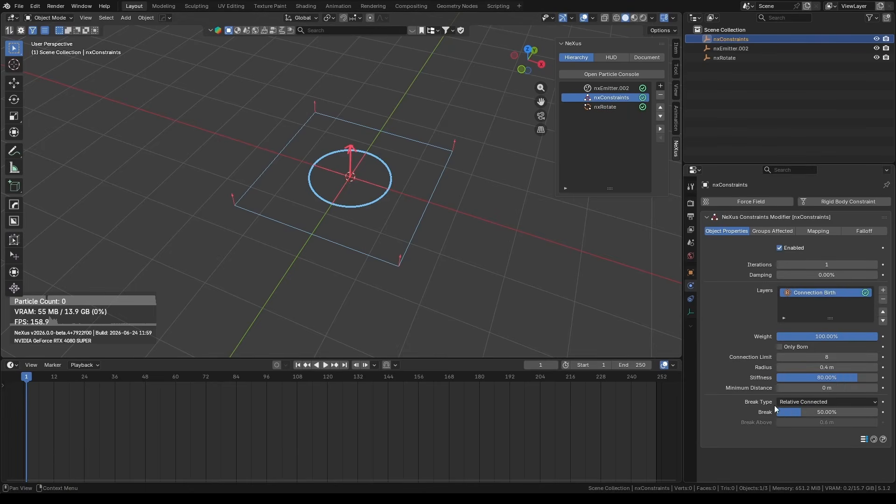
pyautogui.click(804, 402)
pyautogui.click(805, 403)
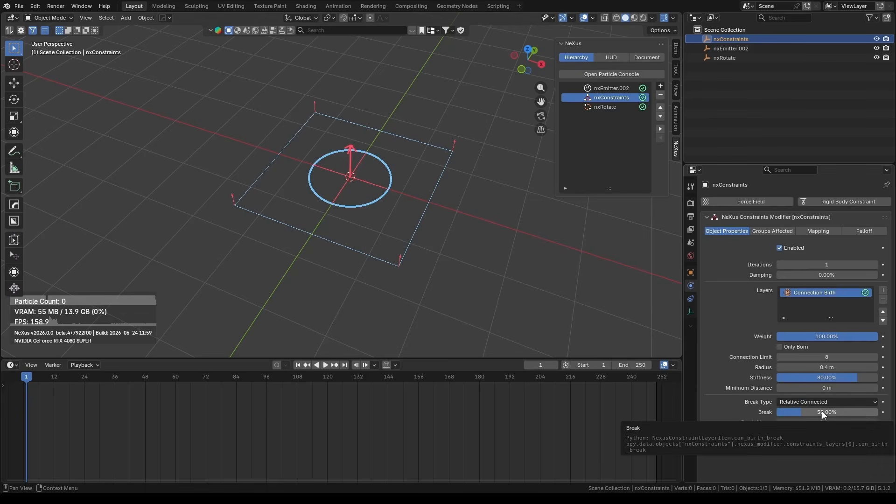
pyautogui.press('space')
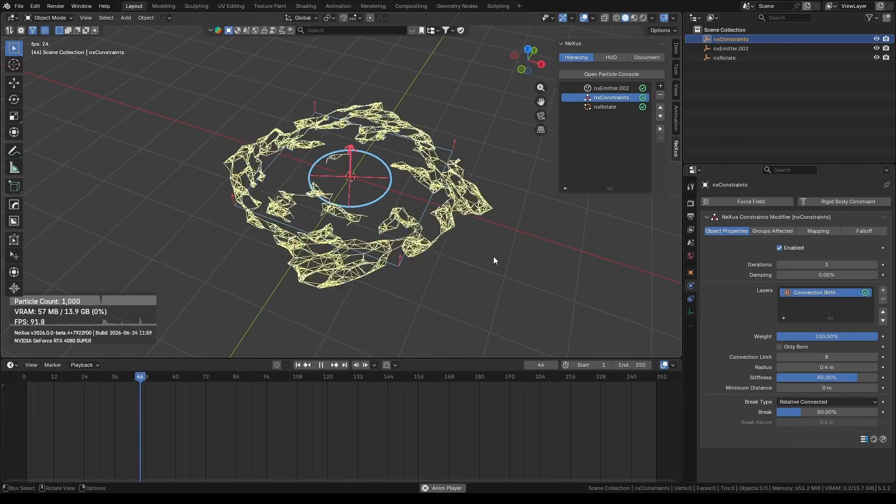
pyautogui.press('Escape')
# - Set the Connection Birth layer's Break to 25% and replay the simulation, cancelling back to the first frame
pyautogui.click(814, 412)
pyautogui.write('25')
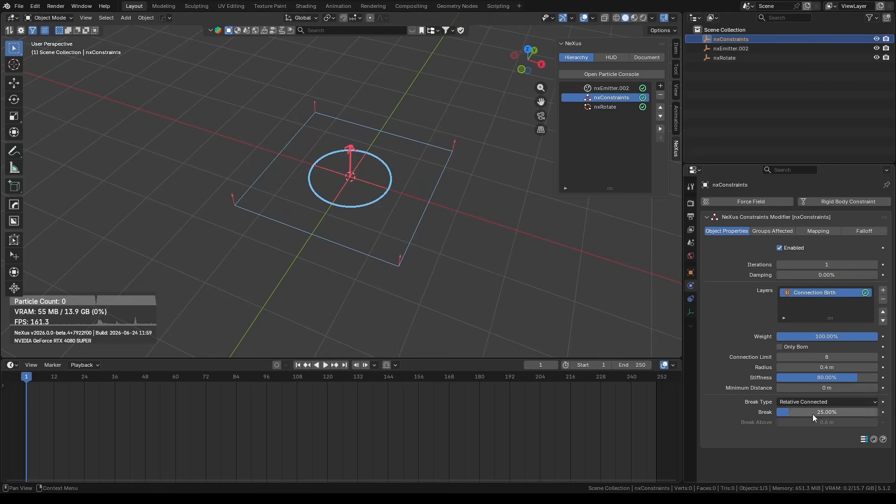
pyautogui.press('Return')
pyautogui.press('space')
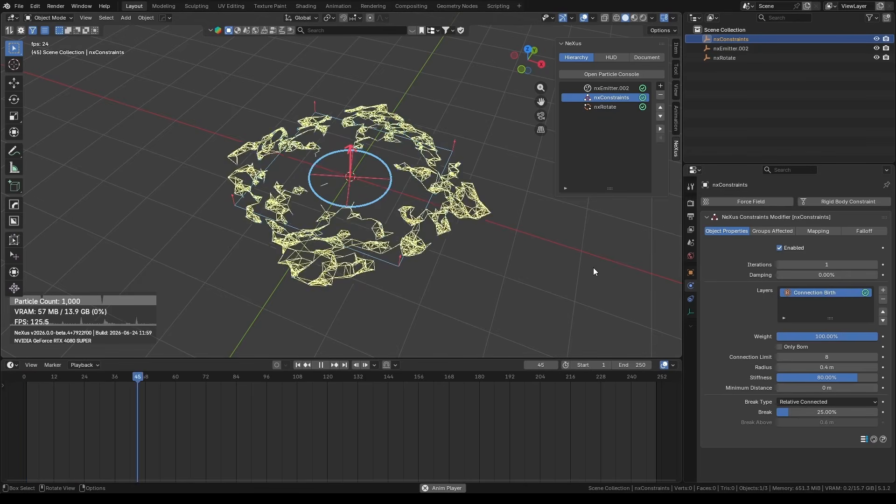
pyautogui.press('Escape')
# - Set the Connection Birth layer's Break to 100% and play the simulation
pyautogui.click(808, 412)
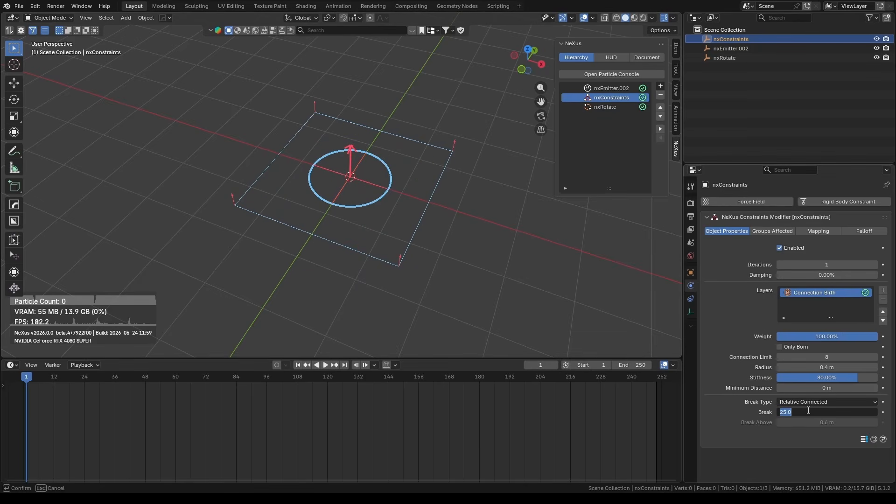
pyautogui.write('100')
pyautogui.press('Return')
pyautogui.press('space')
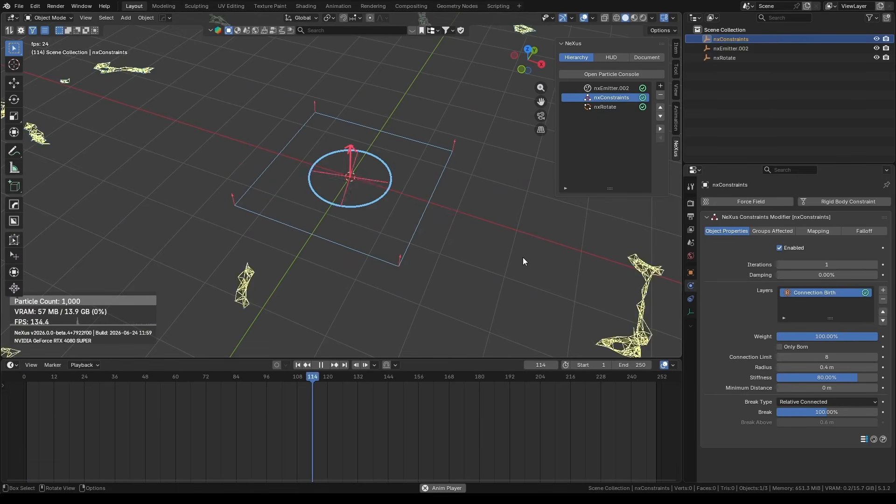
# - Stop playback, return to the first frame, and replay the simulation with a higher Break value
pyautogui.press('space')
pyautogui.hotkey('shift', 'Left')
pyautogui.moveTo(812, 412); pyautogui.dragTo(873, 412)
pyautogui.press('space')
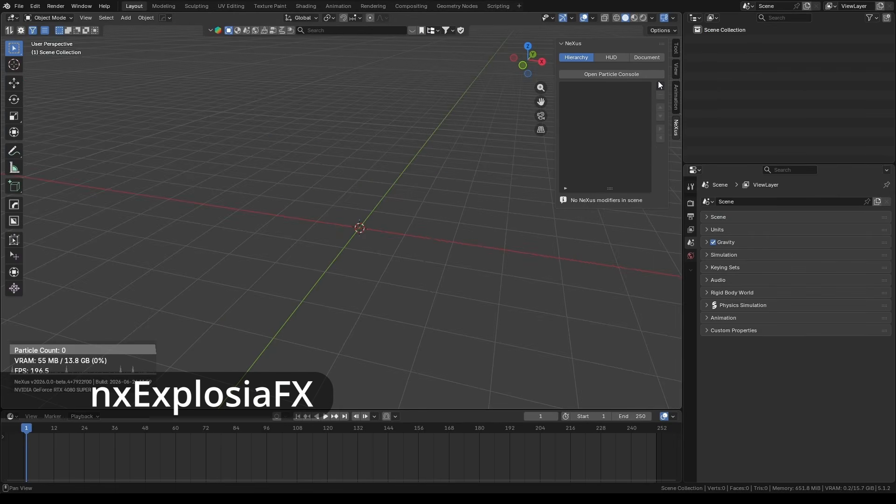
# - Add an nxExplosiaFX modifier and an nxEmitter to the empty scene
pyautogui.click(660, 85)
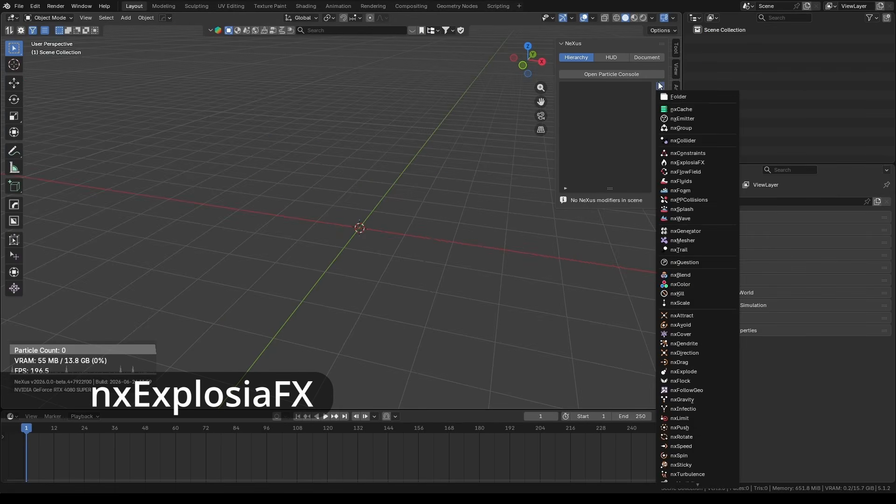
pyautogui.click(707, 163)
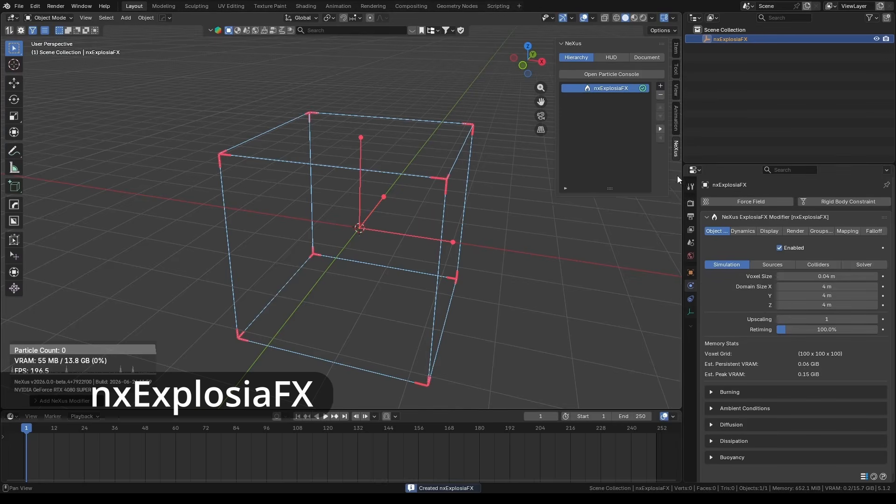
pyautogui.click(660, 86)
pyautogui.click(673, 119)
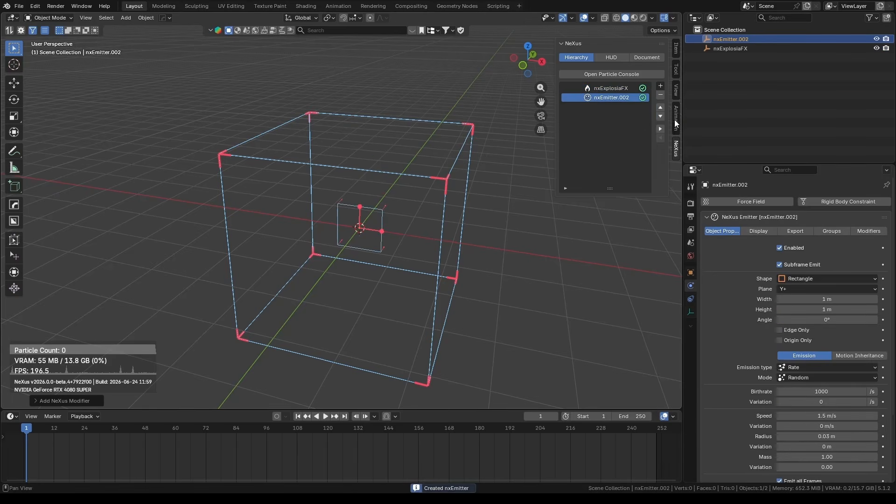
# - Rotate the emitter 90° about X and move it down about 1.76 m along Z, near the floor of the nxExplosiaFX domain
pyautogui.click(624, 99)
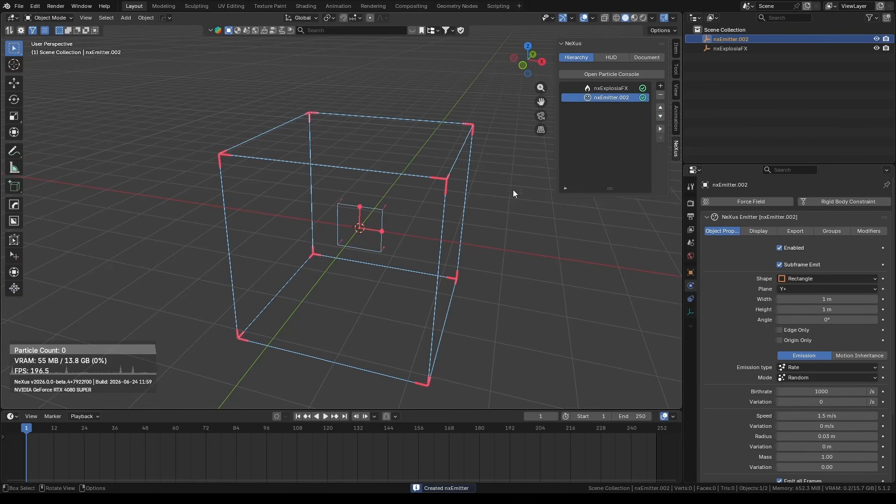
pyautogui.write('rx90')
pyautogui.press('Return')
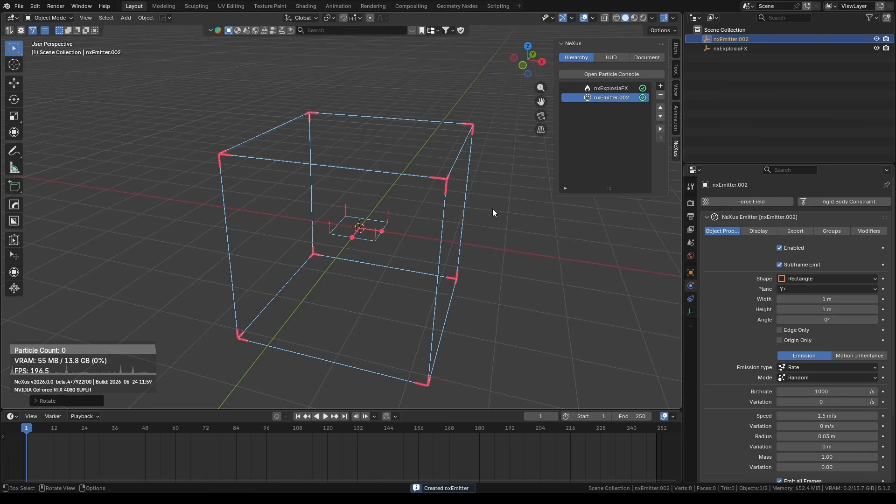
pyautogui.press('KP_1')
pyautogui.press('g')
pyautogui.press('z')
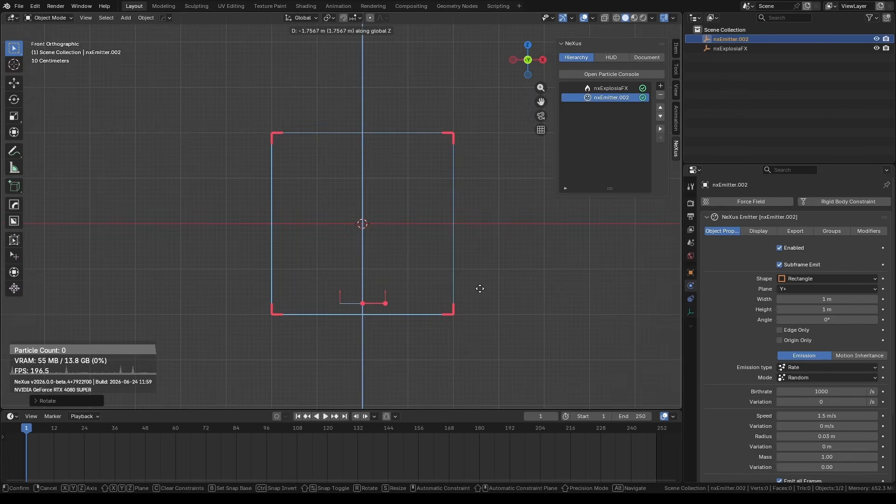
pyautogui.click(480, 288)
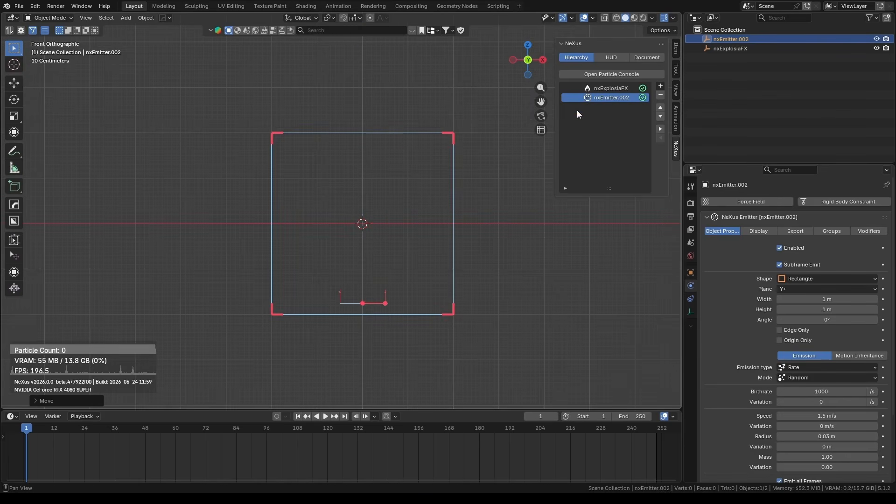
# - Assign nxEmitter.002 as a source of the nxExplosiaFX modifier and play the fire simulation
pyautogui.click(610, 88)
pyautogui.click(788, 264)
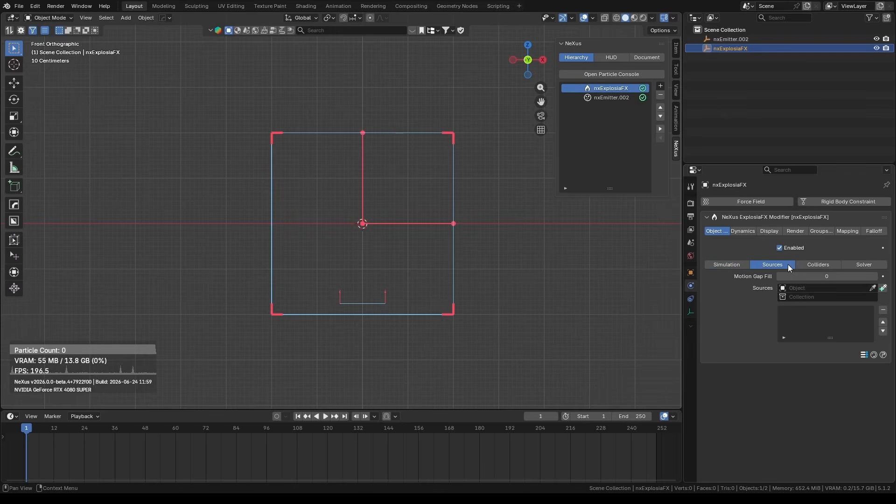
pyautogui.click(797, 288)
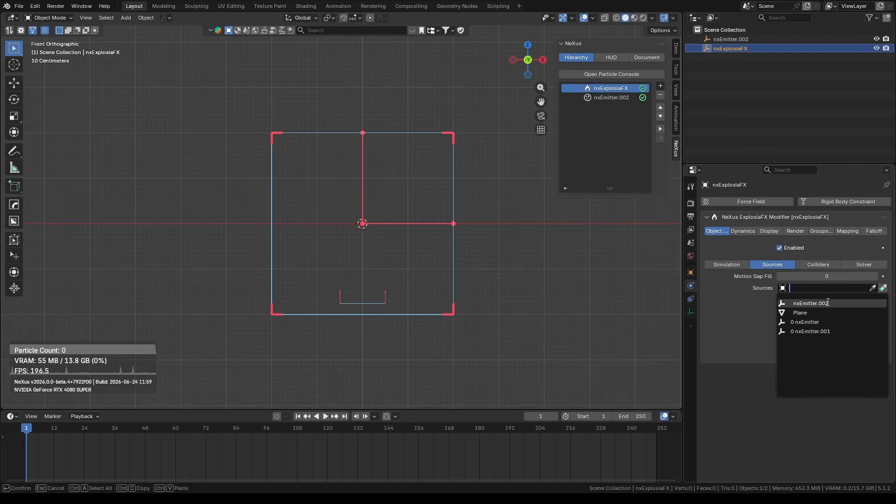
pyautogui.click(827, 302)
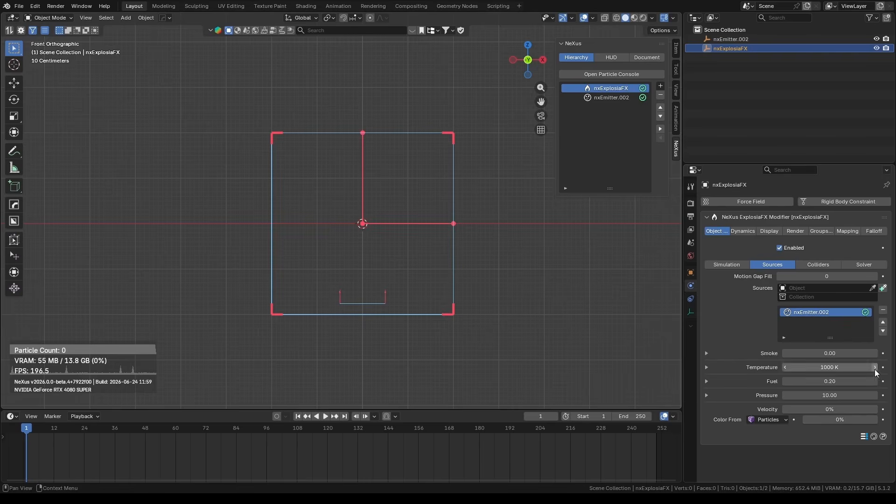
pyautogui.press('space')
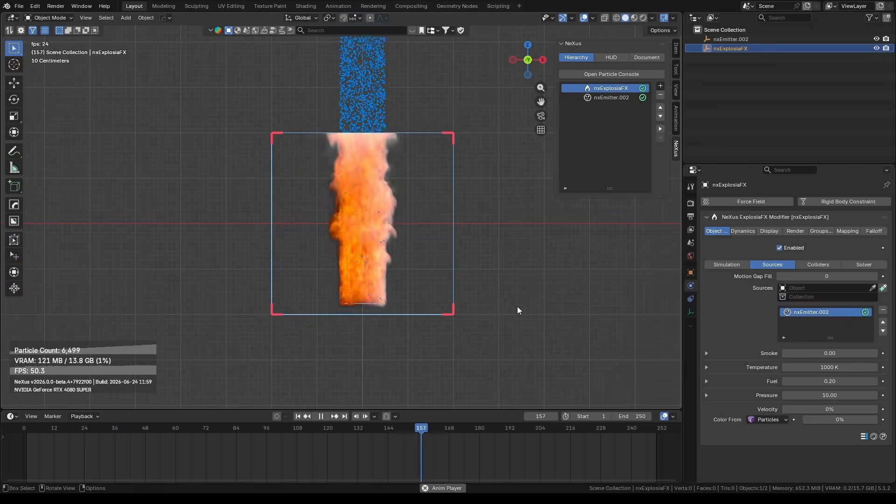
pyautogui.press('space')
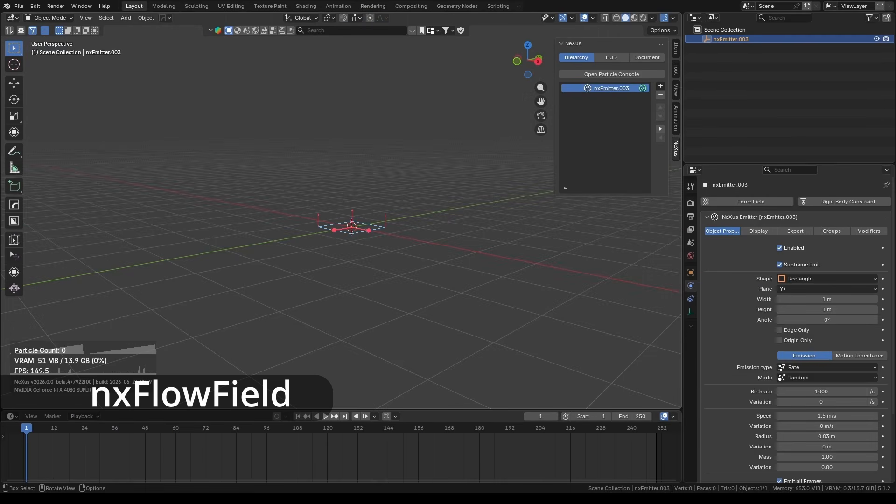
# - Add an nxFlowField modifier to the emitter scene and play the simulation with its Radial layer
pyautogui.click(661, 85)
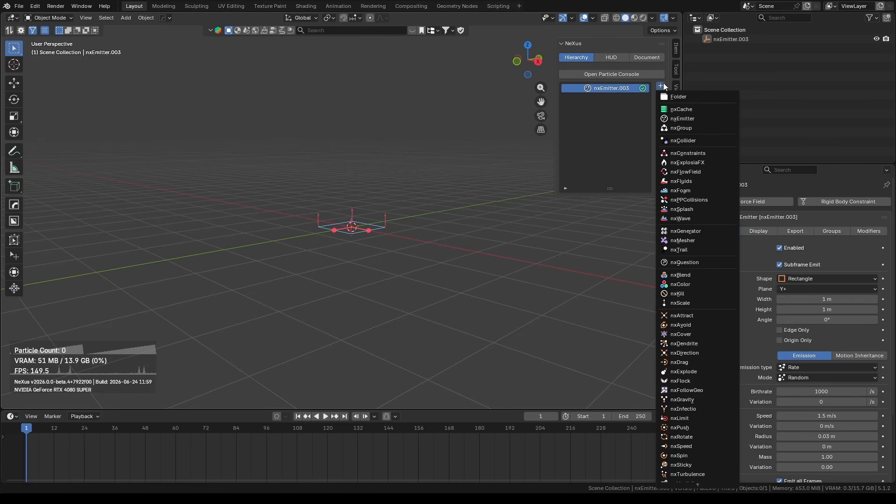
pyautogui.click(708, 173)
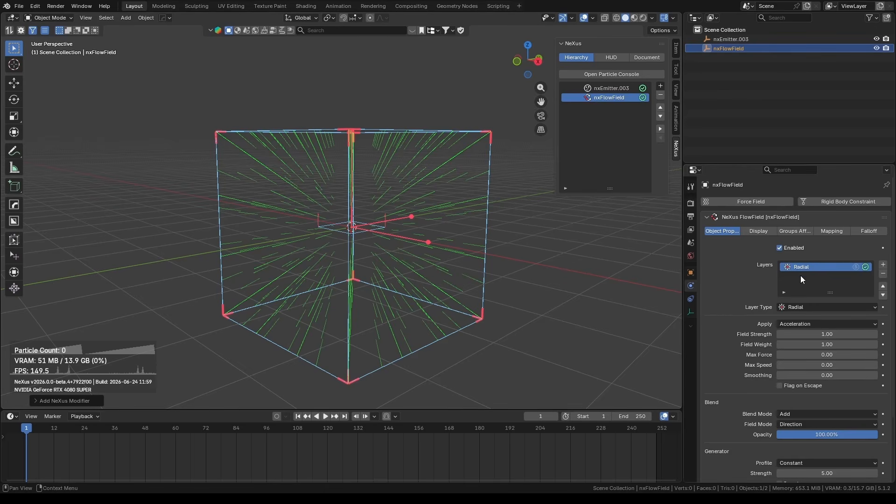
pyautogui.scroll(-3, 519, 279)
pyautogui.moveTo(455, 272); pyautogui.dragTo(429, 272, button='middle')
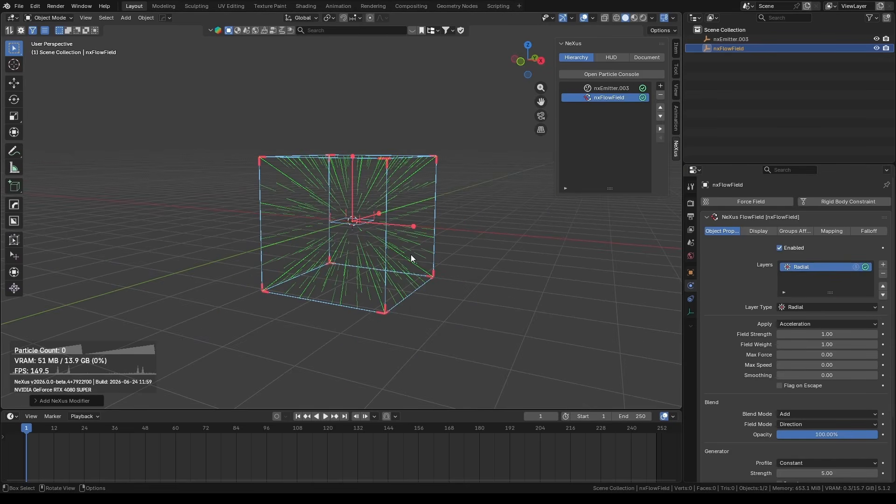
pyautogui.press('space')
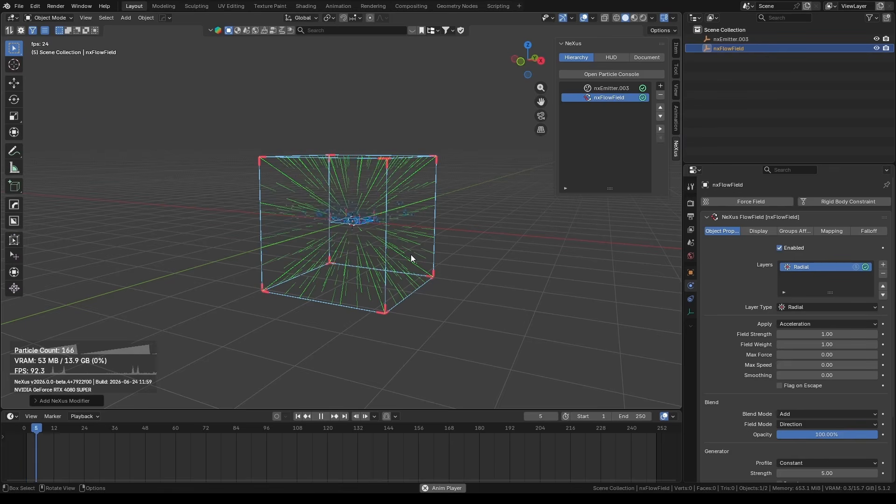
pyautogui.moveTo(445, 248); pyautogui.dragTo(414, 247, button='middle')
pyautogui.press('Escape')
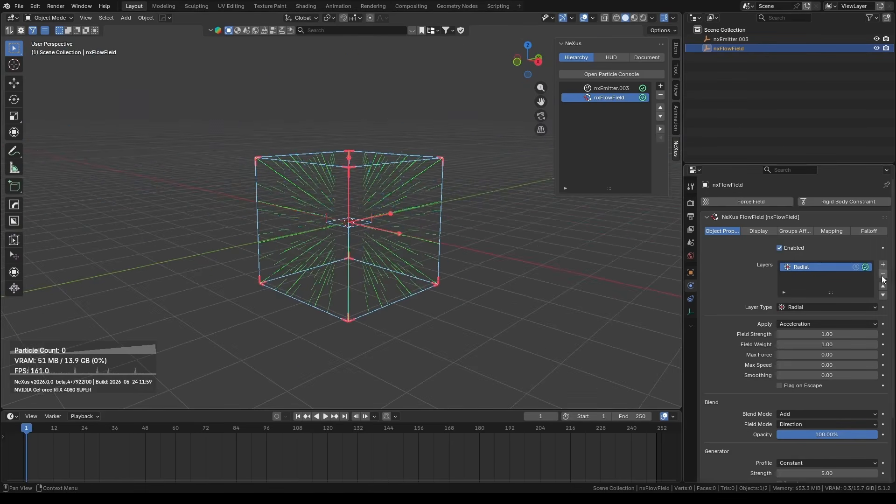
# - Replace the flow field's Radial layer with a Curl Noise layer and inspect its field lines from several angles
pyautogui.click(882, 274)
pyautogui.click(883, 264)
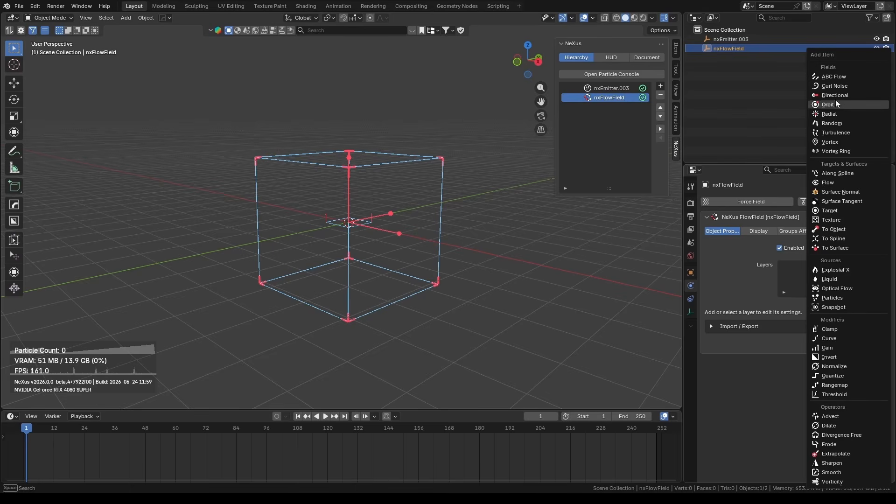
pyautogui.click(835, 85)
pyautogui.scroll(1, 386, 260)
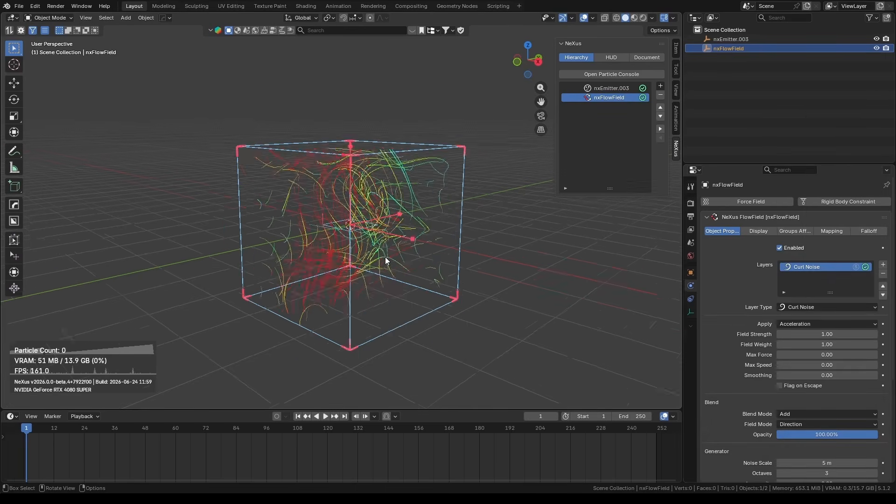
pyautogui.scroll(1, 386, 260)
pyautogui.moveTo(379, 258); pyautogui.dragTo(413, 256, button='middle')
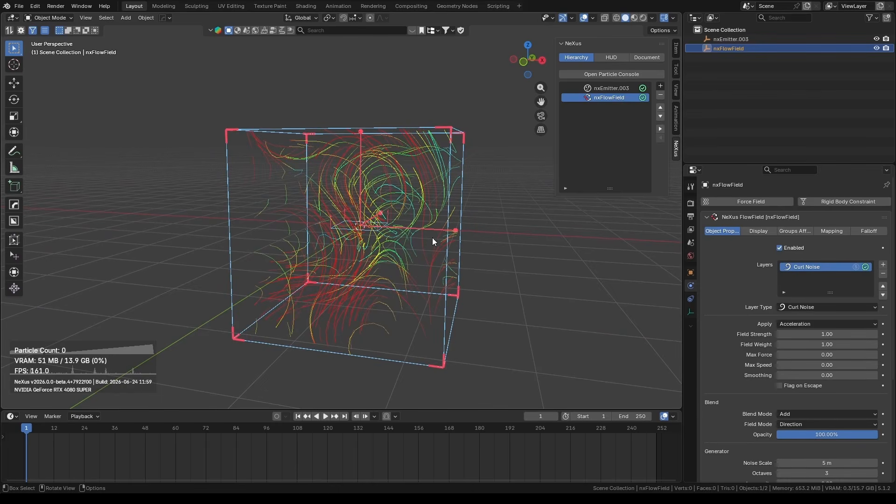
pyautogui.moveTo(432, 241); pyautogui.dragTo(384, 241, button='middle')
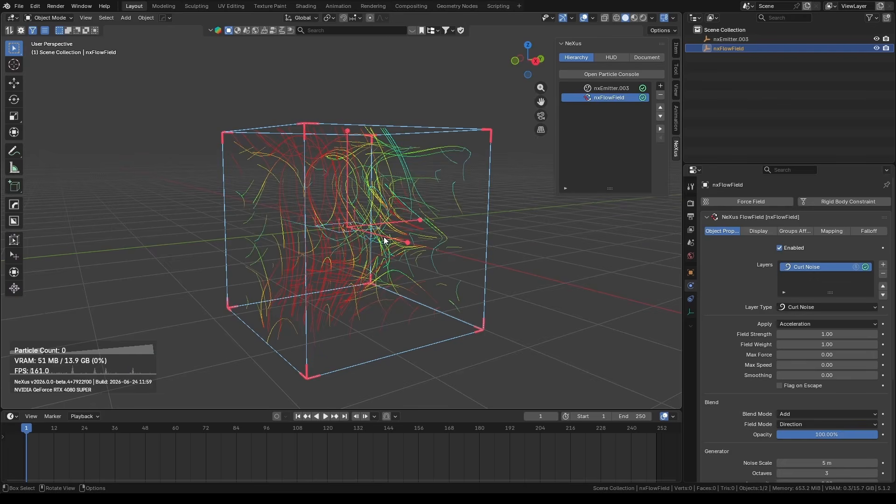
# - Play the Curl Noise simulation from the front view and open the choices for the layer type
pyautogui.press('KP_1')
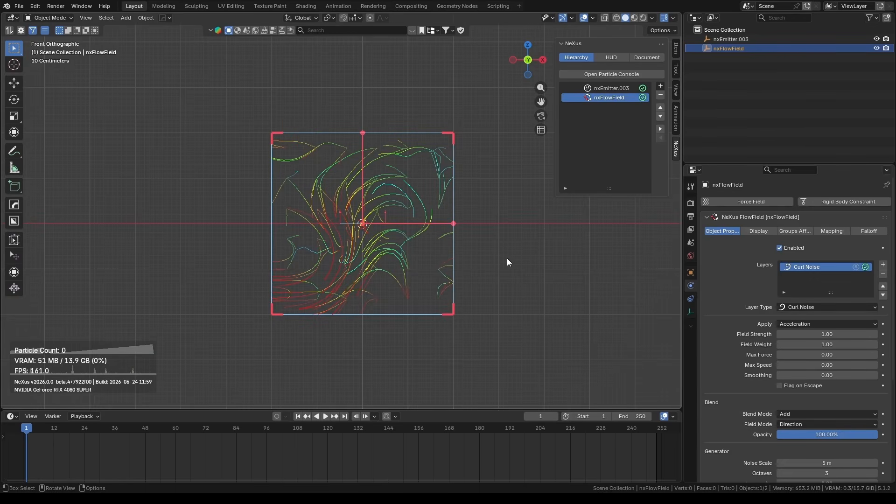
pyautogui.press('space')
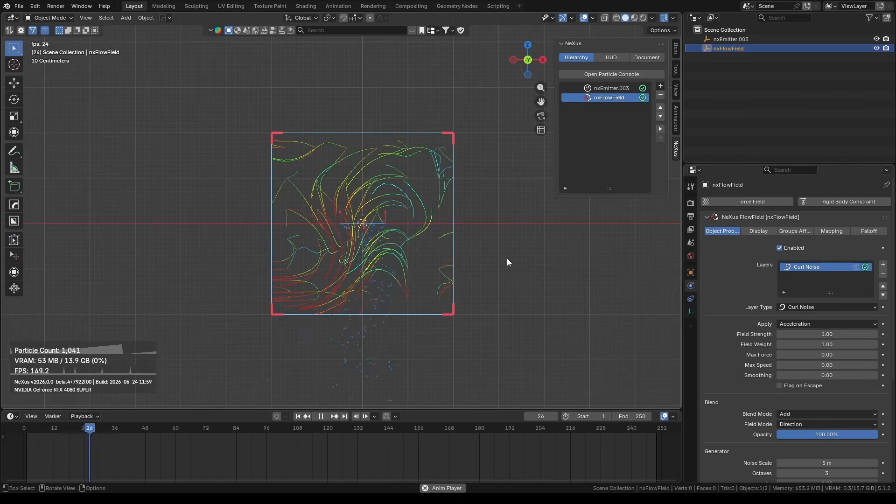
pyautogui.moveTo(507, 258); pyautogui.dragTo(511, 278, button='middle')
pyautogui.click(791, 309)
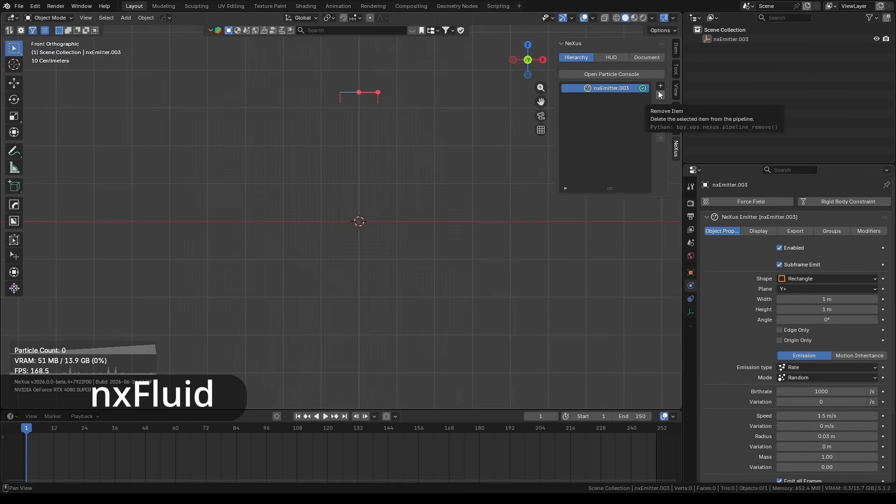
# - Add an nxFluids modifier to the scene with the raised emitter and play the simulation with the PBD solver
pyautogui.click(661, 86)
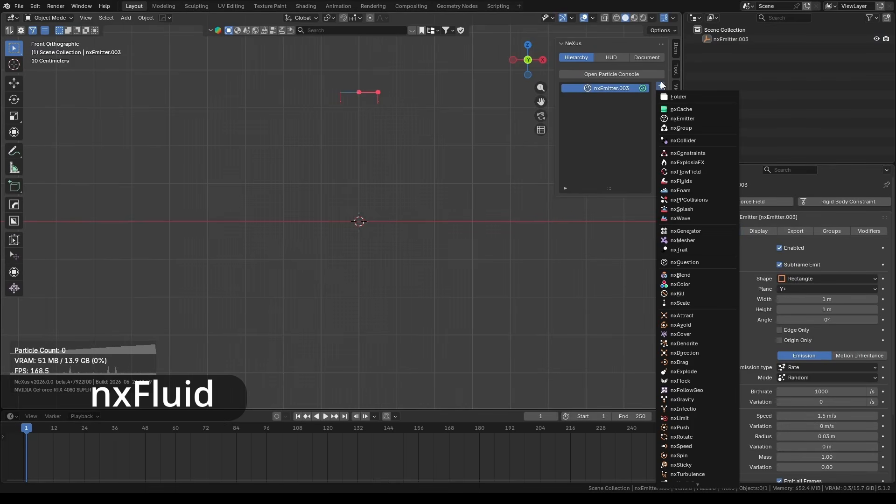
pyautogui.click(682, 182)
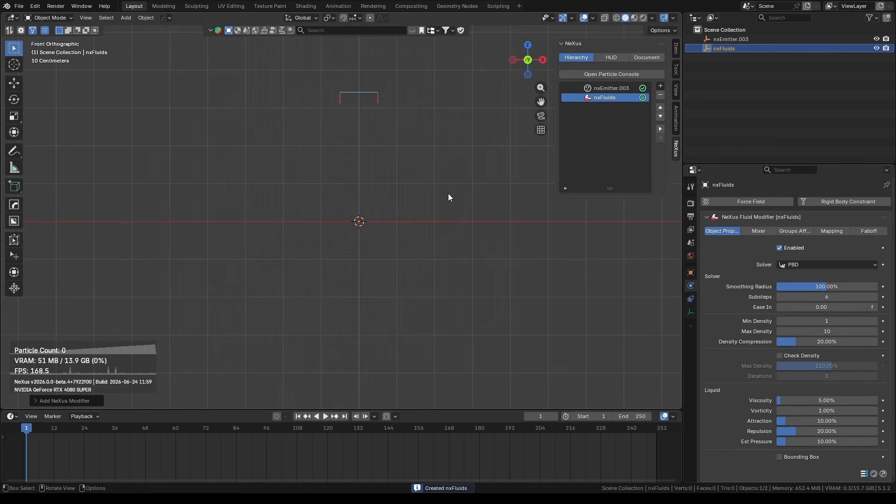
pyautogui.press('space')
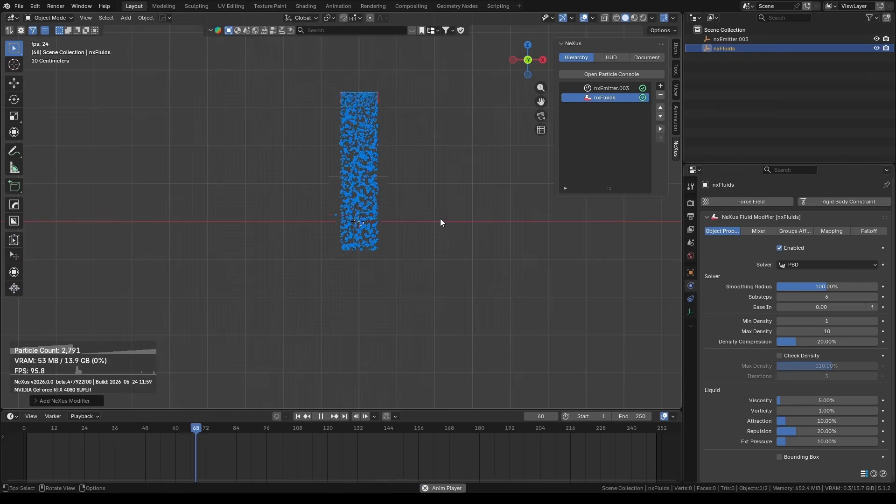
pyautogui.press('Escape')
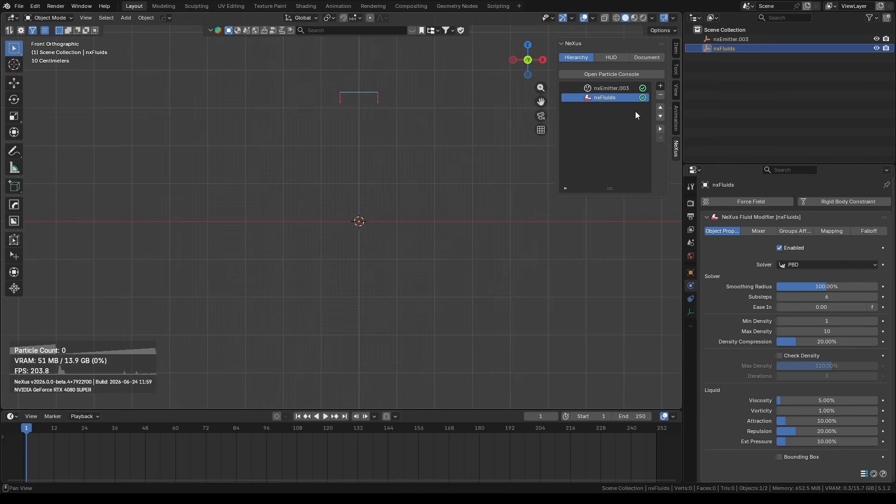
# - Add an nxGravity modifier to the fluid scene
pyautogui.click(658, 86)
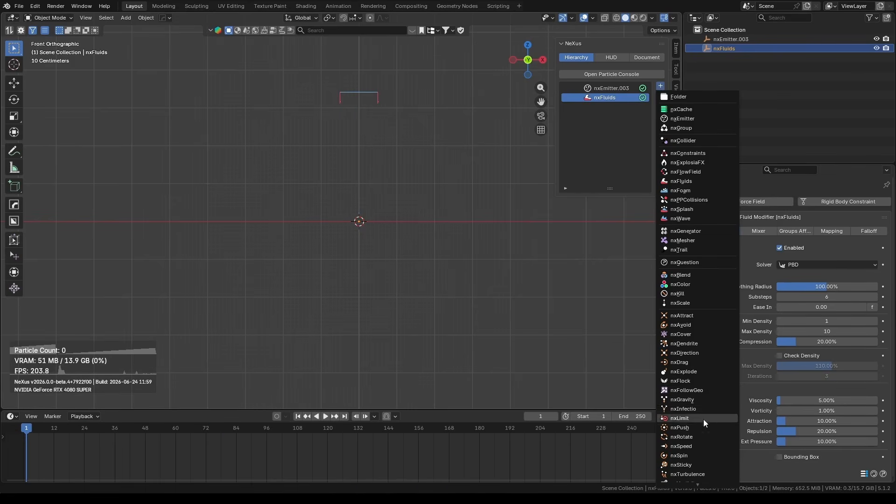
pyautogui.click(705, 401)
pyautogui.moveTo(526, 298); pyautogui.dragTo(465, 262, button='middle')
# - Add a mesh plane and scale it up in Edit Mode into a large floor below the emitter
pyautogui.hotkey('shift', 'a')
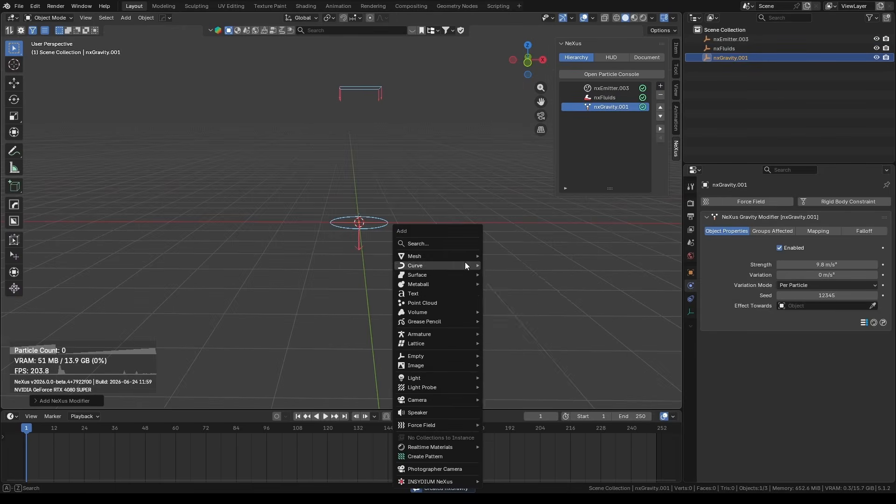
pyautogui.moveTo(457, 255)
pyautogui.click(525, 255)
pyautogui.press('Tab')
pyautogui.press('s')
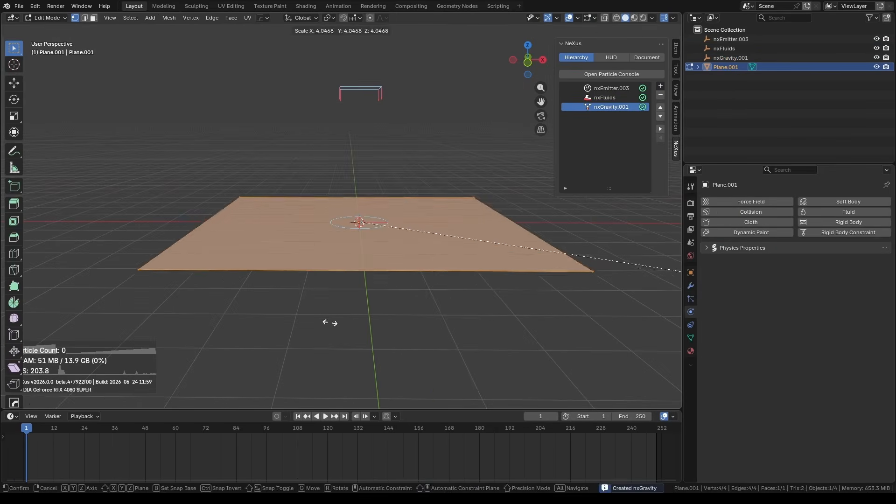
pyautogui.click(440, 222)
pyautogui.press('Tab')
# - Add an nxCollider with the floor plane as its collider object and play the fluid simulation
pyautogui.click(660, 85)
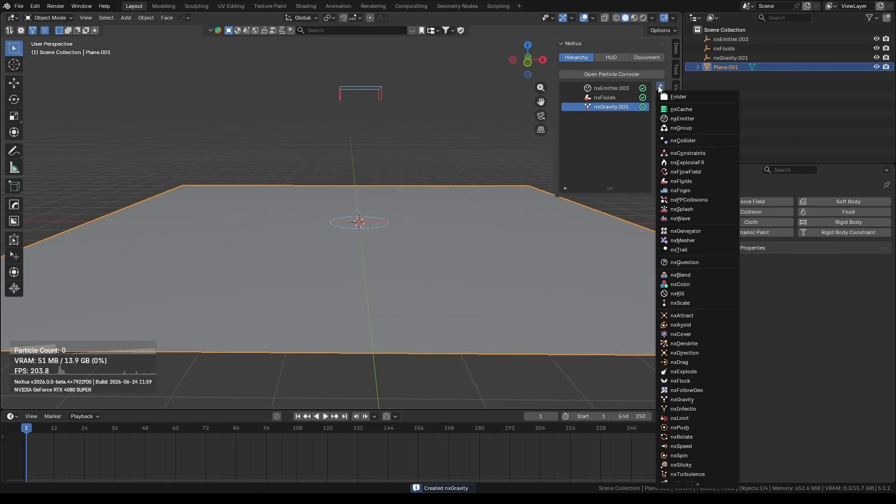
pyautogui.click(670, 139)
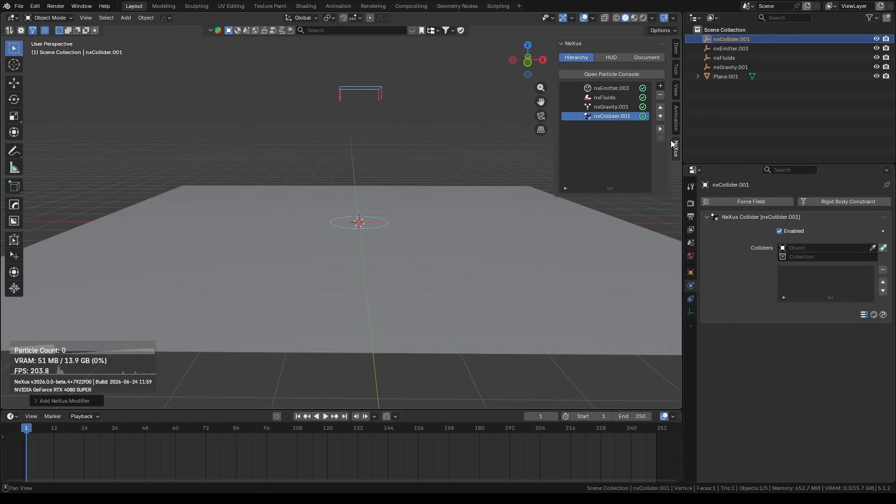
pyautogui.click(872, 247)
pyautogui.click(515, 284)
pyautogui.press('space')
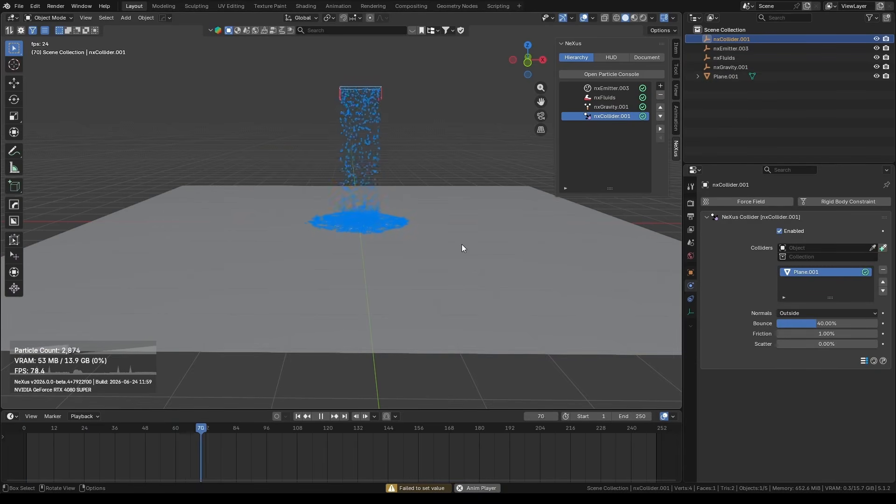
pyautogui.moveTo(461, 244); pyautogui.dragTo(392, 266, button='middle')
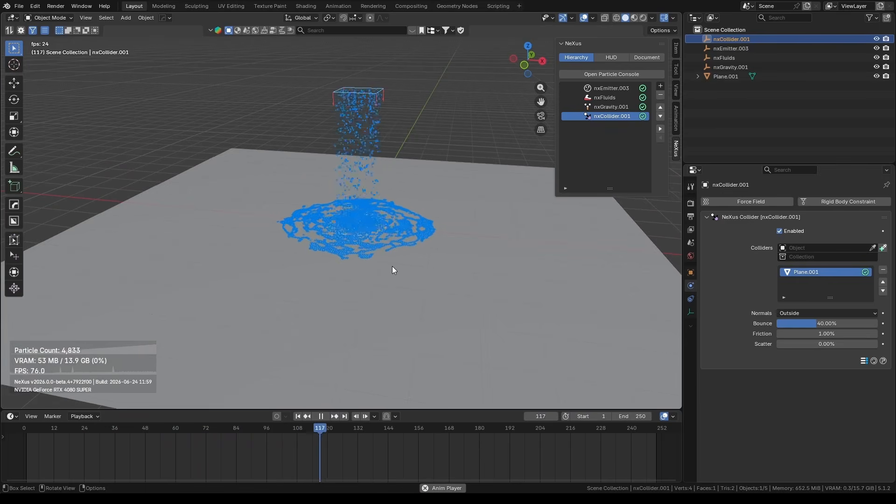
pyautogui.press('space')
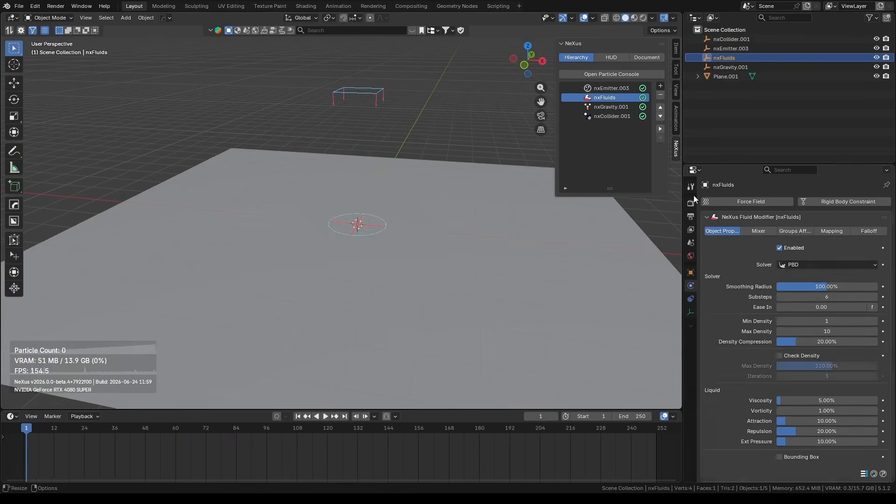
# - Switch the nxFluids solver to SPH and play the simulation
pyautogui.click(811, 265)
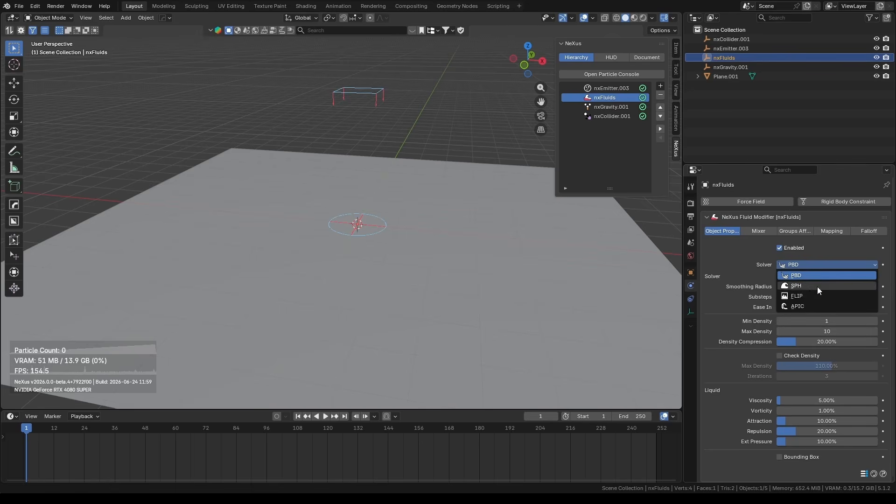
pyautogui.click(816, 284)
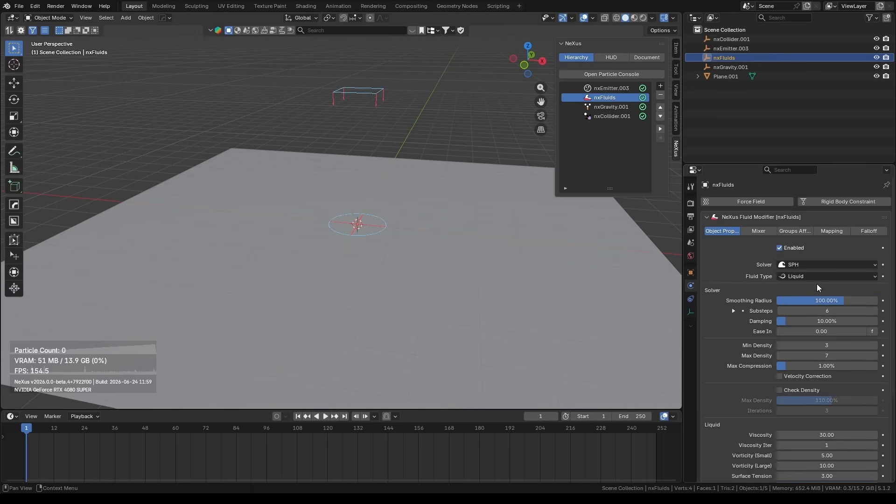
pyautogui.press('space')
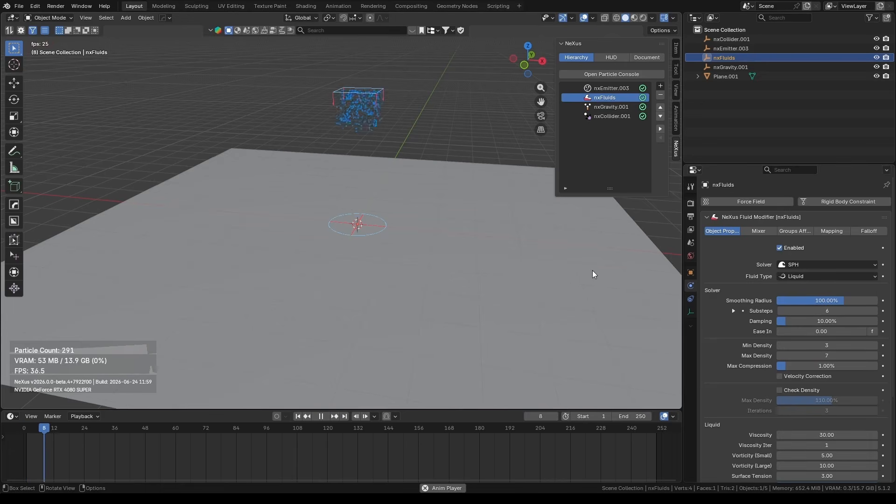
pyautogui.press('Escape')
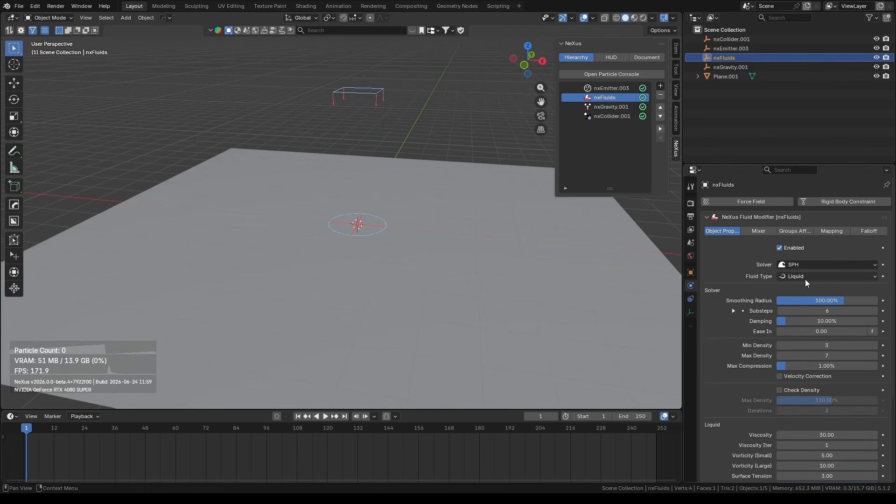
# - Set the SPH fluid type to Granular, play the simulation, and return to the first frame
pyautogui.click(803, 276)
pyautogui.click(803, 299)
pyautogui.press('space')
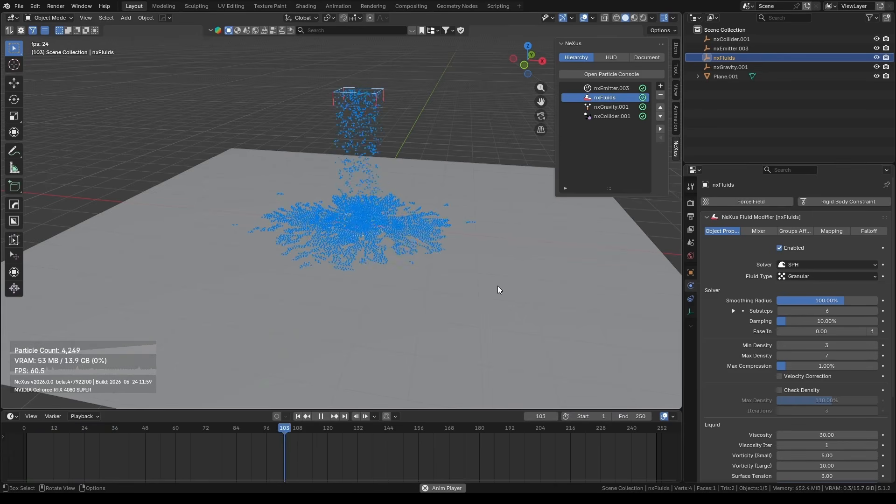
pyautogui.press('space')
pyautogui.hotkey('shift', 'Left')
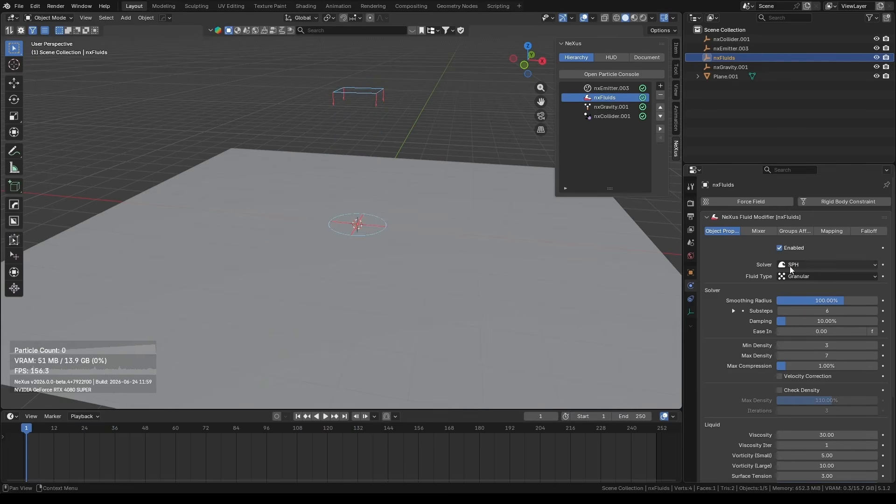
# - Switch the nxFluids solver to FLIP, play the simulation in front view, and return to the first frame
pyautogui.click(796, 265)
pyautogui.click(800, 295)
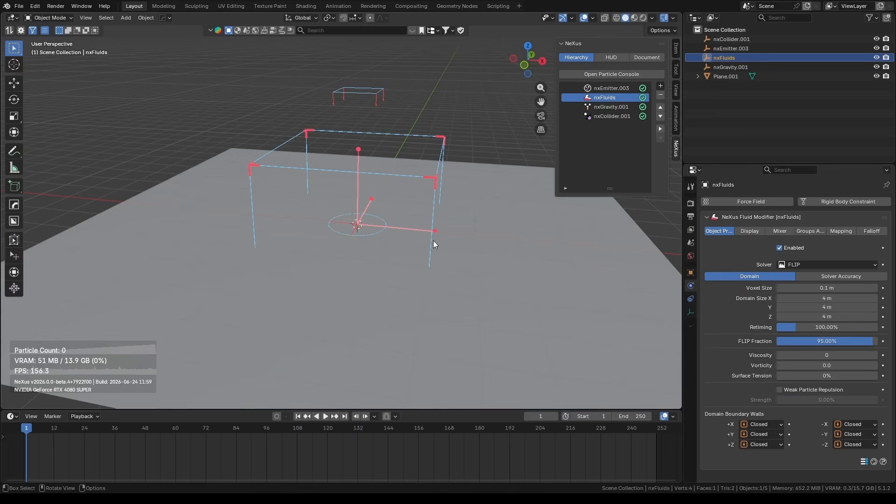
pyautogui.moveTo(433, 240); pyautogui.dragTo(438, 226, button='middle')
pyautogui.press('KP_1')
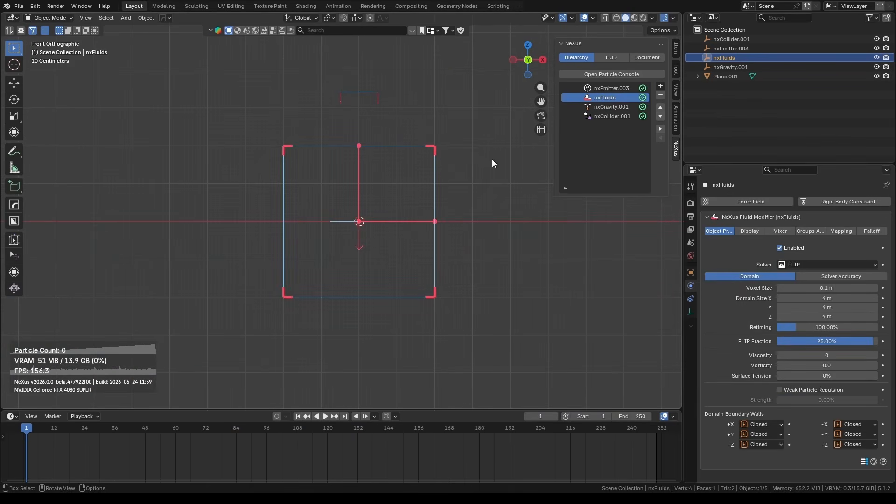
pyautogui.press('space')
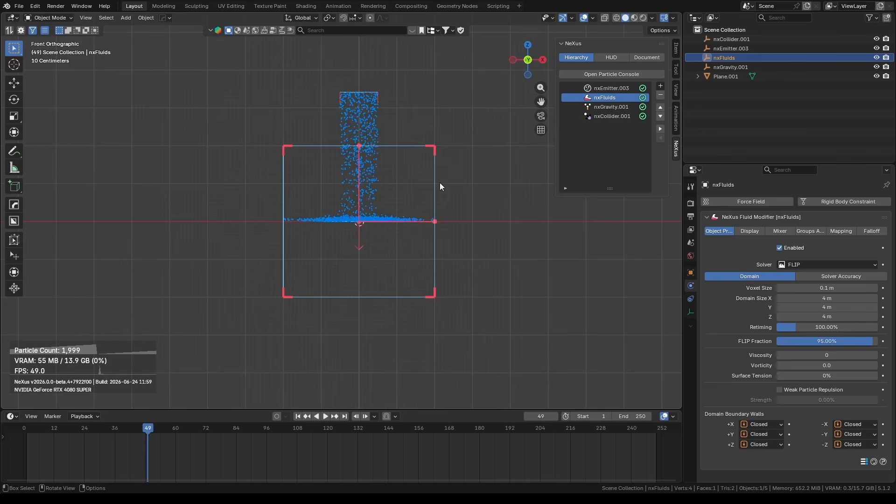
pyautogui.press('Escape')
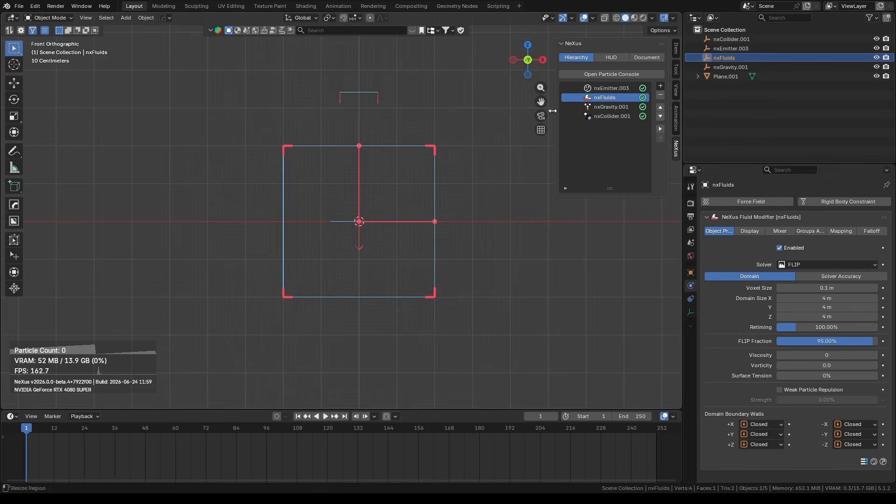
# - Move the FLIP fluid domain up about 2 m along Z to rest on the floor and play the simulation
pyautogui.press('g')
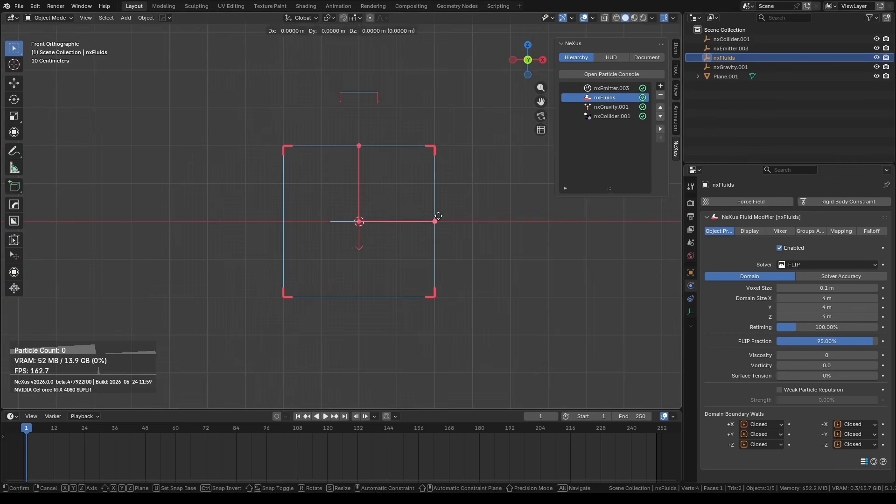
pyautogui.press('z')
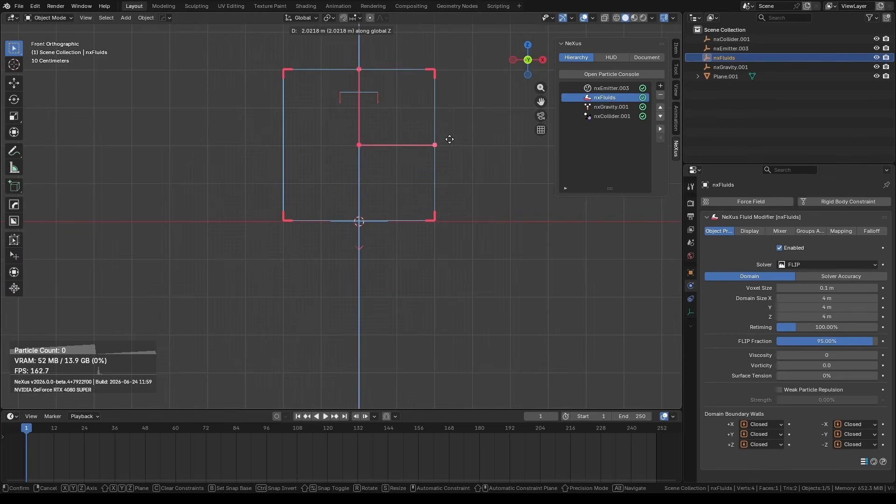
pyautogui.click(448, 139)
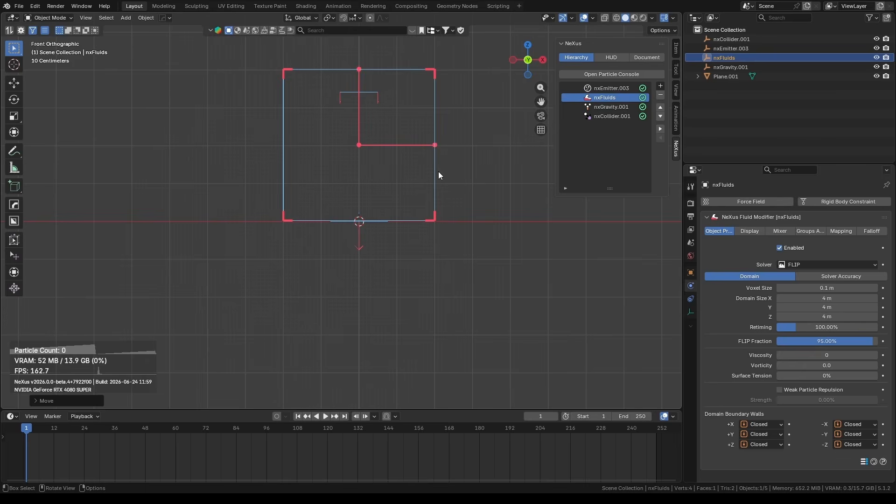
pyautogui.moveTo(438, 175)
pyautogui.mouseDown(button='middle')
pyautogui.moveTo(370, 176)
pyautogui.moveTo(424, 184)
pyautogui.mouseUp(button='middle')
pyautogui.press('space')
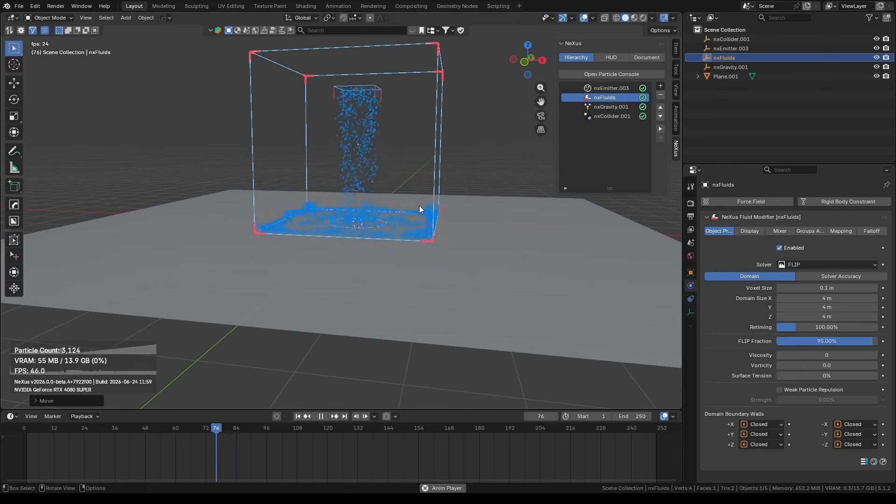
pyautogui.scroll(2, 419, 220)
pyautogui.click(826, 264)
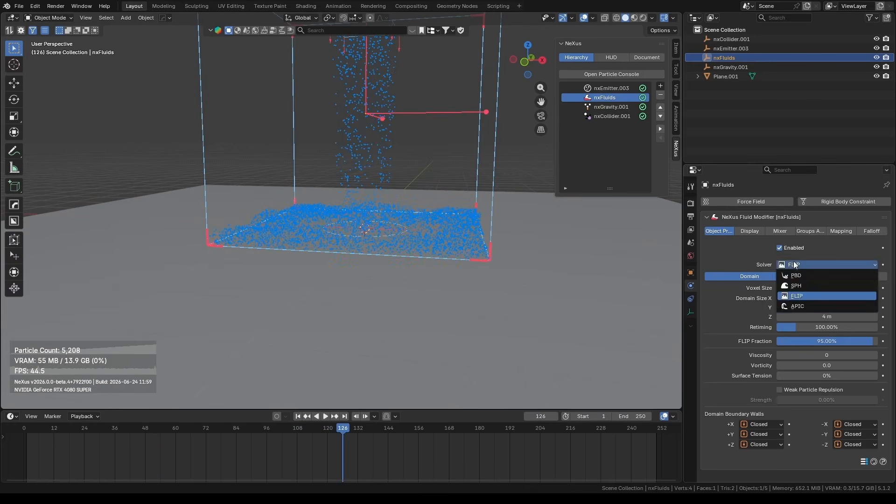
pyautogui.click(816, 268)
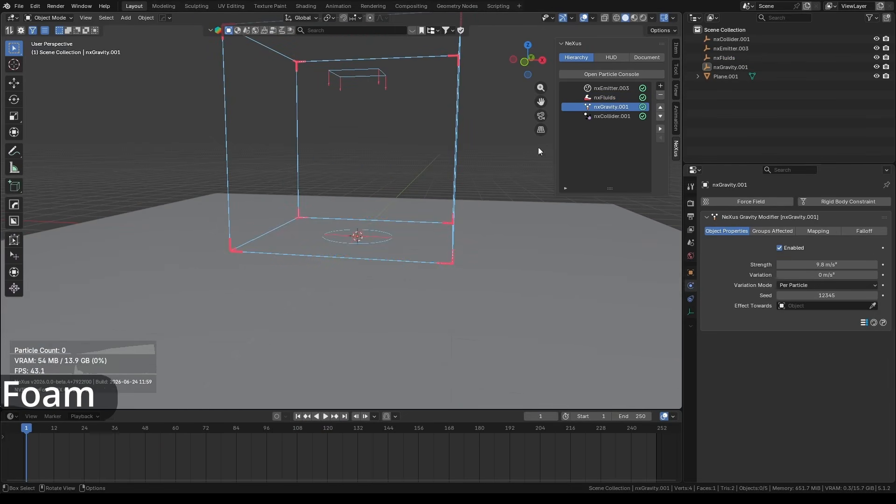
# - Add an nxFoam modifier and play the simulation, pausing on a close view of the foam around the falling stream
pyautogui.click(660, 87)
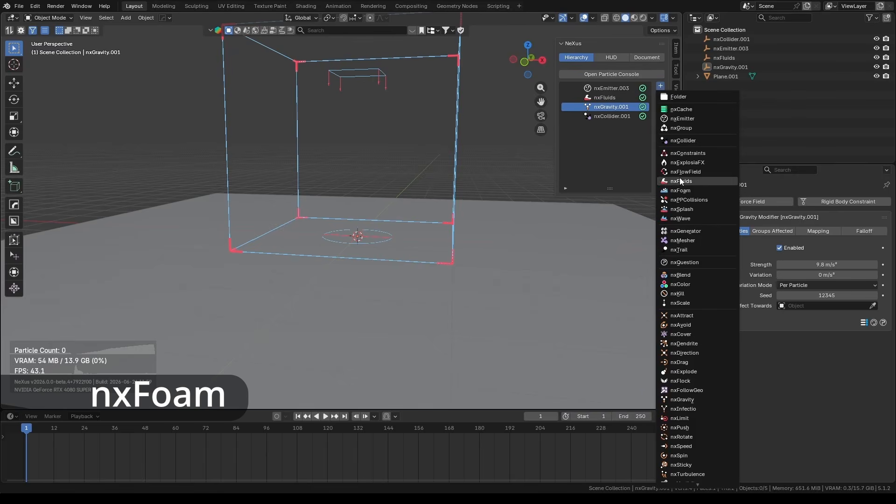
pyautogui.click(682, 190)
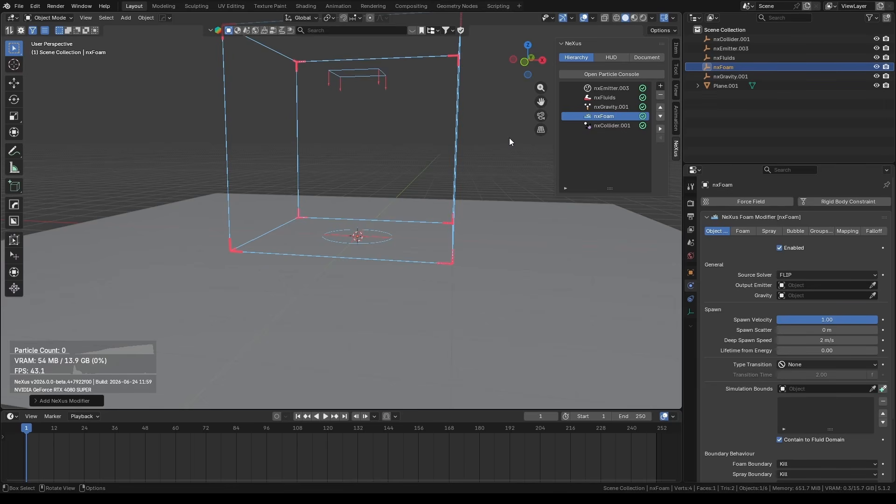
pyautogui.press('space')
pyautogui.scroll(2, 372, 242)
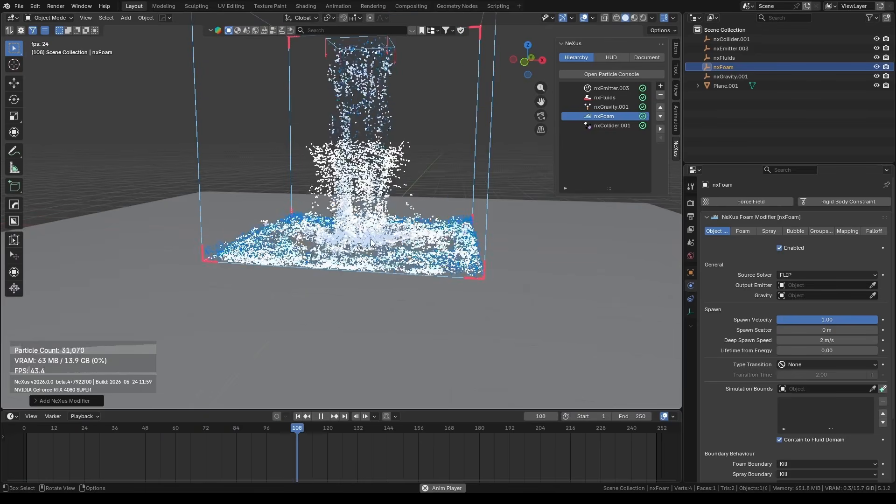
pyautogui.moveTo(372, 243); pyautogui.dragTo(405, 251, button='middle')
pyautogui.scroll(3, 404, 253)
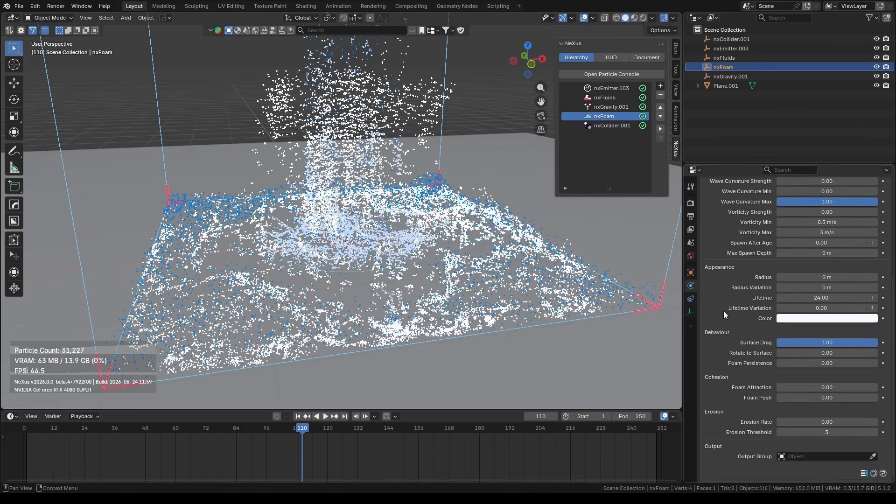
# - Set the nxFoam surface foam color to bright green (#06FF00)
pyautogui.scroll(8, 723, 311)
pyautogui.click(777, 234)
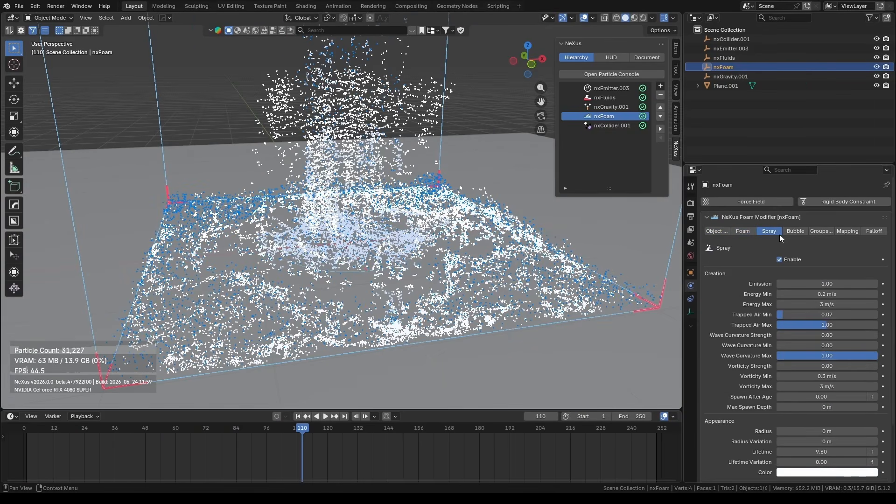
pyautogui.click(751, 231)
pyautogui.scroll(-2, 748, 378)
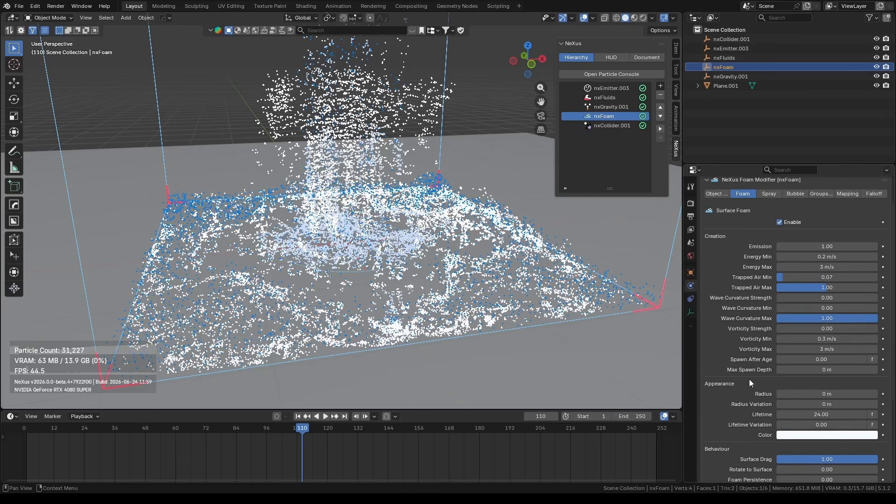
pyautogui.click(795, 434)
pyautogui.moveTo(827, 318); pyautogui.dragTo(793, 300)
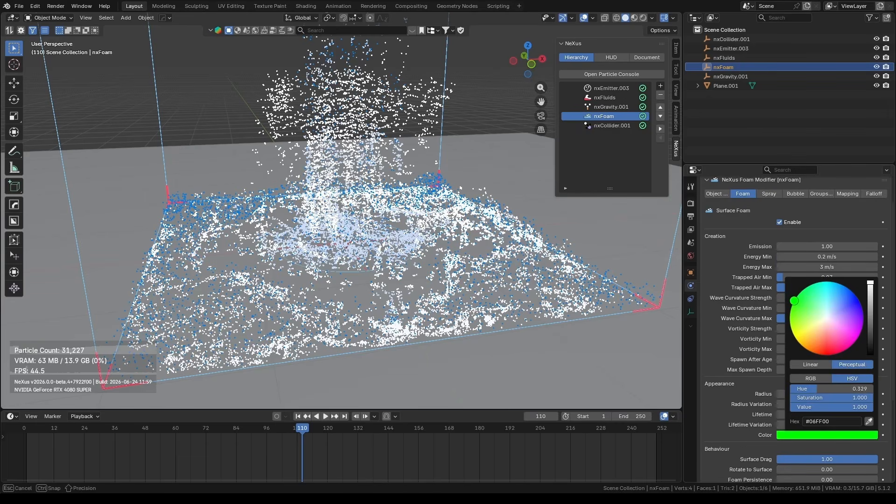
# - Set the nxFoam spray color to magenta (#FF00BD) and the bubble color to yellow
pyautogui.click(769, 196)
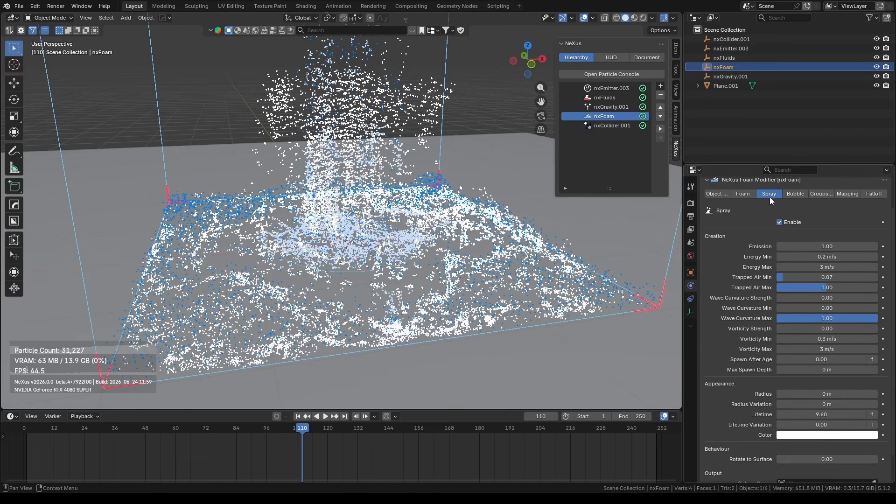
pyautogui.click(813, 435)
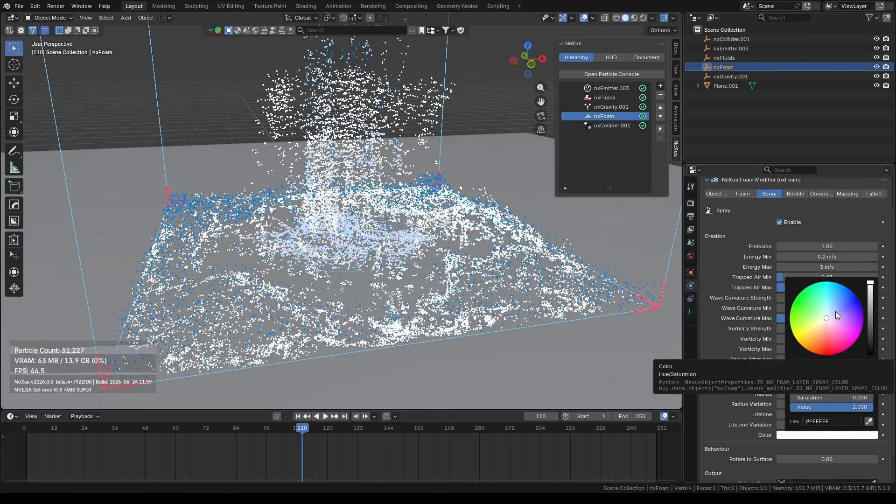
pyautogui.moveTo(833, 313); pyautogui.dragTo(852, 344)
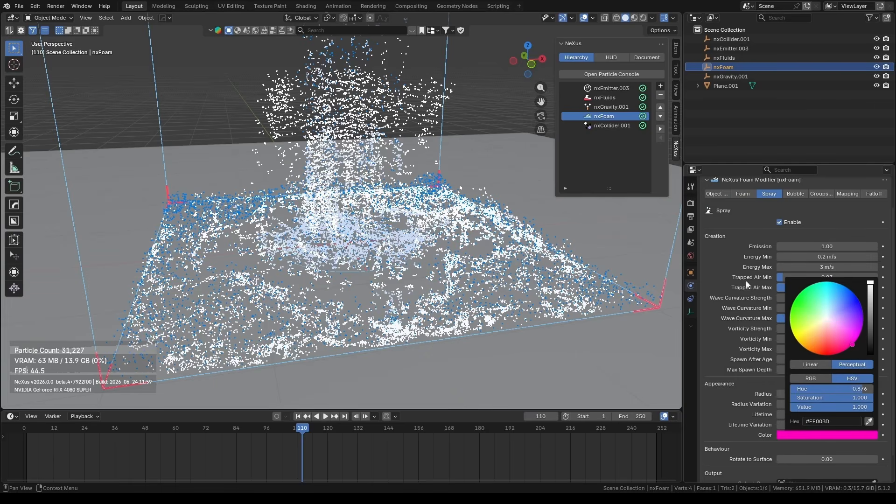
pyautogui.click(800, 193)
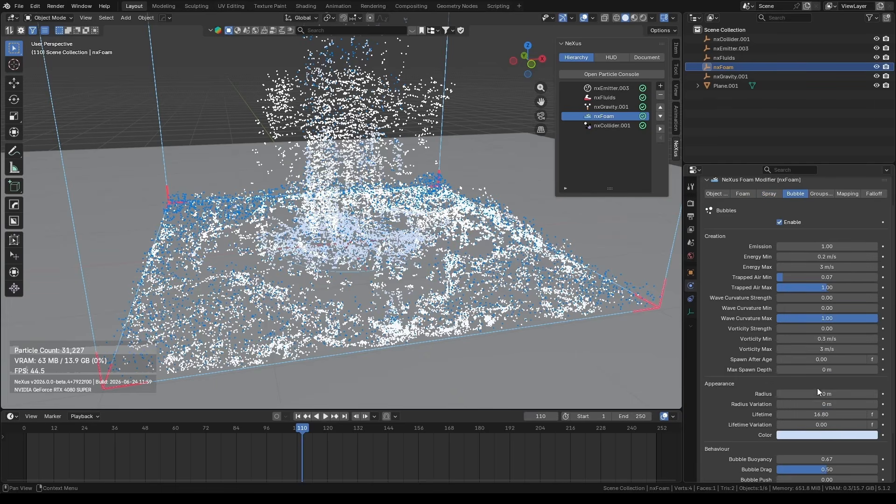
pyautogui.click(817, 434)
pyautogui.moveTo(824, 318); pyautogui.dragTo(796, 339)
# - Replay the simulation from the first frame and examine the foam, spray and bubble particles alongside their settings
pyautogui.hotkey('shift', 'Left')
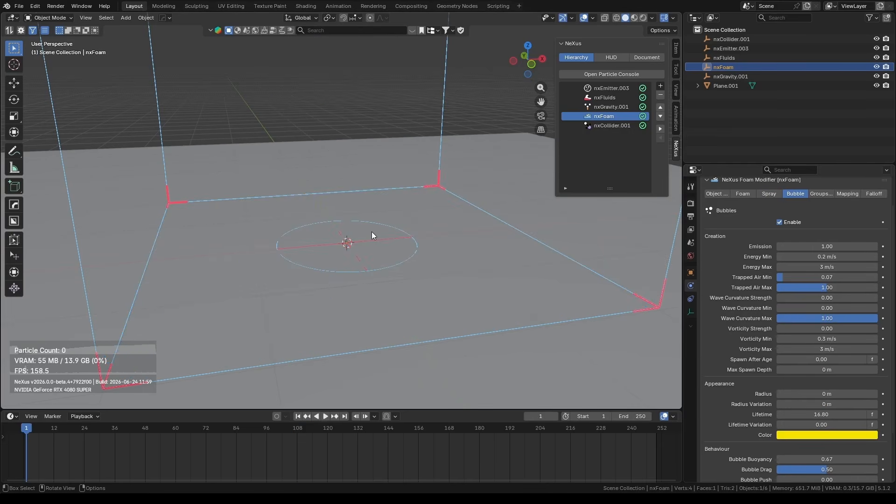
pyautogui.press('space')
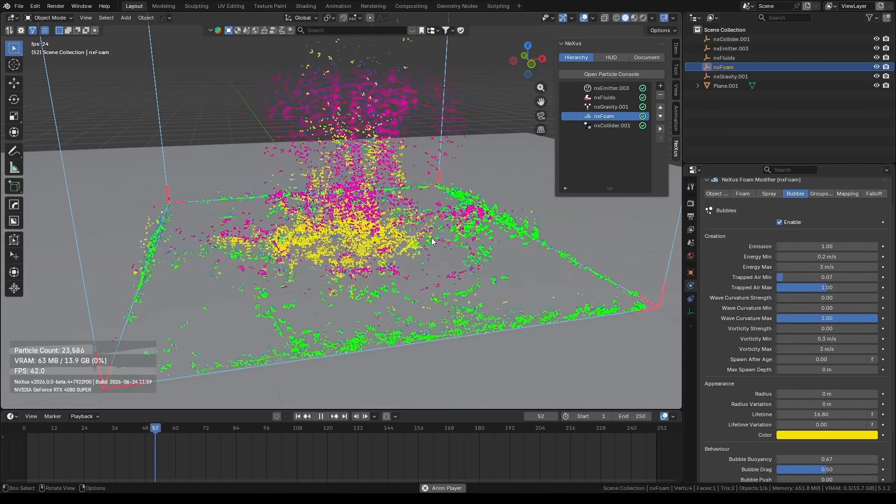
pyautogui.click(743, 197)
pyautogui.press('space')
pyautogui.moveTo(471, 298); pyautogui.dragTo(444, 298, button='middle')
pyautogui.click(774, 194)
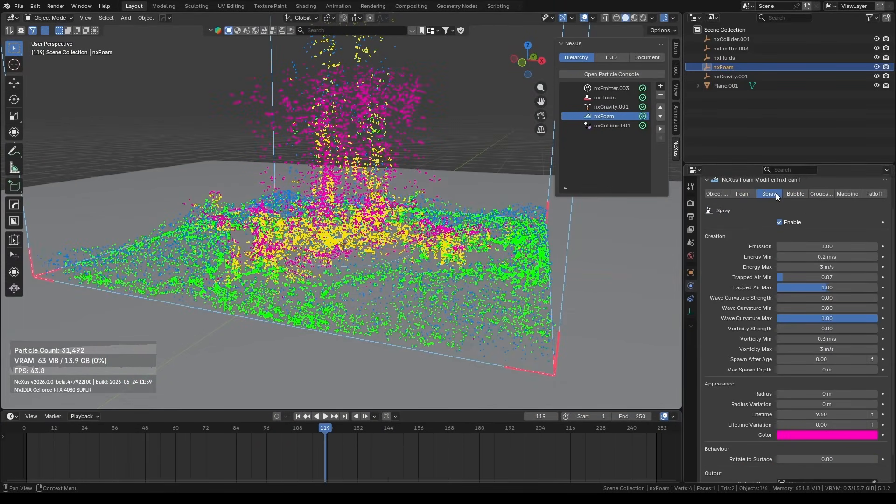
pyautogui.moveTo(353, 130); pyautogui.dragTo(335, 136, button='middle')
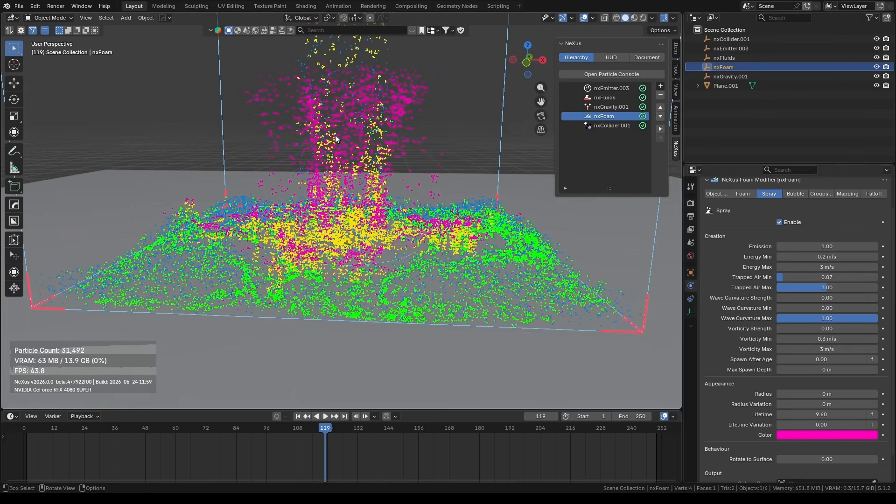
pyautogui.click(799, 194)
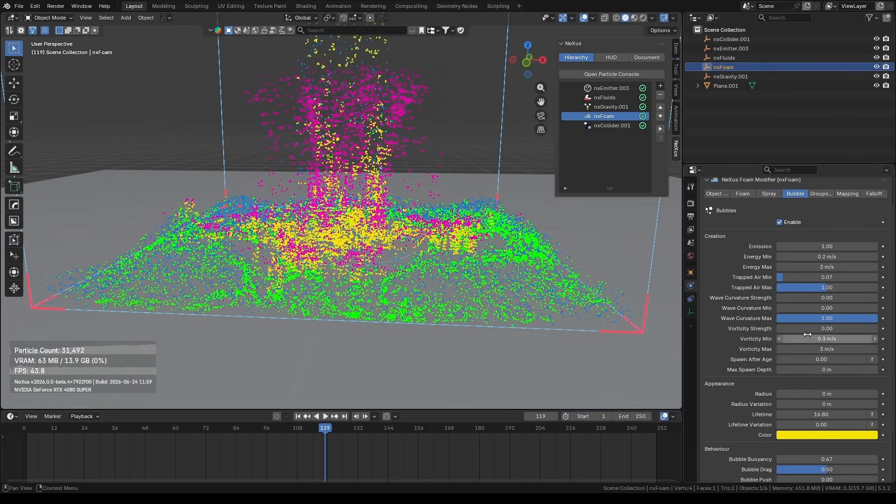
pyautogui.moveTo(351, 253); pyautogui.dragTo(349, 275, button='middle')
pyautogui.scroll(-5, 340, 259)
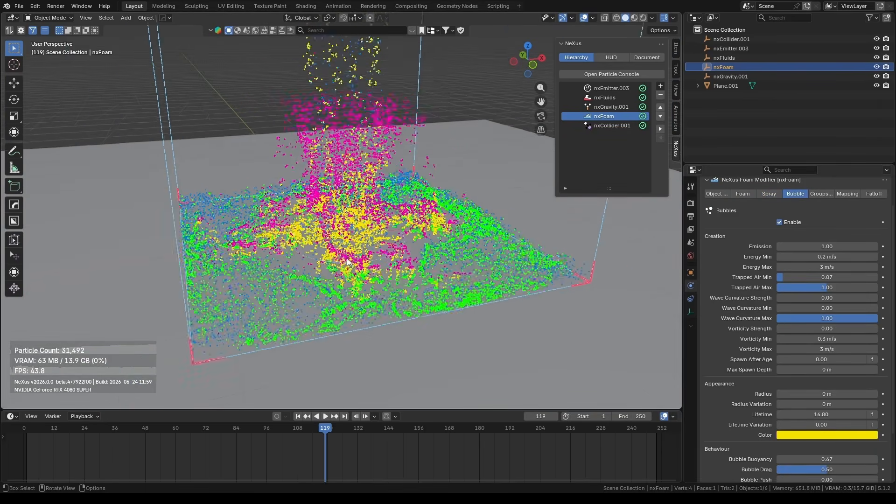
pyautogui.moveTo(398, 251); pyautogui.dragTo(368, 242, button='middle')
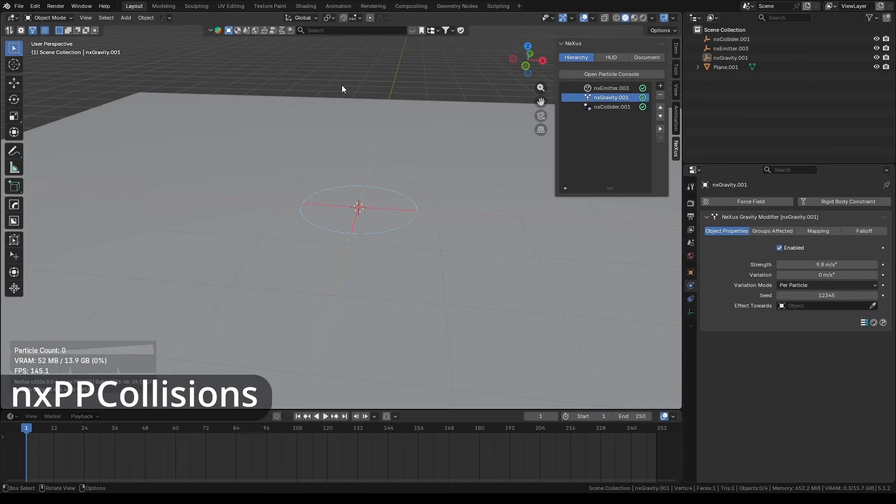
# - Add an nxPPCollisions modifier, disable it, and play the simulation without particle-particle collisions
pyautogui.click(660, 86)
pyautogui.click(689, 200)
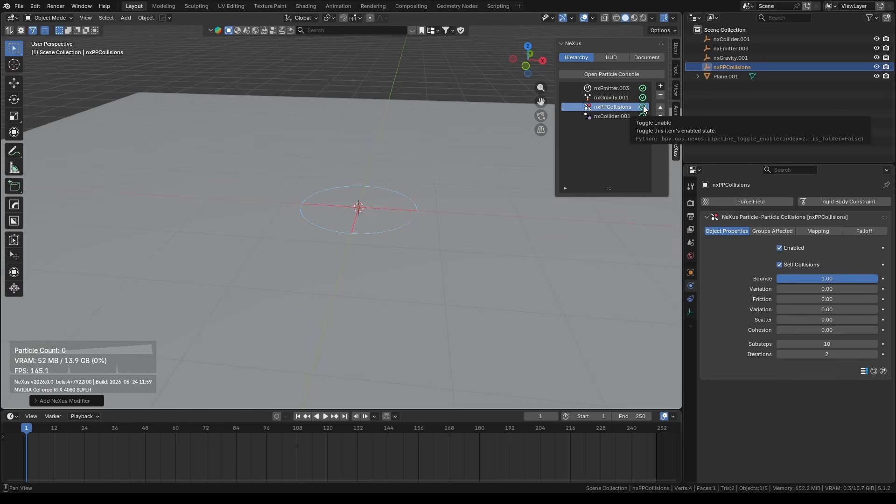
pyautogui.click(643, 108)
pyautogui.press('space')
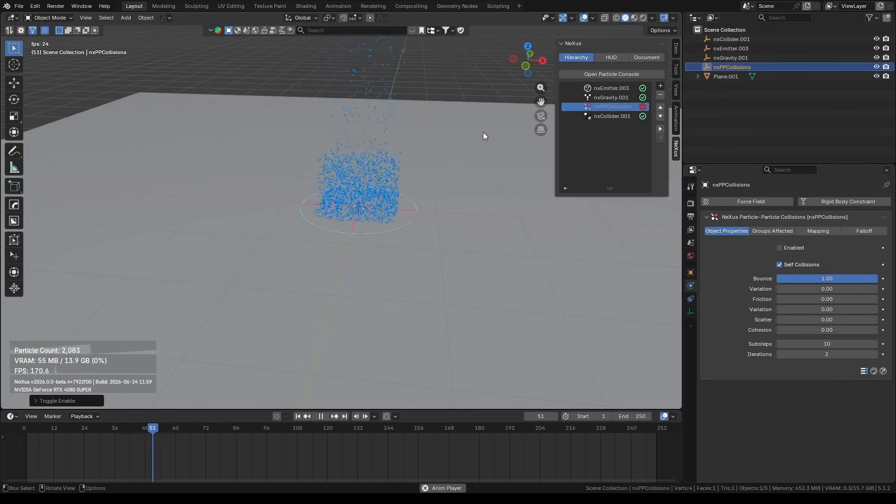
# - Re-enable nxPPCollisions and play the simulation from the first frame
pyautogui.click(643, 107)
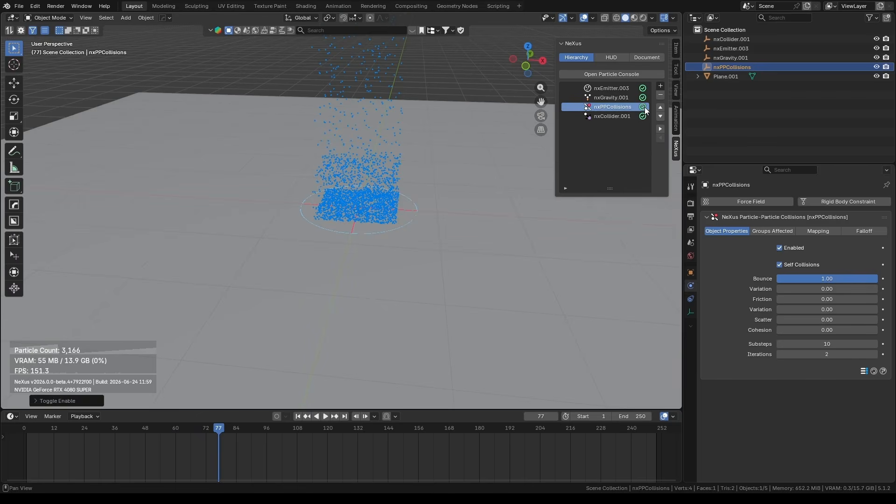
pyautogui.press('space')
pyautogui.hotkey('shift', 'Left')
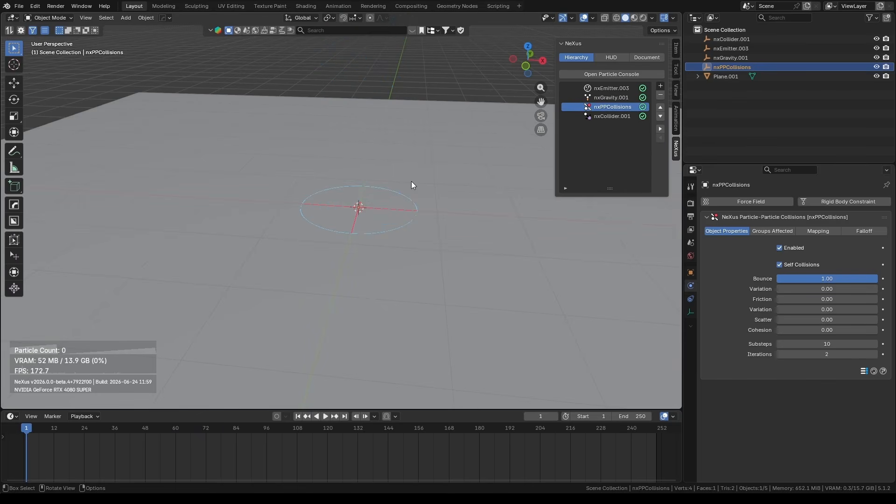
pyautogui.press('space')
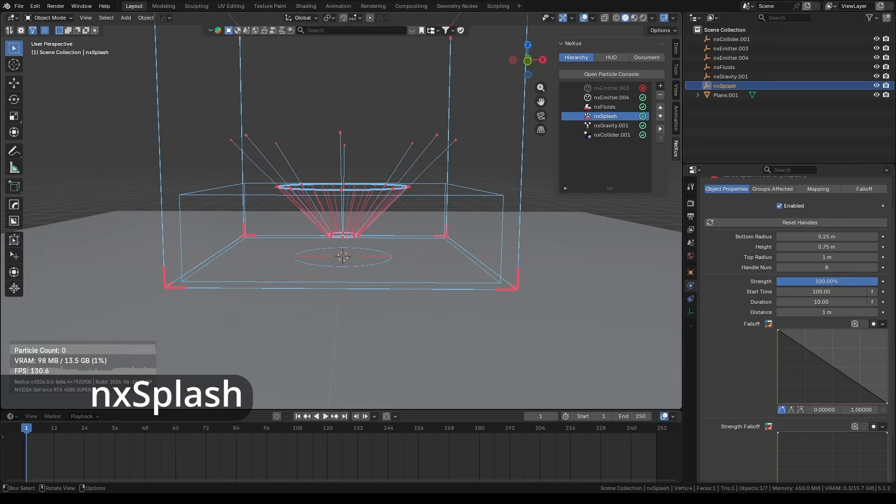
# - Select nxEmitter.004 in the nxSplash scene, disable nxFluids, and play the simulation
pyautogui.click(570, 215)
pyautogui.click(620, 99)
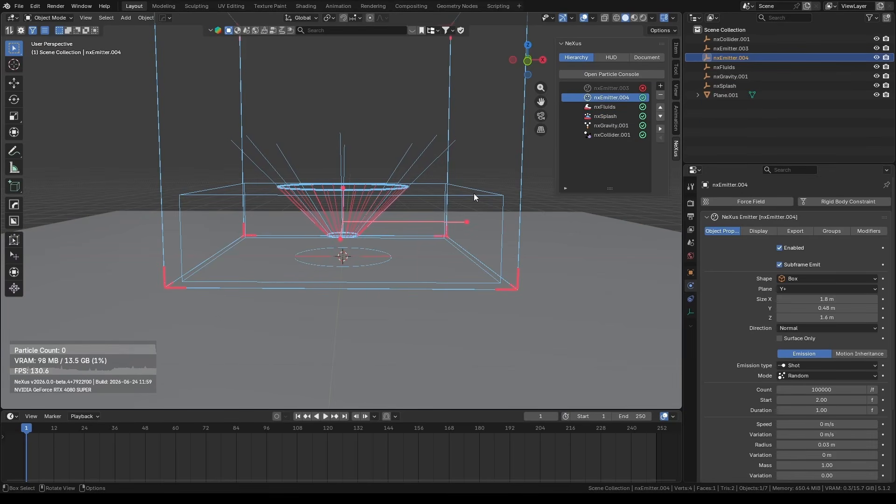
pyautogui.click(643, 107)
pyautogui.press('space')
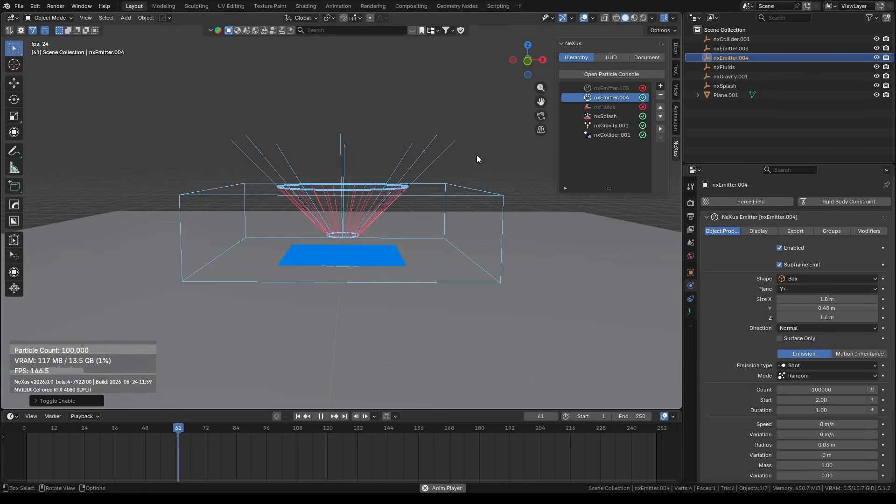
# - Return to the first frame, disable nxSplash, enable nxFluids, and play the fluid simulation
pyautogui.press('space')
pyautogui.hotkey('shift', 'Left')
pyautogui.click(642, 116)
pyautogui.click(643, 107)
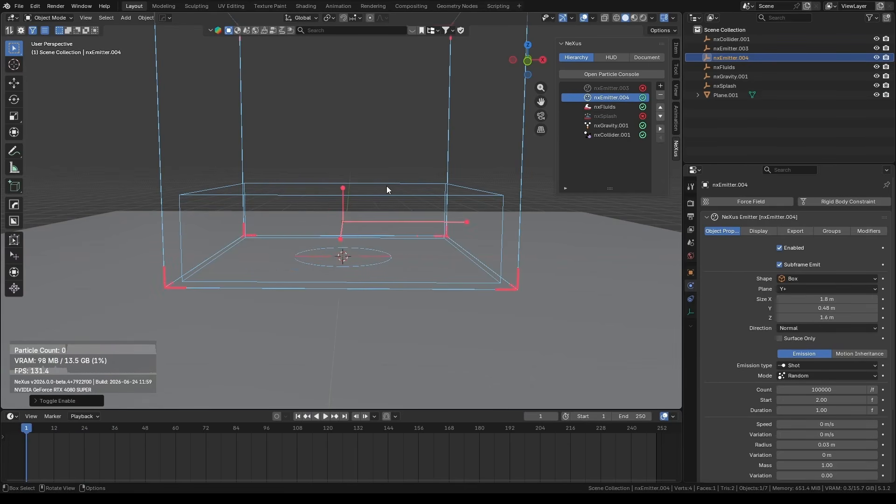
pyautogui.press('space')
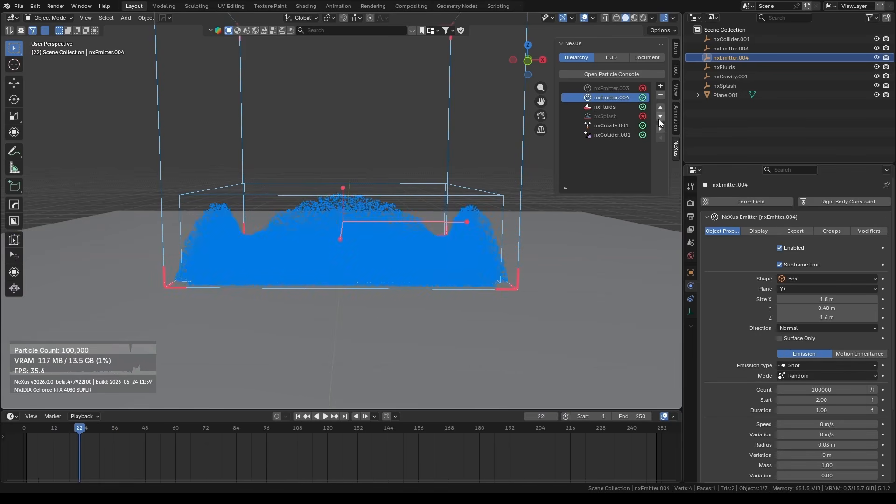
# - Re-enable and select nxSplash, and play the simulation from the first frame through the splash at frame 100
pyautogui.hotkey('shift', 'Left')
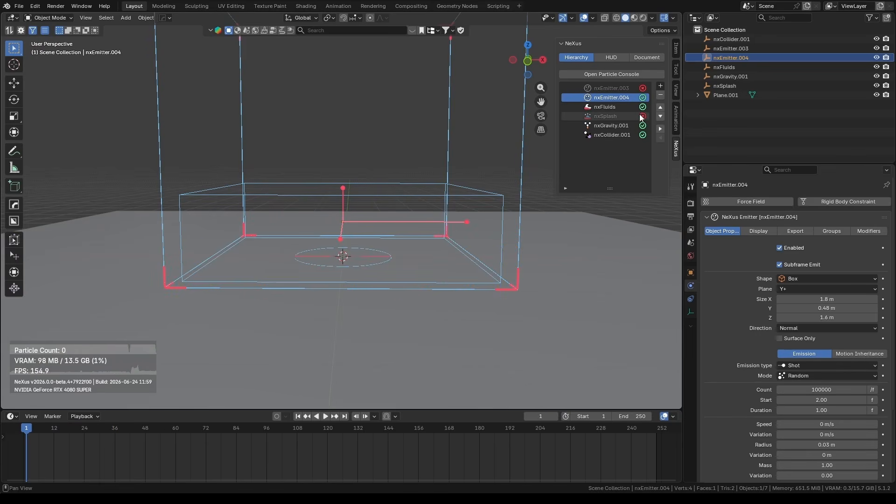
pyautogui.click(642, 116)
pyautogui.click(633, 116)
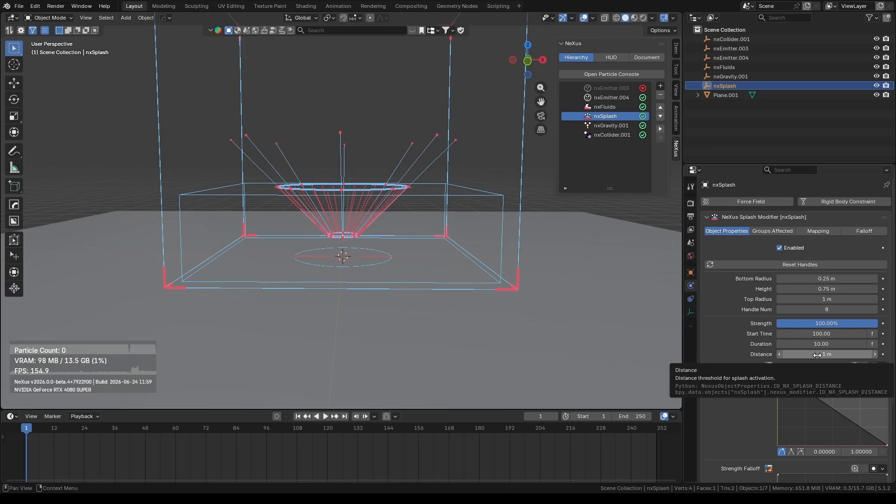
pyautogui.press('space')
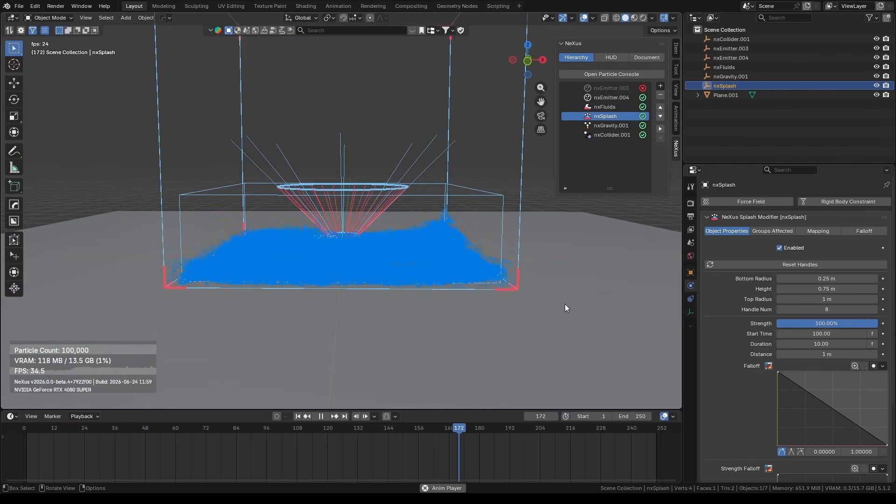
pyautogui.press('space')
pyautogui.keyDown('shift'); pyautogui.moveTo(406, 237); pyautogui.dragTo(416, 263, button='middle'); pyautogui.keyUp('shift')
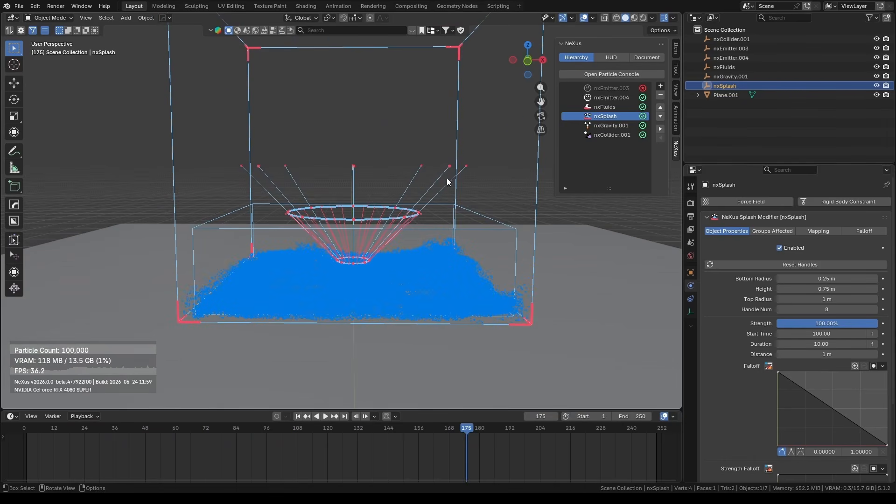
pyautogui.press('g')
pyautogui.click(447, 220)
pyautogui.hotkey('ctrl', 'z')
# - Reshape the nxSplash crown into a wavy rim by pulling several of its handles downward
pyautogui.moveTo(449, 166); pyautogui.dragTo(390, 242)
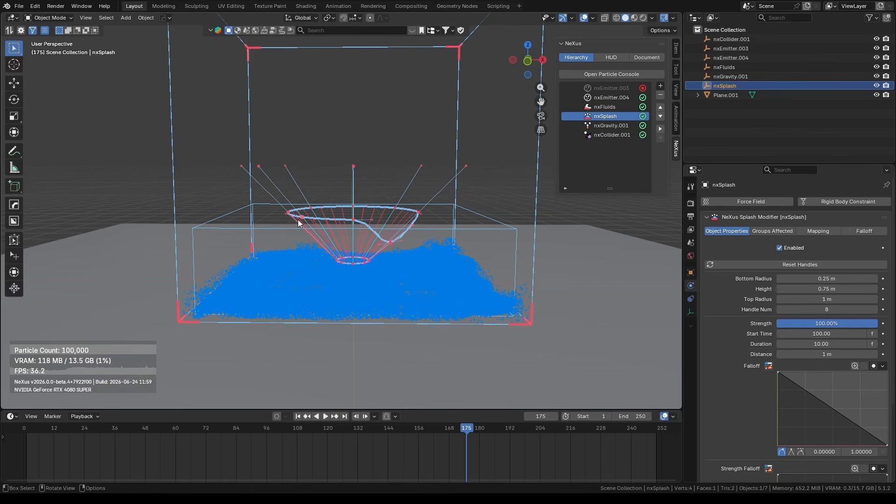
pyautogui.moveTo(298, 222); pyautogui.dragTo(332, 224)
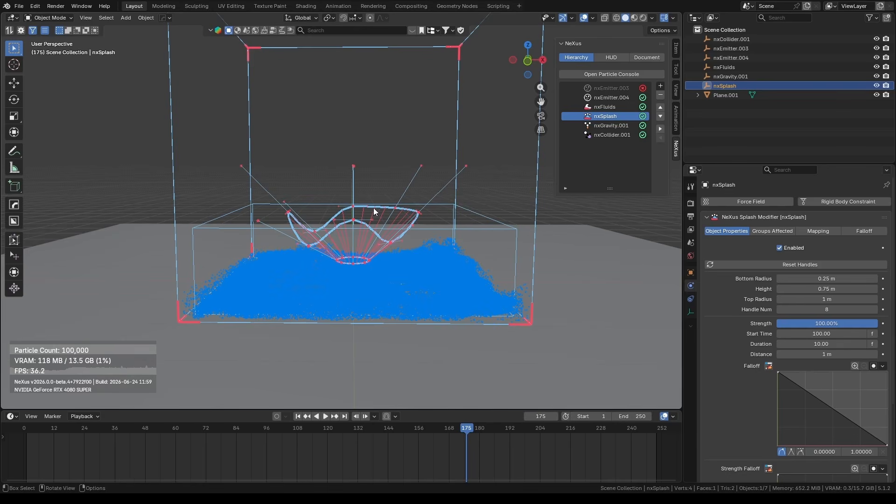
pyautogui.moveTo(396, 210); pyautogui.dragTo(388, 243)
pyautogui.moveTo(395, 241)
pyautogui.mouseDown(button='middle')
pyautogui.moveTo(328, 229)
pyautogui.moveTo(319, 246)
pyautogui.moveTo(400, 244)
pyautogui.mouseUp(button='middle')
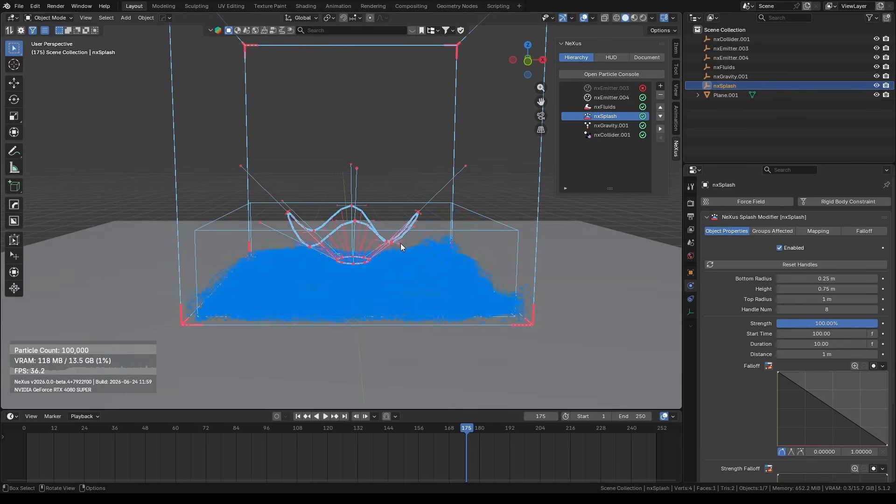
# - Play the reshaped splash from the first frame and open the nxSplash Distance value for editing
pyautogui.hotkey('shift', 'Left')
pyautogui.press('space')
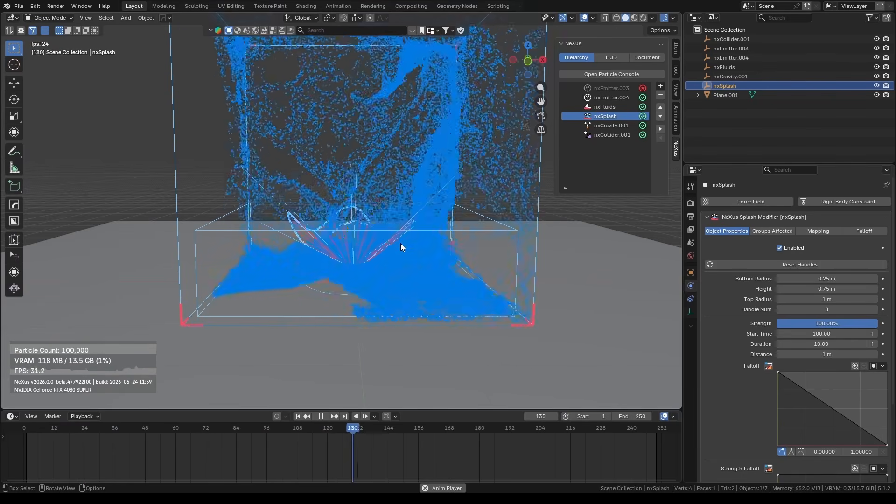
pyautogui.press('space')
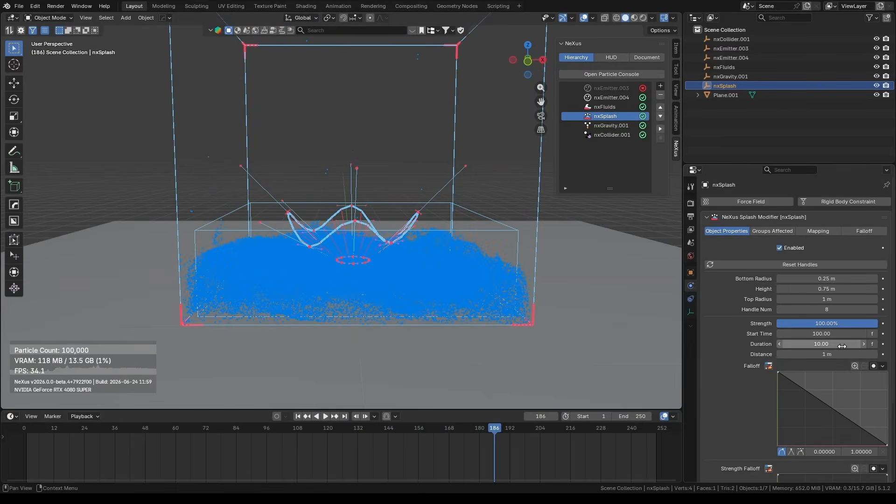
pyautogui.click(841, 353)
pyautogui.click(841, 353)
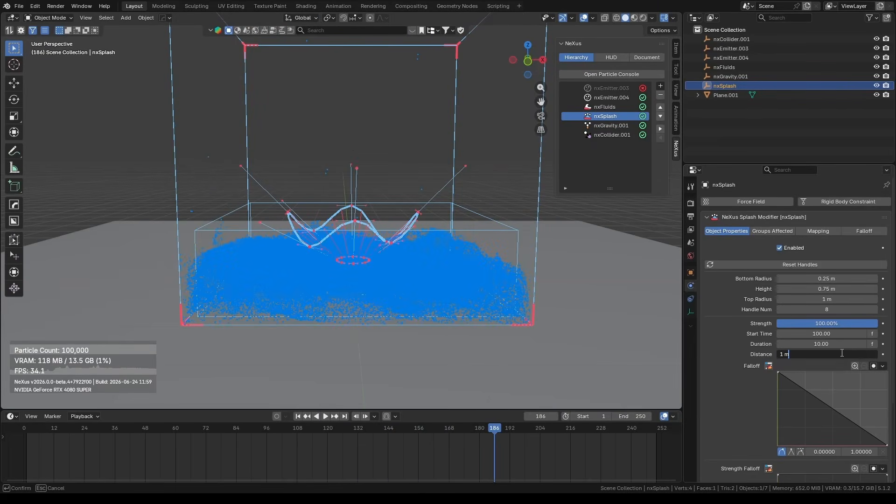
pyautogui.press('Return')
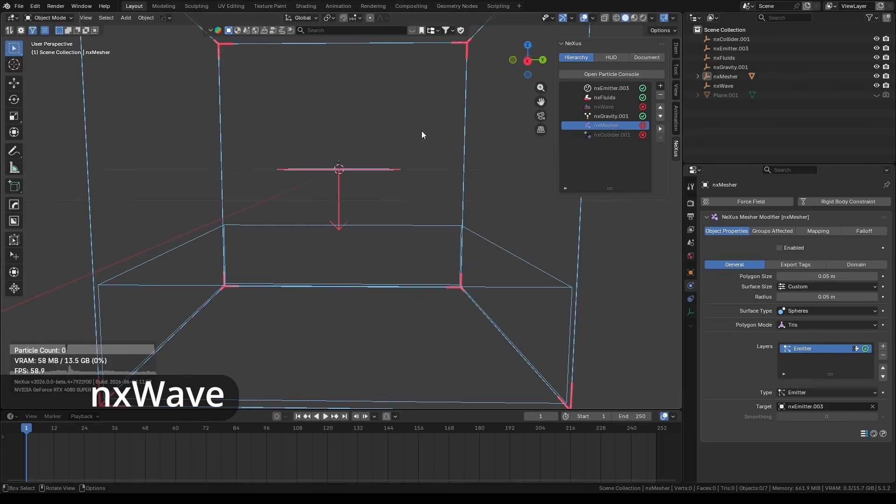
# - Enable nxWave and inspect the settings of nxFluids and nxEmitter.003
pyautogui.click(642, 108)
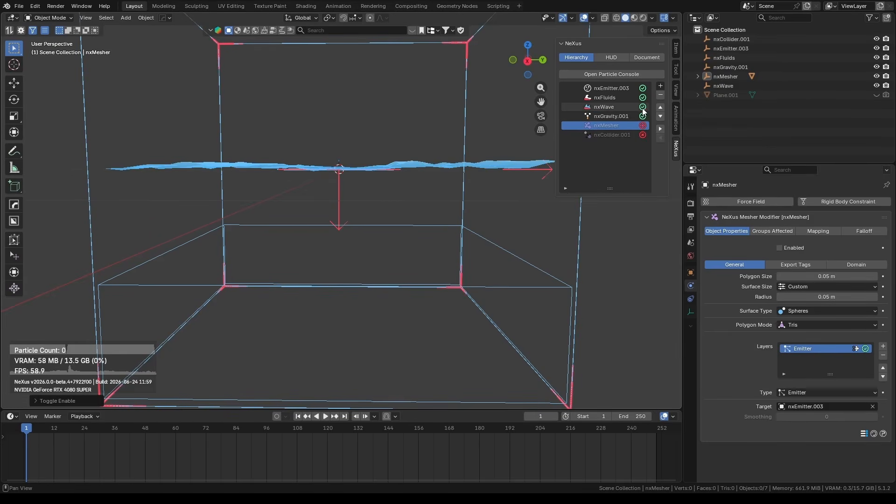
pyautogui.click(606, 97)
pyautogui.scroll(-2, 451, 205)
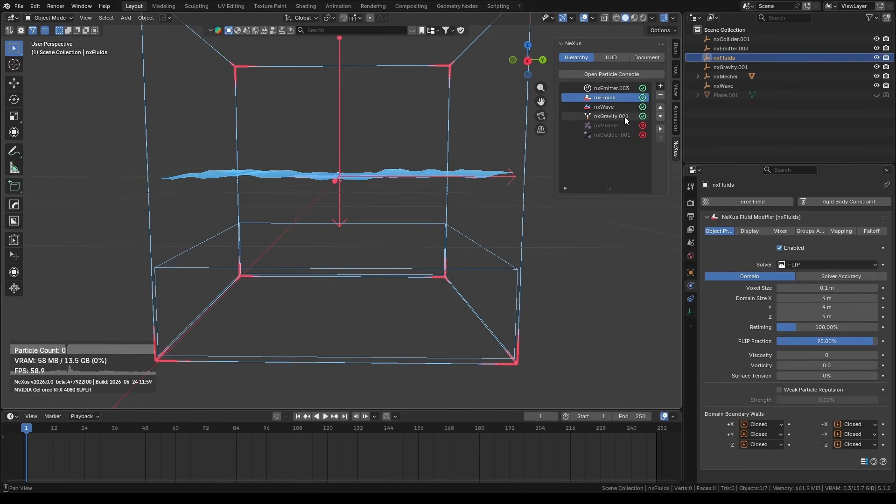
pyautogui.click(609, 88)
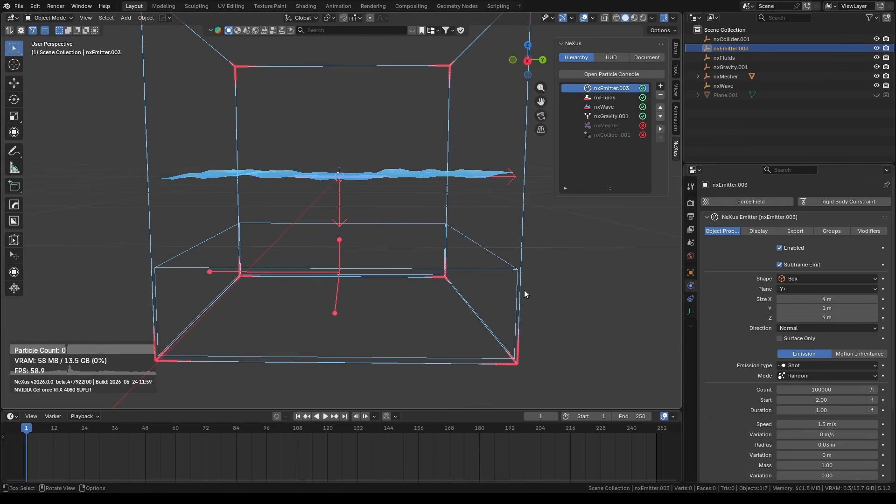
# - Disable nxWave and play the fluid simulation without waves
pyautogui.click(643, 107)
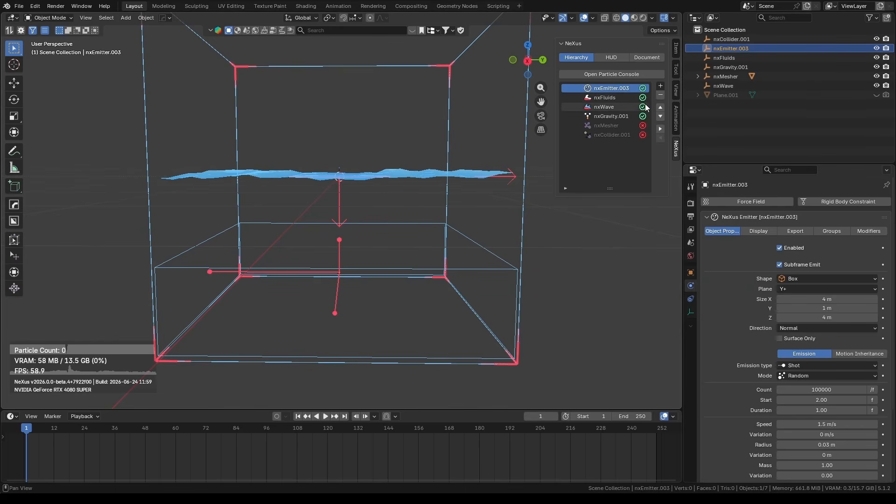
pyautogui.press('space')
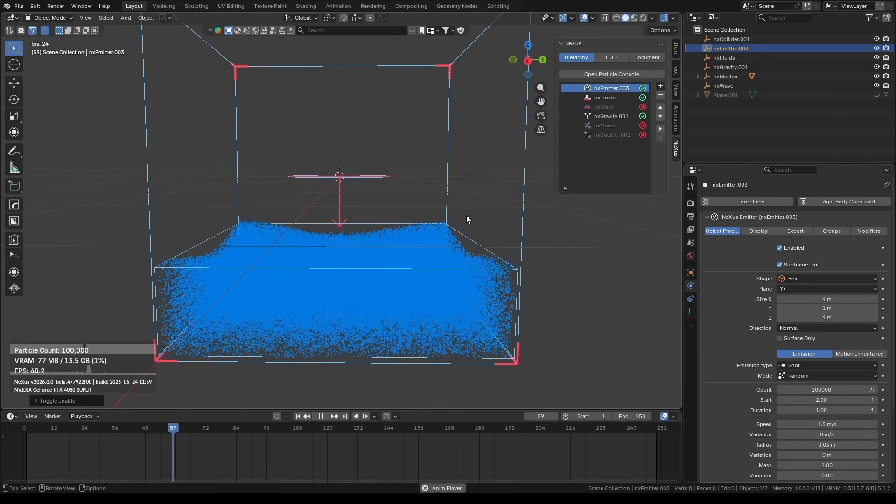
pyautogui.press('Escape')
# - Enable nxMesher and play the simulation with the fluid meshed
pyautogui.click(642, 126)
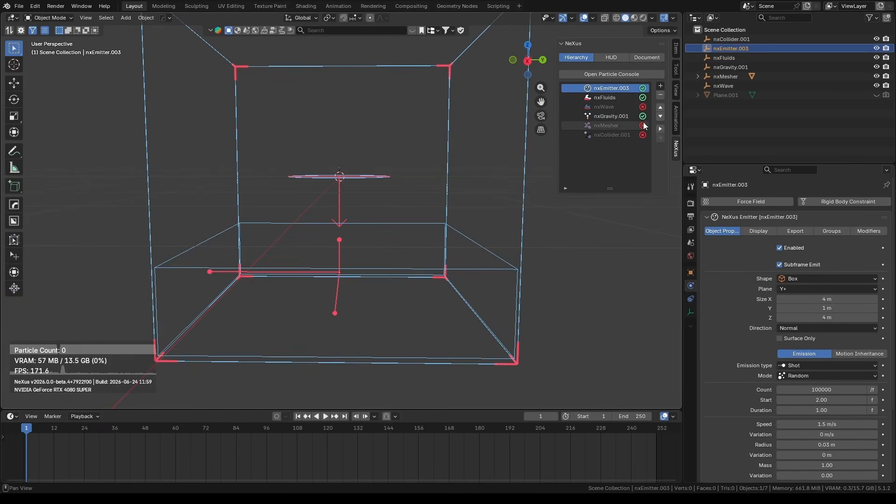
pyautogui.press('space')
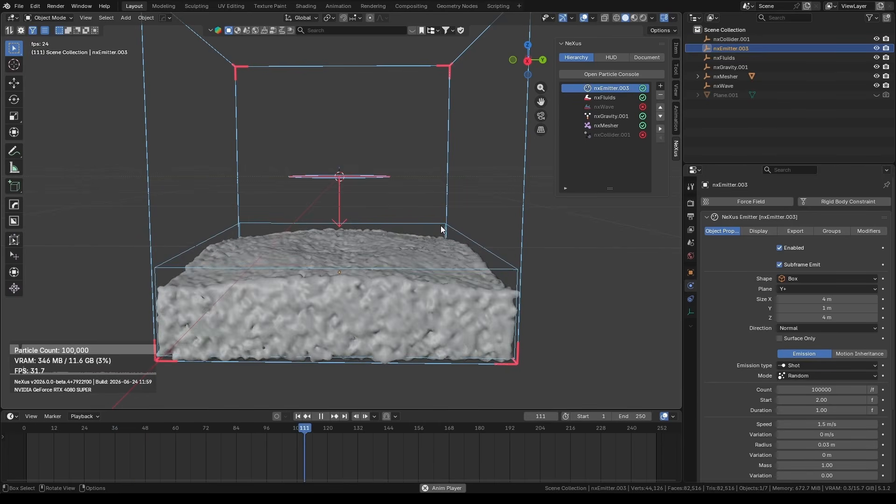
pyautogui.press('Escape')
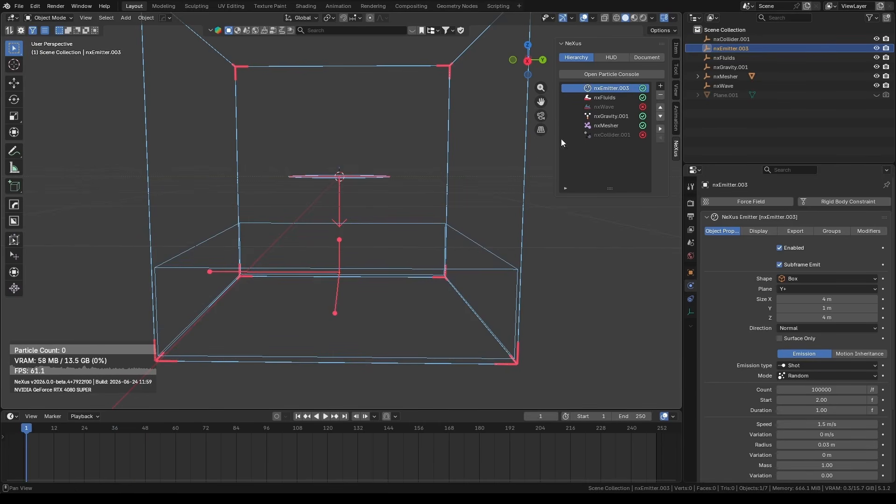
# - Re-enable nxWave and play the meshed simulation from an angled view
pyautogui.click(642, 106)
pyautogui.moveTo(469, 259); pyautogui.dragTo(447, 261, button='middle')
pyautogui.press('space')
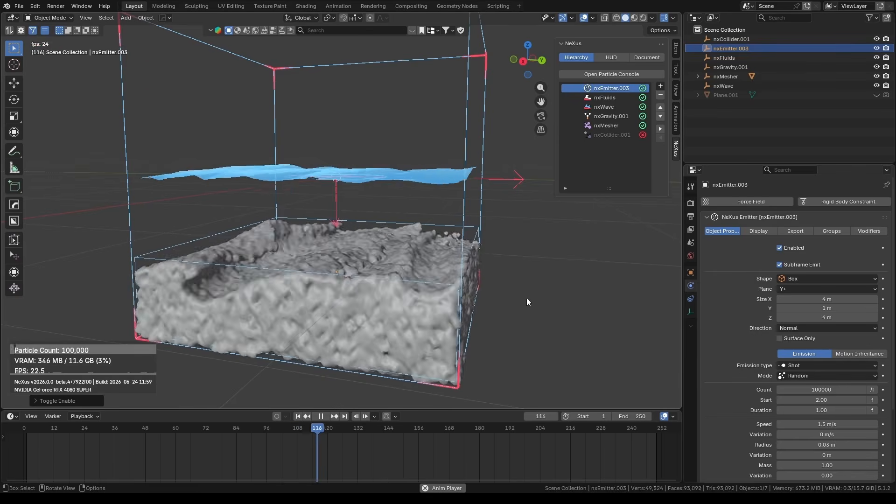
# - Select nxWave, set its Speed to 20 m, and play the simulation
pyautogui.click(605, 107)
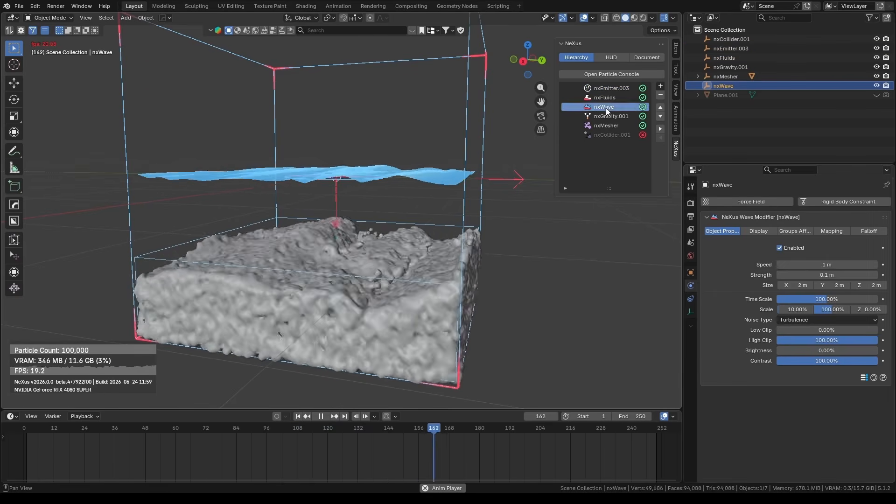
pyautogui.press('space')
pyautogui.moveTo(834, 265); pyautogui.dragTo(838, 267)
pyautogui.click(838, 267)
pyautogui.write('2')
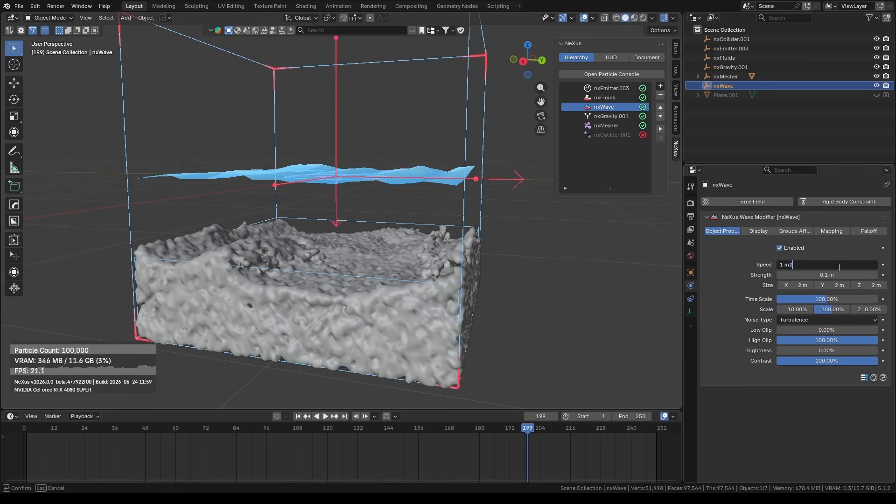
pyautogui.press('BackSpace')
pyautogui.press('BackSpace')
pyautogui.write('0')
pyautogui.press('Return')
pyautogui.press('space')
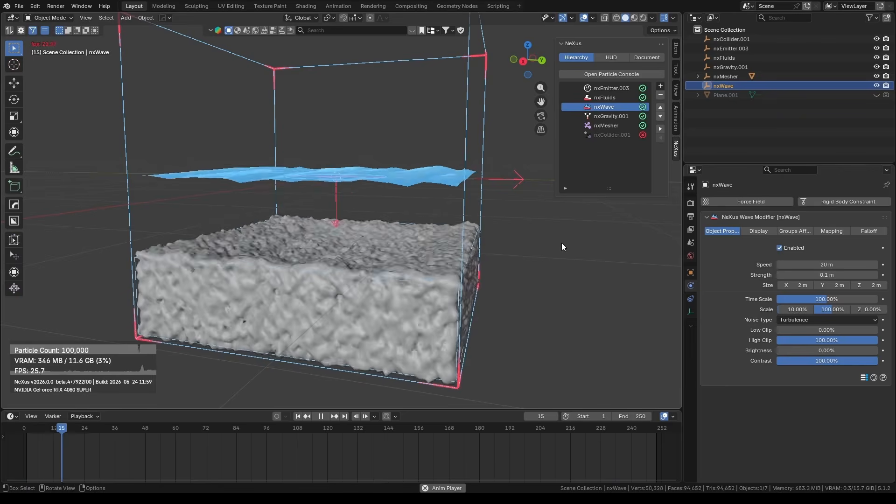
# - Set the nxWave Speed to 1 m and Strength to 0.5 m, and play the simulation from the first frame
pyautogui.click(826, 265)
pyautogui.write('1')
pyautogui.press('Return')
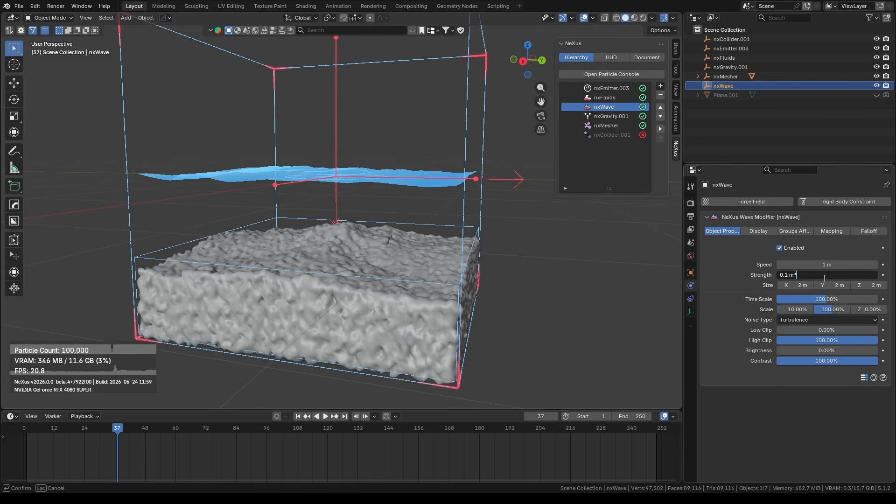
pyautogui.press('Return')
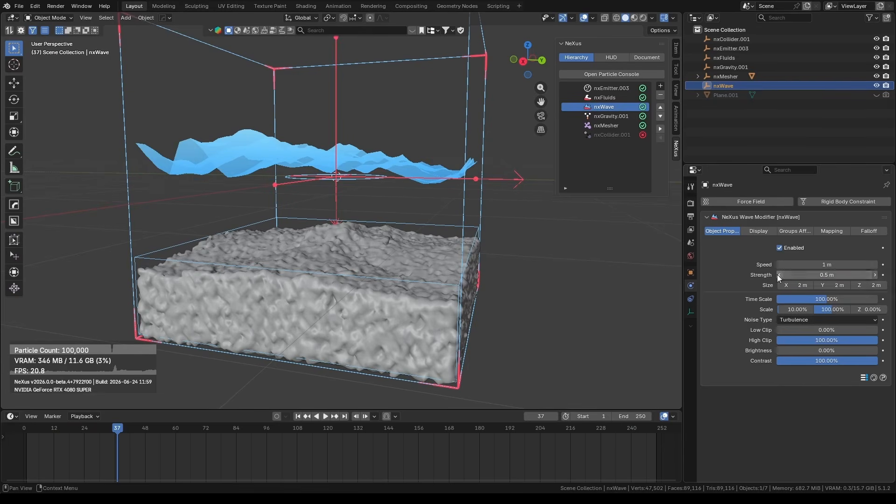
pyautogui.hotkey('shift', 'Left')
pyautogui.press('space')
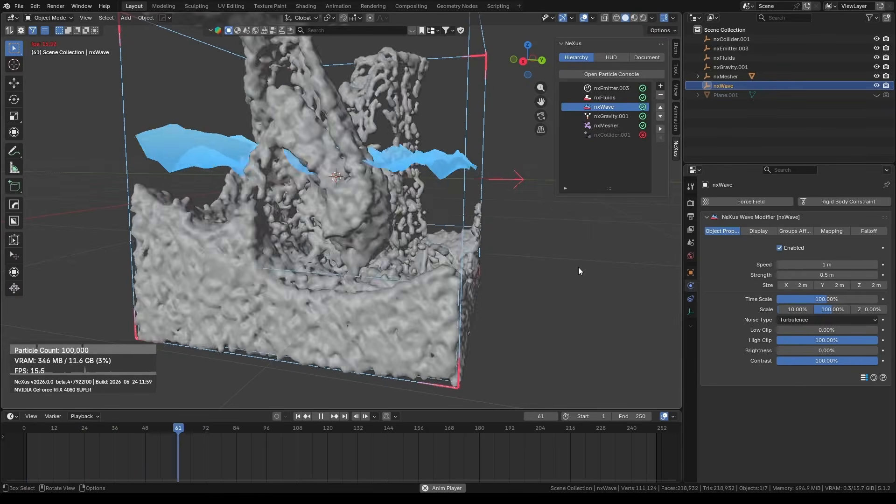
pyautogui.scroll(-5, 578, 271)
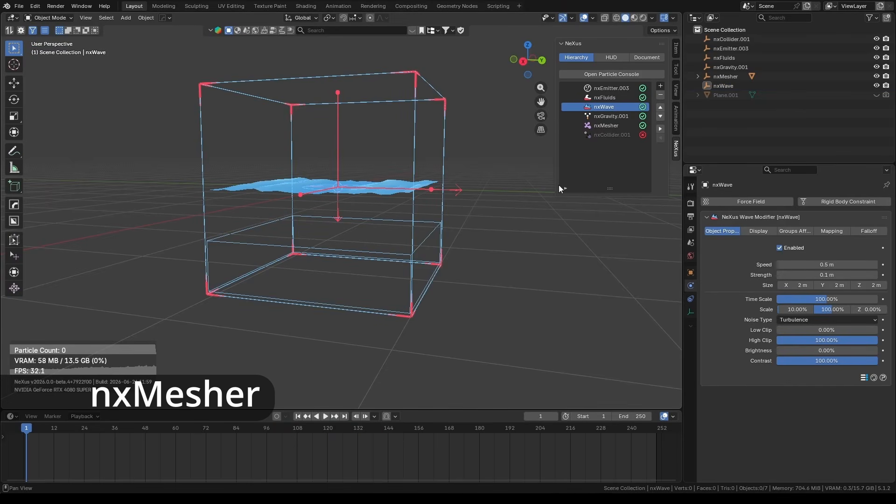
# - Find nxMesher among the addable modifiers and play the simulation to examine the meshed fluid up close
pyautogui.click(660, 86)
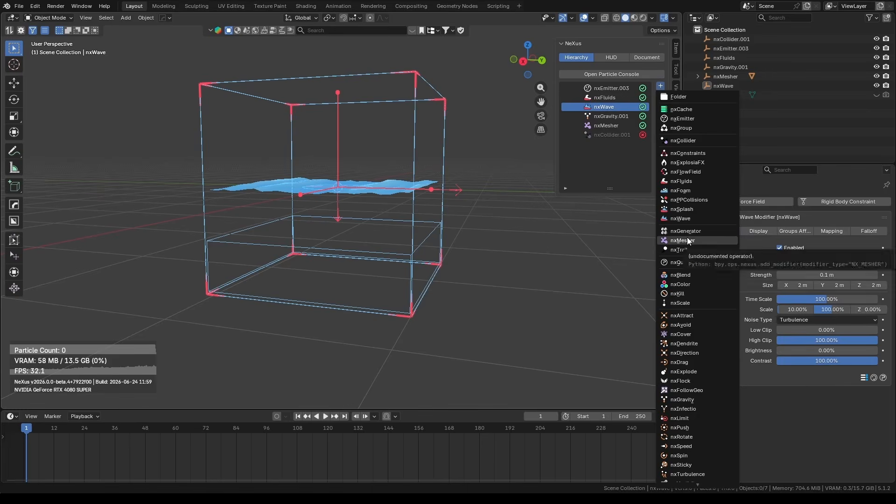
pyautogui.press('space')
pyautogui.moveTo(482, 238)
pyautogui.mouseDown(button='middle')
pyautogui.moveTo(488, 259)
pyautogui.moveTo(497, 220)
pyautogui.moveTo(488, 242)
pyautogui.mouseUp(button='middle')
pyautogui.scroll(2, 497, 225)
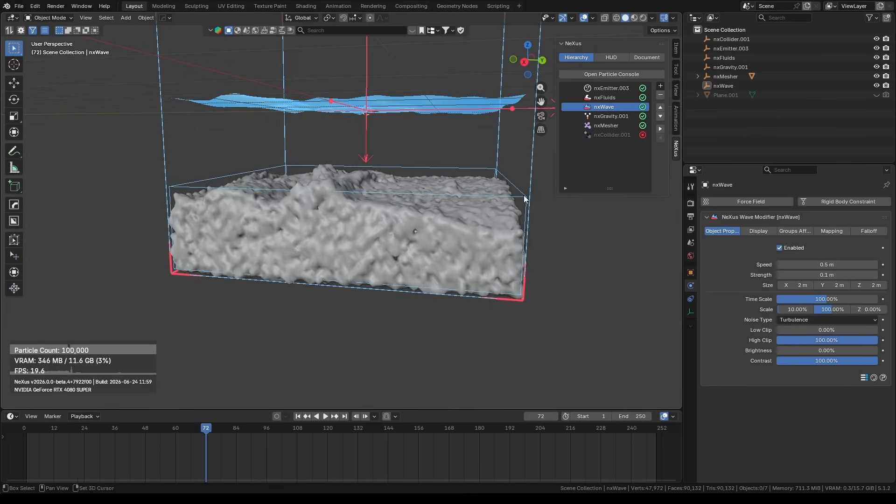
# - Select and disable nxMesher, and play the simulation from the first frame as raw particles
pyautogui.press('Escape')
pyautogui.click(611, 126)
pyautogui.click(642, 126)
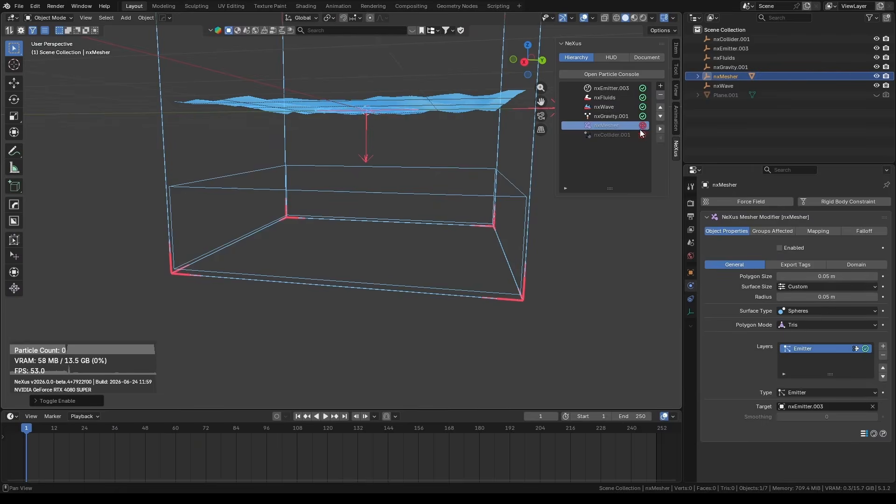
pyautogui.press('space')
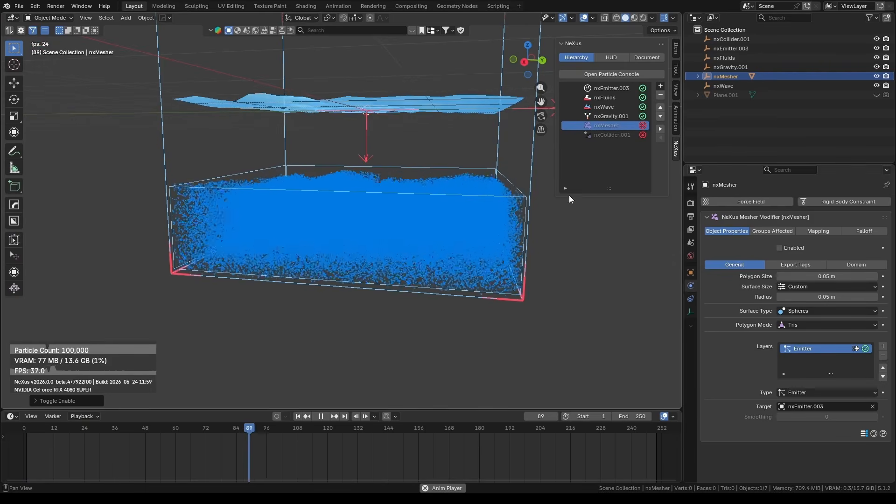
pyautogui.press('space')
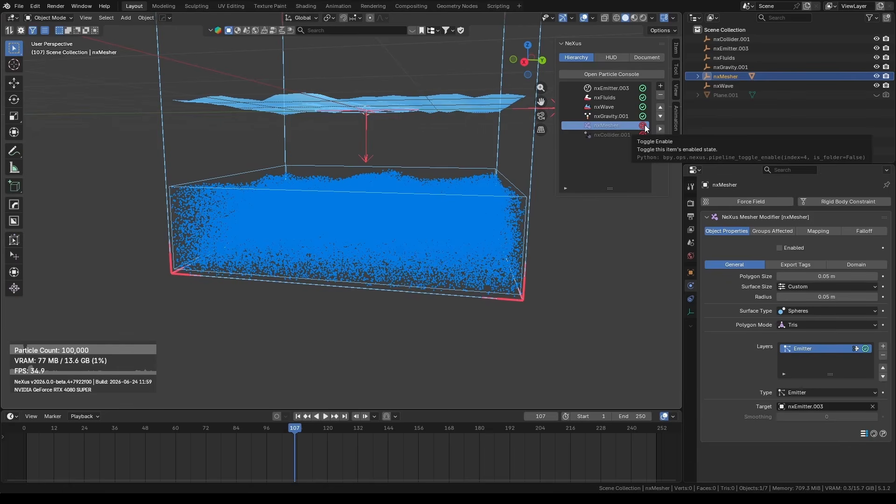
# - Enable nxMesher, set its Polygon Mode to Quads, and play the simulation to examine the meshed fluid up close
pyautogui.click(644, 126)
pyautogui.click(793, 322)
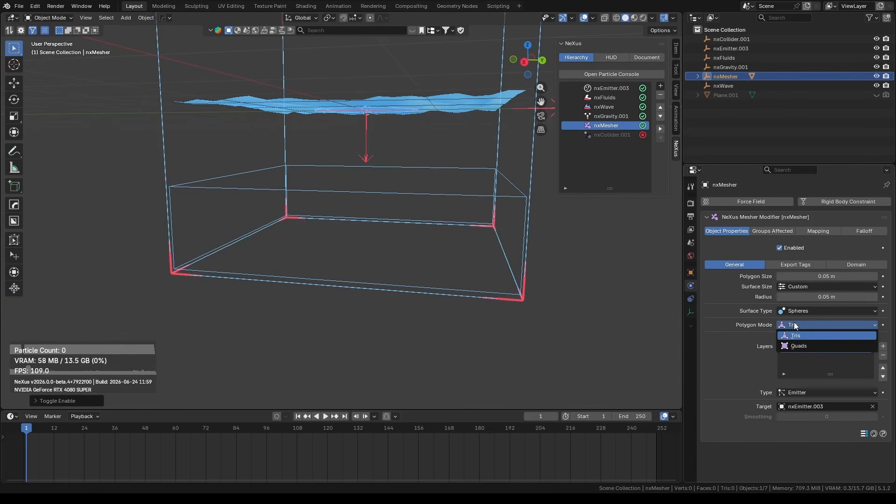
pyautogui.click(808, 345)
pyautogui.press('space')
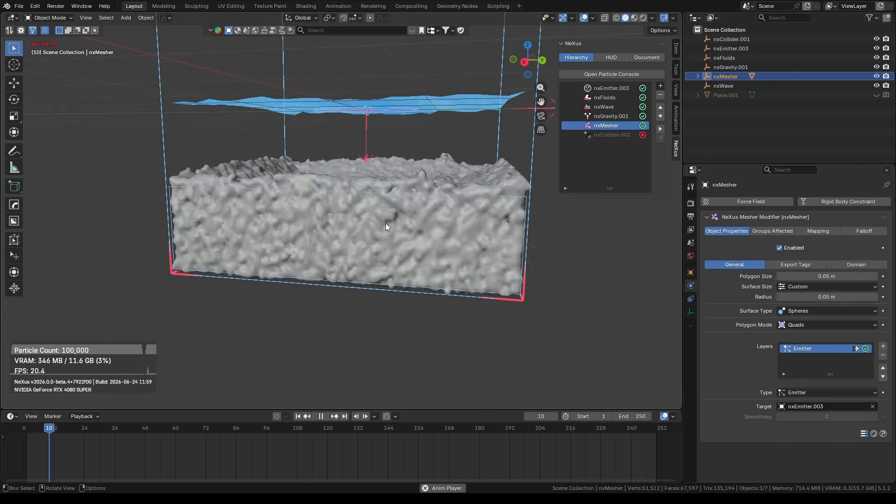
pyautogui.press('space')
pyautogui.click(376, 239)
pyautogui.scroll(3, 377, 240)
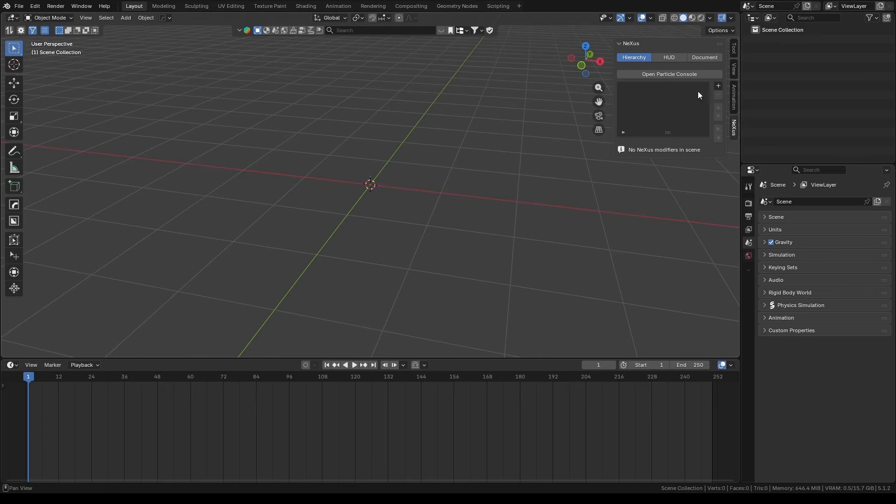
# - Add an nxEmitter to the empty scene and rotate it 90° about the X axis
pyautogui.click(717, 87)
pyautogui.click(726, 119)
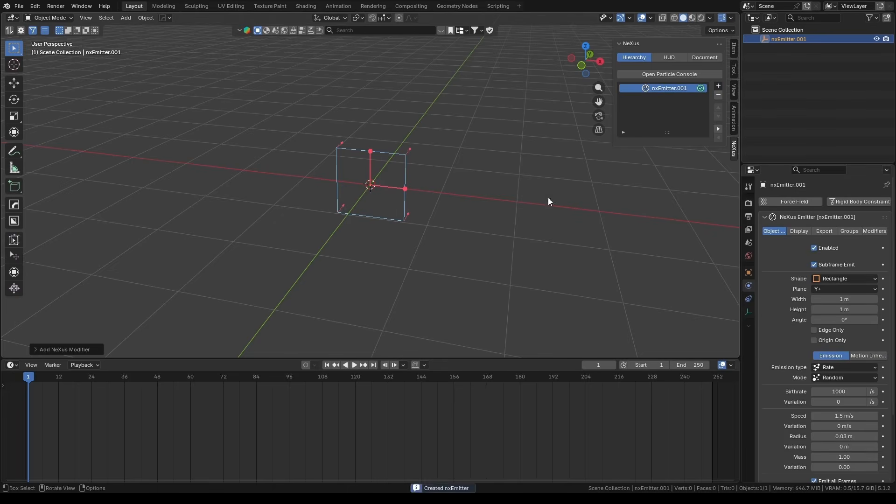
pyautogui.write('rx90')
pyautogui.press('Return')
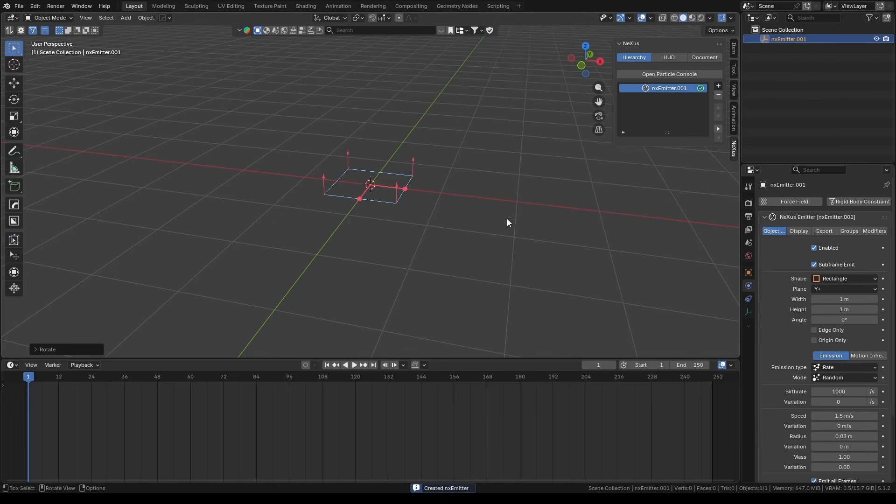
# - Add an nxGenerator and a Monkey mesh moved about 5.7 m along the X axis, away from the emitter
pyautogui.click(719, 86)
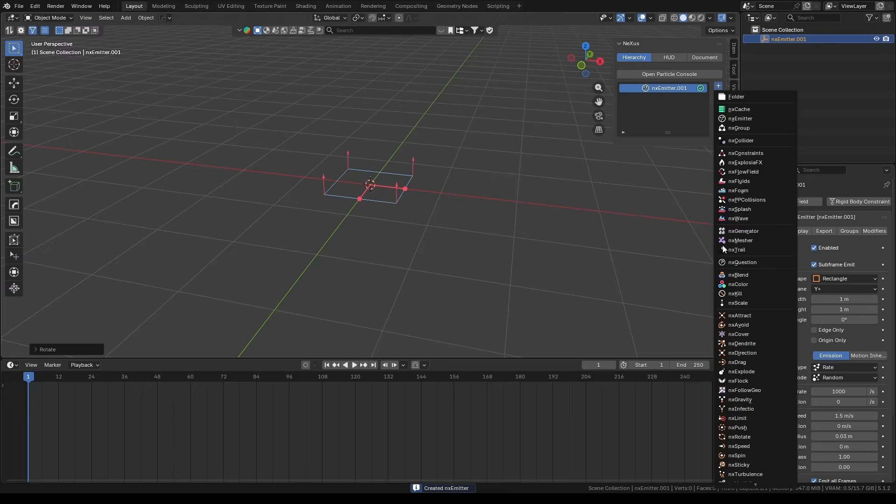
pyautogui.click(728, 234)
pyautogui.hotkey('shift', 'a')
pyautogui.moveTo(465, 205)
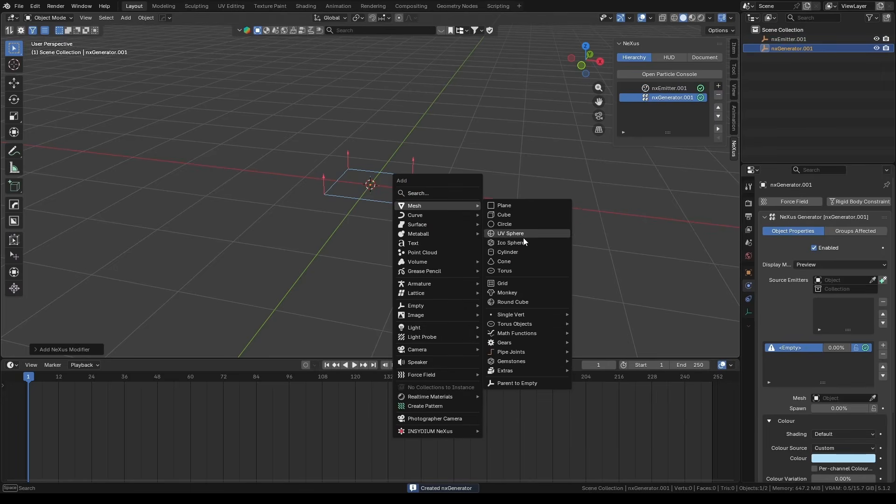
pyautogui.click(515, 293)
pyautogui.press('g')
pyautogui.press('x')
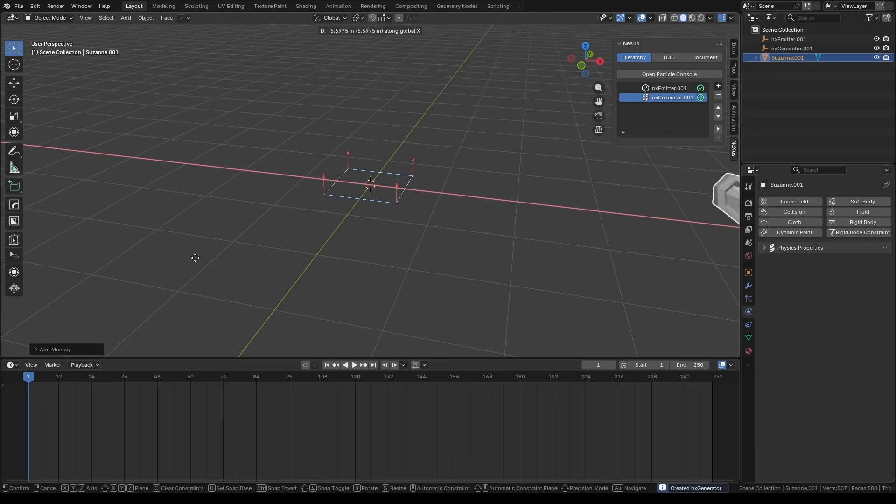
pyautogui.click(197, 256)
# - Assign nxEmitter.001 as the source emitter and Suzanne.001 as the mesh of nxGenerator.001
pyautogui.click(659, 97)
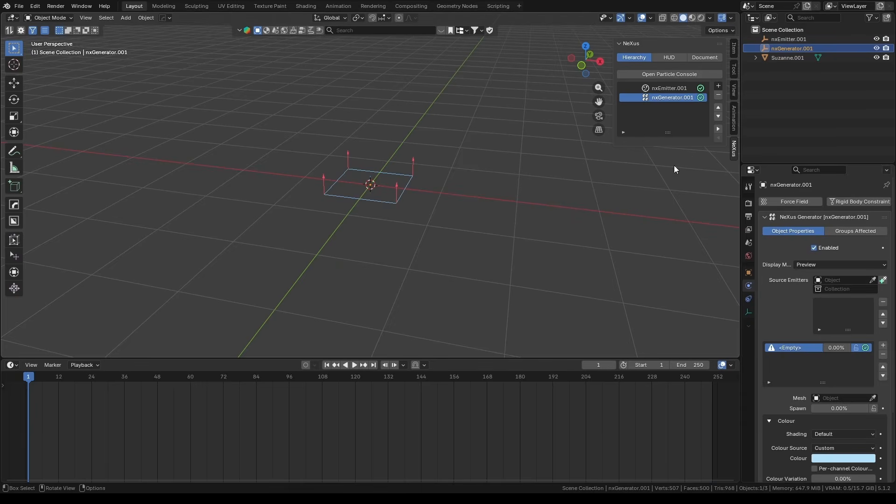
pyautogui.click(827, 280)
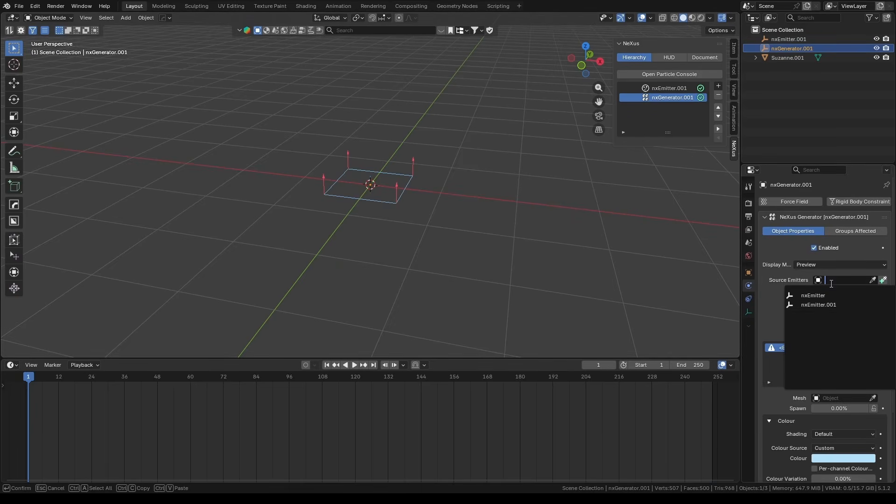
pyautogui.click(820, 305)
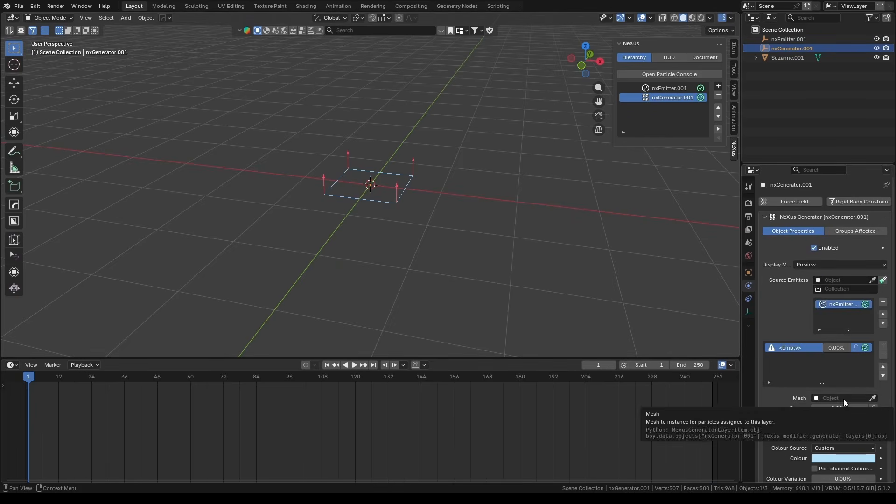
pyautogui.click(844, 399)
pyautogui.click(817, 309)
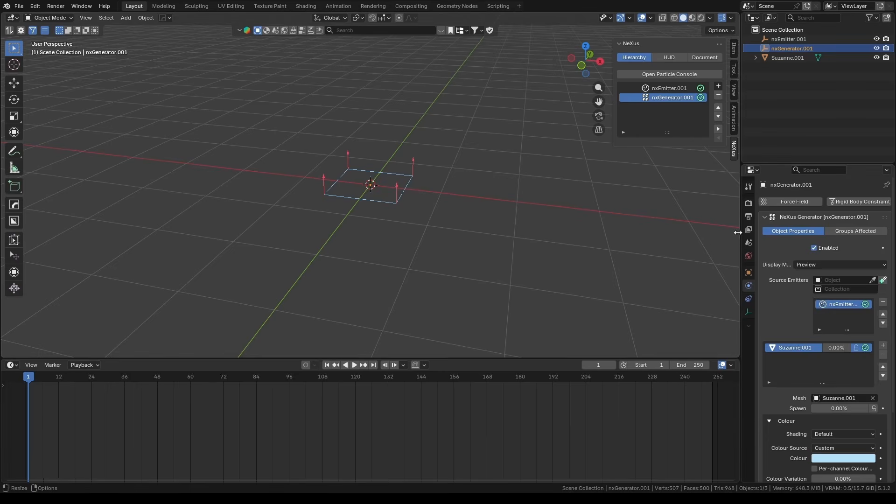
# - Select nxEmitter.001 and play the simulation to examine the generated monkey instances up close
pyautogui.click(666, 89)
pyautogui.press('space')
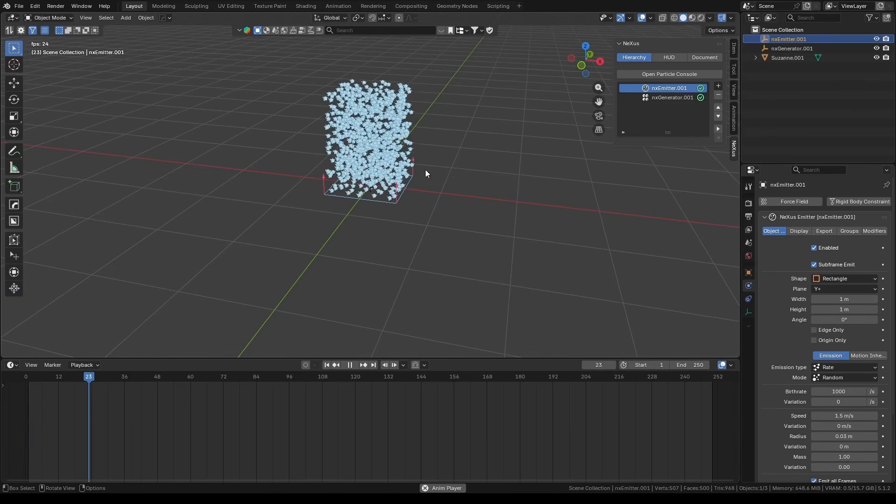
pyautogui.scroll(3, 405, 215)
pyautogui.scroll(2, 407, 216)
pyautogui.moveTo(406, 216); pyautogui.dragTo(380, 200, button='middle')
pyautogui.scroll(3, 435, 200)
pyautogui.scroll(-5, 379, 200)
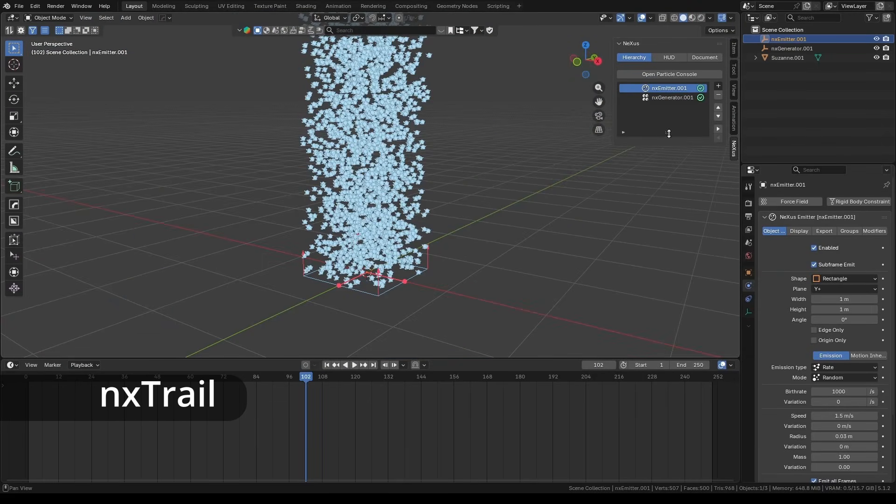
# - Add an nxTrail modifier after nxGenerator.001 and assign nxEmitter.001 as its emitter
pyautogui.click(690, 97)
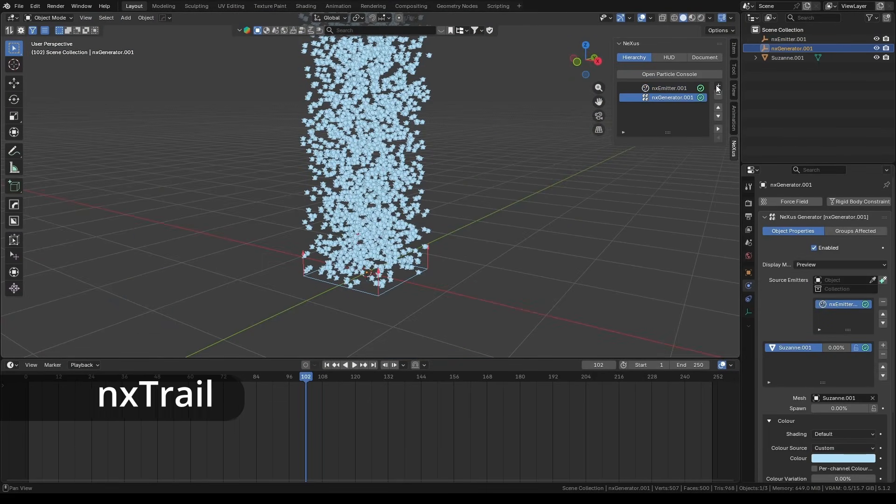
pyautogui.click(718, 86)
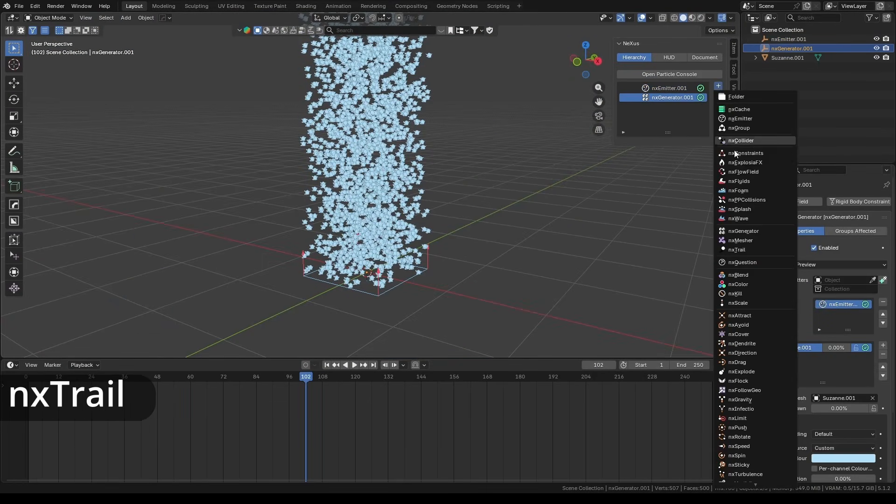
pyautogui.click(746, 248)
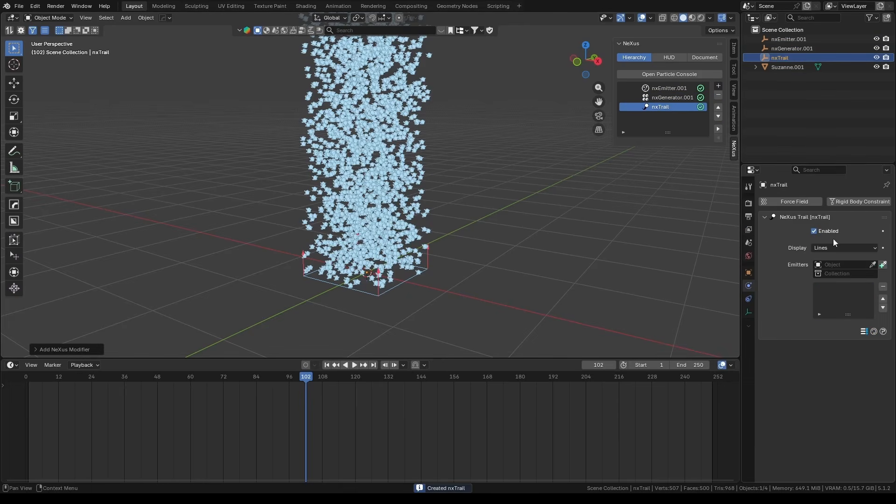
pyautogui.click(843, 268)
pyautogui.click(835, 287)
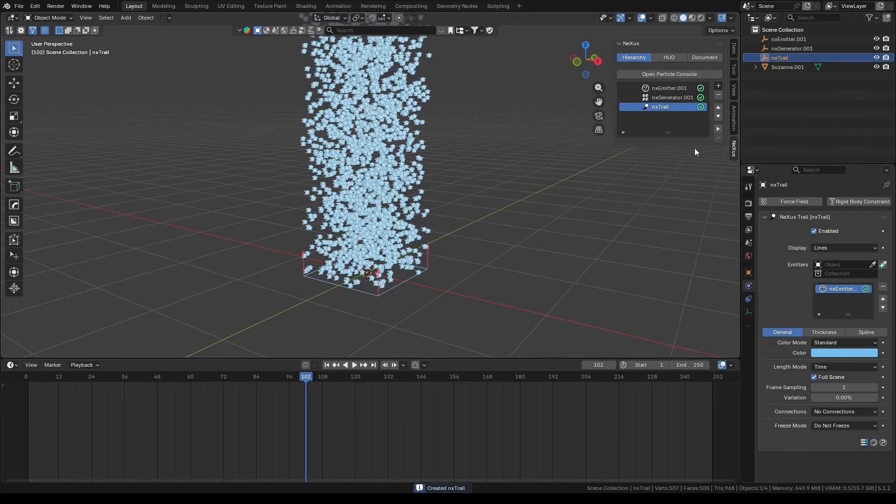
# - Return to the first frame and select nxEmitter.001 to show its emission settings
pyautogui.hotkey('shift', 'Left')
pyautogui.click(669, 89)
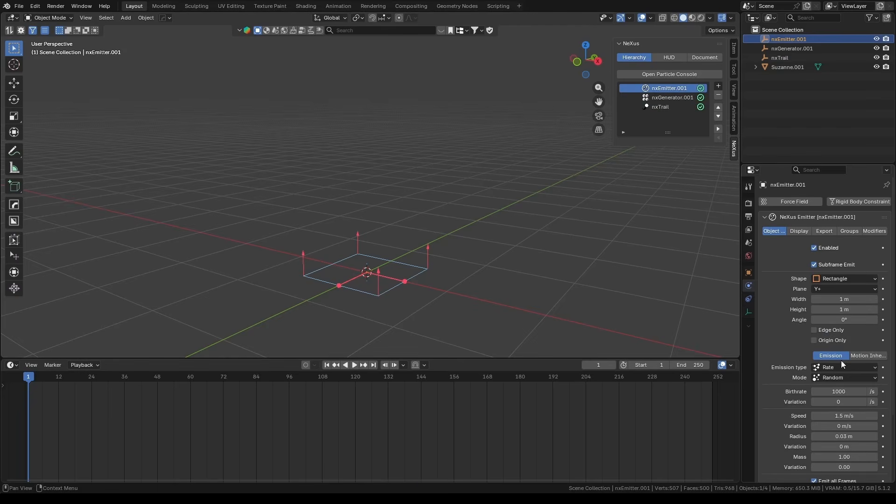
# - Set the nxEmitter.001 birthrate to 500 per second and play the simulation from the first frame
pyautogui.moveTo(838, 392); pyautogui.dragTo(838, 391)
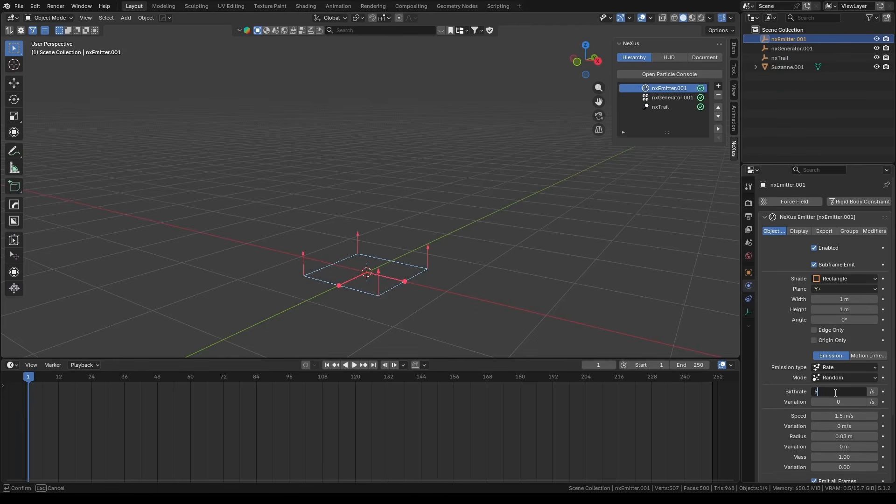
pyautogui.write('500')
pyautogui.press('Return')
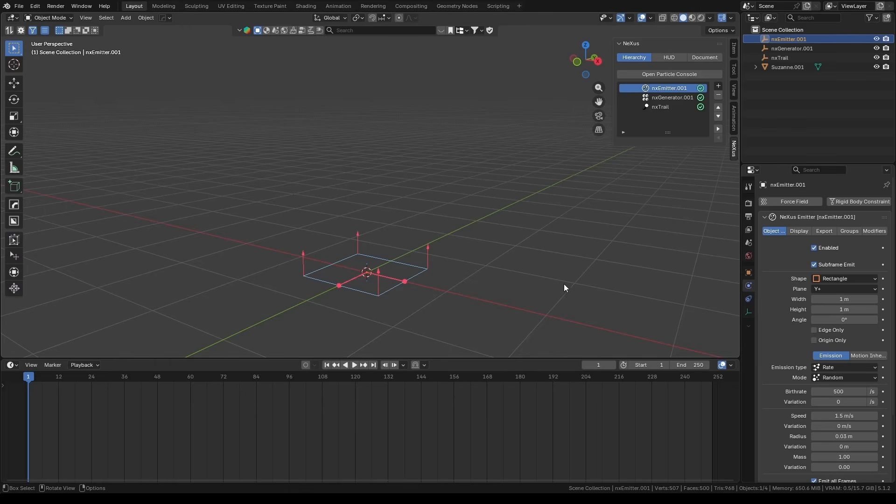
pyautogui.press('space')
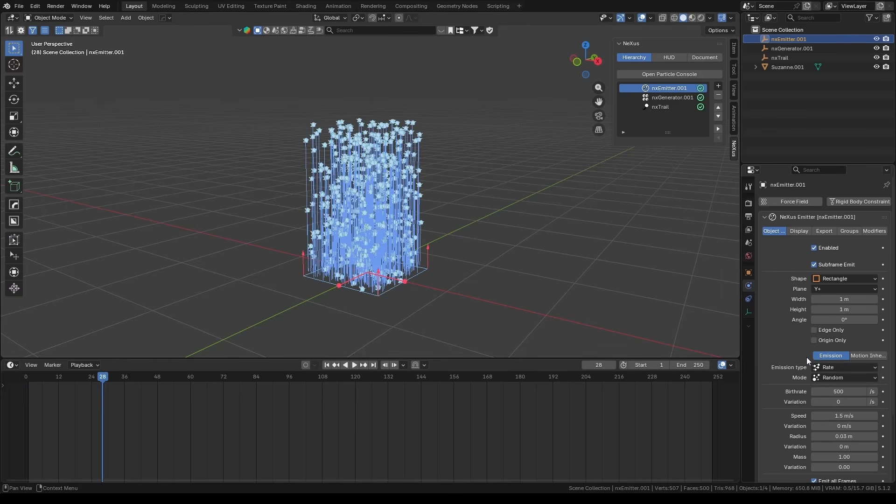
pyautogui.press('Escape')
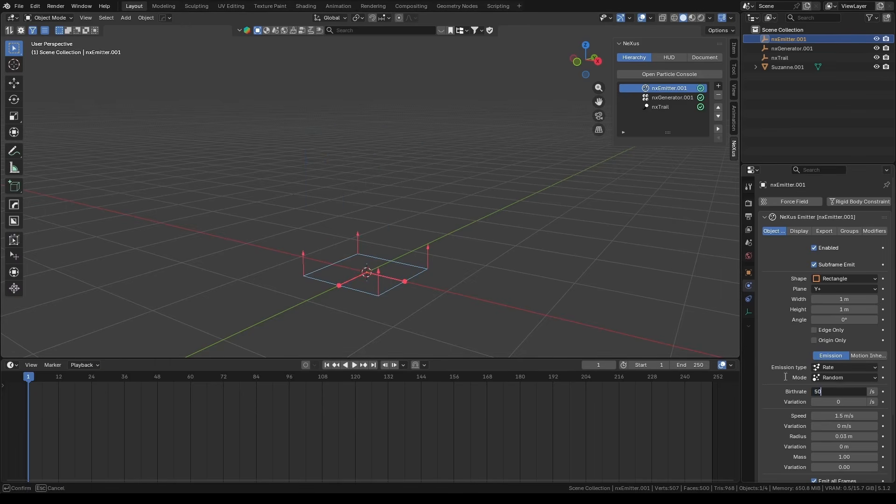
# - Set the emitter's birthrate to 50 per second, preview the simulation, and return to the first frame
pyautogui.press('Return')
pyautogui.press('space')
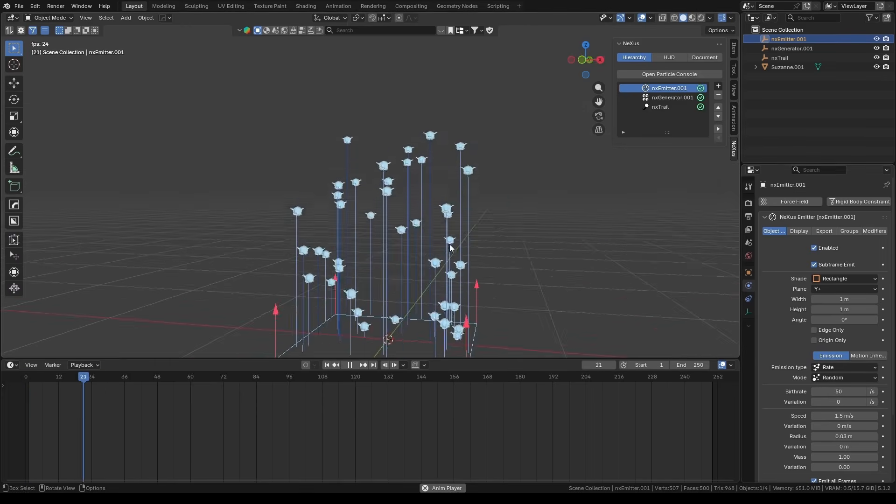
pyautogui.moveTo(451, 246); pyautogui.dragTo(398, 262, button='middle')
pyautogui.scroll(-4, 380, 252)
pyautogui.press('space')
pyautogui.moveTo(379, 229); pyautogui.dragTo(422, 302, button='middle')
pyautogui.hotkey('shift', 'Left')
pyautogui.keyDown('shift'); pyautogui.moveTo(435, 265); pyautogui.dragTo(415, 195, button='middle'); pyautogui.keyUp('shift')
pyautogui.moveTo(415, 196); pyautogui.dragTo(549, 178, button='middle')
# - Add an nxTurbulence modifier to the particle hierarchy and briefly preview it
pyautogui.click(718, 87)
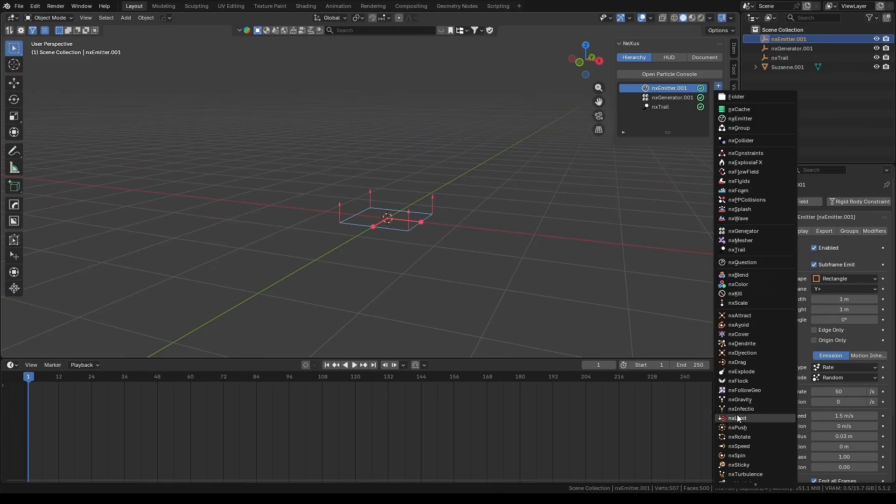
pyautogui.click(745, 474)
pyautogui.press('space')
pyautogui.press('Escape')
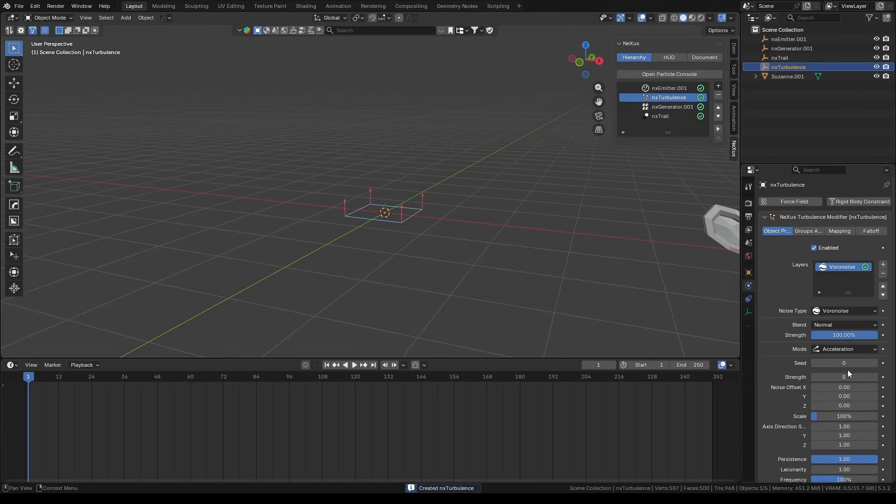
# - Set the turbulence strength to 15 and play the simulation to check the trails
pyautogui.click(847, 376)
pyautogui.write('1')
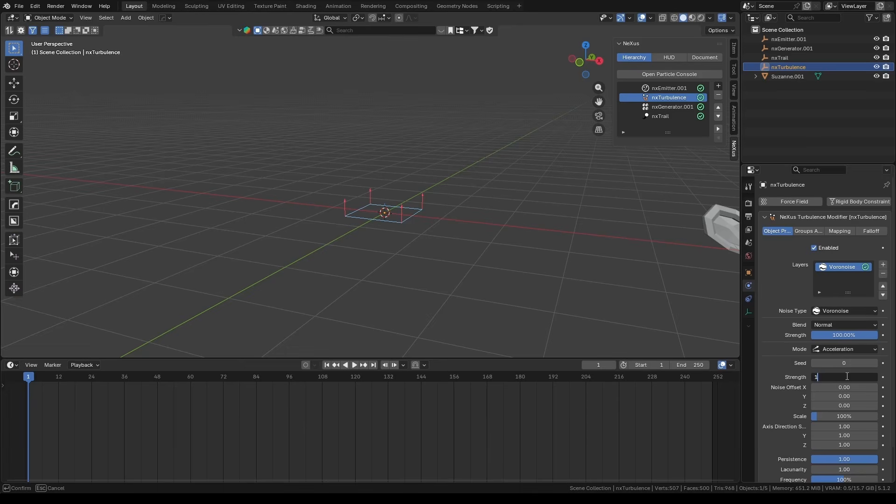
pyautogui.write('5')
pyautogui.press('Return')
pyautogui.press('space')
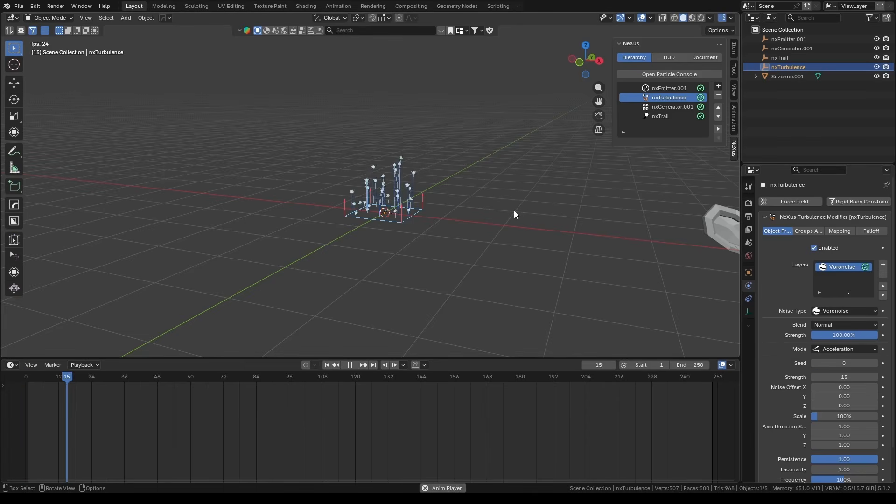
pyautogui.moveTo(513, 211); pyautogui.dragTo(424, 218, button='middle')
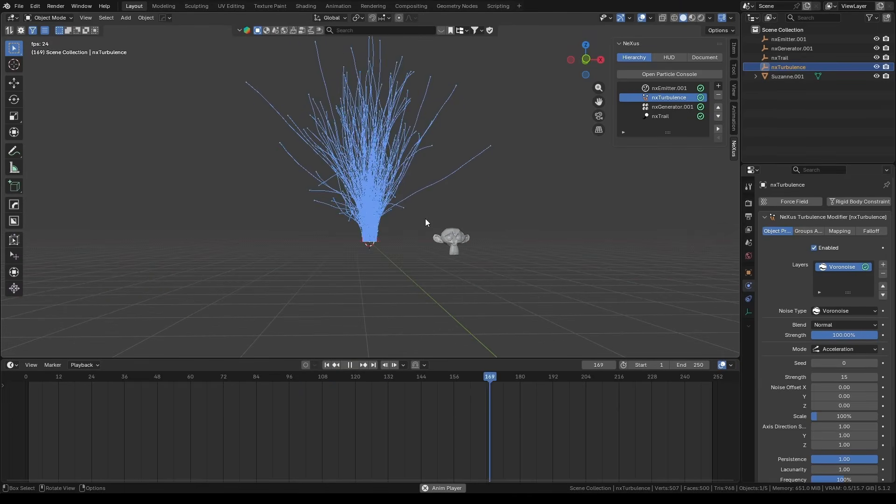
pyautogui.scroll(3, 424, 217)
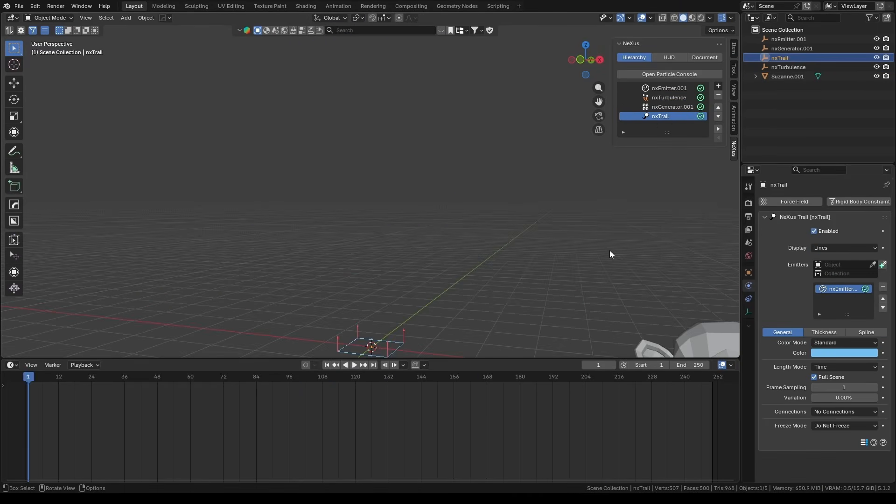
# - Enlarge the NeXus hierarchy list and add an nxQuestion modifier to the scene
pyautogui.moveTo(667, 133); pyautogui.dragTo(667, 179)
pyautogui.click(525, 254)
pyautogui.keyDown('shift'); pyautogui.moveTo(539, 277); pyautogui.dragTo(531, 248, button='middle'); pyautogui.keyUp('shift')
pyautogui.click(720, 87)
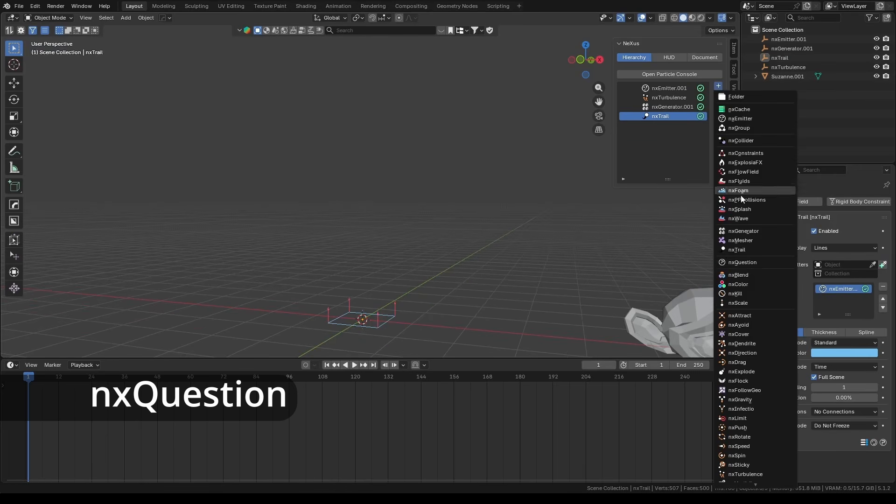
pyautogui.click(749, 262)
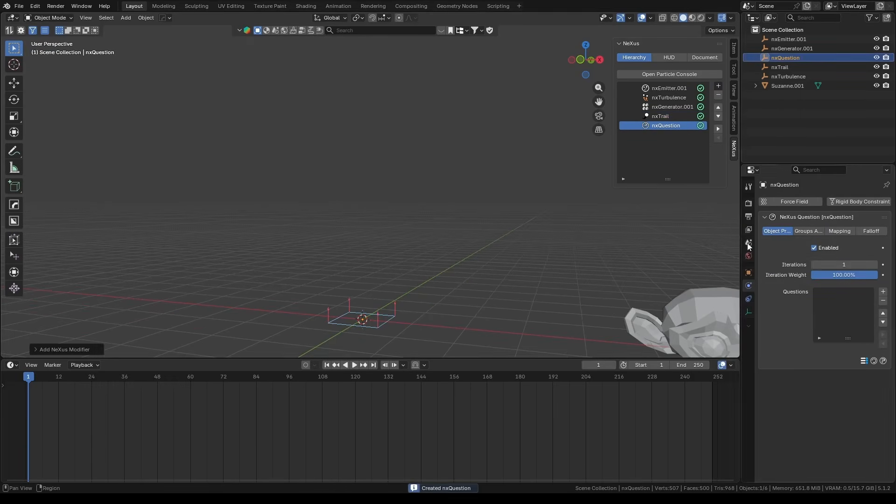
# - Set the colour source of nxGenerator.001 to Particle, preview the simulation, and return to the first frame
pyautogui.click(685, 91)
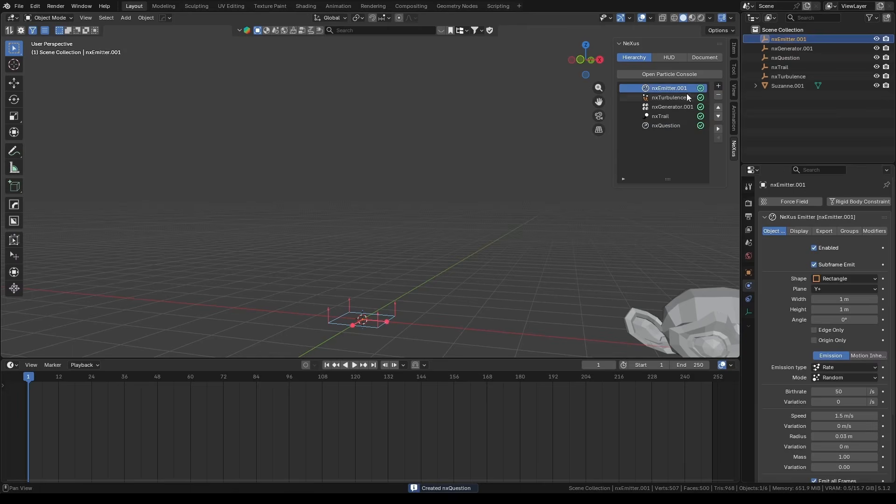
pyautogui.click(797, 231)
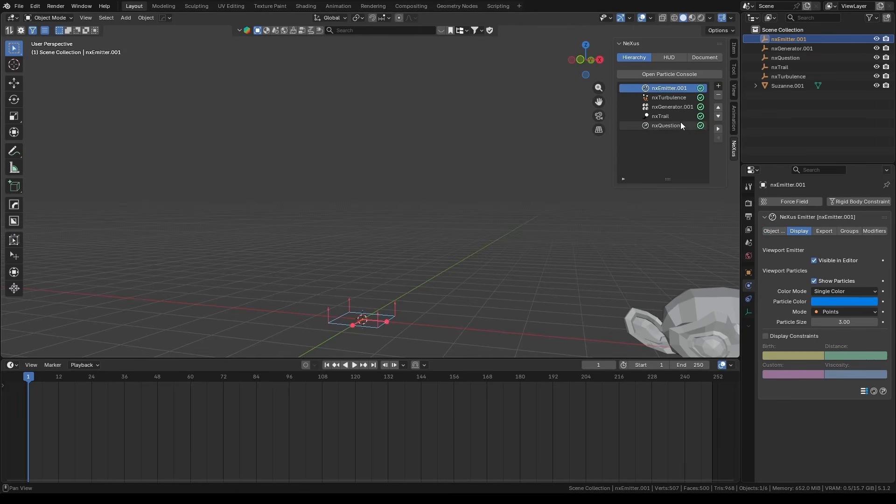
pyautogui.click(676, 105)
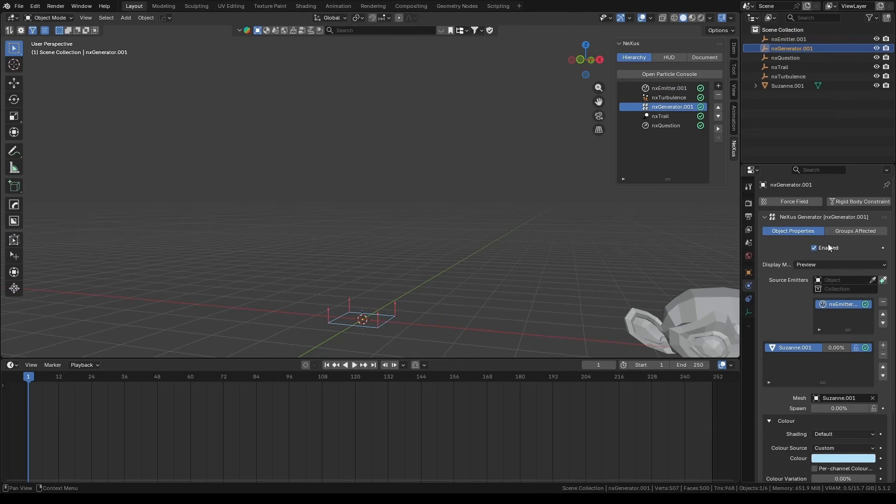
pyautogui.scroll(-3, 779, 306)
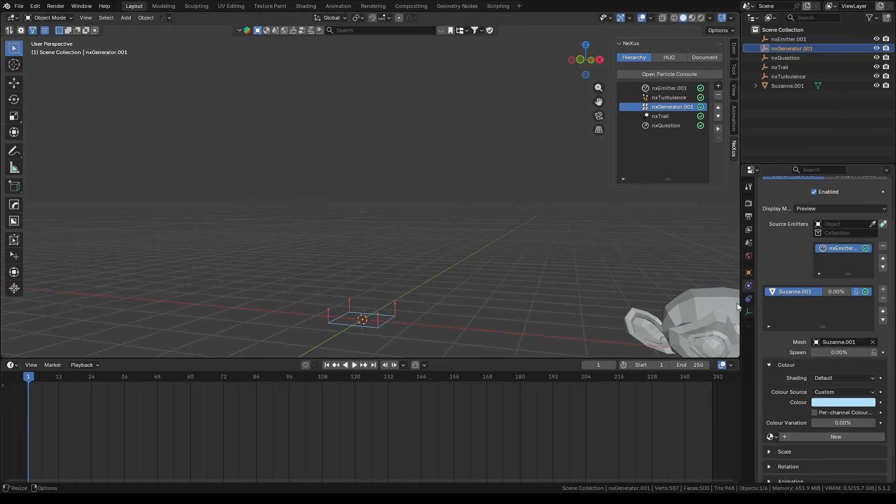
pyautogui.moveTo(737, 306); pyautogui.dragTo(720, 306)
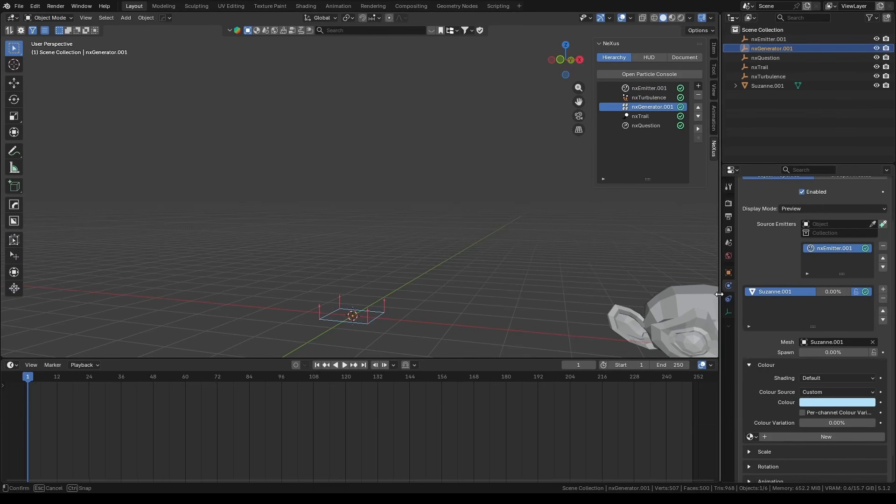
pyautogui.click(817, 392)
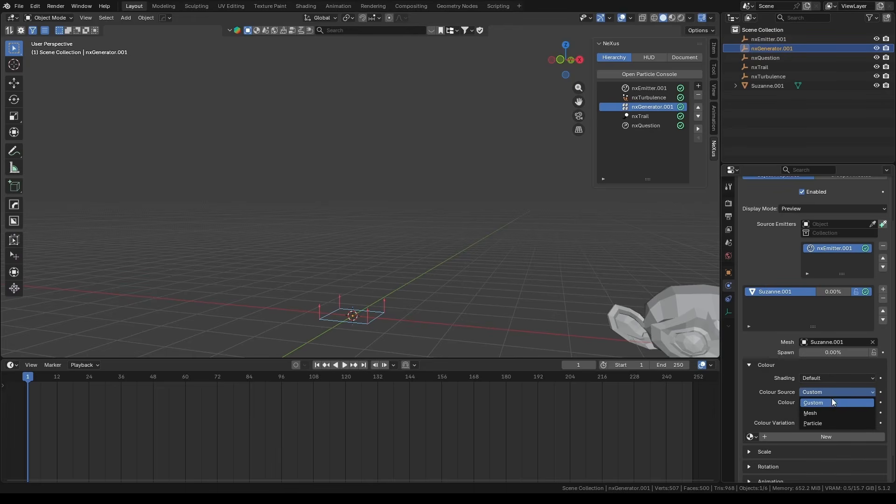
pyautogui.click(830, 390)
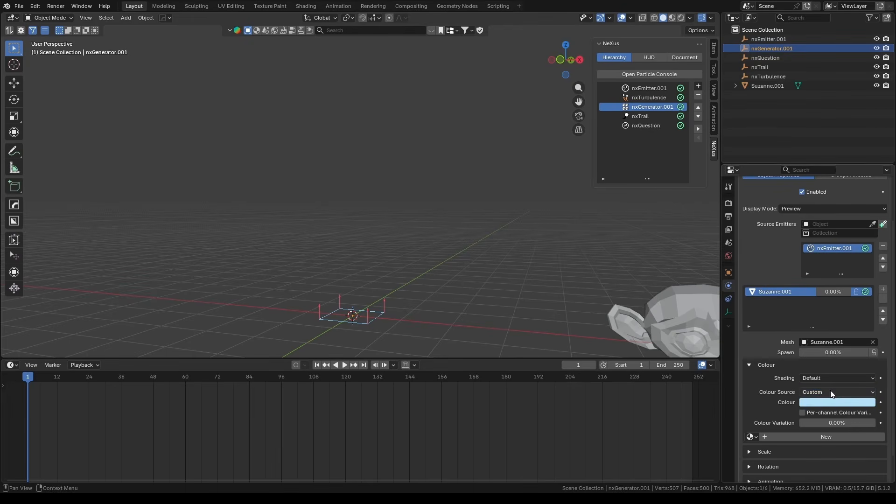
pyautogui.press('space')
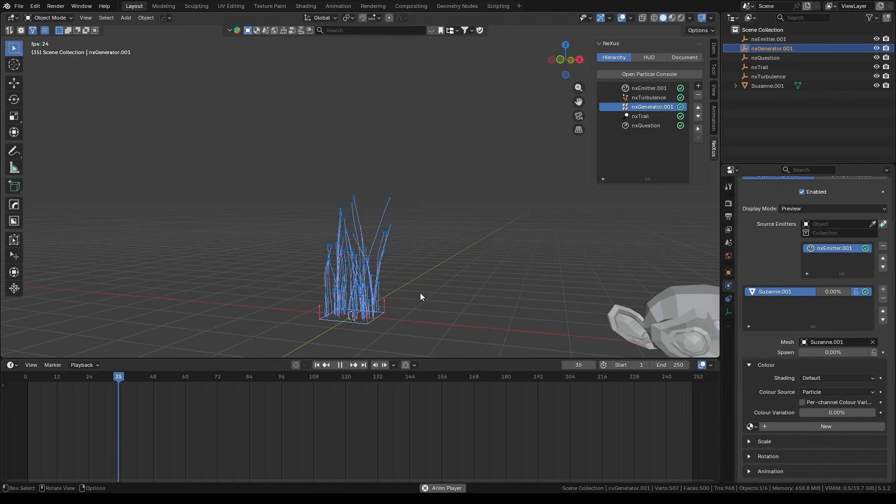
pyautogui.hotkey('shift', 'Left')
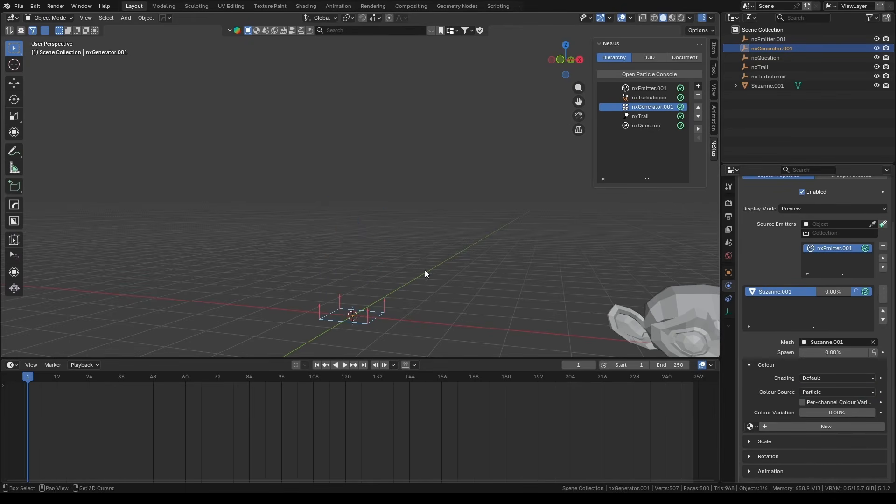
# - Change the emitter's particle color to red and preview the simulation
pyautogui.click(651, 90)
pyautogui.click(810, 304)
pyautogui.click(820, 210)
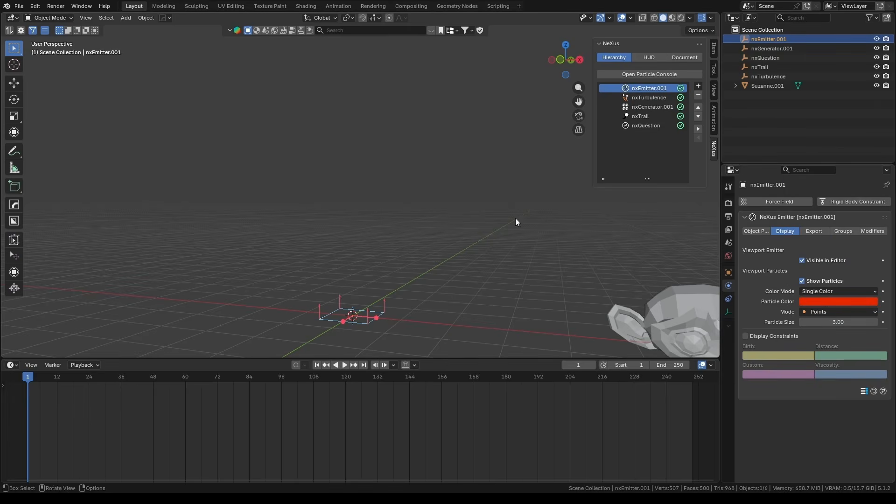
pyautogui.press('space')
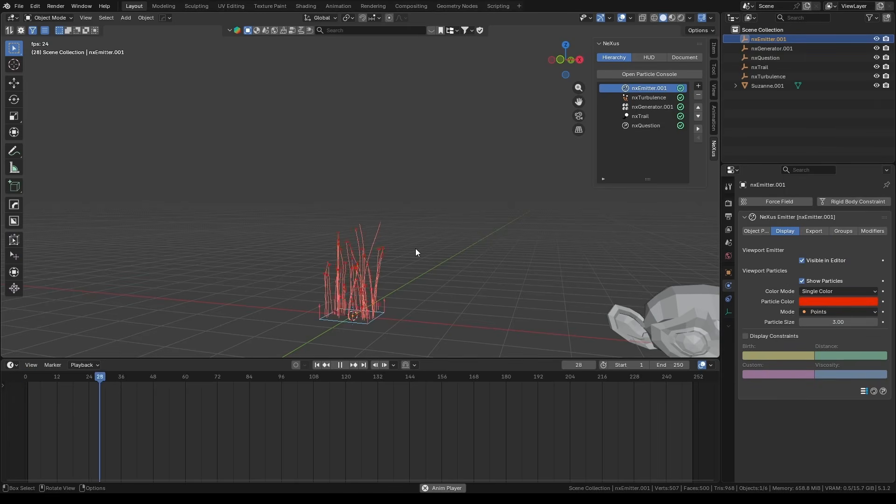
pyautogui.press('Escape')
# - Switch the emitter's particle color mode to Noise and rotate its noise preview to see it from above
pyautogui.click(830, 291)
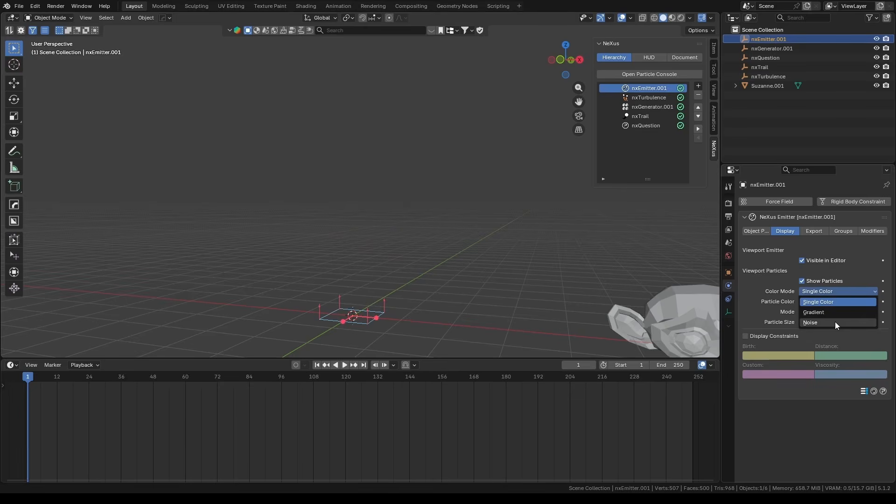
pyautogui.click(835, 322)
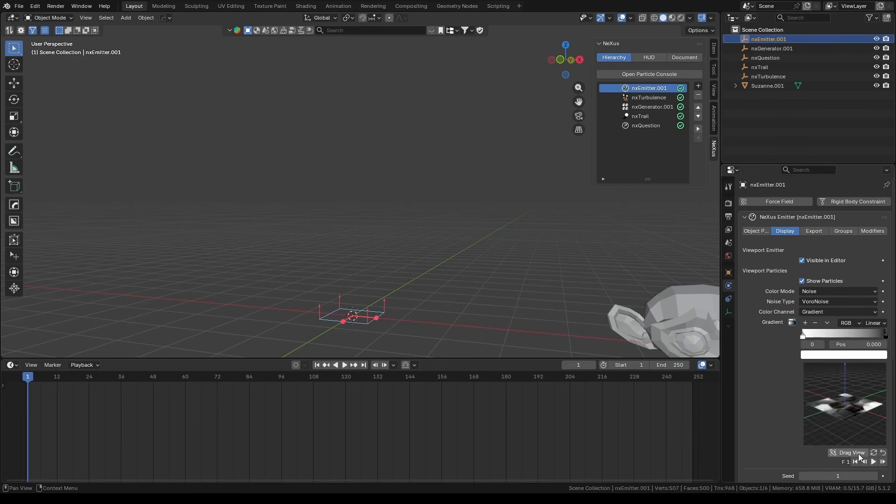
pyautogui.moveTo(858, 456); pyautogui.dragTo(868, 344)
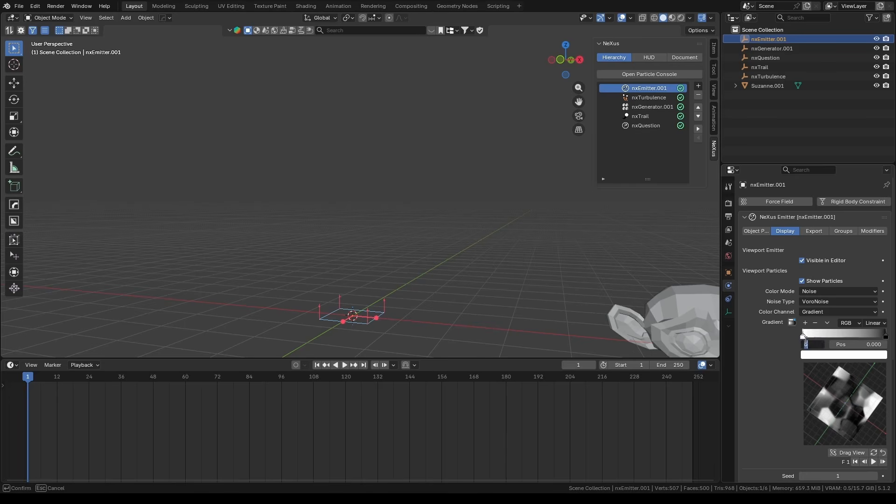
# - Tighten the noise gradient by moving the white stop inward and the black stop to 0.749, and preview the simulation
pyautogui.moveTo(805, 336); pyautogui.dragTo(864, 337)
pyautogui.moveTo(417, 315); pyautogui.dragTo(416, 354, button='middle')
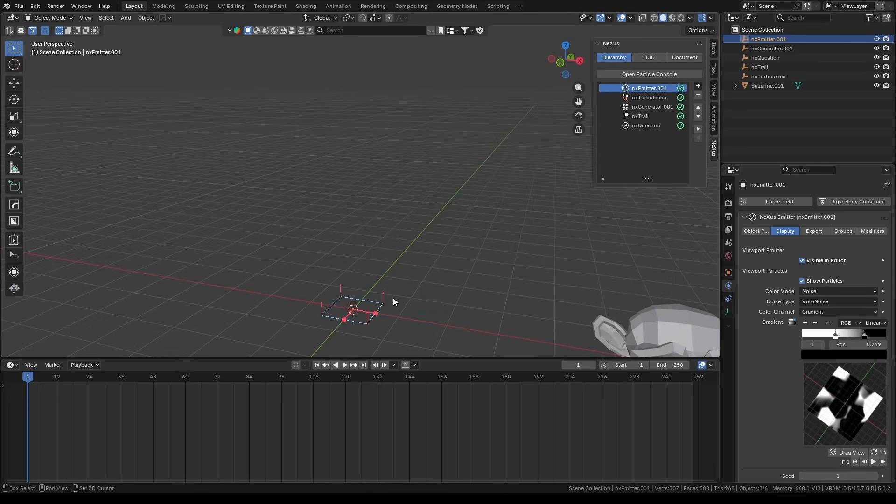
pyautogui.moveTo(393, 297); pyautogui.dragTo(402, 278, button='middle')
pyautogui.press('space')
pyautogui.scroll(2, 402, 278)
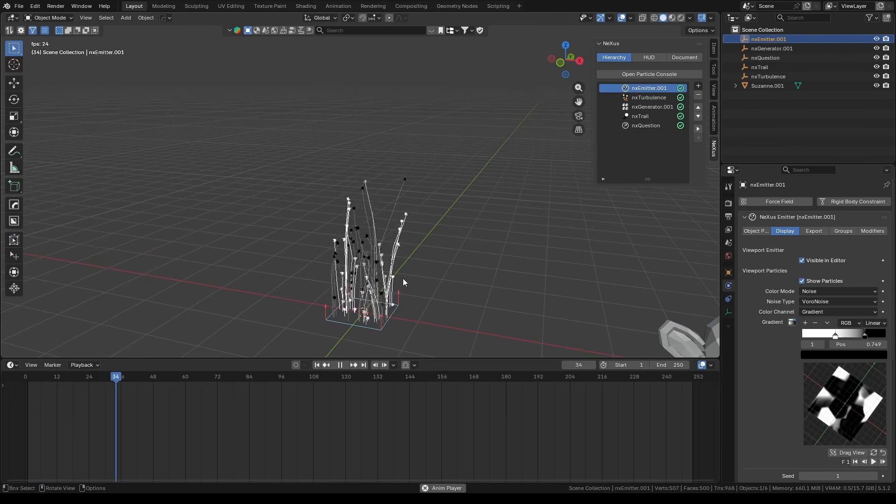
pyautogui.press('space')
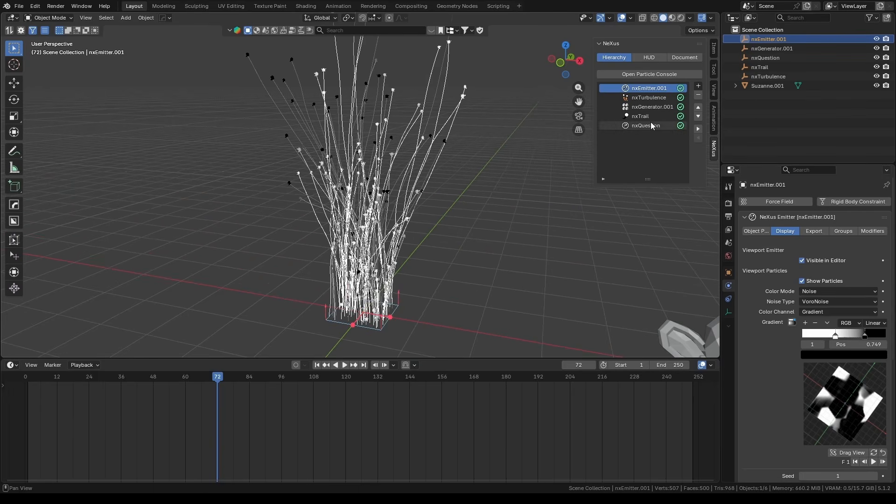
# - Add an If question to nxQuestion and set its particle data to Color
pyautogui.click(650, 123)
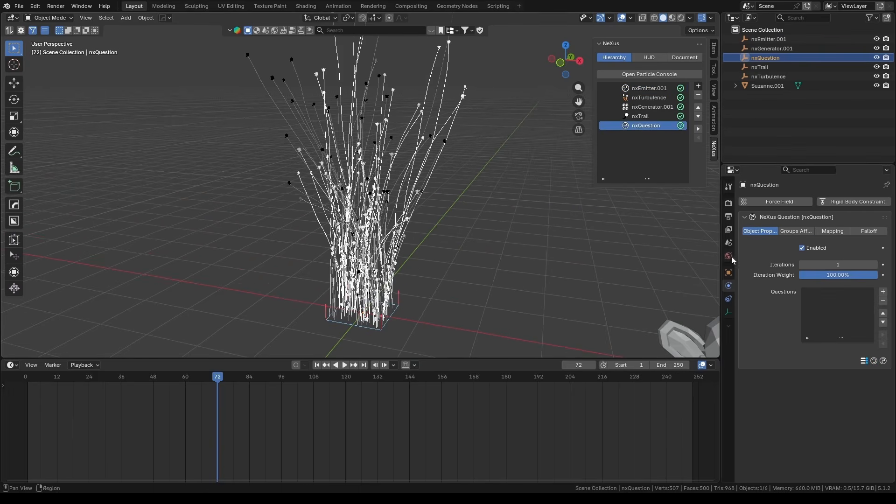
pyautogui.click(663, 98)
pyautogui.click(642, 128)
pyautogui.click(885, 295)
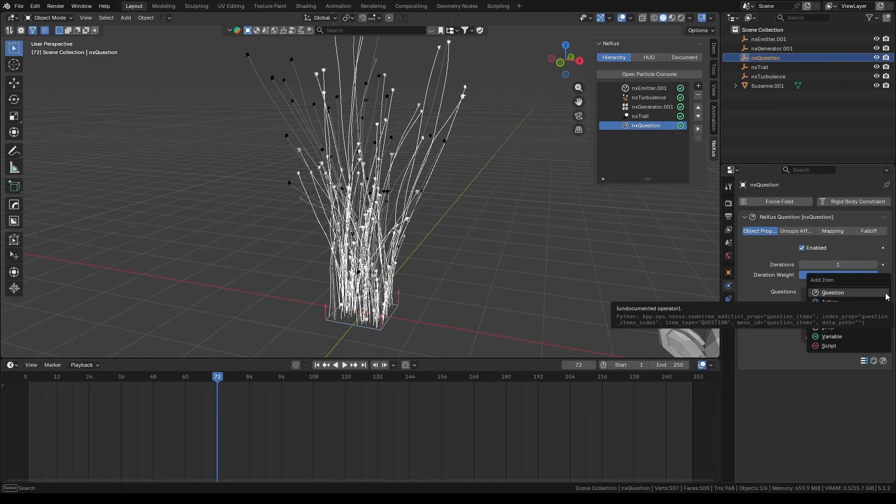
pyautogui.click(886, 295)
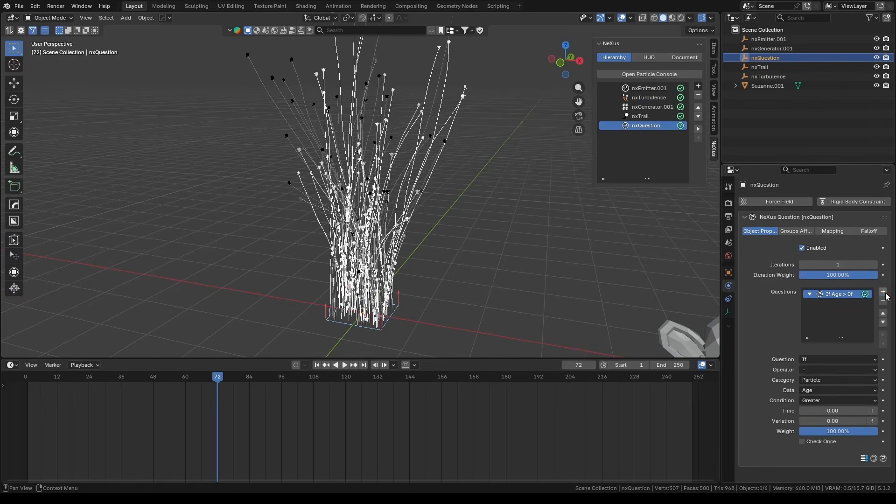
pyautogui.click(826, 390)
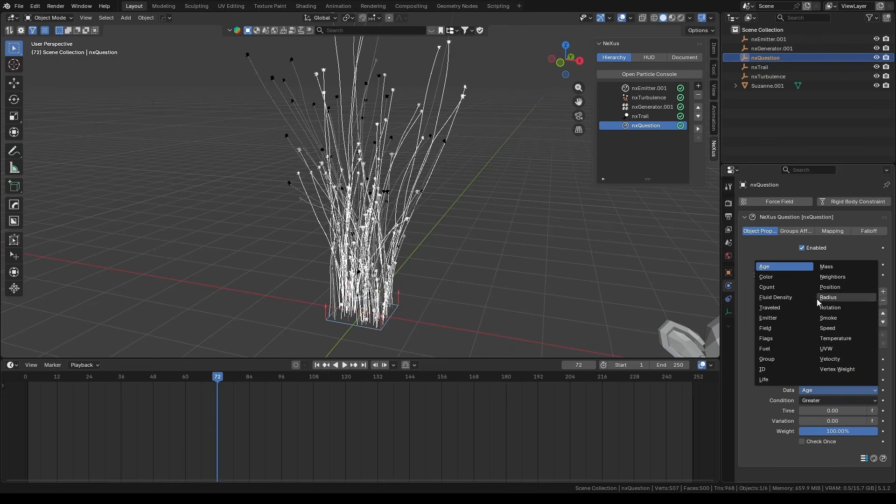
pyautogui.click(800, 279)
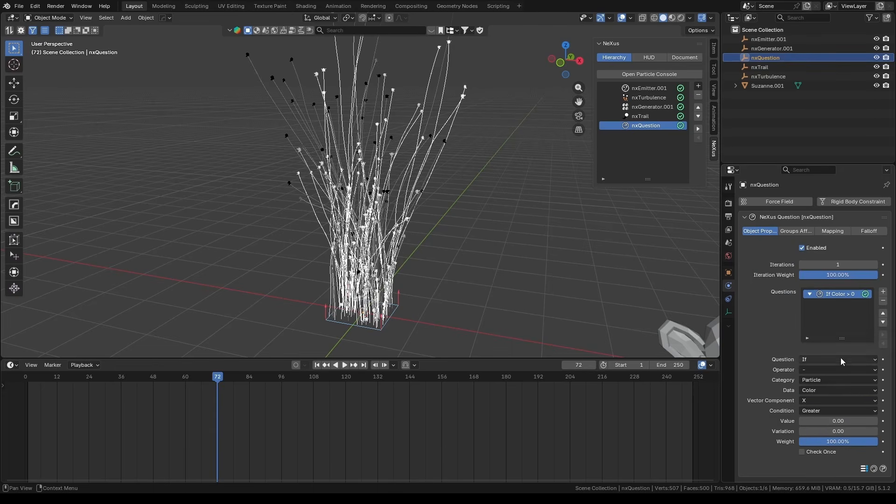
# - Have the color question test Brightness greater than 0.20 and return to the first frame
pyautogui.click(828, 401)
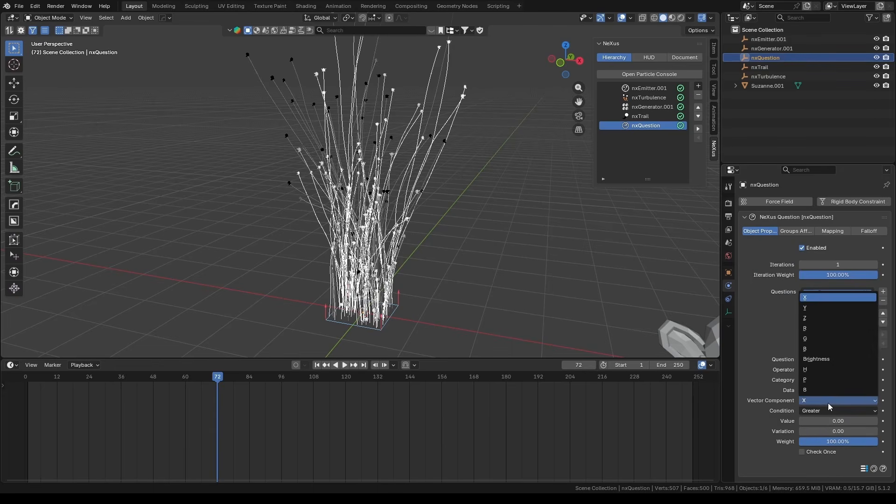
pyautogui.click(828, 358)
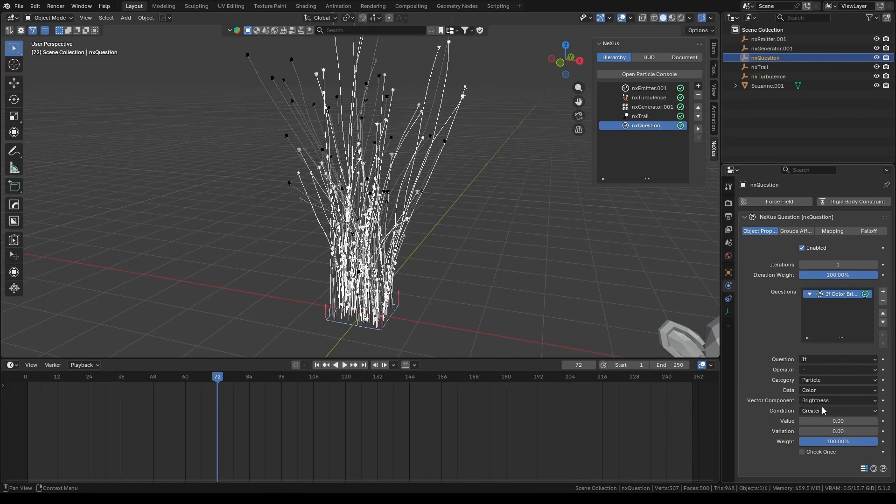
pyautogui.click(828, 422)
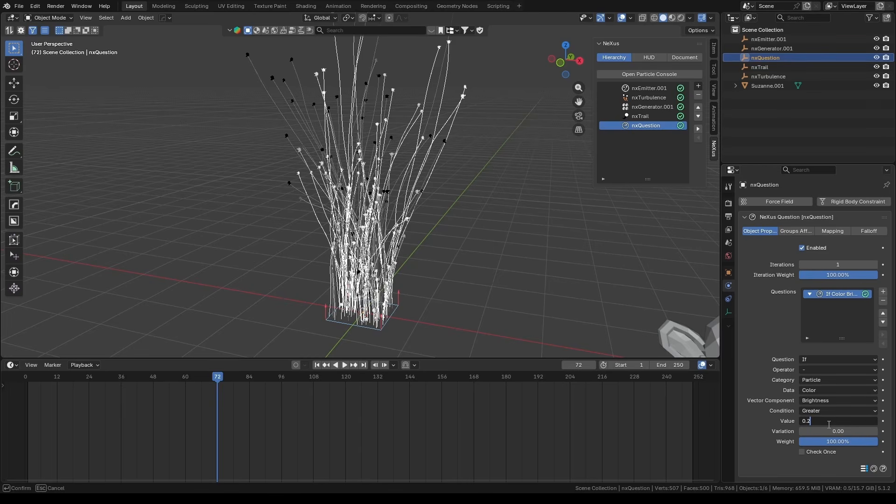
pyautogui.press('Return')
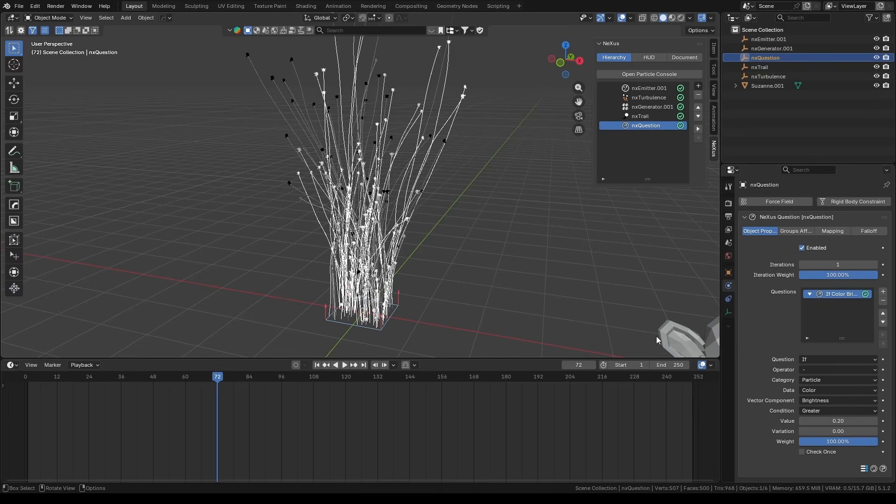
pyautogui.hotkey('shift', 'Left')
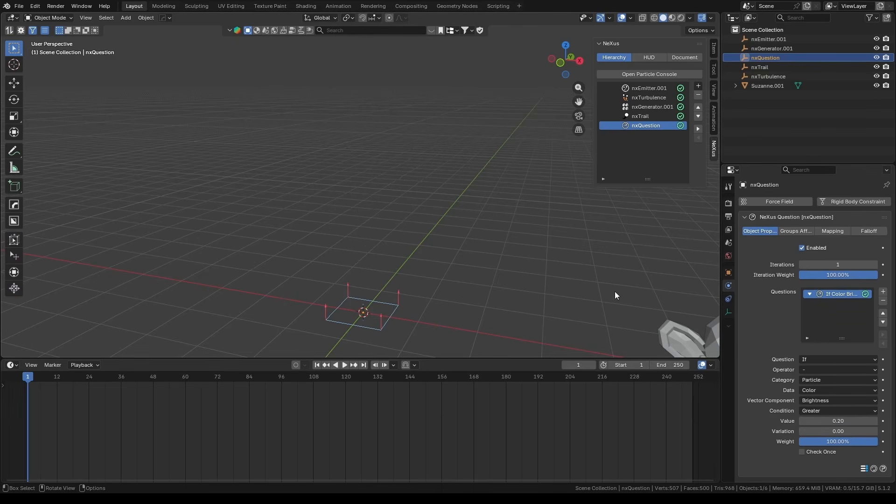
# - Add a Set Color action under the If question and make its color blue
pyautogui.click(883, 291)
pyautogui.click(853, 301)
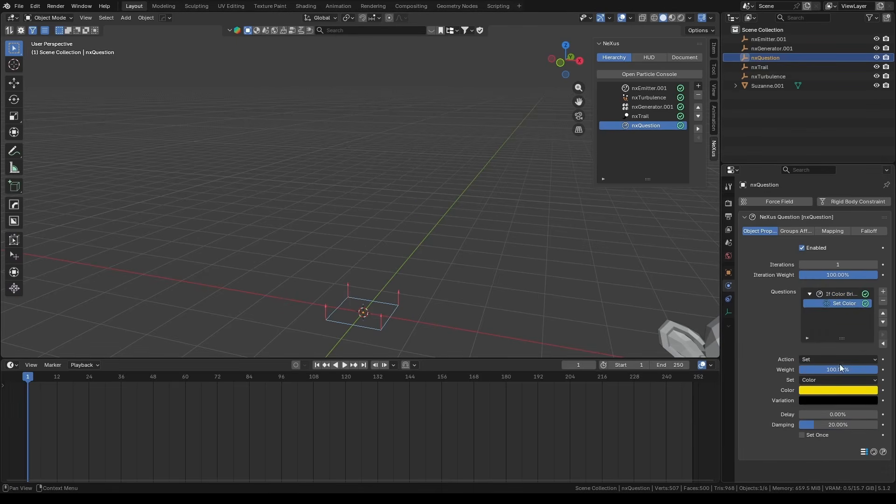
pyautogui.click(821, 391)
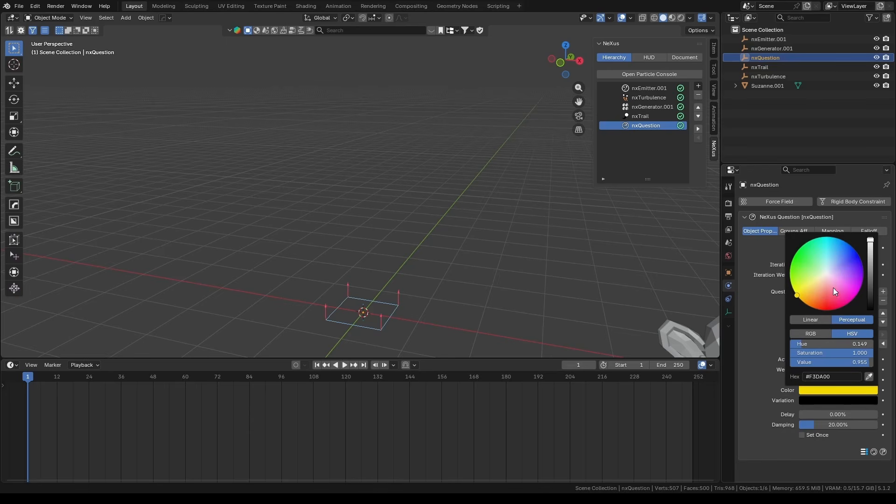
pyautogui.moveTo(838, 266); pyautogui.dragTo(855, 250)
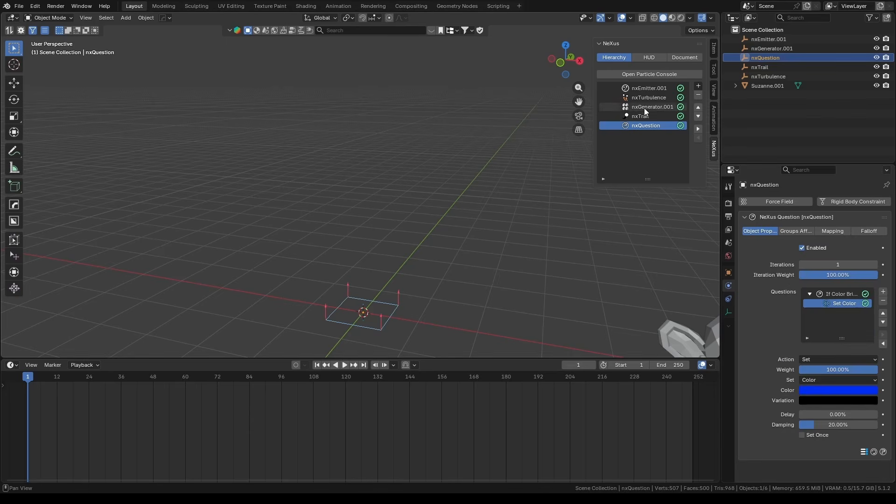
# - Select nxEmitter.001 to see its noise gradient and preview how the question recolors the particles
pyautogui.click(649, 88)
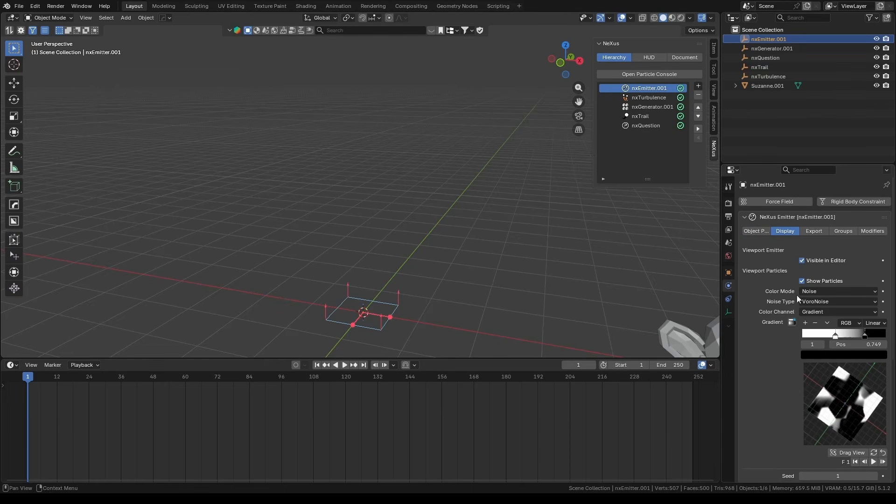
pyautogui.moveTo(396, 315); pyautogui.dragTo(406, 269, button='middle')
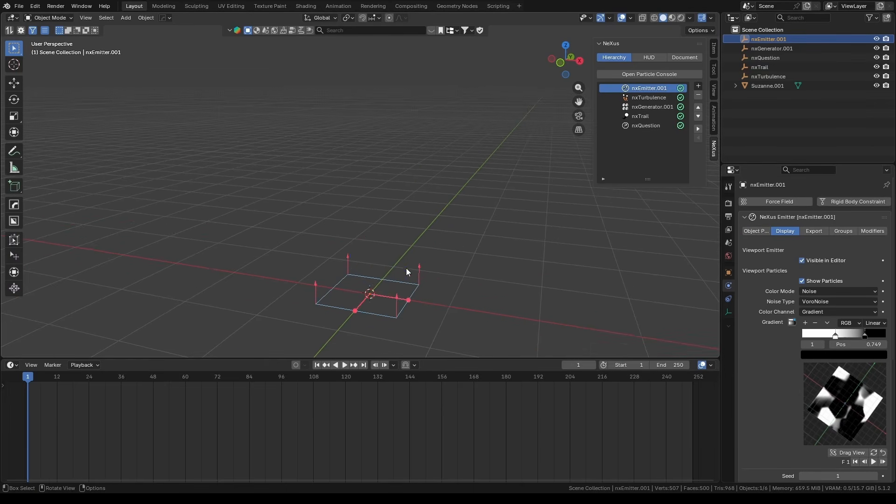
pyautogui.press('space')
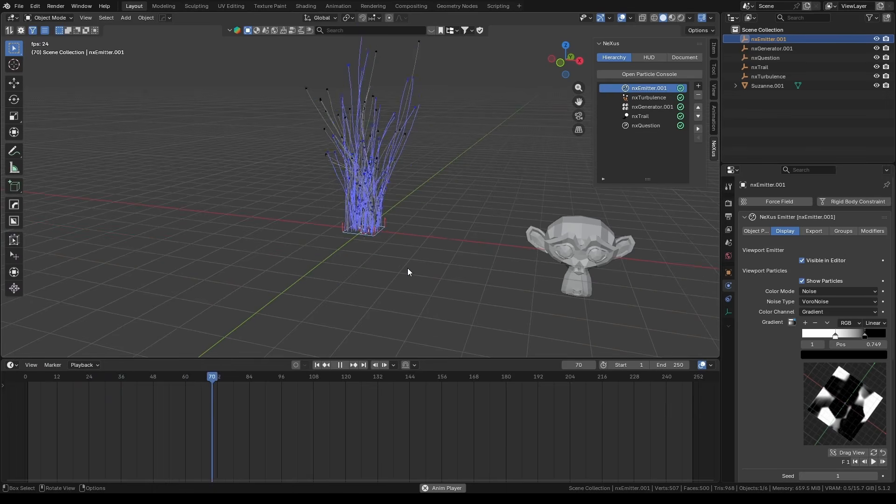
pyautogui.keyDown('shift'); pyautogui.moveTo(424, 203); pyautogui.dragTo(441, 240, button='middle'); pyautogui.keyUp('shift')
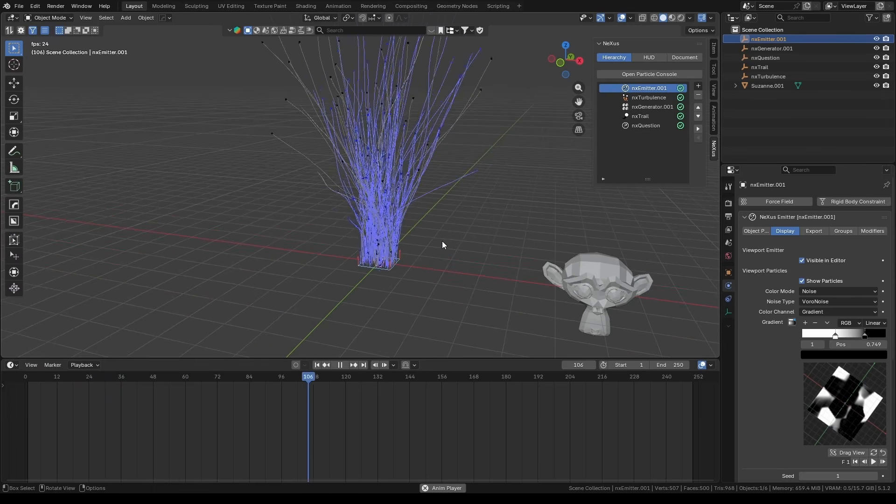
pyautogui.press('space')
# - Set the brightness threshold of nxQuestion's If question to 0.80 and preview the simulation
pyautogui.click(645, 124)
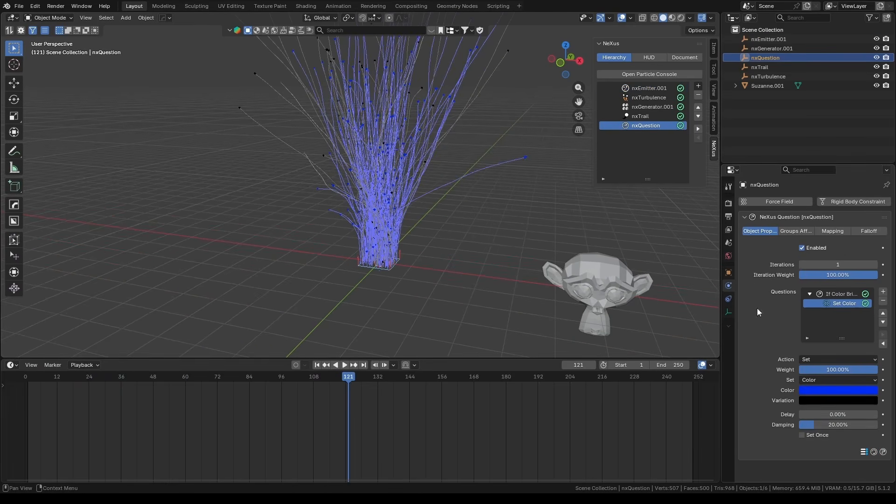
pyautogui.click(840, 294)
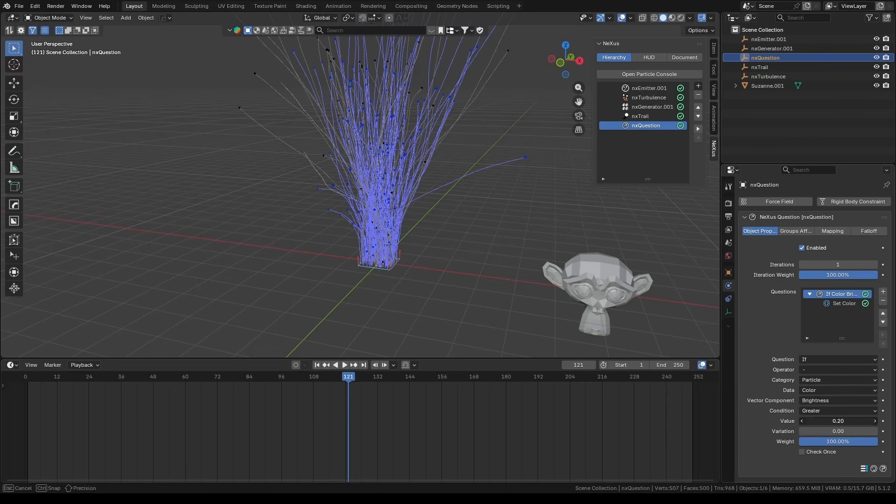
pyautogui.click(845, 422)
pyautogui.press('Return')
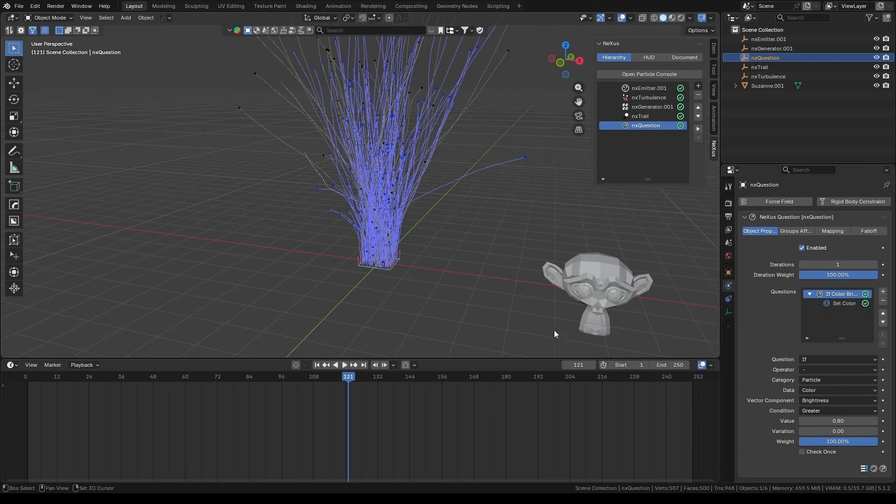
pyautogui.hotkey('shift', 'Left')
pyautogui.press('space')
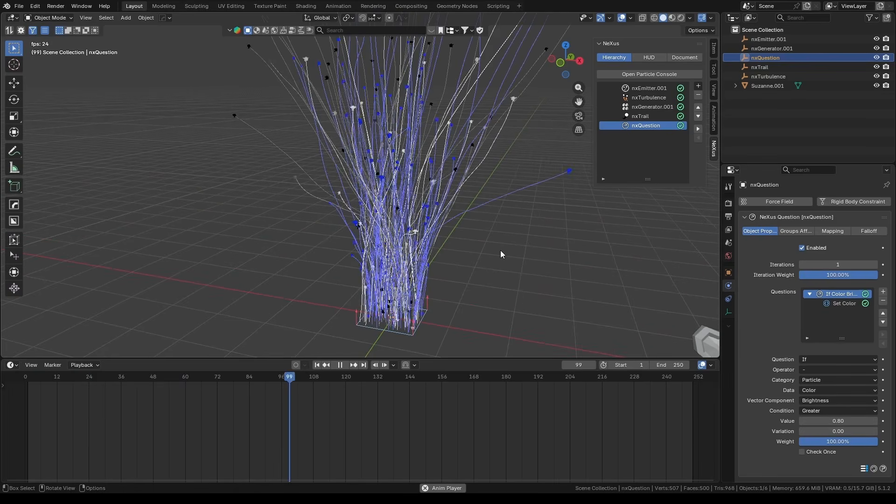
pyautogui.scroll(-3, 521, 261)
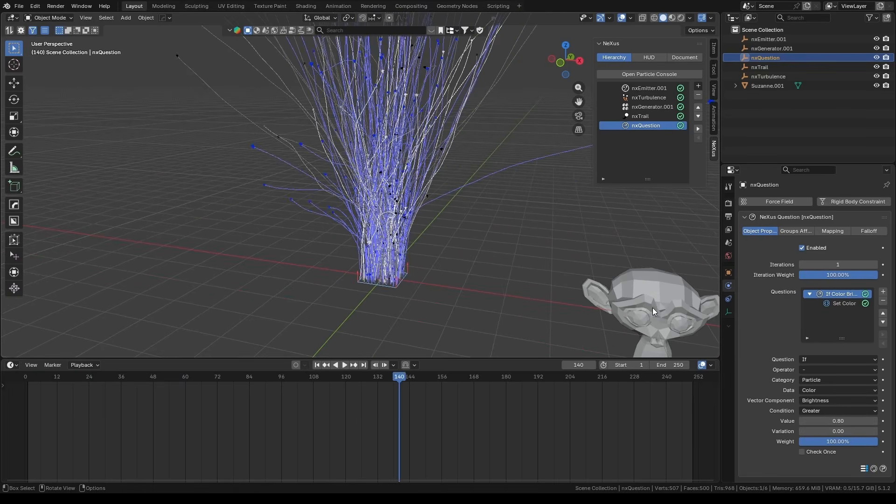
pyautogui.press('Escape')
# - Set the If question's brightness threshold to 0.10 and replay the simulation
pyautogui.click(830, 419)
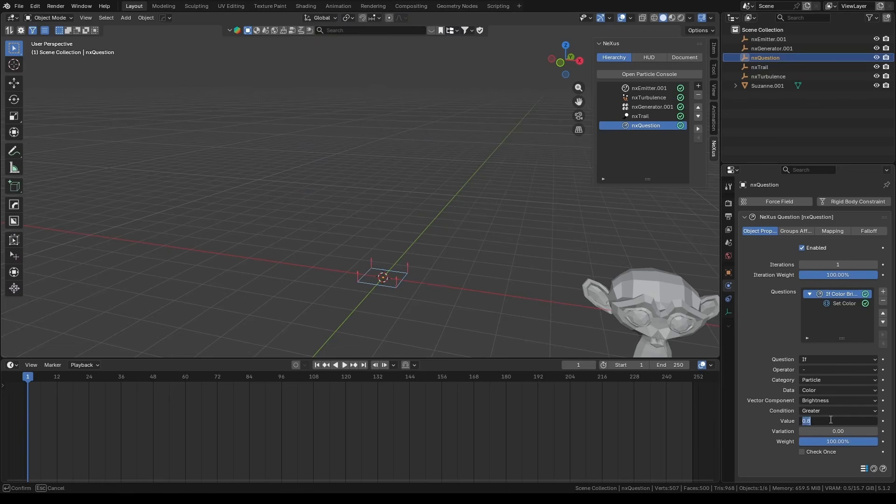
pyautogui.write('0.1')
pyautogui.press('Return')
pyautogui.press('space')
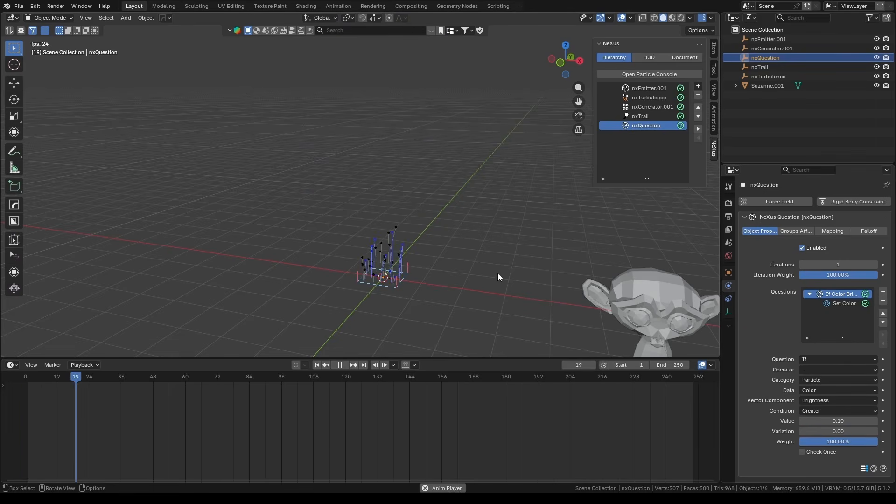
pyautogui.scroll(2, 498, 273)
pyautogui.scroll(-2, 497, 277)
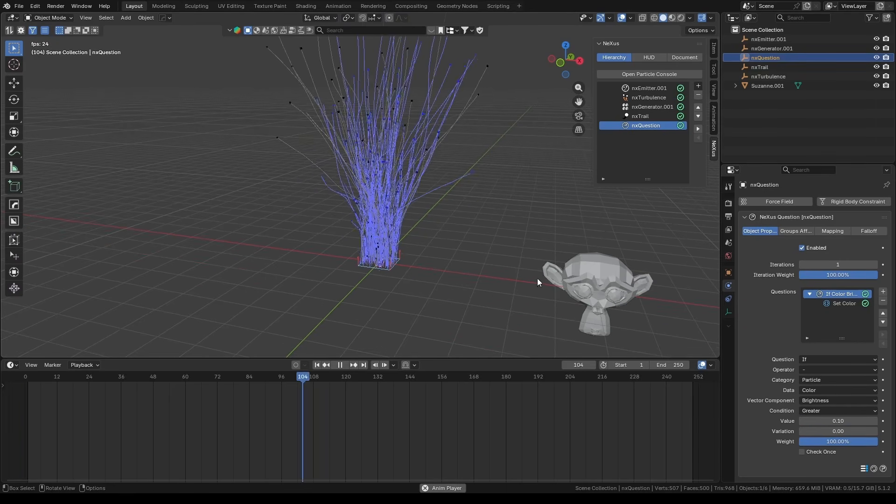
pyautogui.press('space')
pyautogui.scroll(-2, 503, 256)
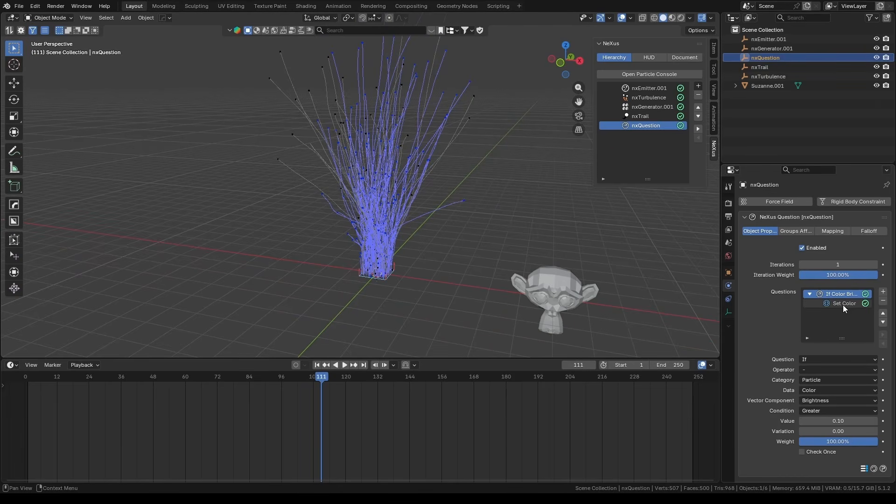
# - Change the If question's particle data to Age with a greater-than time of 75 frames
pyautogui.click(821, 391)
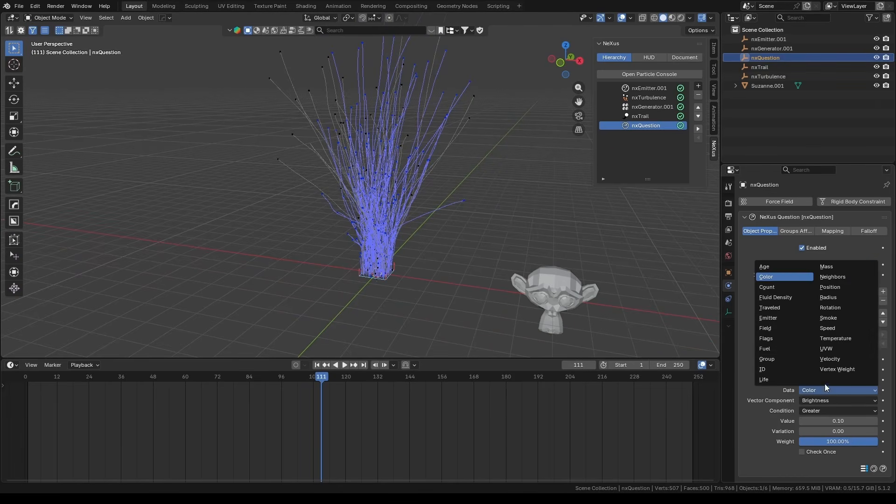
pyautogui.click(772, 269)
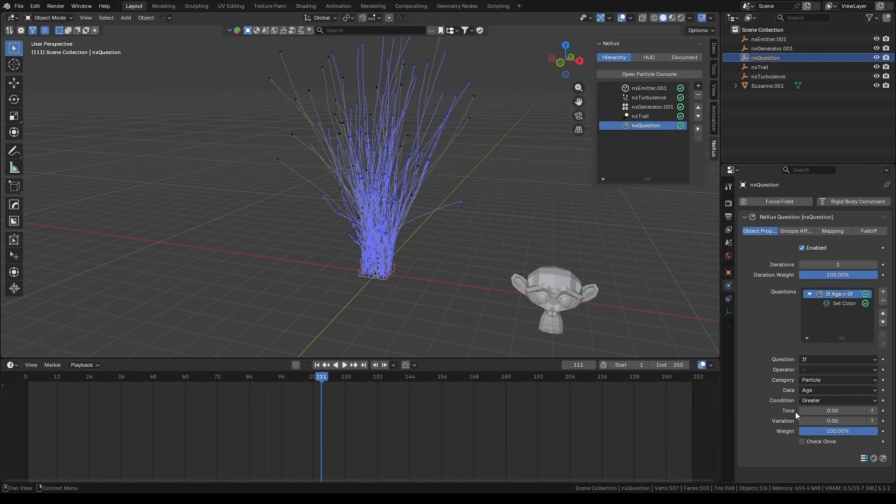
pyautogui.click(843, 409)
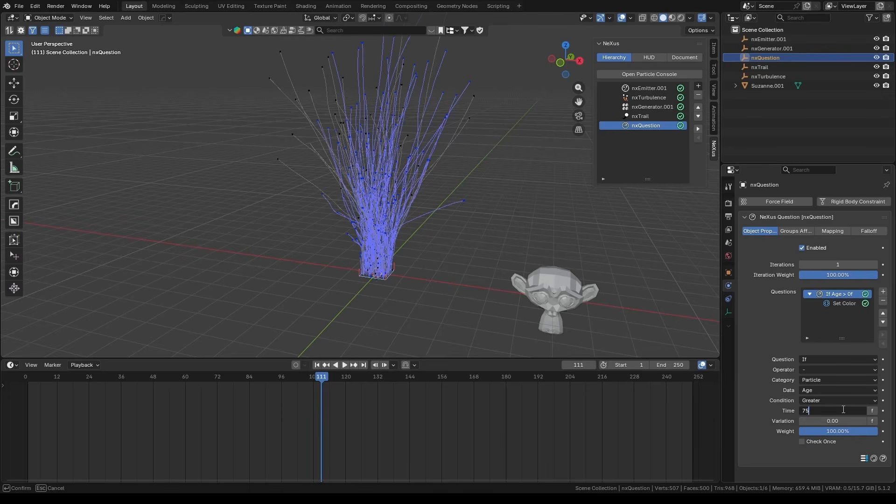
pyautogui.press('Return')
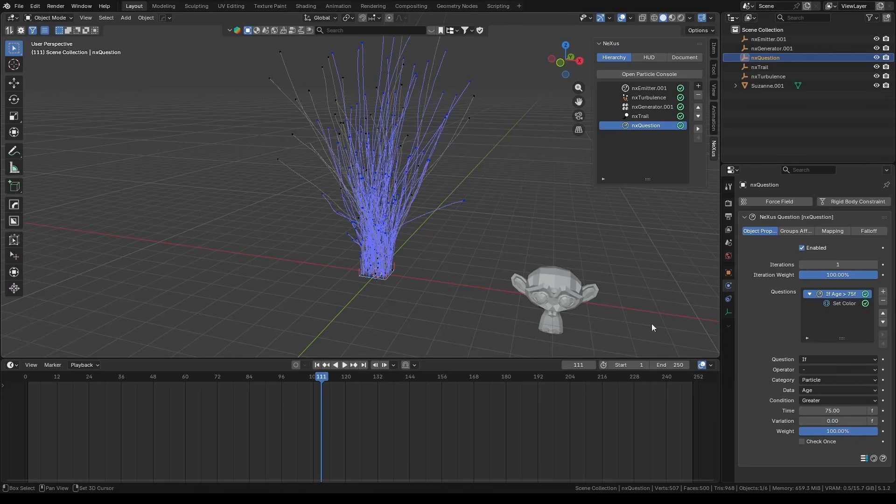
# - Play the simulation from the first frame to check the age-based recoloring of the particles
pyautogui.hotkey('shift', 'Left')
pyautogui.press('space')
pyautogui.scroll(-3, 419, 276)
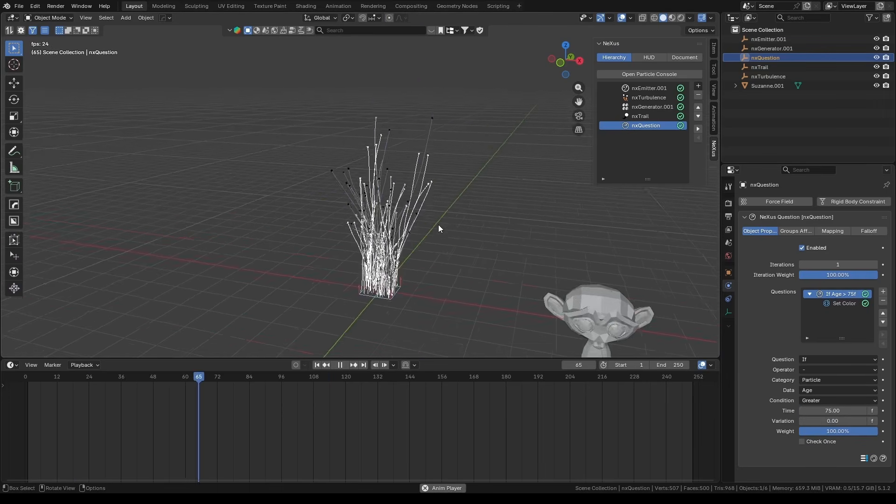
pyautogui.scroll(-1, 436, 217)
pyautogui.keyDown('shift'); pyautogui.moveTo(429, 199); pyautogui.dragTo(452, 248, button='middle'); pyautogui.keyUp('shift')
pyautogui.scroll(-1, 429, 237)
pyautogui.scroll(-2, 458, 222)
pyautogui.scroll(-1, 450, 237)
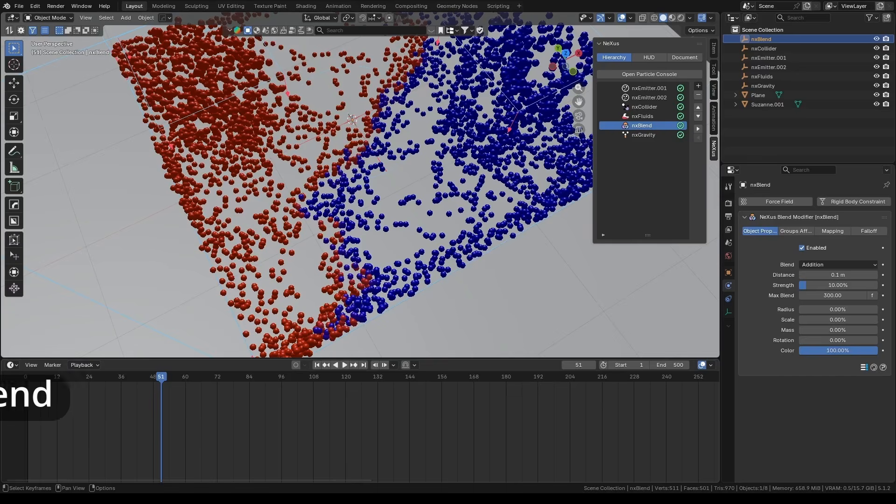
# - Return the fluid scene to its first frame and disable the nxBlend modifier
pyautogui.hotkey('shift', 'Left')
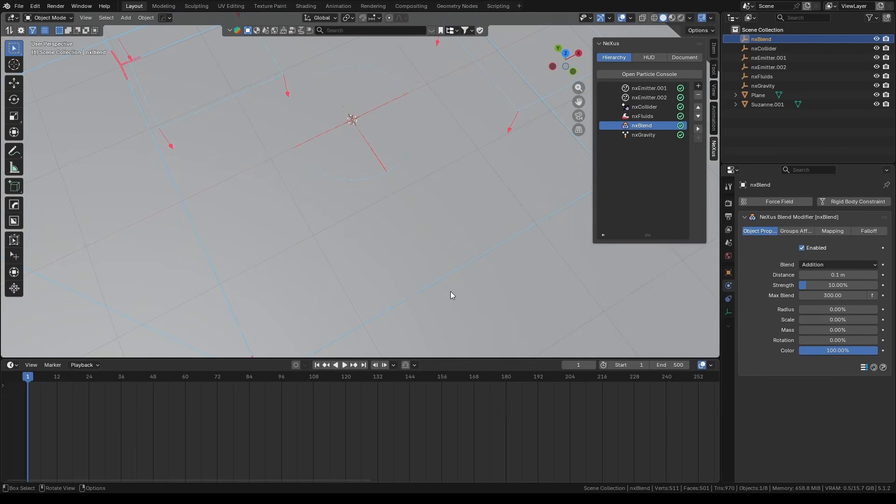
pyautogui.scroll(-5, 451, 295)
pyautogui.moveTo(438, 245); pyautogui.dragTo(395, 271, button='middle')
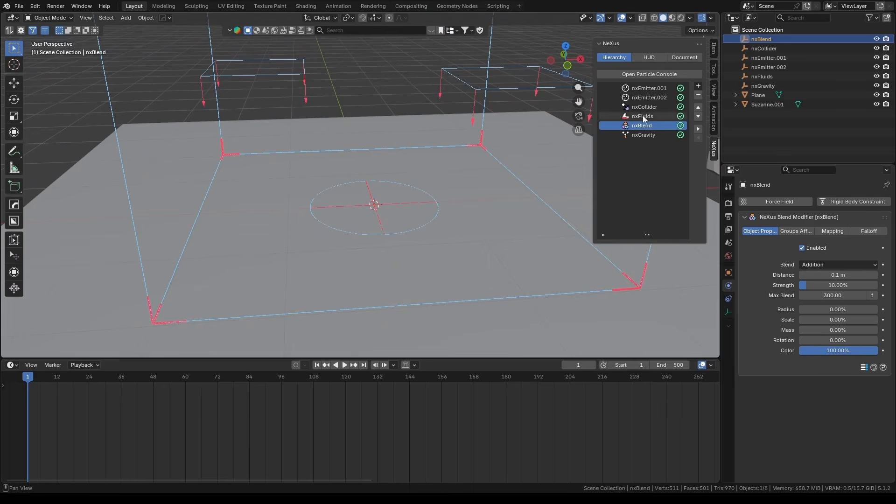
pyautogui.click(680, 126)
# - Play the fluid simulation without blending and examine close up where the red and blue particles meet
pyautogui.moveTo(415, 147); pyautogui.dragTo(379, 200, button='middle')
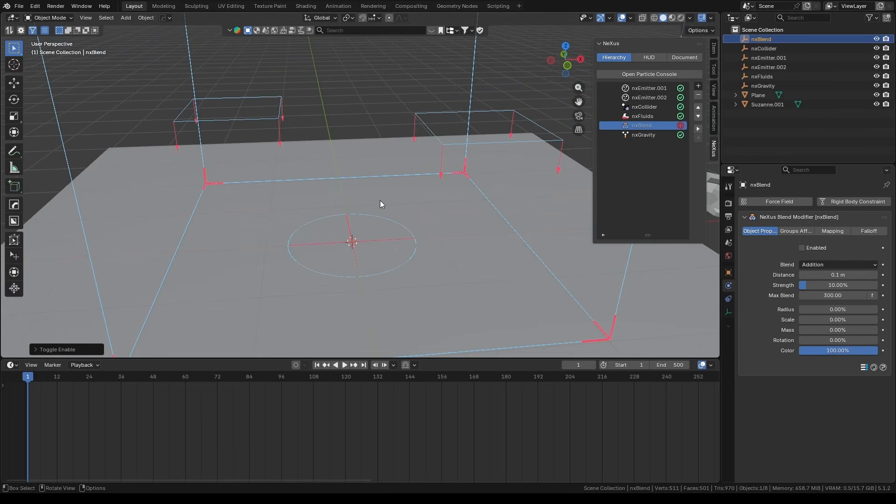
pyautogui.press('space')
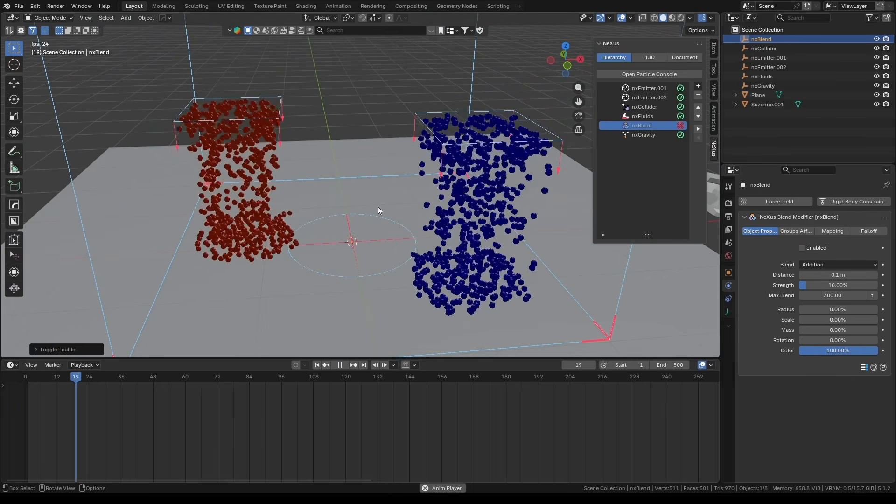
pyautogui.moveTo(379, 206); pyautogui.dragTo(406, 252, button='middle')
pyautogui.scroll(2, 406, 252)
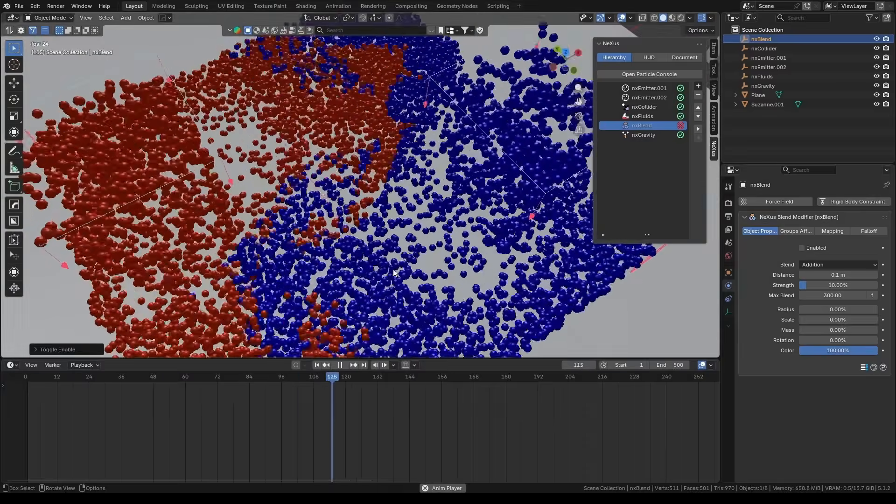
pyautogui.scroll(2, 369, 277)
pyautogui.moveTo(370, 277); pyautogui.dragTo(461, 144, button='middle')
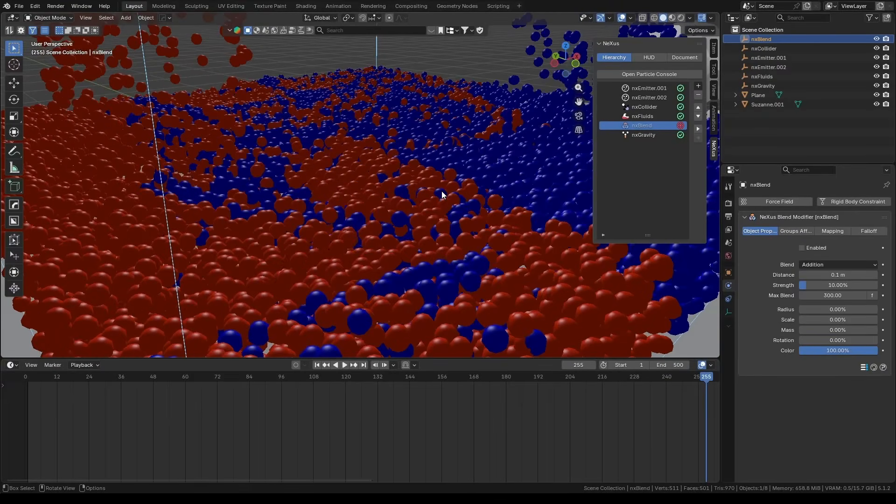
pyautogui.press('Escape')
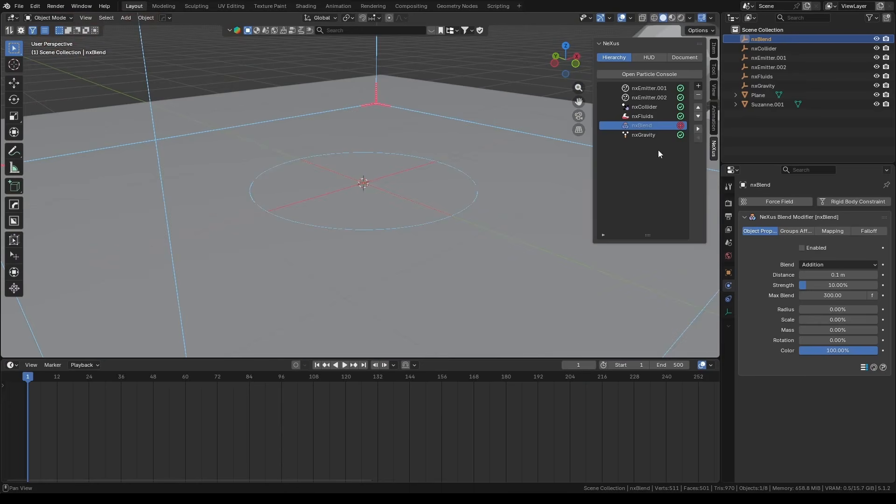
# - Re-enable the nxBlend modifier and play the simulation with color blending
pyautogui.click(681, 125)
pyautogui.press('space')
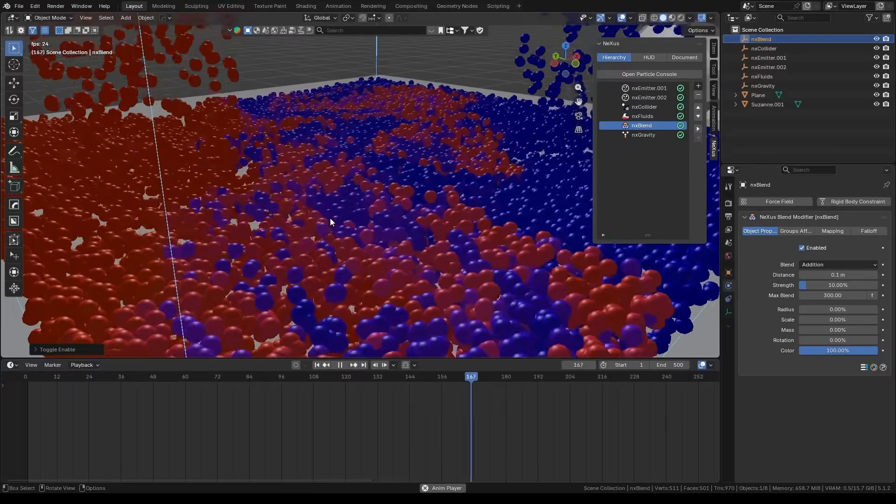
# - Return to the first frame, set the nxBlend strength to about 90%, and play the fluid simulation again
pyautogui.moveTo(334, 214); pyautogui.dragTo(358, 210, button='middle')
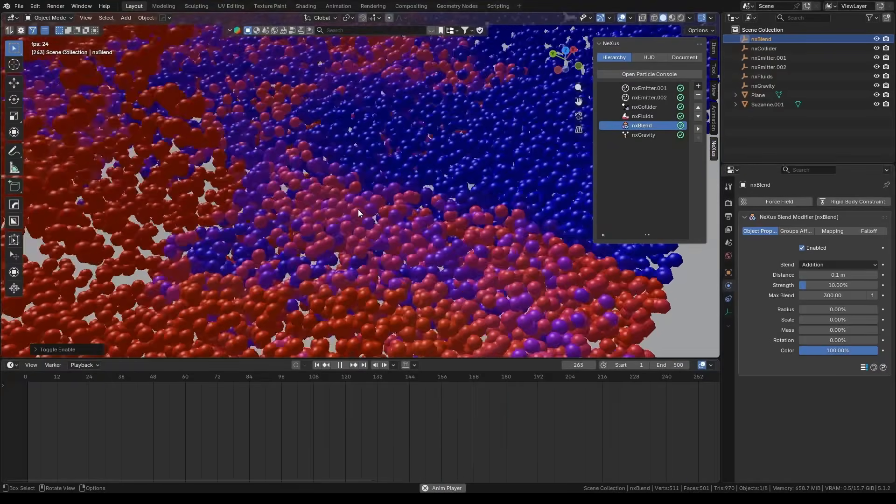
pyautogui.press('Escape')
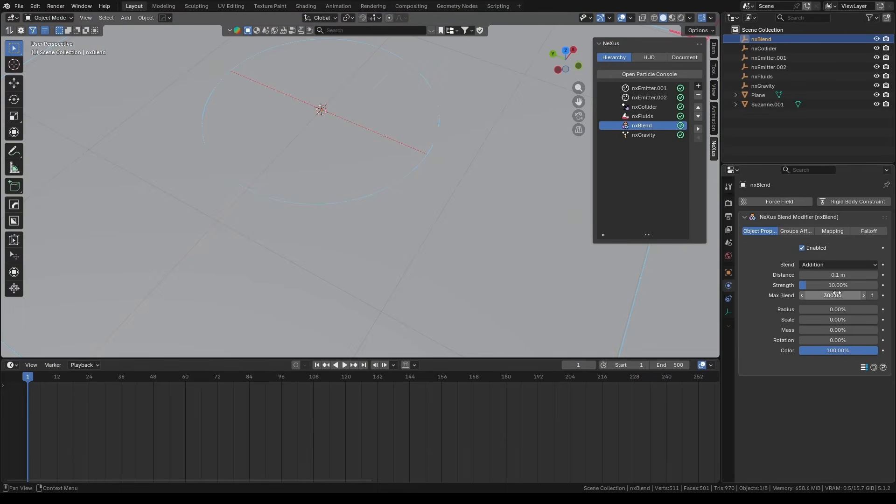
pyautogui.moveTo(812, 285); pyautogui.dragTo(870, 285)
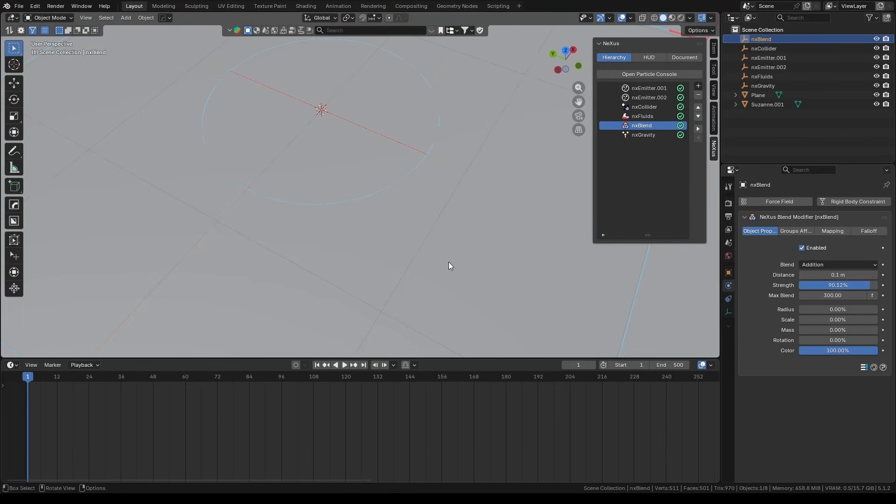
pyautogui.press('space')
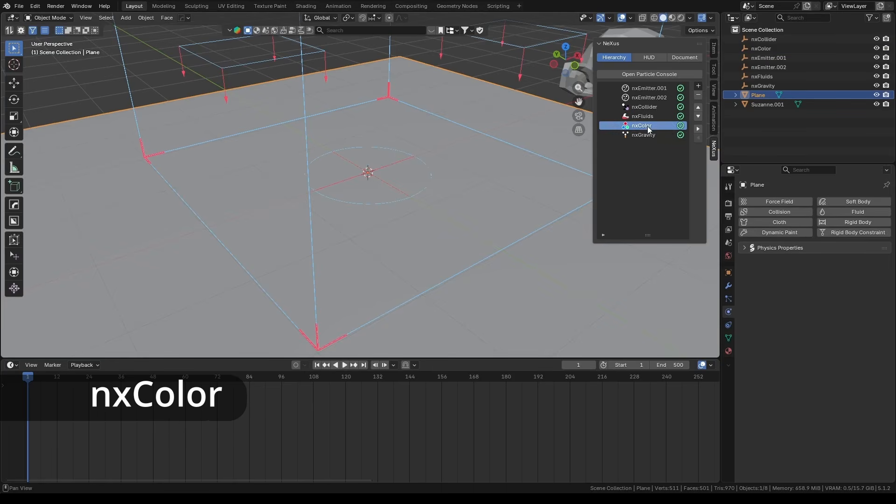
# - Apply the Sunset gradient preset to the nxColor modifier and play the simulation to check the speed-based coloring
pyautogui.moveTo(415, 229); pyautogui.dragTo(422, 264, button='middle')
pyautogui.click(639, 126)
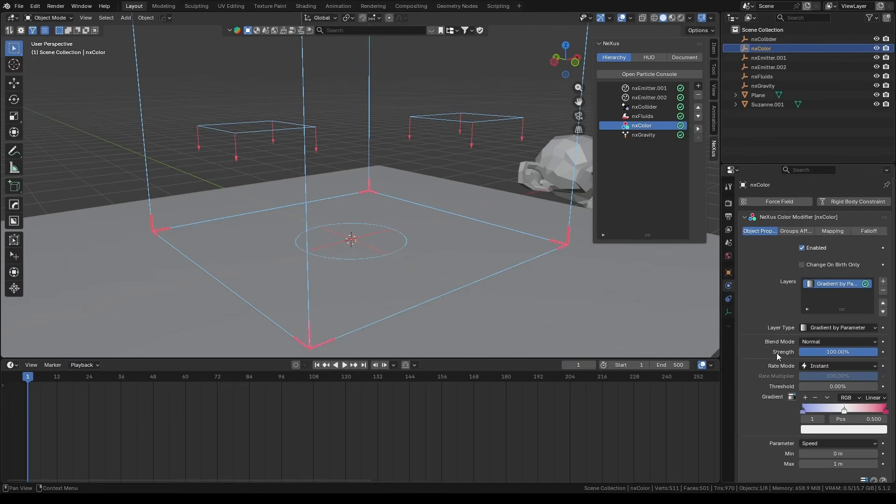
pyautogui.click(813, 366)
pyautogui.click(796, 400)
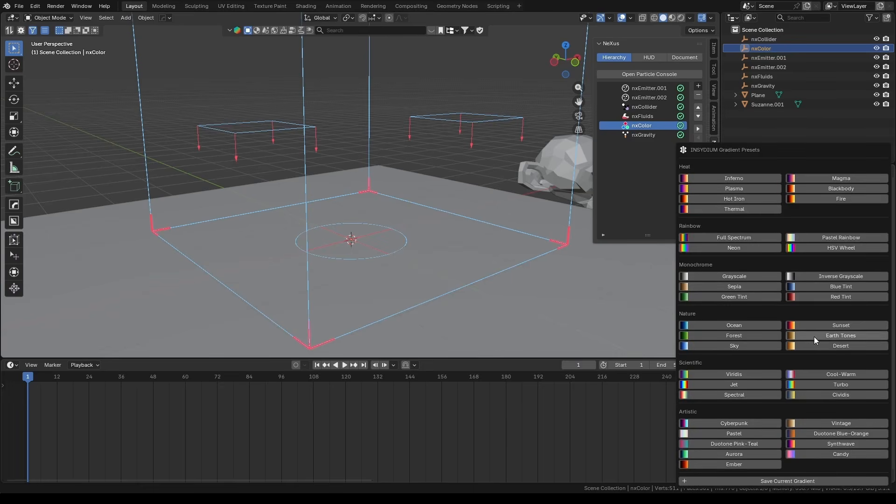
pyautogui.click(830, 325)
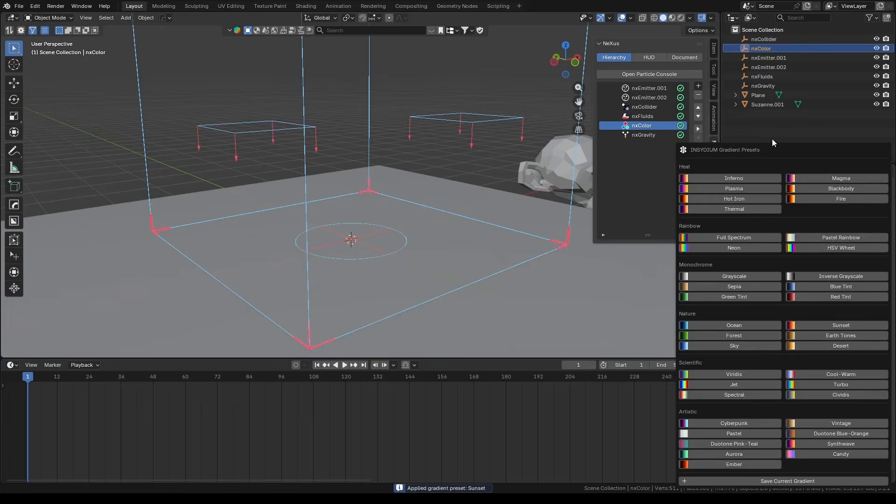
pyautogui.press('space')
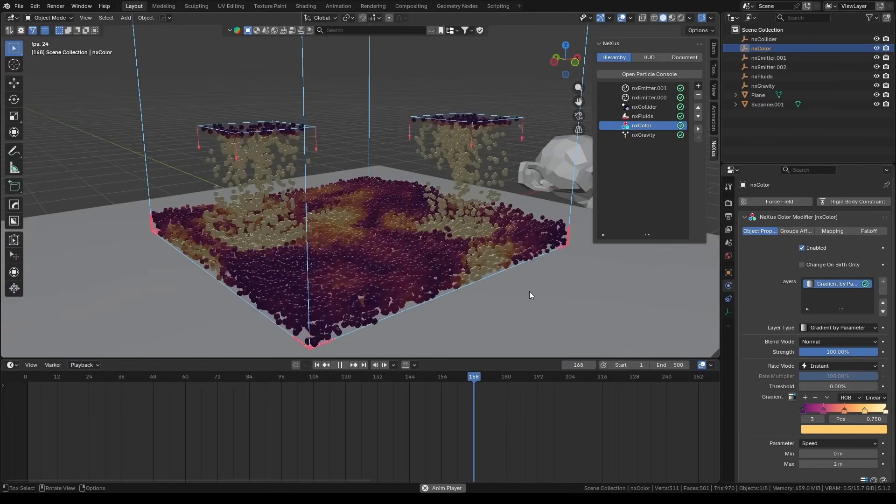
pyautogui.press('Escape')
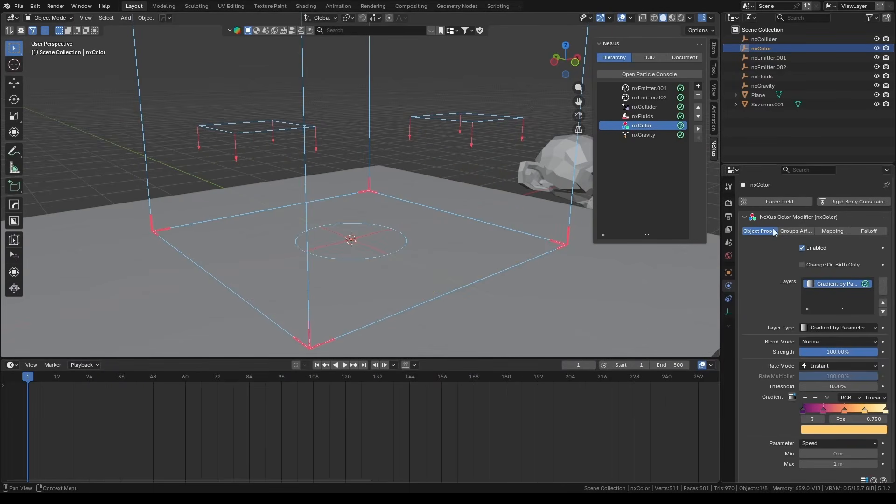
# - Add an nxGroup object to the scene and assign nxGroup_01 to nxEmitter.001
pyautogui.click(698, 85)
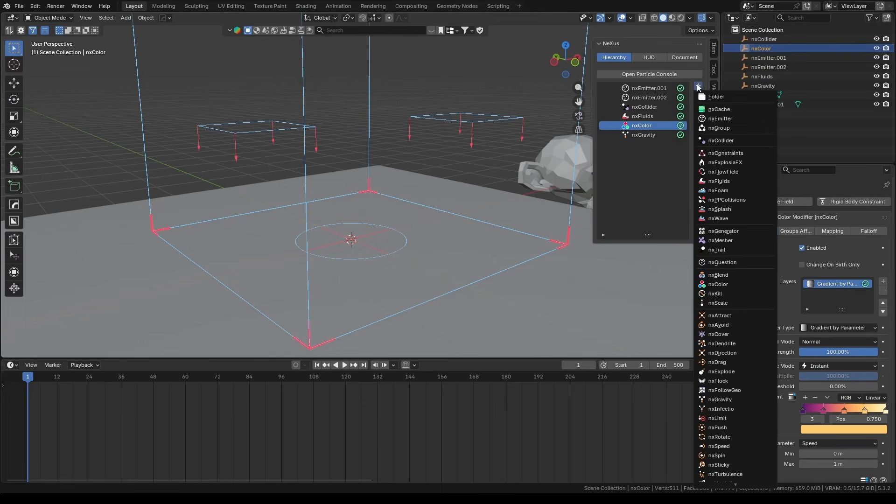
pyautogui.click(724, 128)
pyautogui.click(649, 87)
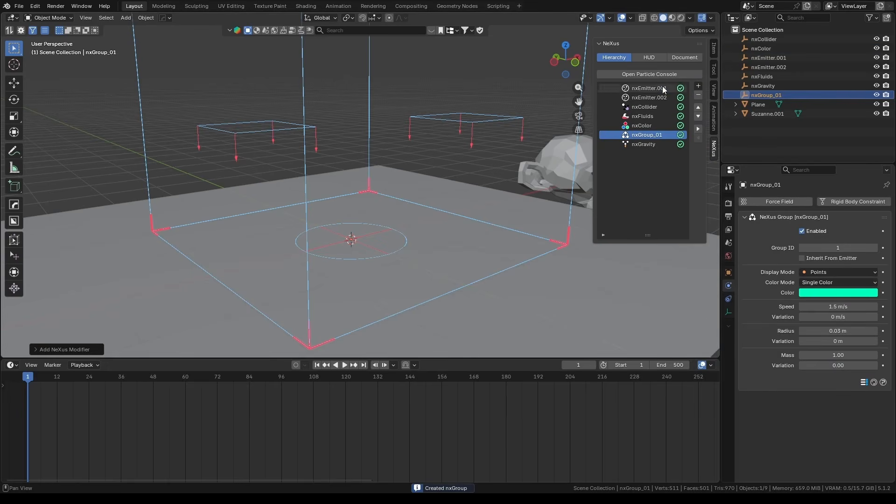
pyautogui.click(836, 232)
pyautogui.click(848, 261)
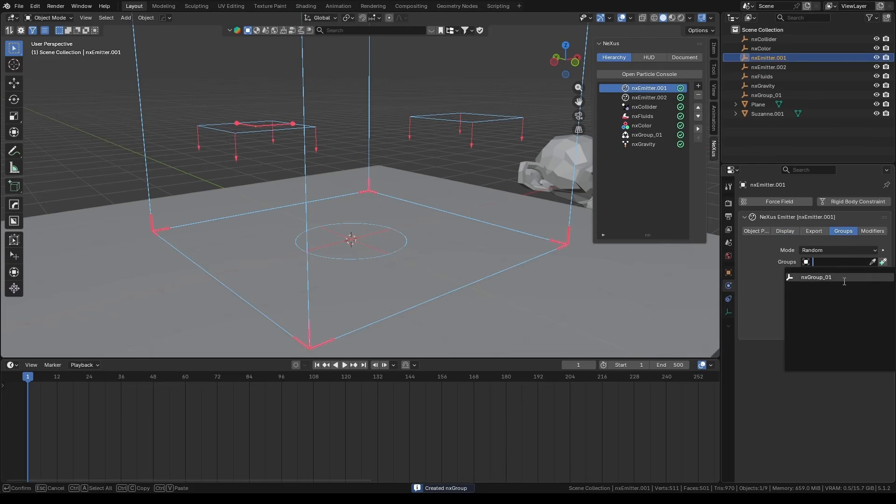
# - Add a second nxGroup object and assign nxGroup_02 to nxEmitter.002
pyautogui.click(676, 97)
pyautogui.click(698, 86)
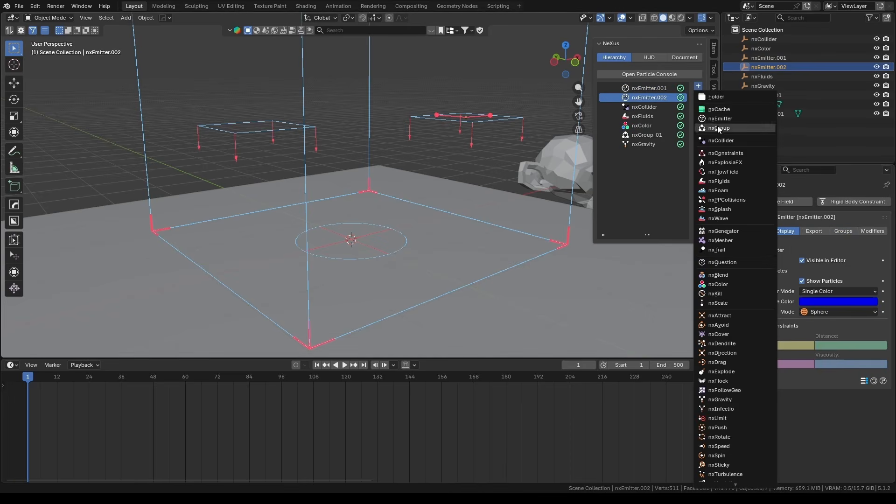
pyautogui.click(718, 127)
pyautogui.click(649, 98)
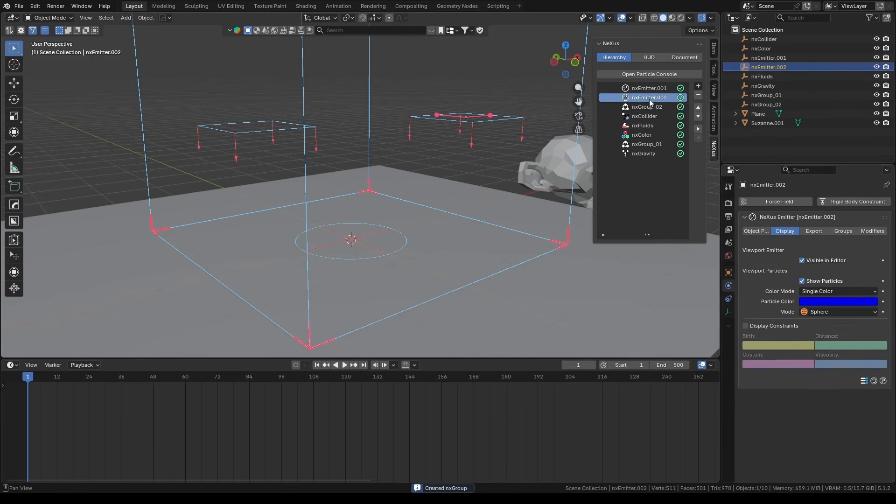
pyautogui.click(843, 231)
pyautogui.click(835, 262)
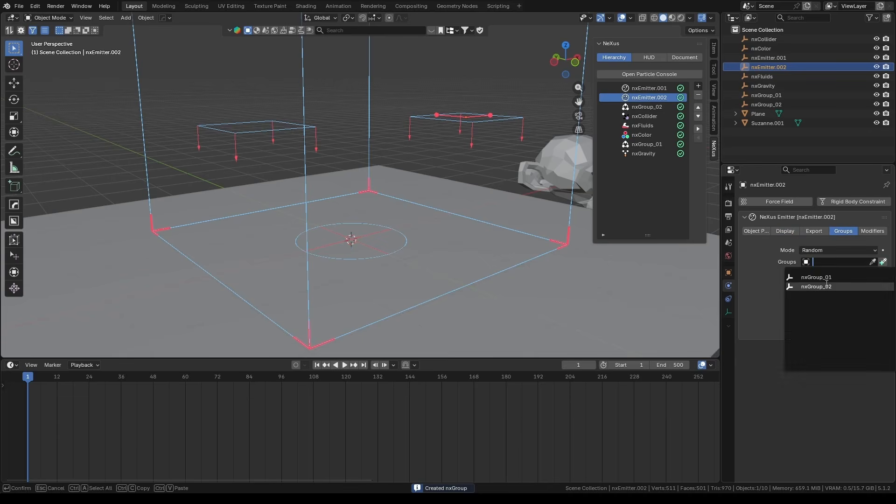
pyautogui.click(826, 285)
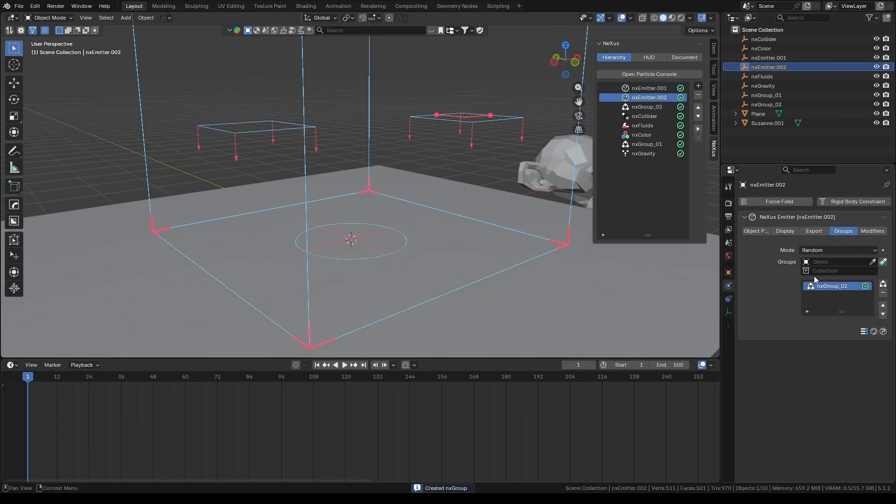
# - Restrict the nxColor modifier to particles in nxGroup_01 and play the simulation to compare both emitters
pyautogui.click(652, 145)
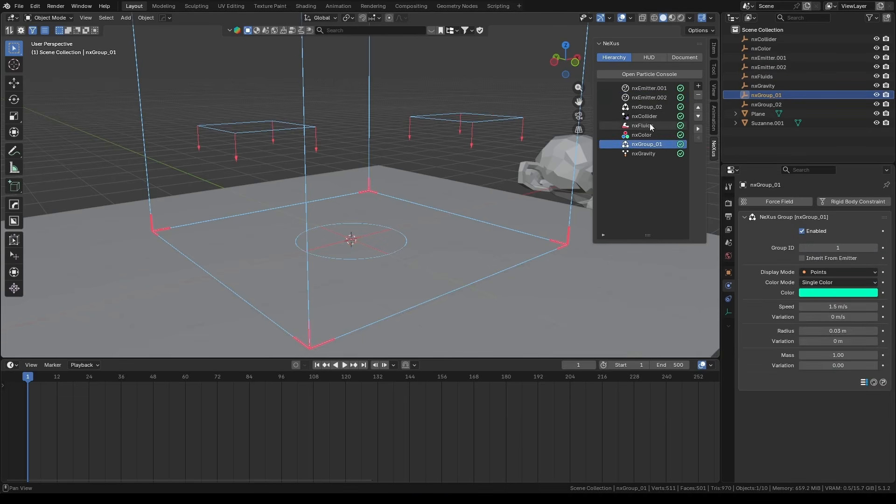
pyautogui.click(648, 136)
pyautogui.click(796, 230)
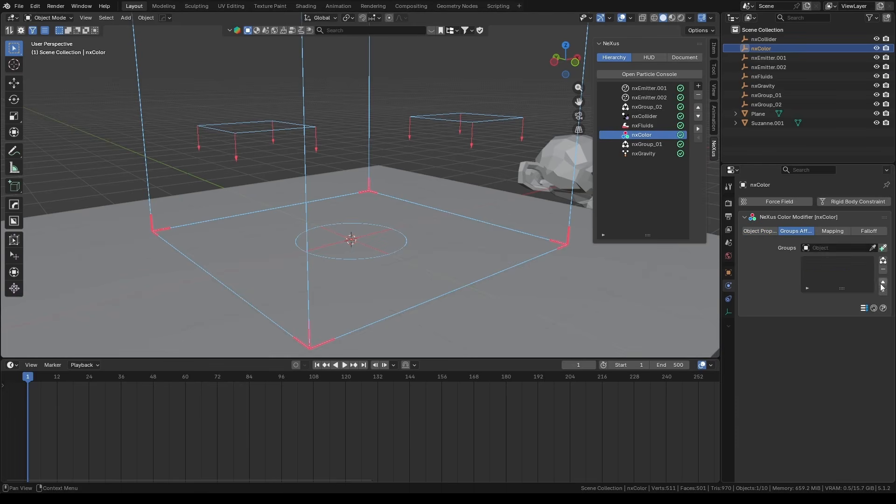
pyautogui.click(821, 247)
pyautogui.click(811, 272)
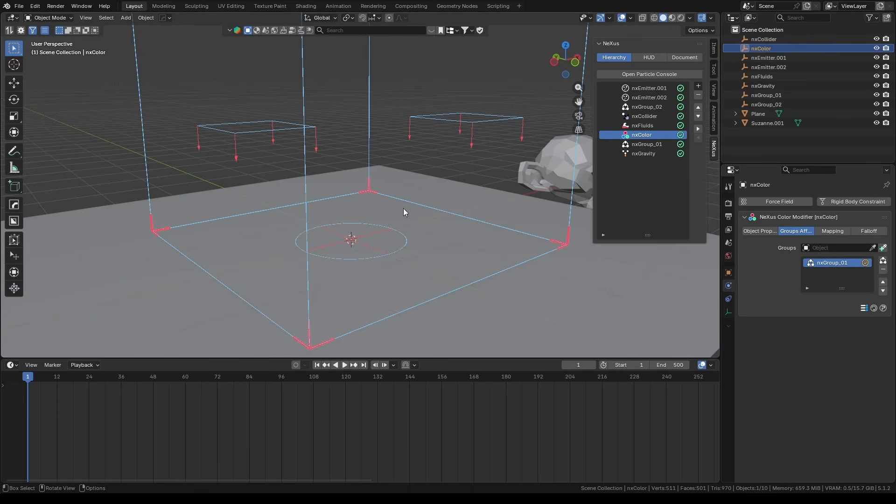
pyautogui.press('space')
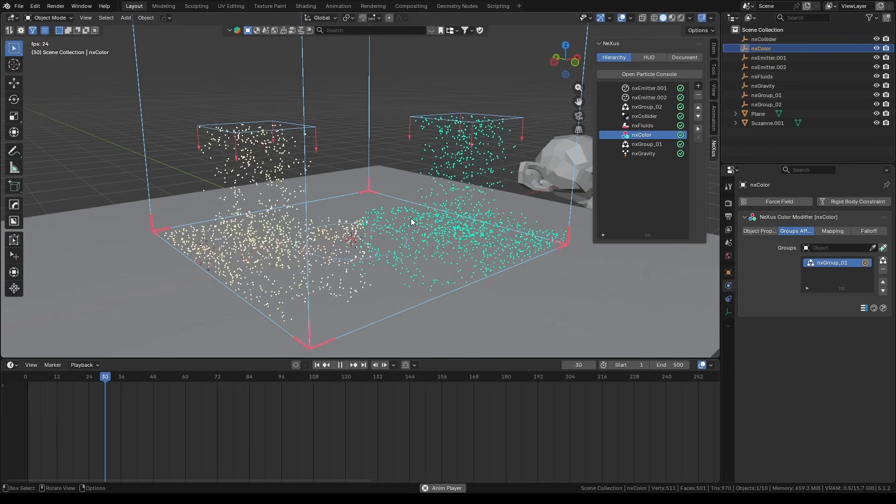
pyautogui.scroll(2, 412, 220)
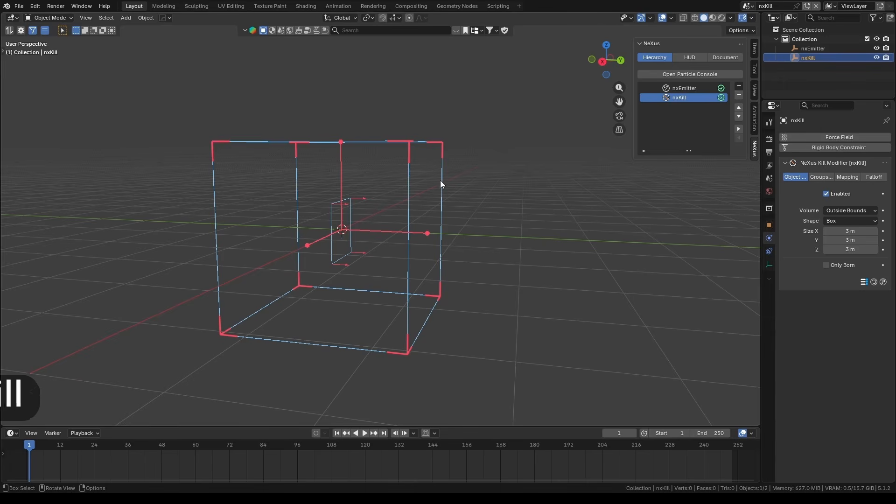
# - Play the nxKill scene and examine how particles behave at the edge of the box-shaped kill volume
pyautogui.moveTo(487, 209); pyautogui.dragTo(510, 203, button='middle')
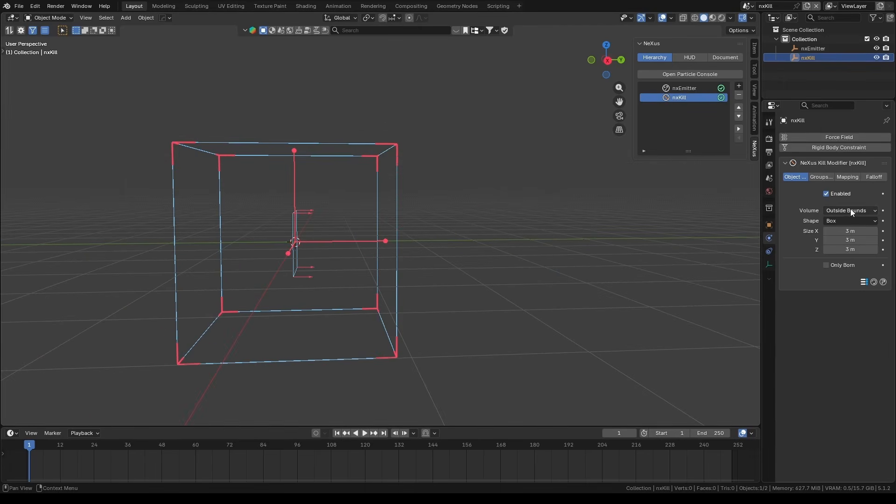
pyautogui.press('space')
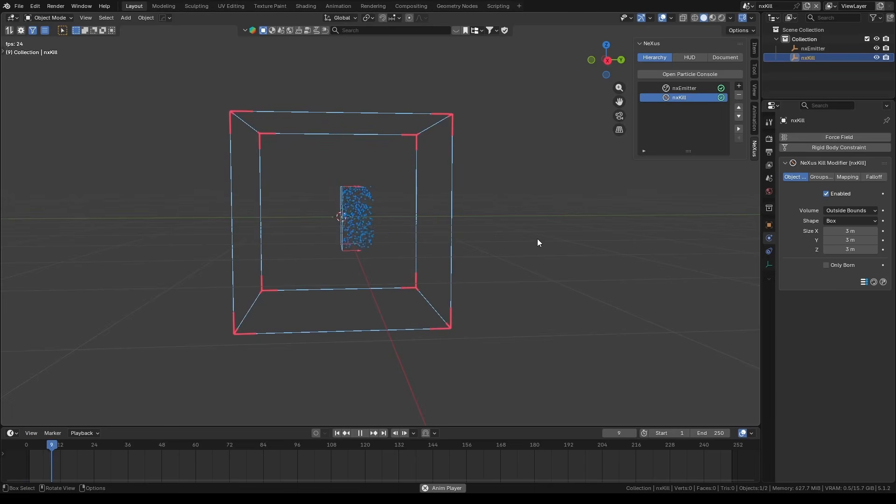
pyautogui.moveTo(538, 242); pyautogui.dragTo(480, 233, button='middle')
pyautogui.scroll(2, 509, 239)
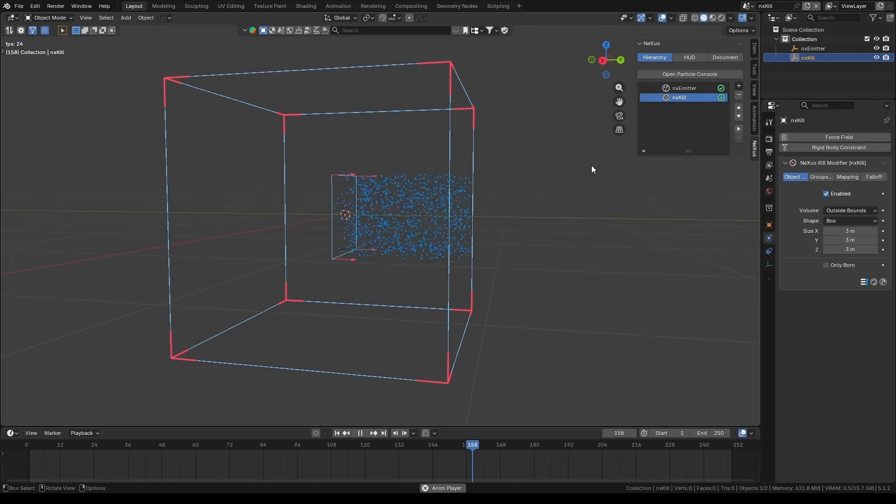
pyautogui.press('space')
# - Change the nxKill volume shape to Sphere with a 1 m radius and play the simulation
pyautogui.click(850, 220)
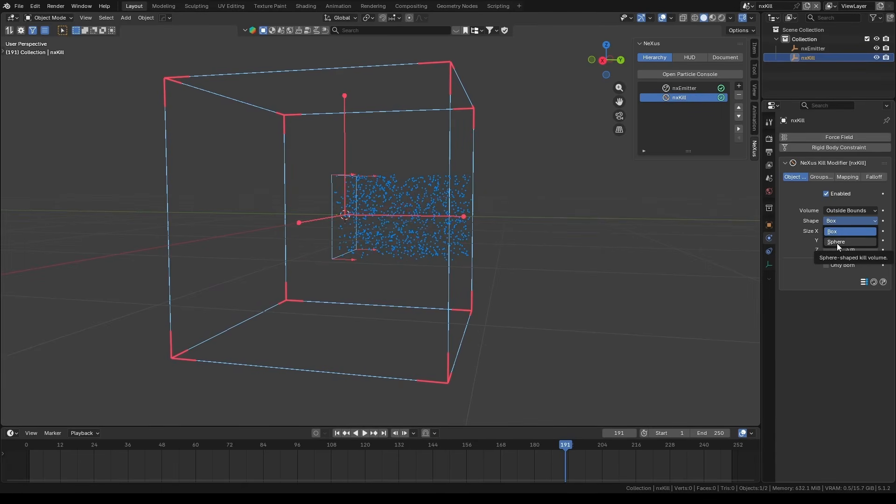
pyautogui.click(836, 242)
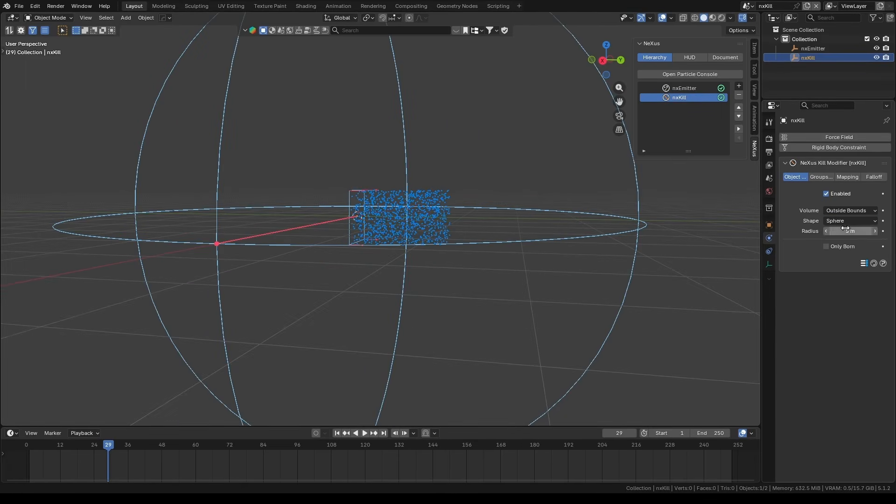
pyautogui.press('Return')
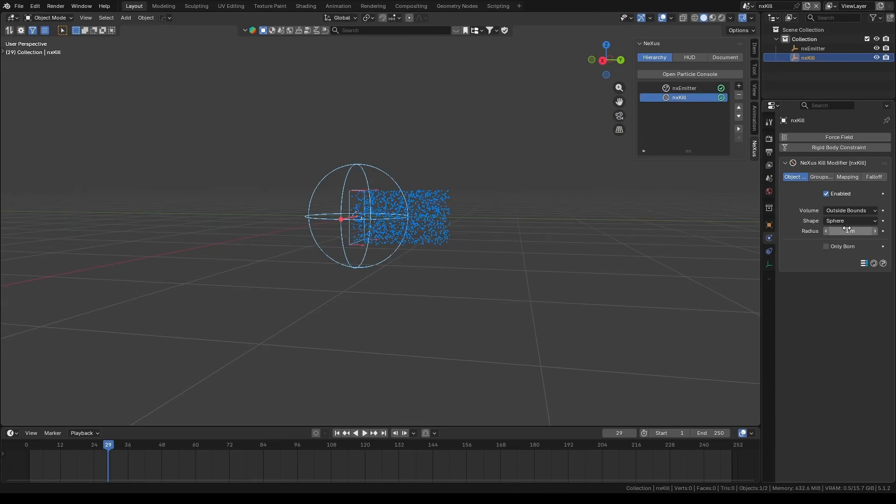
pyautogui.press('space')
pyautogui.scroll(3, 474, 201)
pyautogui.moveTo(473, 200)
pyautogui.mouseDown(button='middle')
pyautogui.moveTo(383, 211)
pyautogui.moveTo(485, 205)
pyautogui.mouseUp(button='middle')
pyautogui.scroll(2, 457, 200)
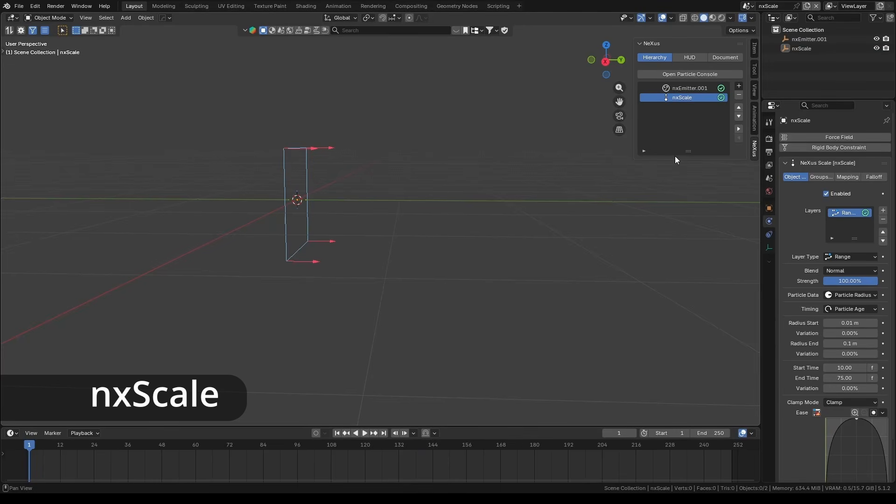
# - Widen the properties editor in the nxScale scene and bring the modifier's whole Ease curve into view
pyautogui.keyDown('shift'); pyautogui.moveTo(675, 156); pyautogui.dragTo(482, 219, button='middle'); pyautogui.keyUp('shift')
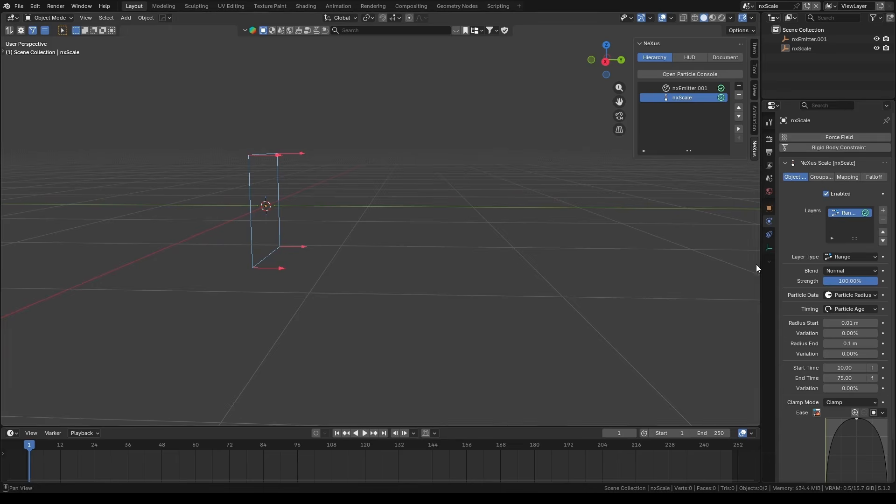
pyautogui.moveTo(761, 264); pyautogui.dragTo(696, 266)
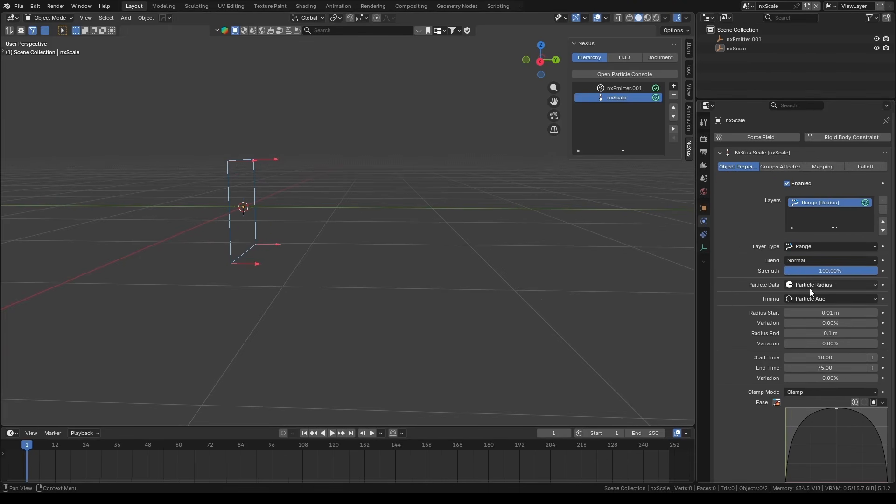
pyautogui.scroll(-2, 765, 374)
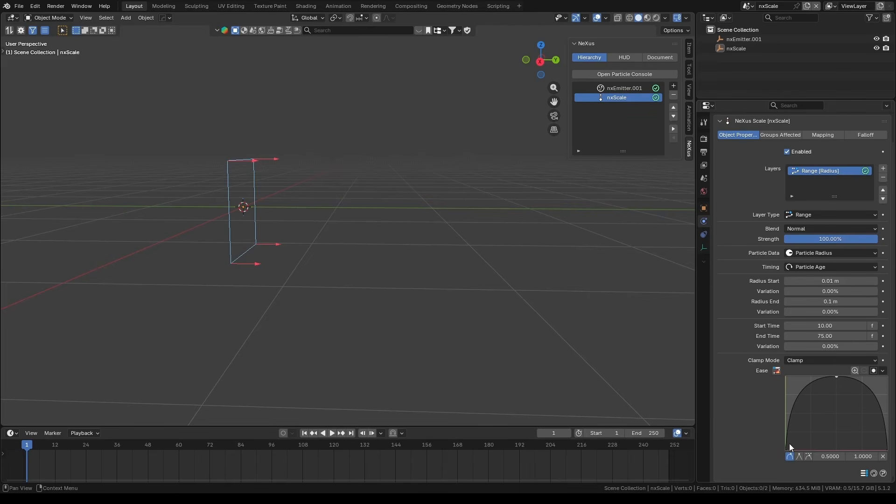
# - Play the nxScale simulation, examine the particle radius change in the right orthographic view, and return to the first frame
pyautogui.keyDown('shift'); pyautogui.moveTo(551, 297); pyautogui.dragTo(508, 295, button='middle'); pyautogui.keyUp('shift')
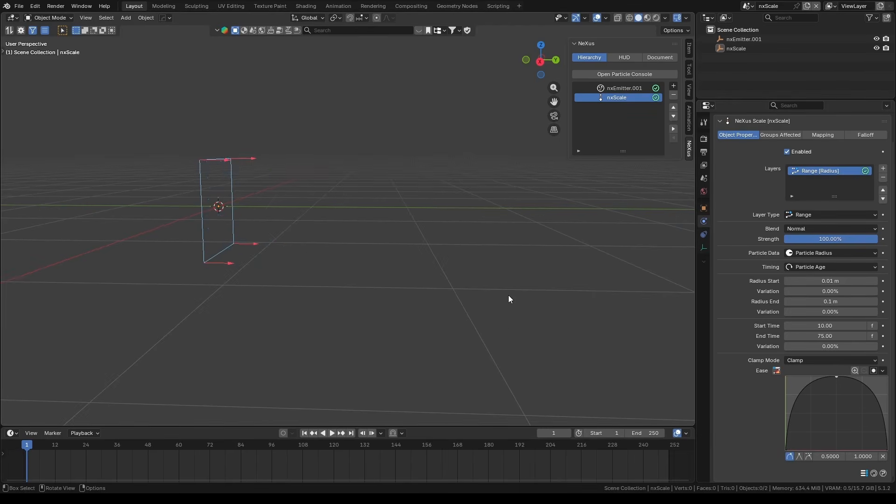
pyautogui.press('space')
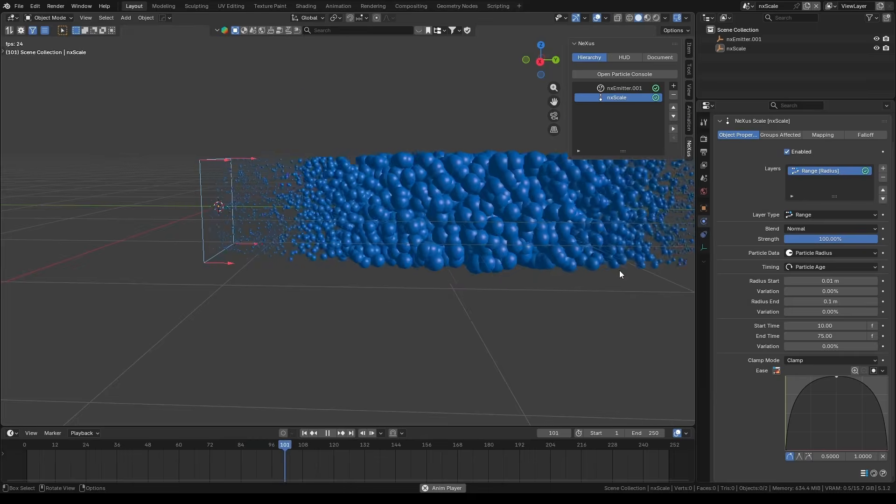
pyautogui.press('KP_1')
pyautogui.press('KP_3')
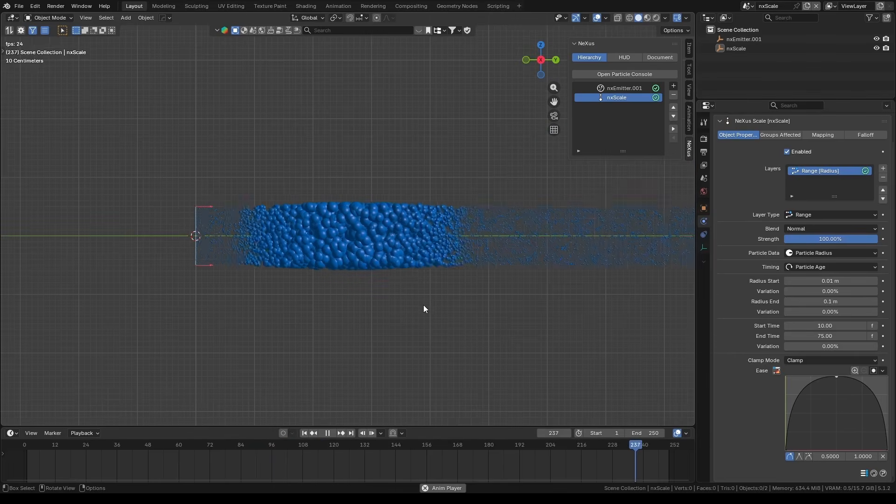
pyautogui.press('space')
pyautogui.hotkey('shift', 'Left')
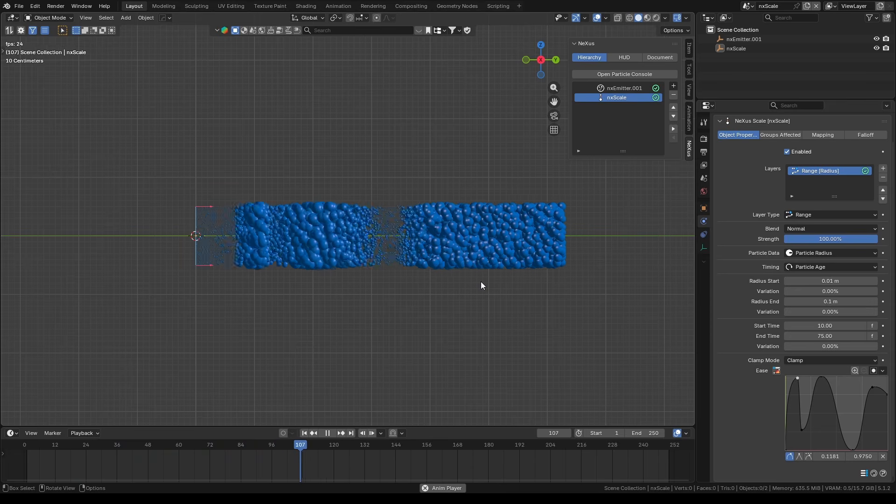
# - Play the nxAttract simulation and the nxAvoid simulation with the sphere as the obstacle
pyautogui.press('space')
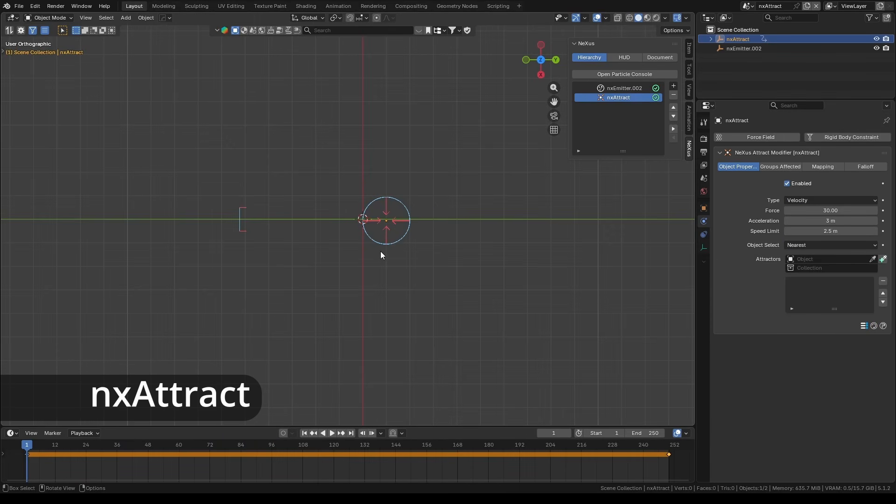
pyautogui.press('space')
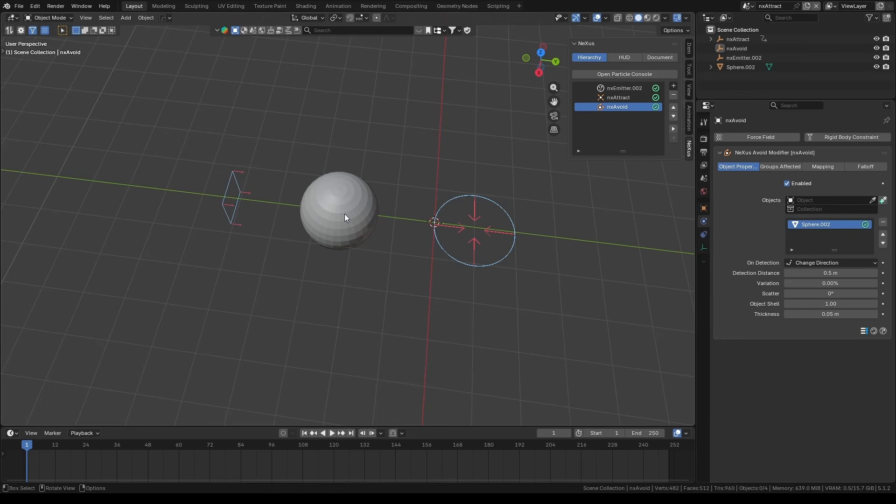
pyautogui.press('space')
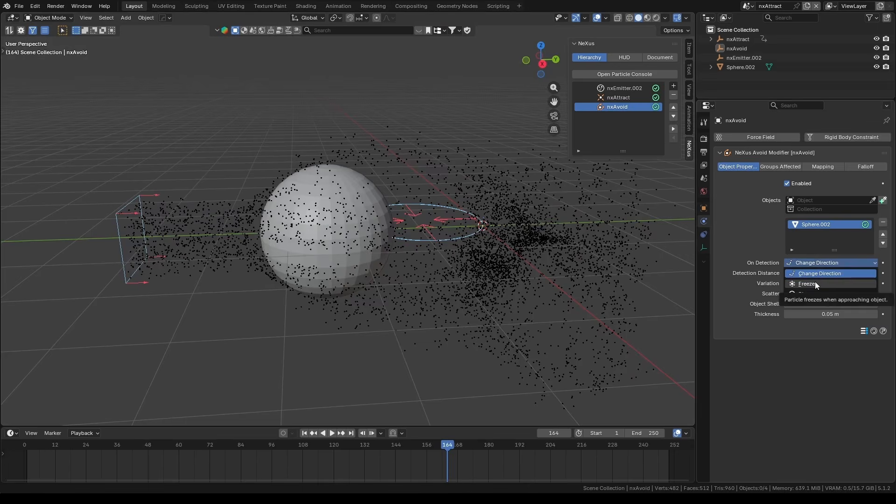
# - Set nxAvoid's On Detection behavior to Freeze and play the simulation from the first frame in the top orthographic view
pyautogui.click(807, 298)
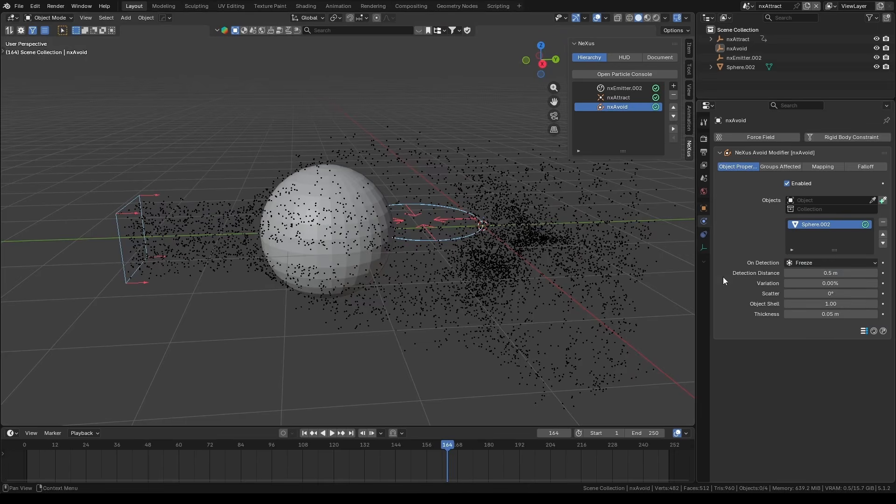
pyautogui.hotkey('shift', 'Left')
pyautogui.press('KP_7')
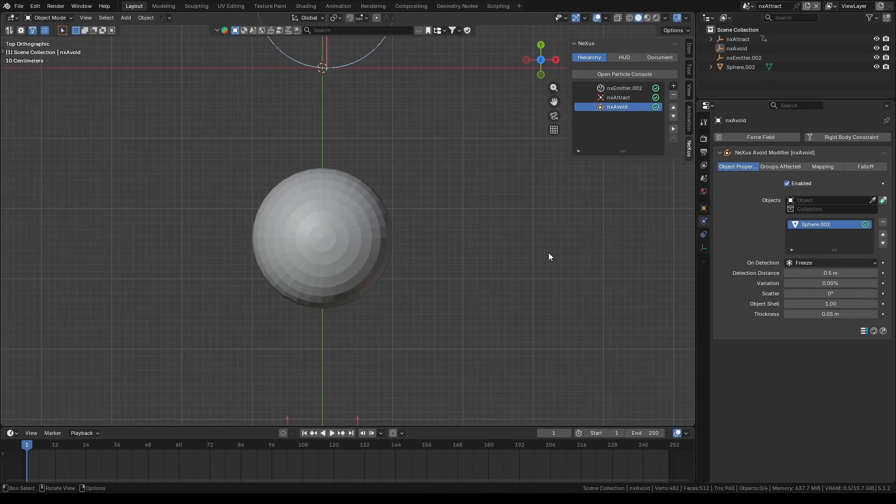
pyautogui.press('space')
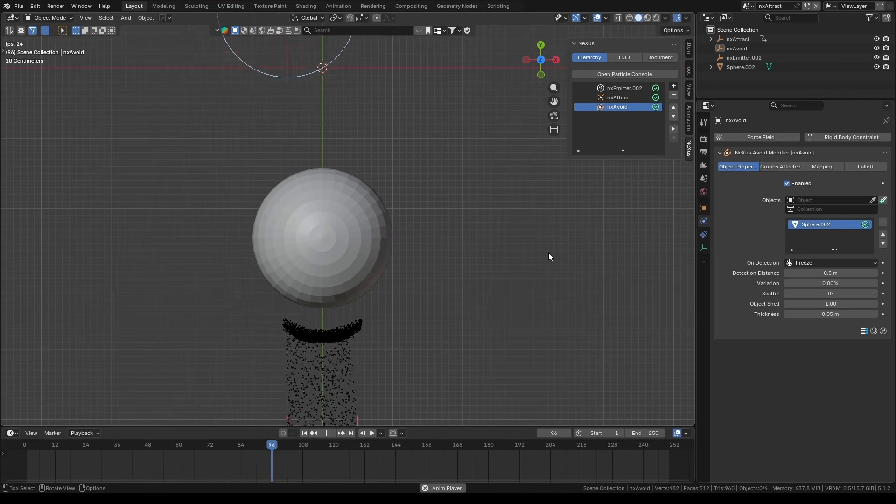
pyautogui.press('space')
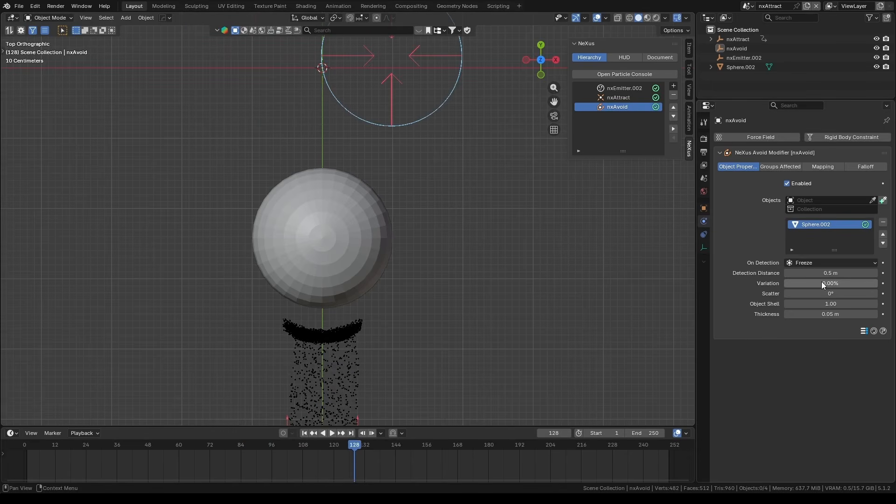
# - Set nxAvoid's Detection Distance to 0.1 m and replay the simulation from the first frame
pyautogui.hotkey('shift', 'Left')
pyautogui.click(836, 274)
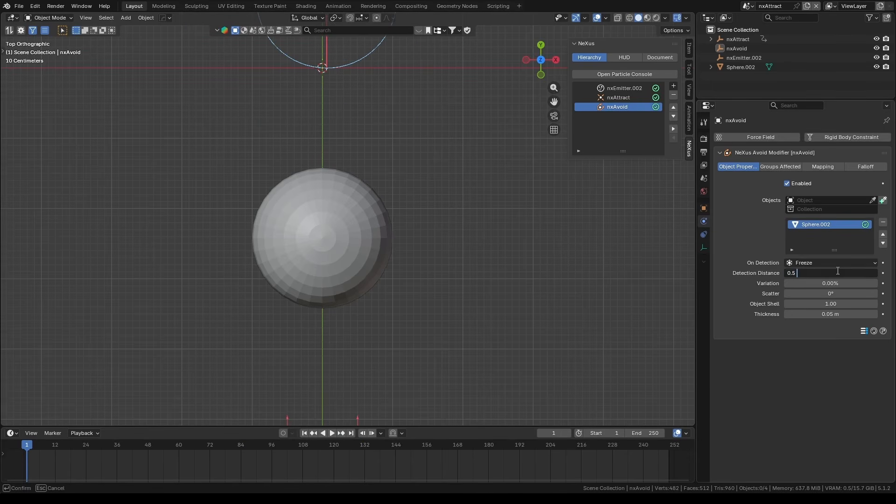
pyautogui.write('0.1')
pyautogui.press('Return')
pyautogui.press('space')
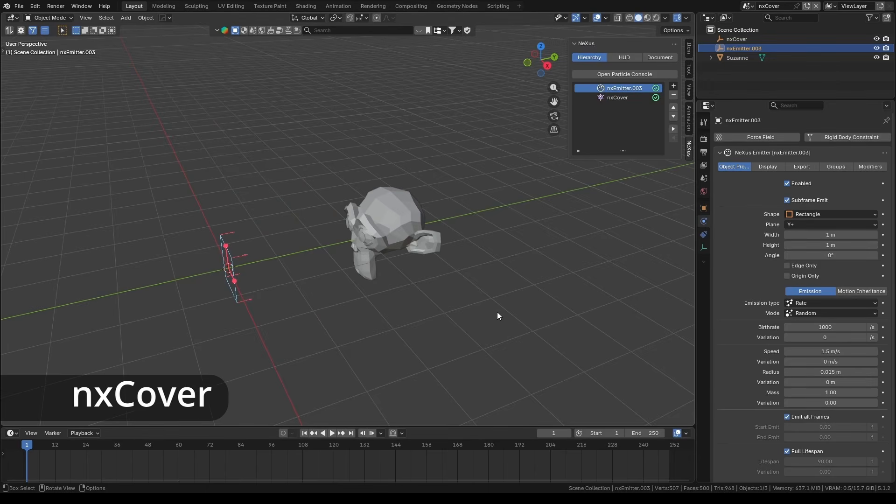
# - Play the nxCover simulation, examine how particles cover the Suzanne mesh, and select the nxCover modifier
pyautogui.moveTo(496, 312); pyautogui.dragTo(452, 310, button='middle')
pyautogui.press('space')
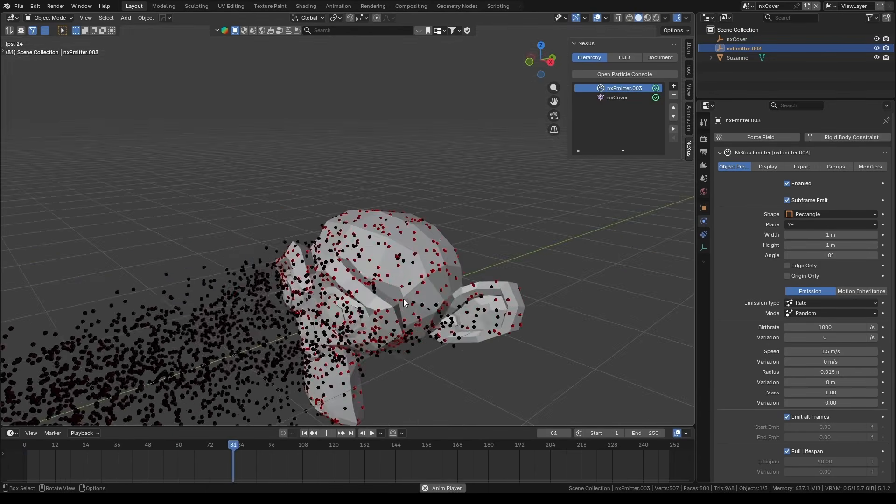
pyautogui.moveTo(403, 298); pyautogui.dragTo(550, 290, button='middle')
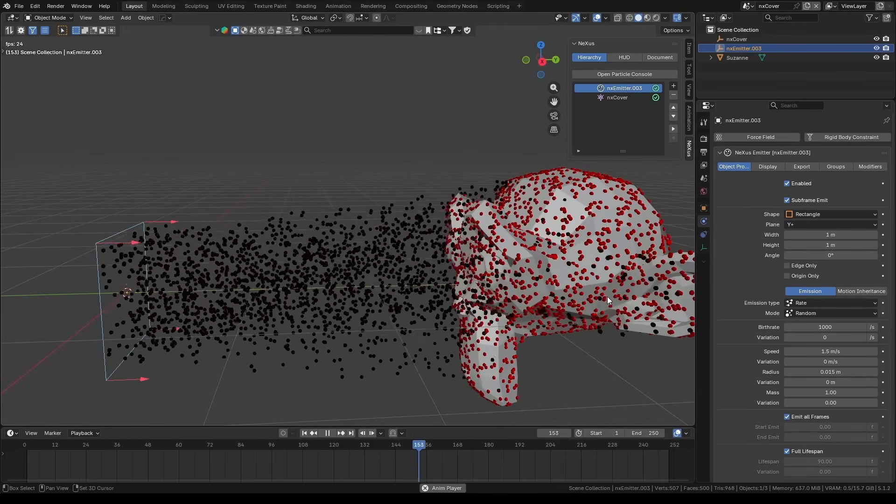
pyautogui.keyDown('shift'); pyautogui.moveTo(606, 296); pyautogui.dragTo(444, 237, button='middle'); pyautogui.keyUp('shift')
pyautogui.click(612, 97)
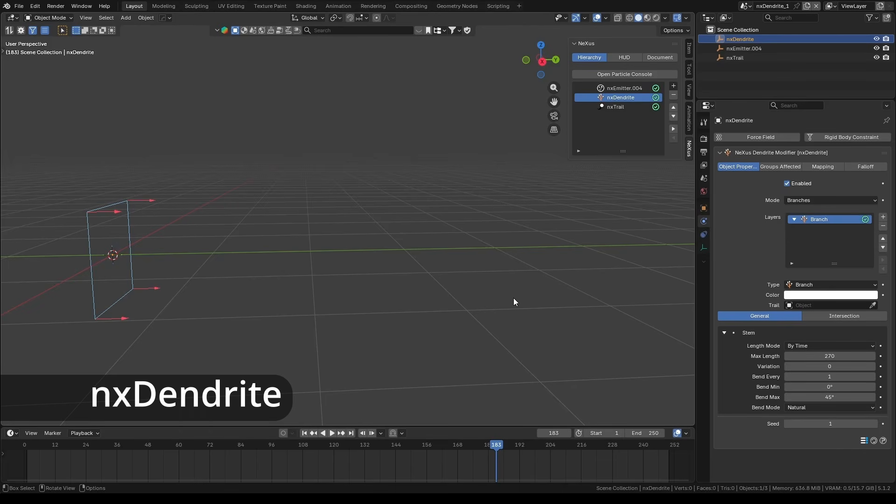
# - Play the nxDendrite simulation in Branches mode, examine the branching trails, and return to the first frame
pyautogui.scroll(-1, 477, 334)
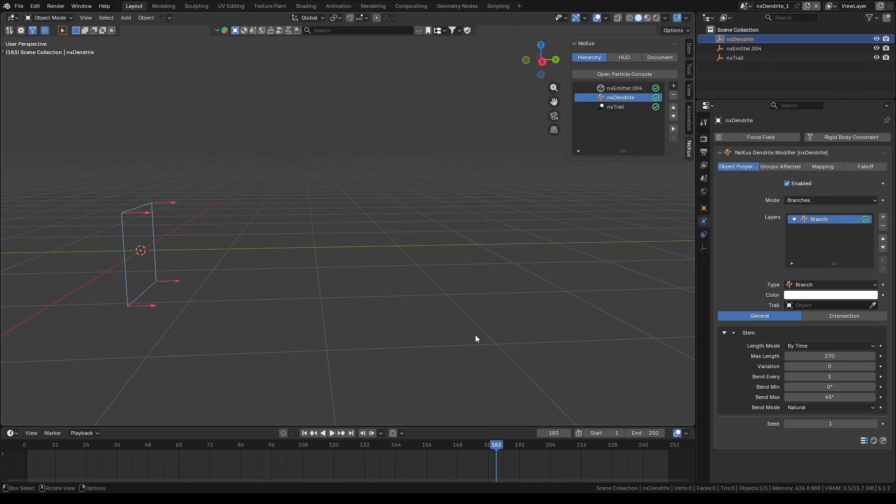
pyautogui.press('space')
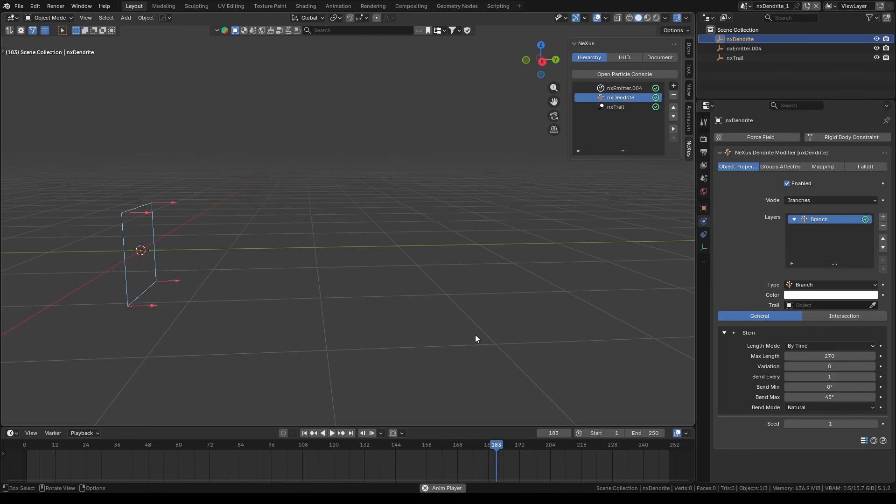
pyautogui.hotkey('shift', 'Left')
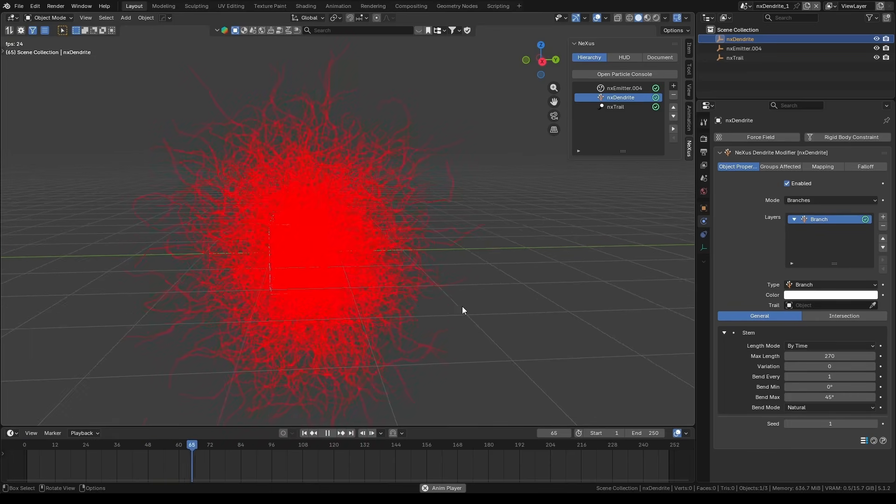
pyautogui.moveTo(465, 303); pyautogui.dragTo(443, 291, button='middle')
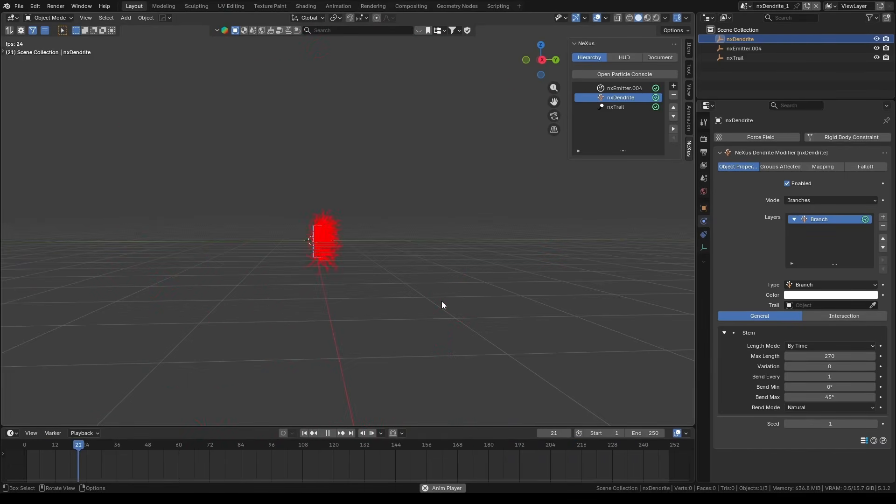
pyautogui.hotkey('shift', 'Left')
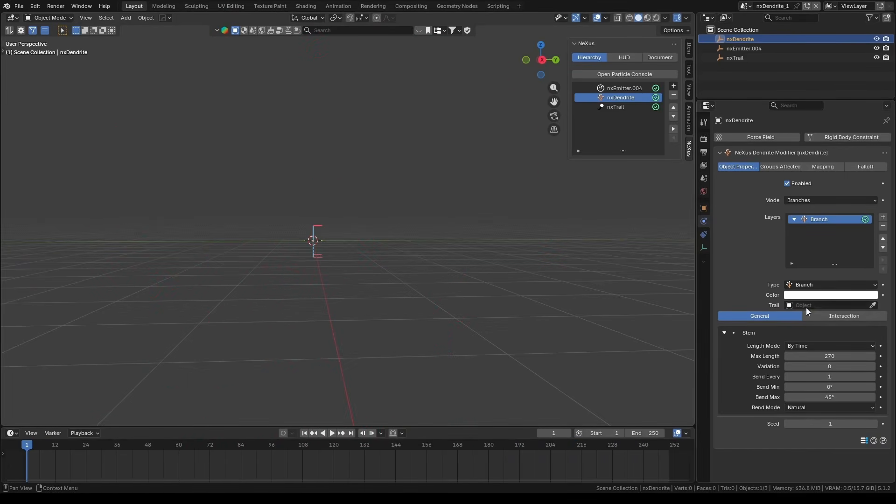
# - Change the nxDendrite mode to Network and play the simulation with its trails
pyautogui.click(810, 198)
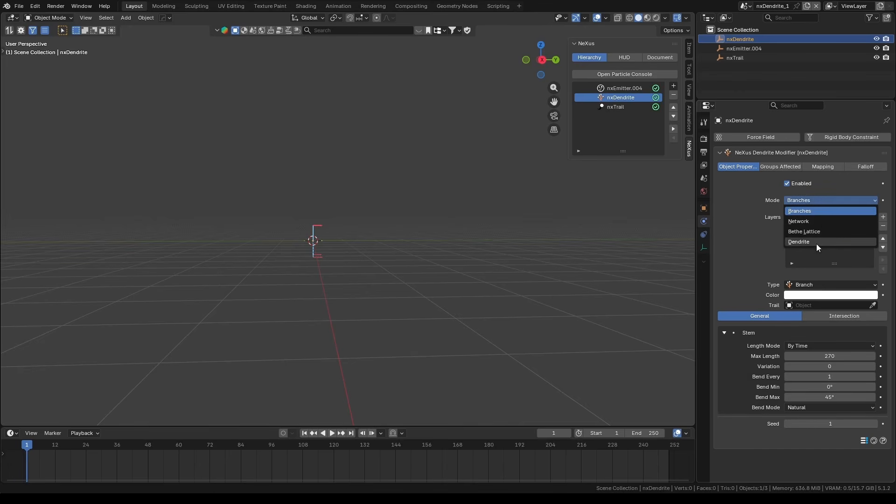
pyautogui.click(811, 220)
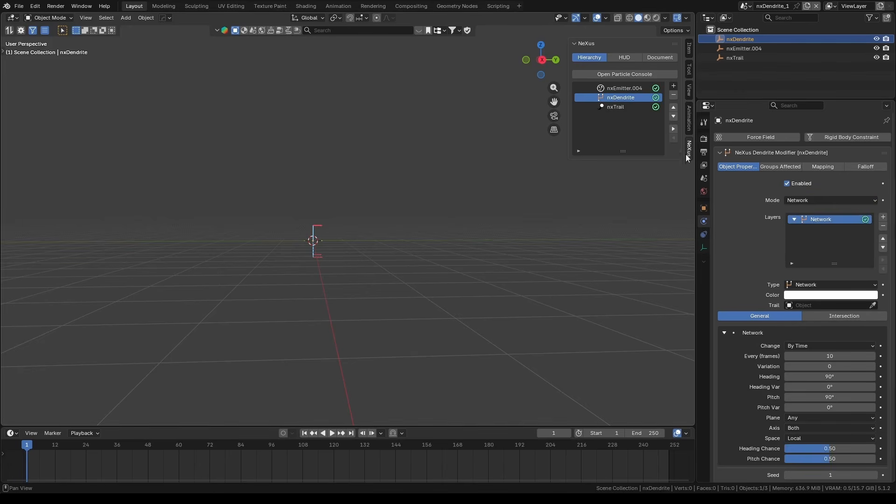
pyautogui.click(653, 108)
pyautogui.press('space')
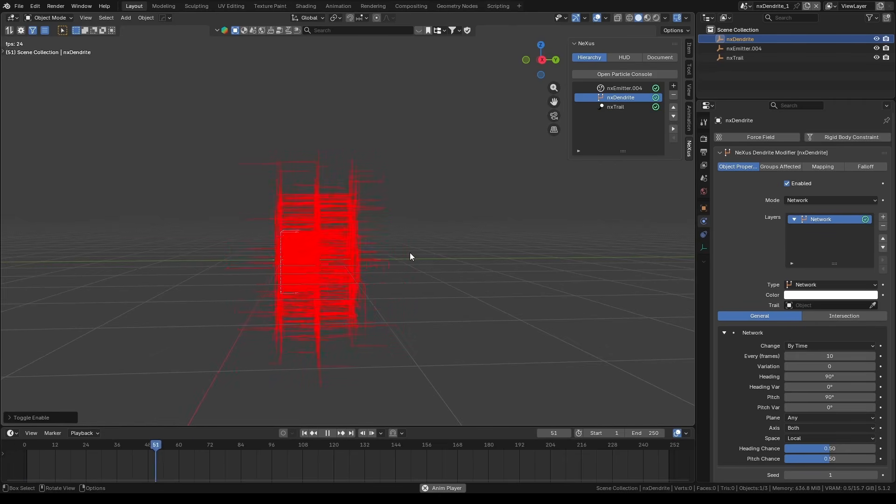
pyautogui.moveTo(410, 253)
pyautogui.mouseDown(button='middle')
pyautogui.moveTo(469, 284)
pyautogui.moveTo(354, 286)
pyautogui.moveTo(334, 256)
pyautogui.moveTo(421, 255)
pyautogui.moveTo(485, 265)
pyautogui.moveTo(359, 263)
pyautogui.moveTo(407, 265)
pyautogui.mouseUp(button='middle')
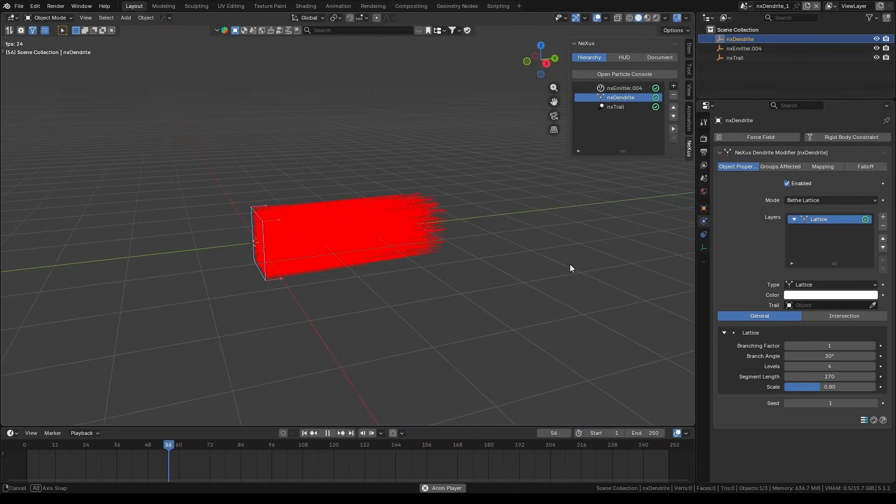
# - Examine the nxDendrite trail growth in Bethe Lattice and Dendrite modes from several angles
pyautogui.moveTo(570, 264); pyautogui.dragTo(562, 267, button='middle')
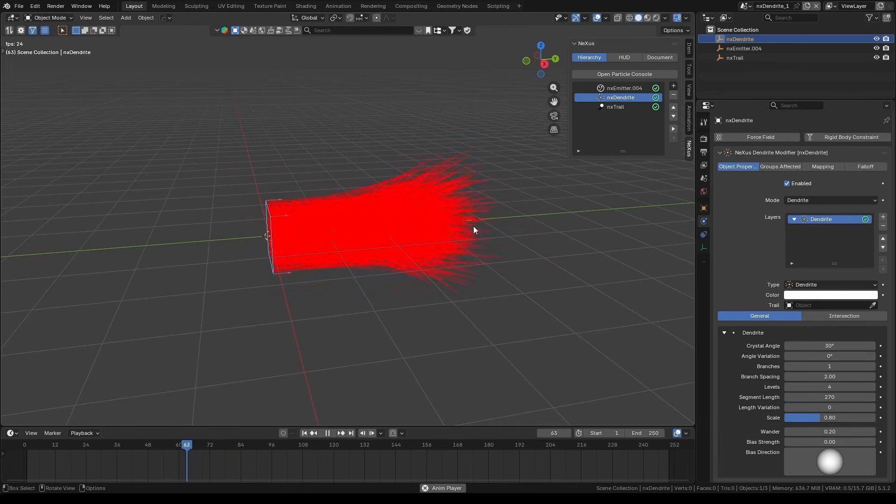
pyautogui.moveTo(531, 215); pyautogui.dragTo(575, 207, button='middle')
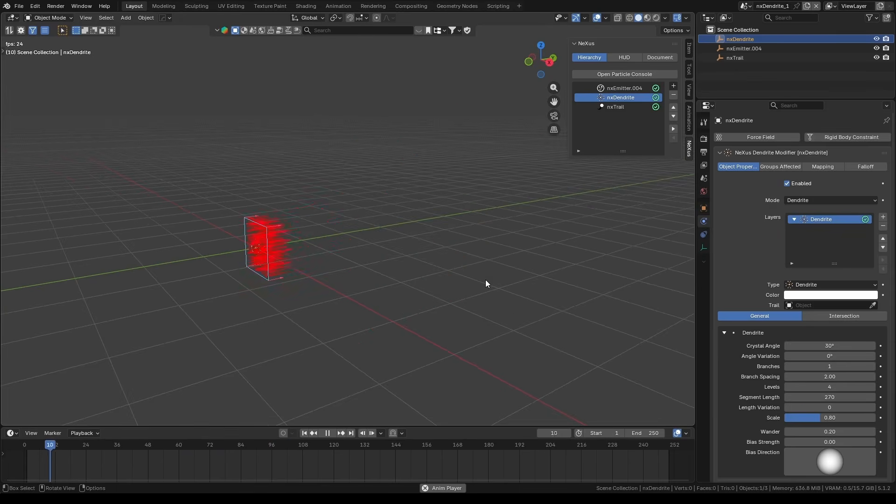
pyautogui.moveTo(485, 279); pyautogui.dragTo(537, 272, button='middle')
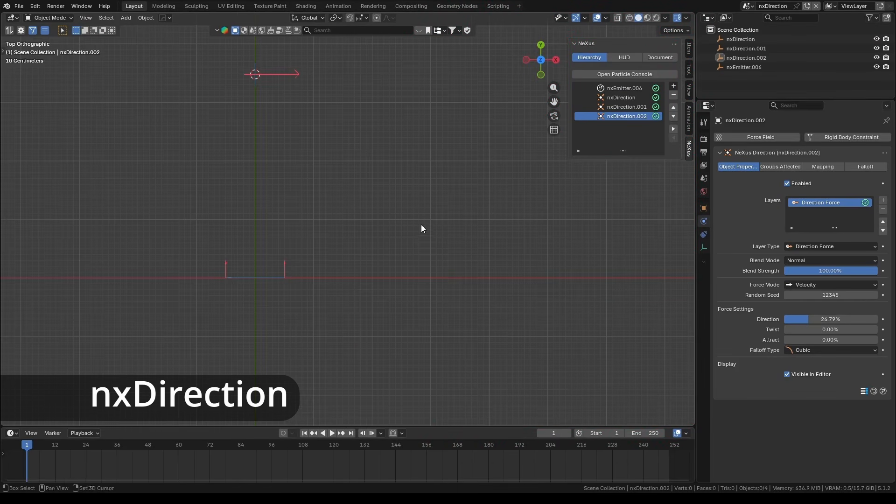
# - Play the nxDirection simulation in the top view and examine how the three direction forces steer the particle stream
pyautogui.keyDown('shift'); pyautogui.moveTo(421, 225); pyautogui.dragTo(403, 280, button='middle'); pyautogui.keyUp('shift')
pyautogui.press('space')
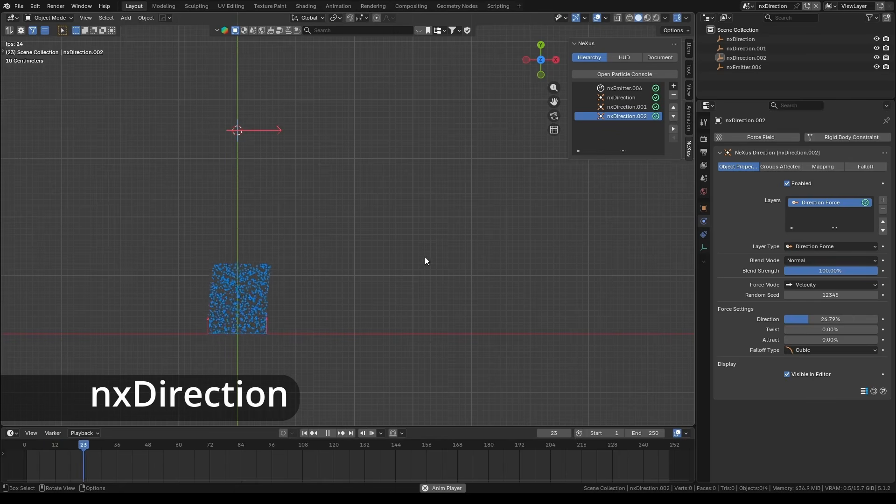
pyautogui.keyDown('shift'); pyautogui.moveTo(485, 229); pyautogui.dragTo(437, 300, button='middle'); pyautogui.keyUp('shift')
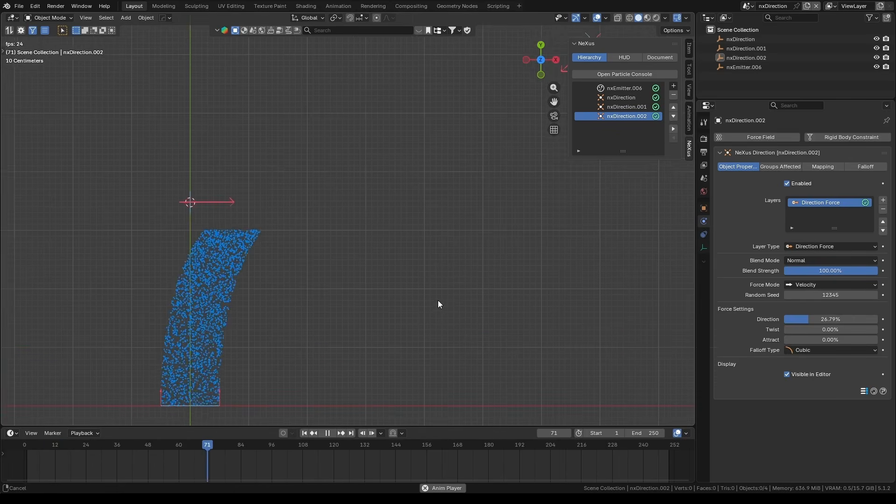
pyautogui.scroll(-1, 445, 294)
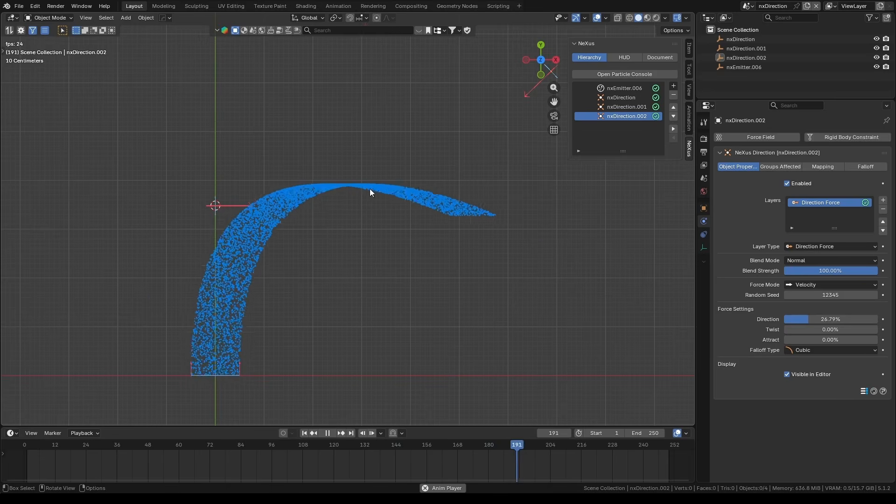
pyautogui.keyDown('shift'); pyautogui.moveTo(470, 152); pyautogui.dragTo(386, 172, button='middle'); pyautogui.keyUp('shift')
pyautogui.scroll(-2, 392, 137)
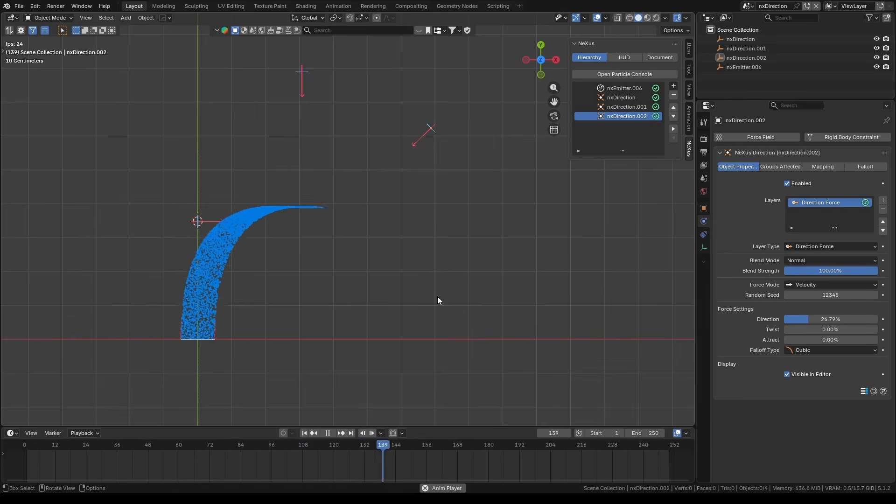
# - Show the settings of nxEmitter.006 in the nxDirection scene and stop the playback
pyautogui.click(637, 91)
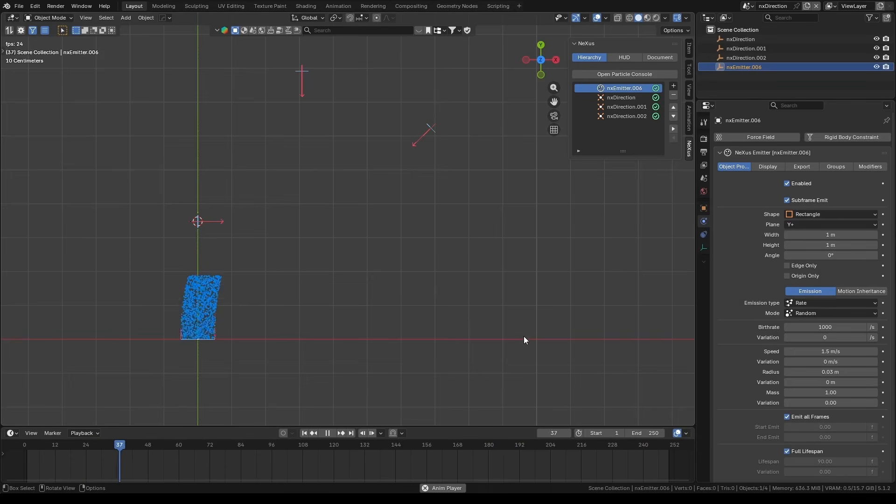
pyautogui.click(422, 261)
pyautogui.press('space')
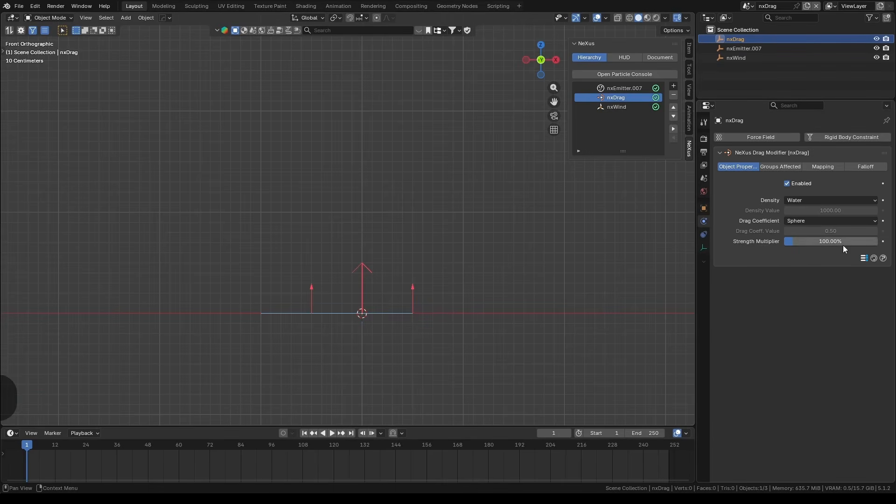
# - Check nxDrag's Density options, keep Water, and play the simulation to examine the drag on the particles up close
pyautogui.click(834, 201)
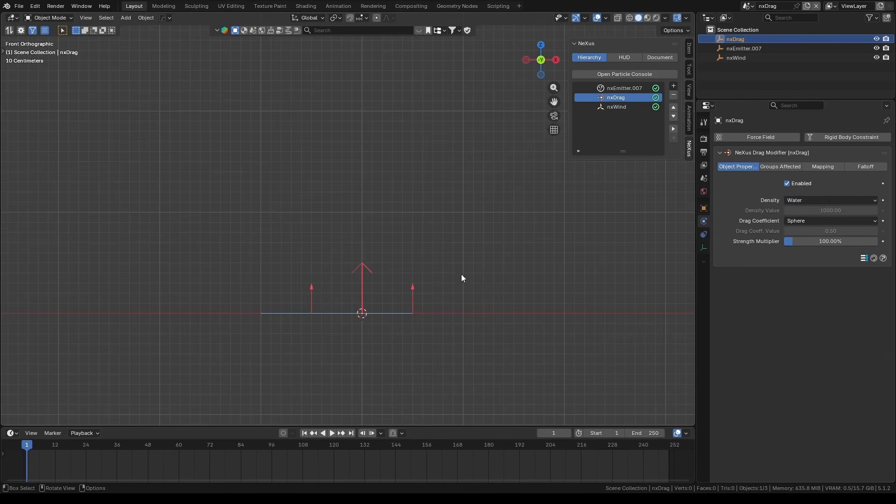
pyautogui.press('space')
pyautogui.scroll(3, 396, 310)
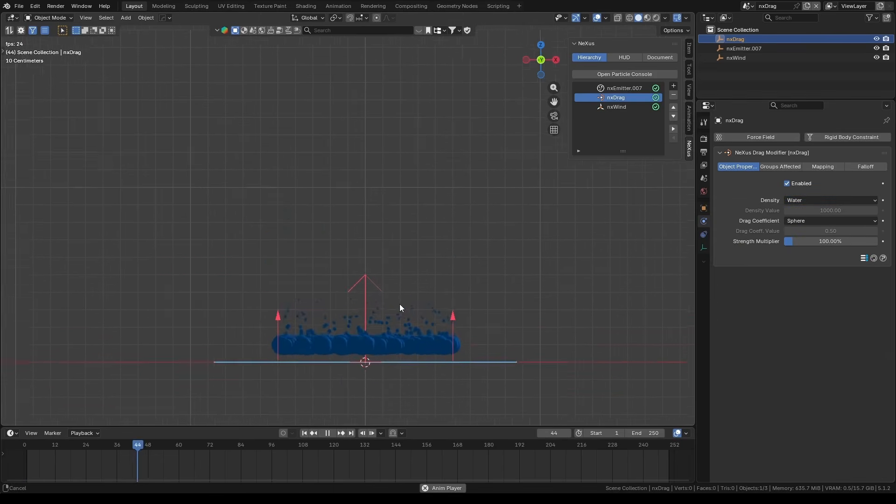
pyautogui.scroll(2, 400, 304)
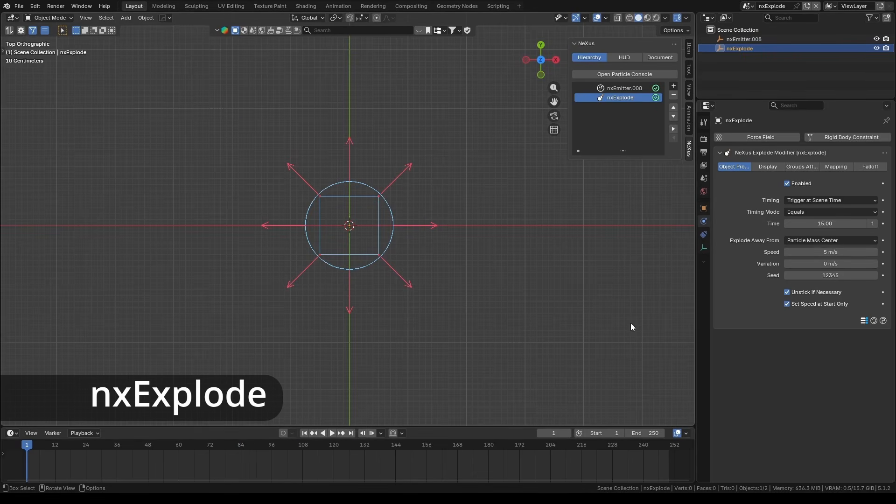
# - Play the nxExplode simulation and examine the particles bursting outward in the top orthographic view
pyautogui.press('space')
pyautogui.scroll(-1, 528, 296)
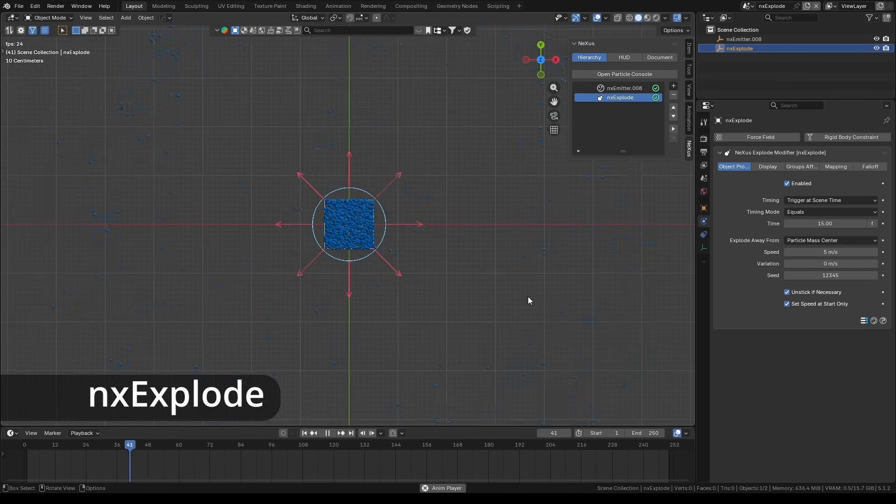
pyautogui.scroll(-1, 528, 296)
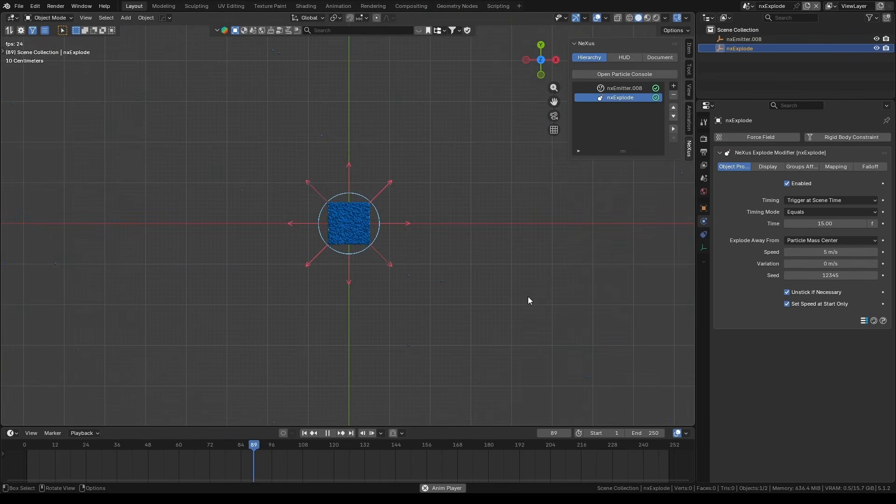
# - Replay the nxExplode simulation from the first frame in a closer view and examine the burst triggered at scene time
pyautogui.scroll(2, 529, 297)
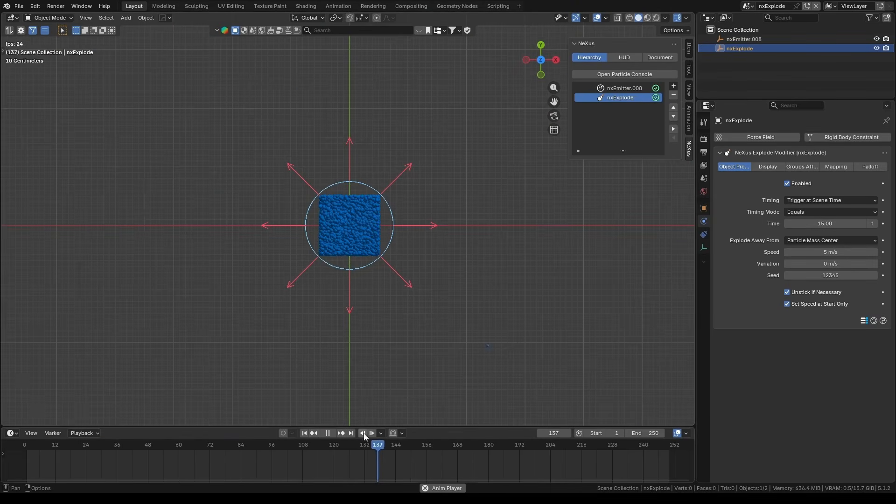
pyautogui.click(327, 433)
pyautogui.click(304, 433)
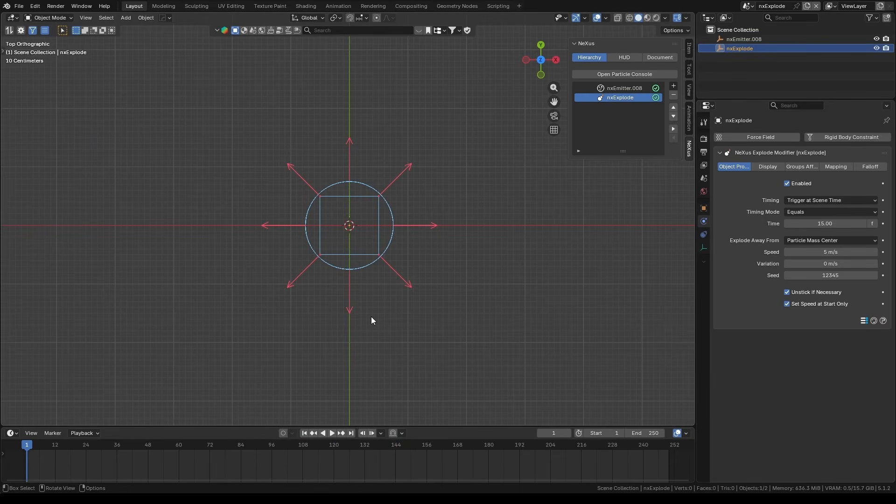
pyautogui.press('space')
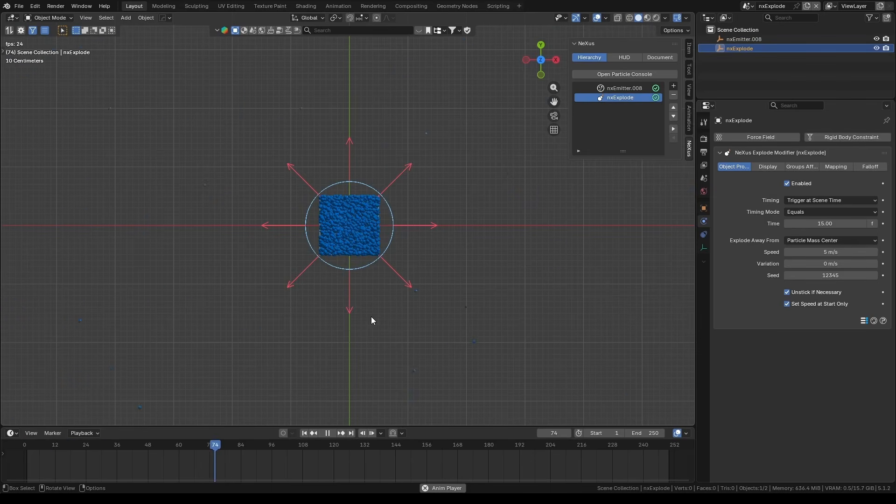
pyautogui.press('space')
# - Set nxExplode's Timing to Trigger at Particle Age and replay the simulation from the first frame
pyautogui.click(830, 200)
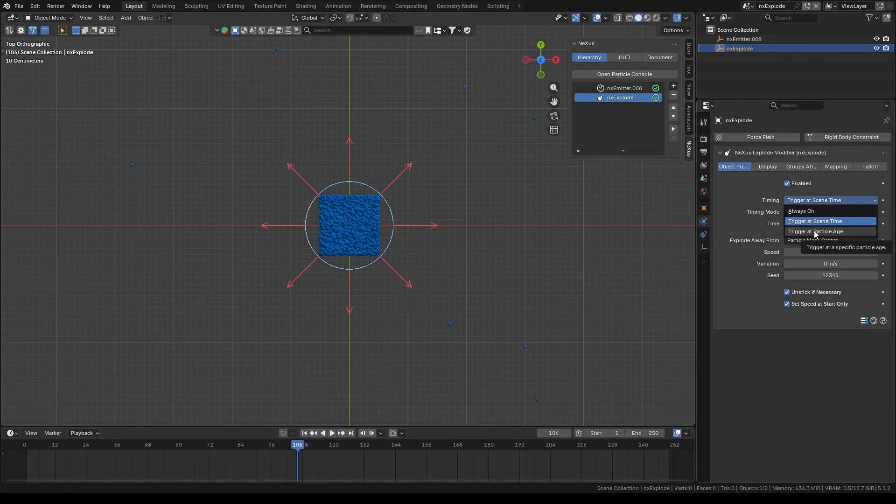
pyautogui.click(814, 232)
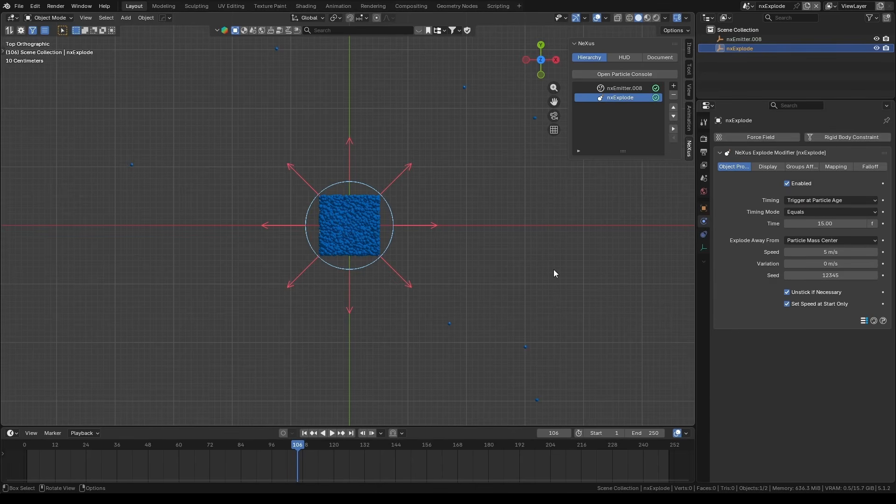
pyautogui.hotkey('shift', 'Left')
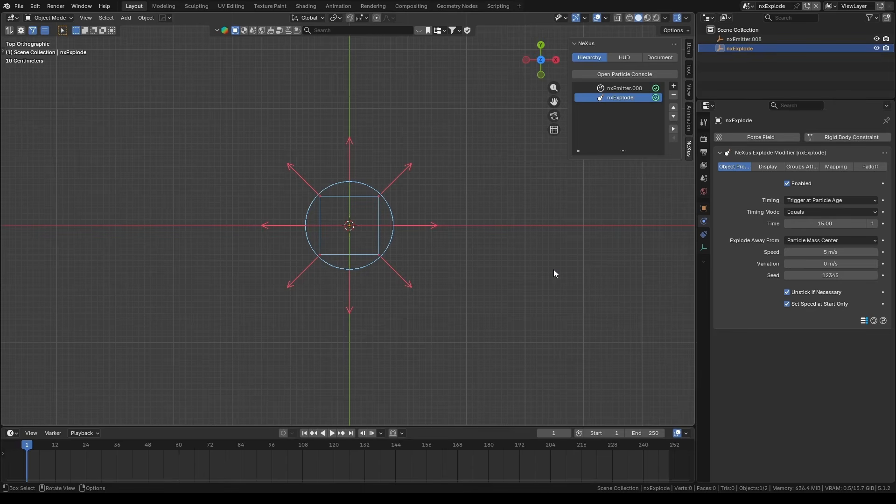
pyautogui.press('space')
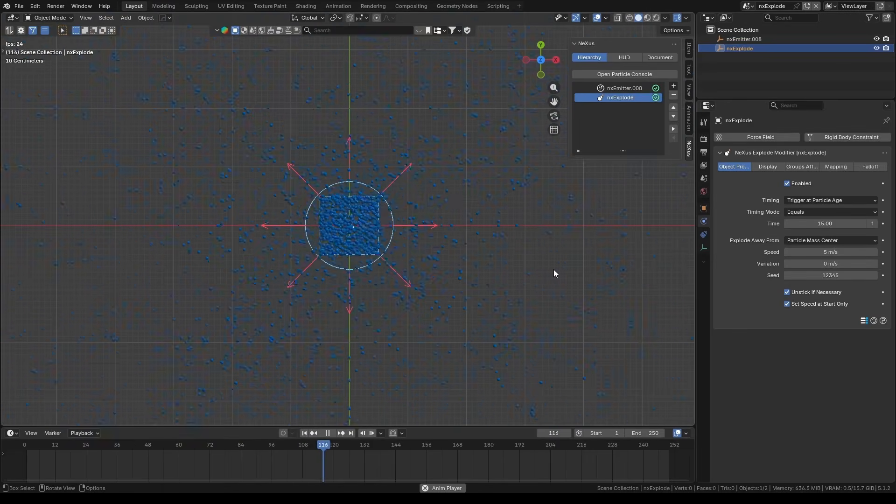
pyautogui.press('space')
# - Play the nxFlock simulation in perspective, and play it in the right orthographic view with the nxFlock modifier disabled for comparison
pyautogui.moveTo(533, 276); pyautogui.dragTo(516, 183, button='middle')
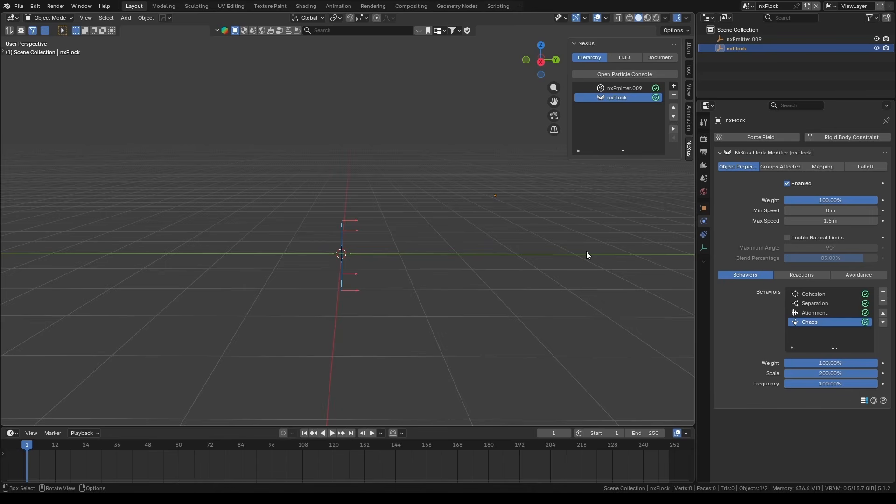
pyautogui.moveTo(497, 219); pyautogui.dragTo(415, 226, button='middle')
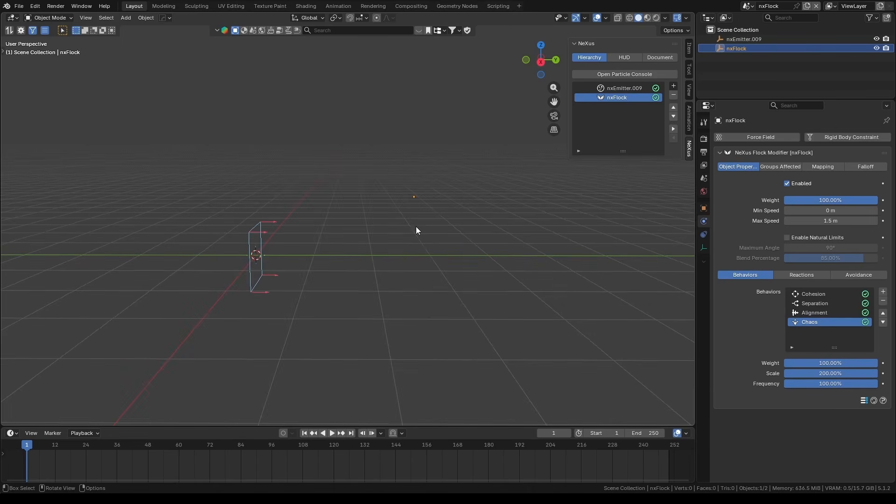
pyautogui.scroll(3, 434, 196)
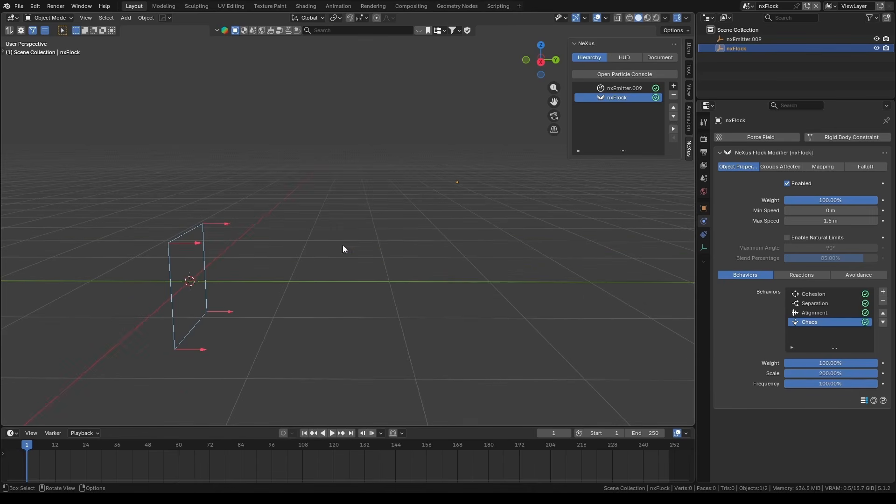
pyautogui.press('space')
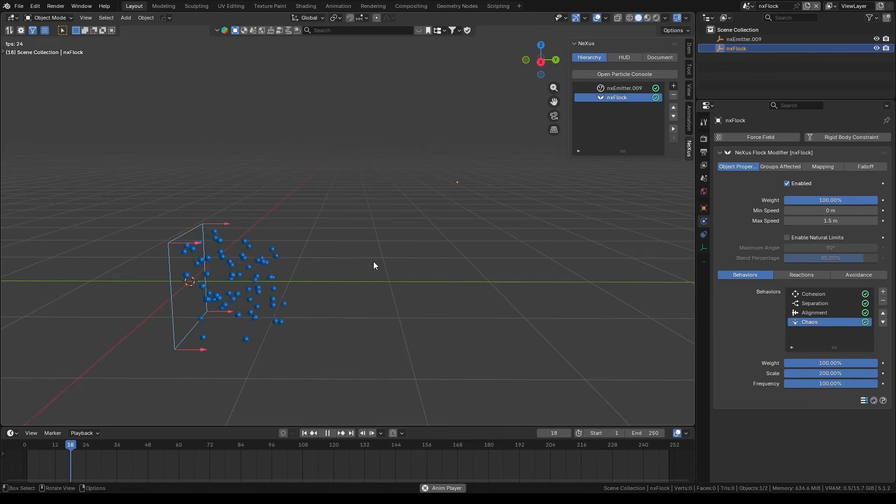
pyautogui.moveTo(409, 258); pyautogui.dragTo(433, 288, button='middle')
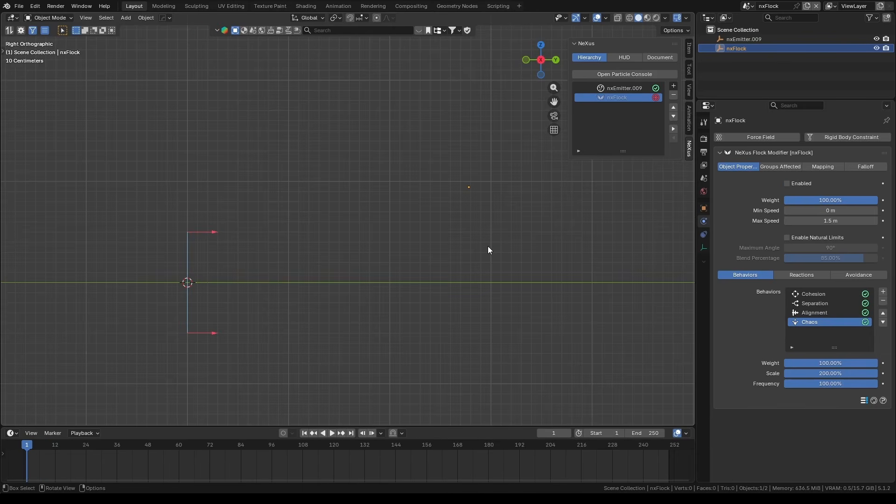
pyautogui.press('space')
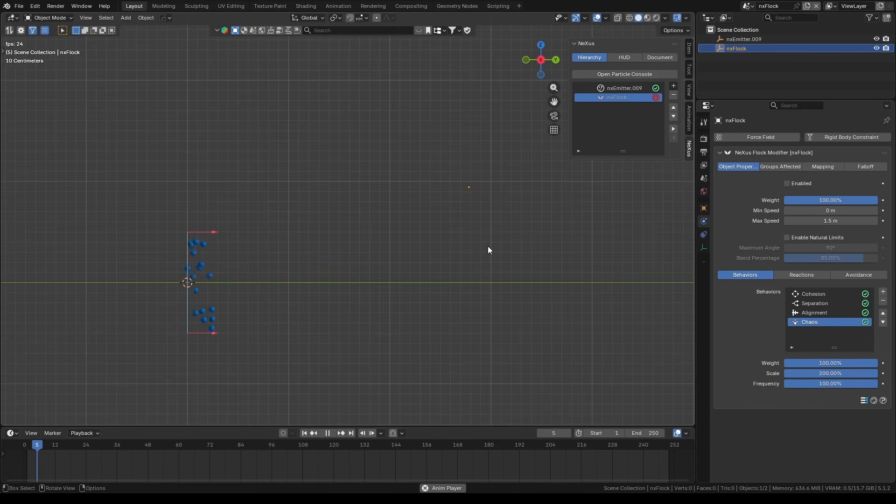
pyautogui.press('Escape')
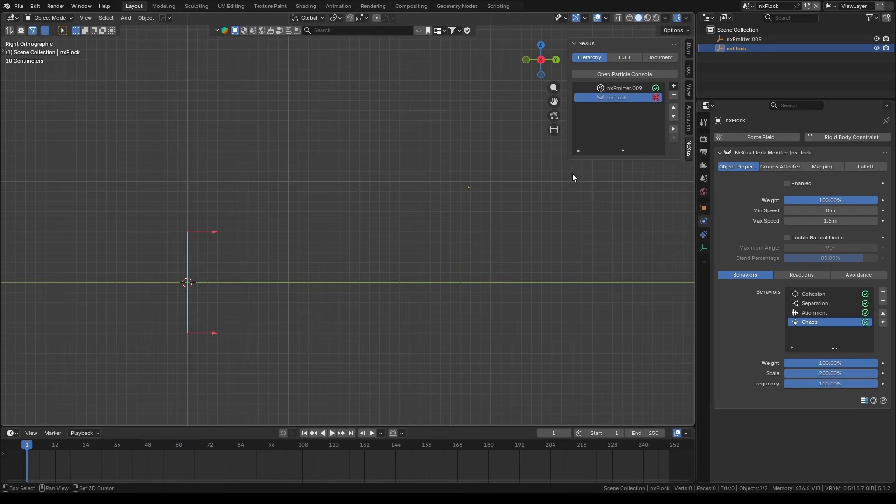
# - Re-enable the nxFlock modifier and play the simulation to examine the flocking particles from the side and at an angle
pyautogui.click(656, 97)
pyautogui.press('space')
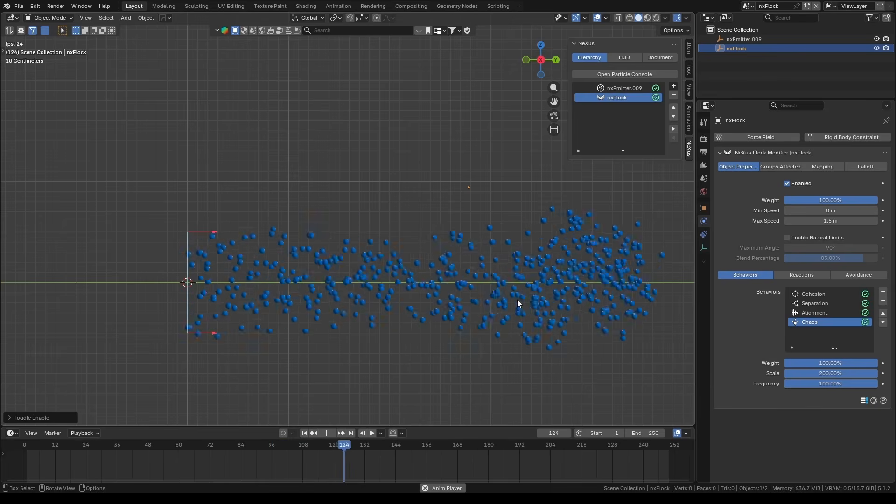
pyautogui.moveTo(517, 300); pyautogui.dragTo(565, 303, button='middle')
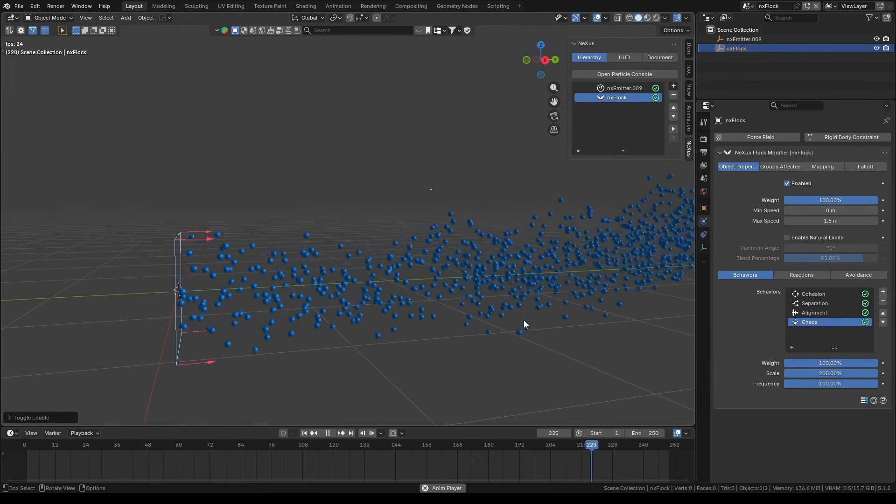
pyautogui.moveTo(524, 320); pyautogui.dragTo(585, 332, button='middle')
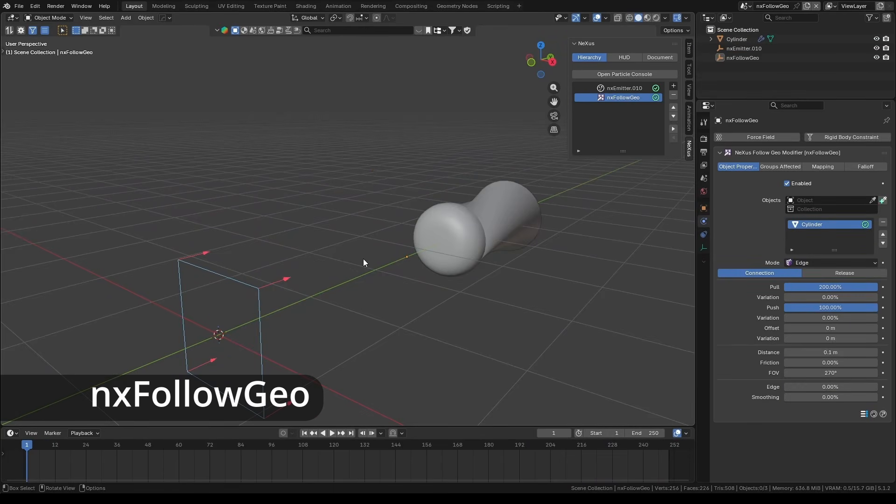
# - Play the nxFollowGeo simulation in the right orthographic view and examine how the particles follow the cylinder's surface
pyautogui.press('KP_3')
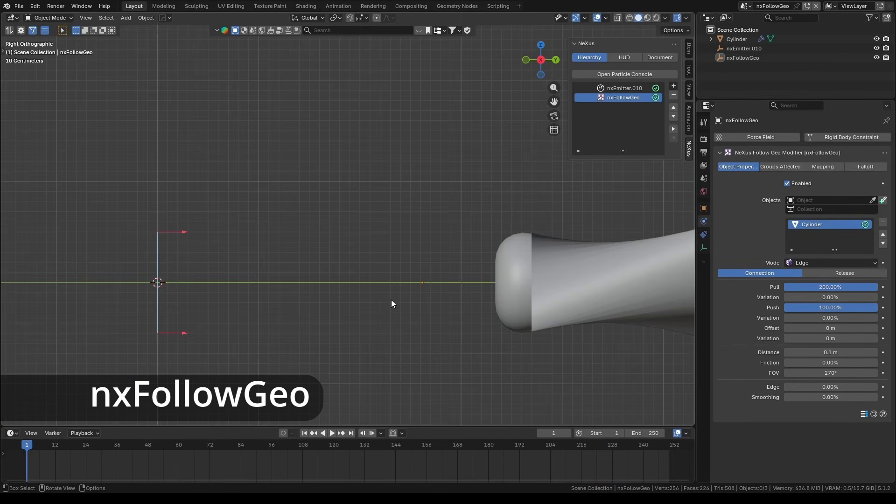
pyautogui.keyDown('shift'); pyautogui.moveTo(508, 276); pyautogui.dragTo(433, 283, button='middle'); pyautogui.keyUp('shift')
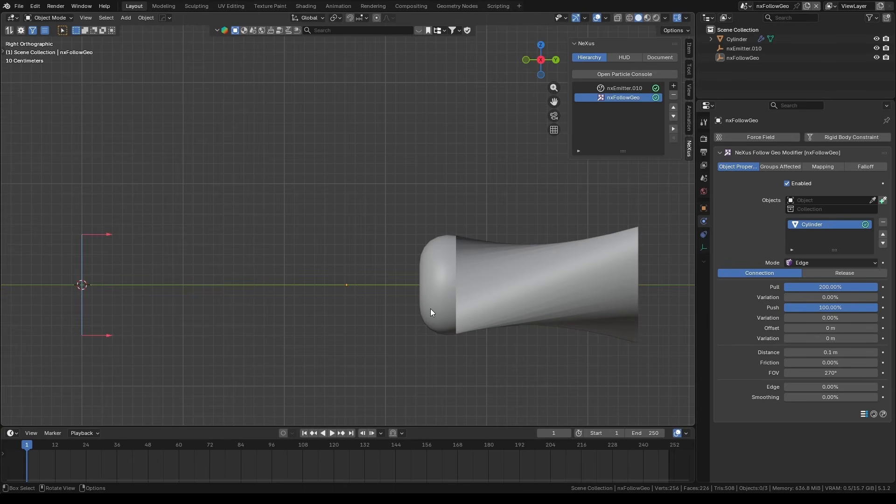
pyautogui.press('space')
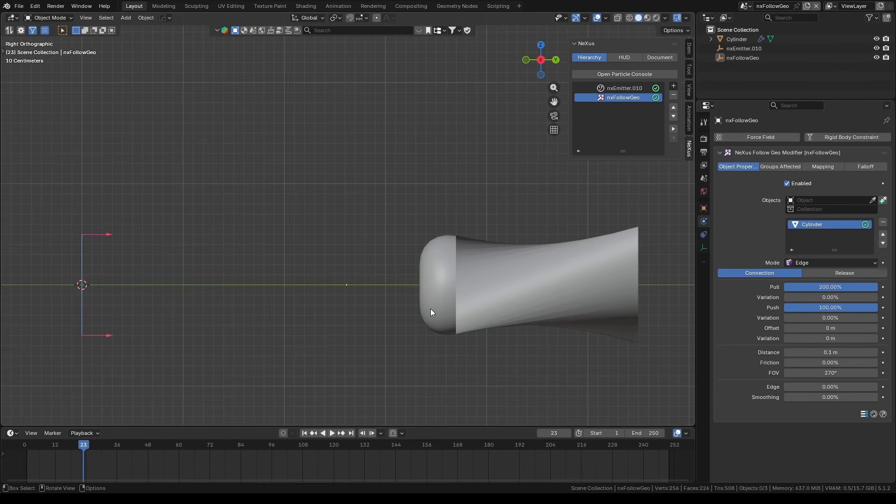
pyautogui.press('Escape')
pyautogui.press('space')
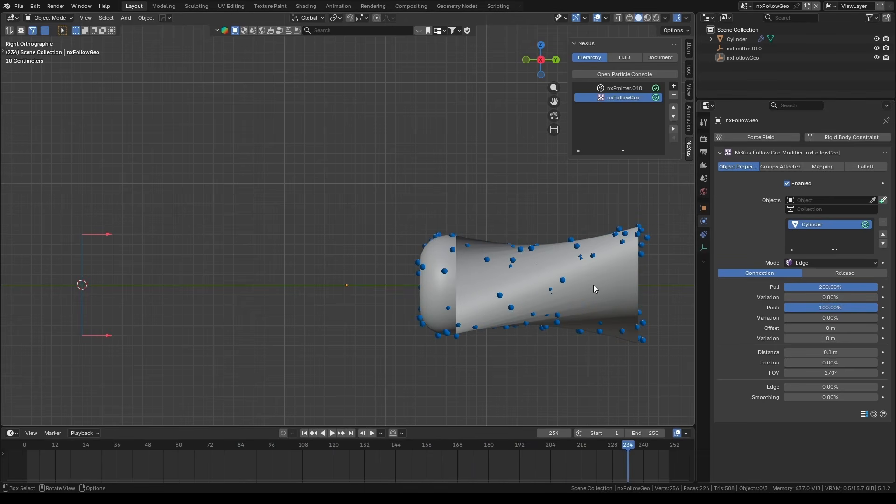
pyautogui.press('Escape')
# - Add a UV sphere, move it along Y between the emitter and the cylinder, and scale its mesh to about 0.36
pyautogui.hotkey('shift', 'a')
pyautogui.moveTo(356, 248)
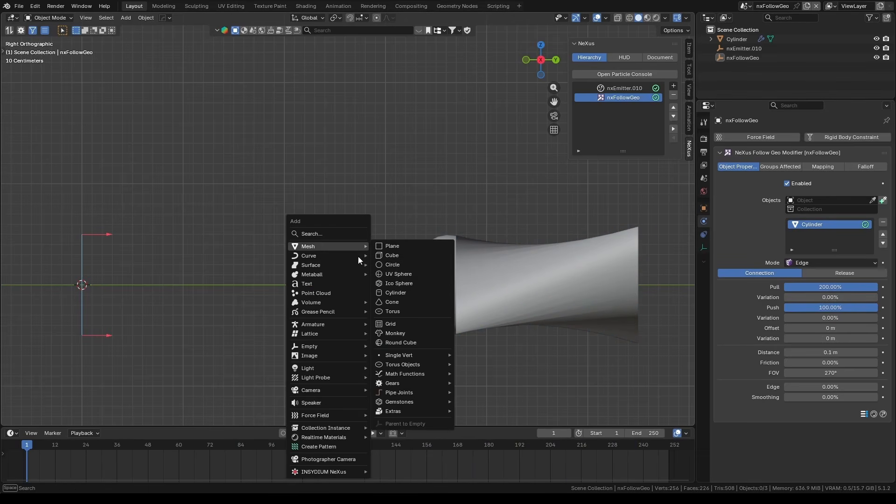
pyautogui.click(412, 265)
pyautogui.press('g')
pyautogui.press('y')
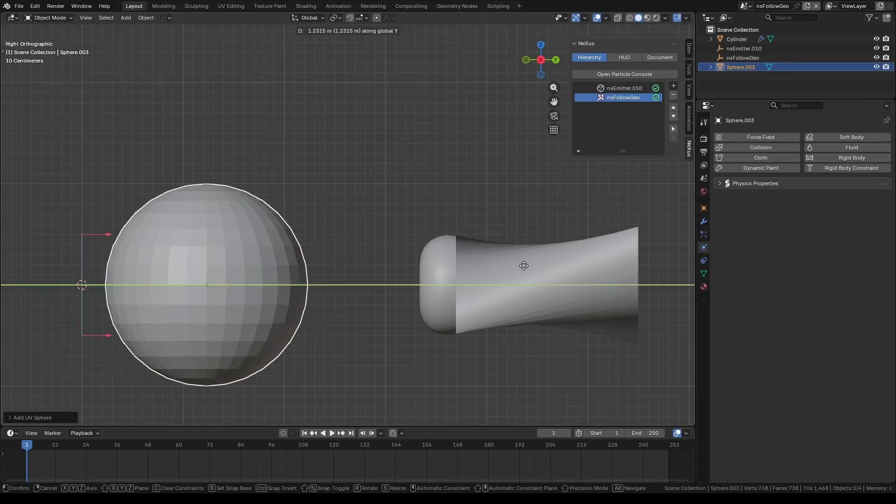
pyautogui.click(640, 264)
pyautogui.press('s')
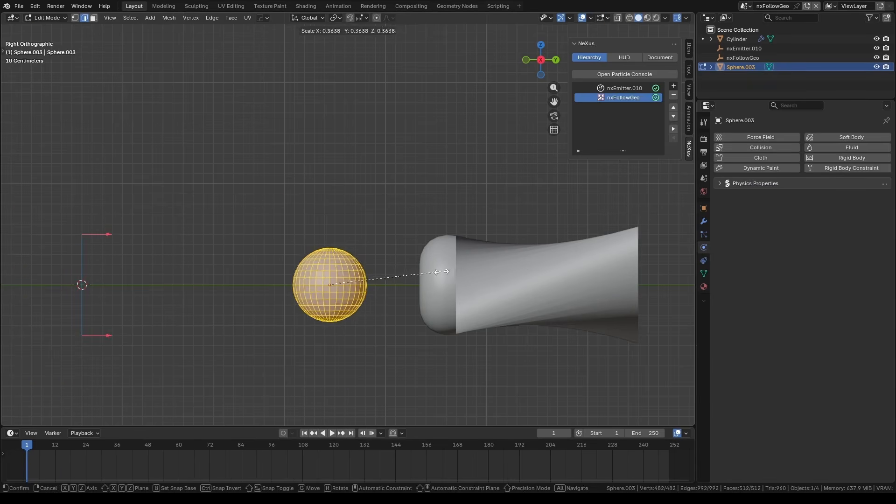
pyautogui.click(434, 273)
# - Add the new sphere to nxFollowGeo's Objects list by sampling it in the viewport, and play the simulation
pyautogui.click(622, 97)
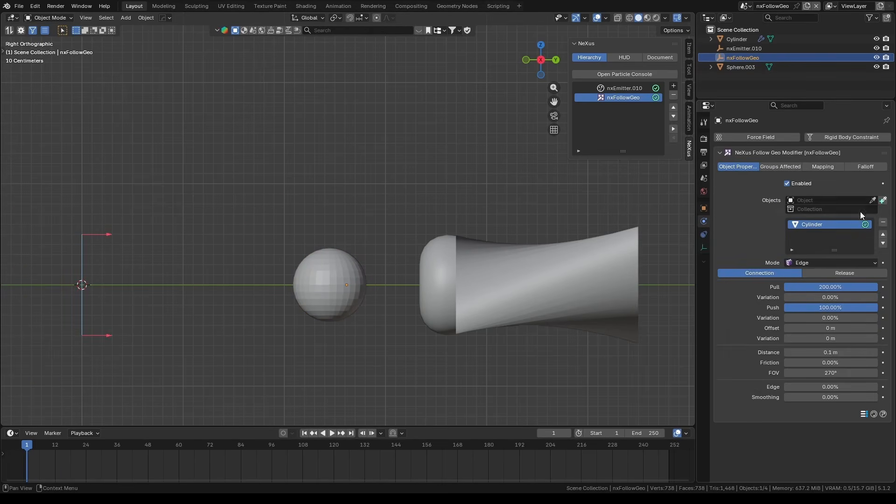
pyautogui.click(854, 199)
pyautogui.click(872, 199)
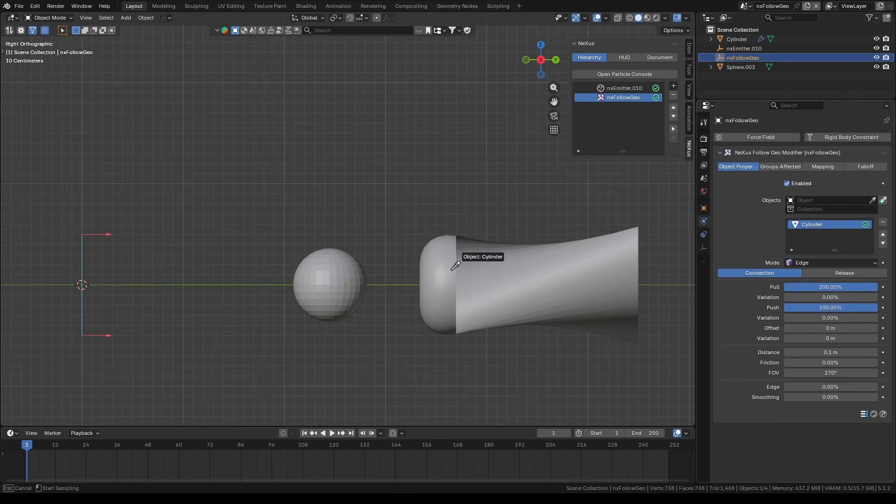
pyautogui.click(326, 273)
pyautogui.press('space')
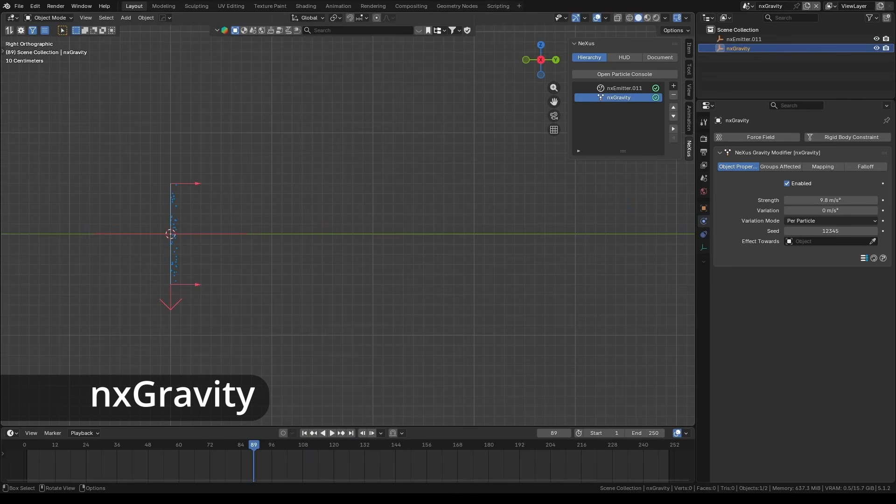
# - Deselect everything in the nxGravity scene and play its simulation to examine the gravity acting on the particles
pyautogui.hotkey('alt', 'a')
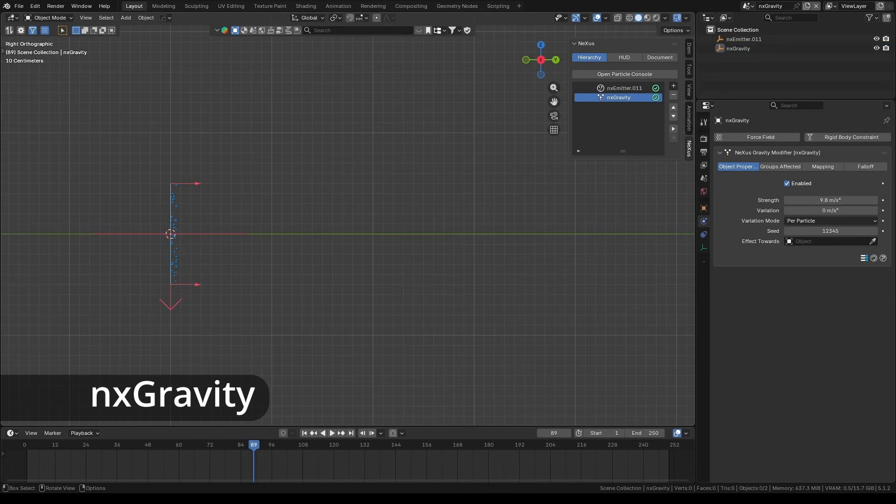
pyautogui.press('space')
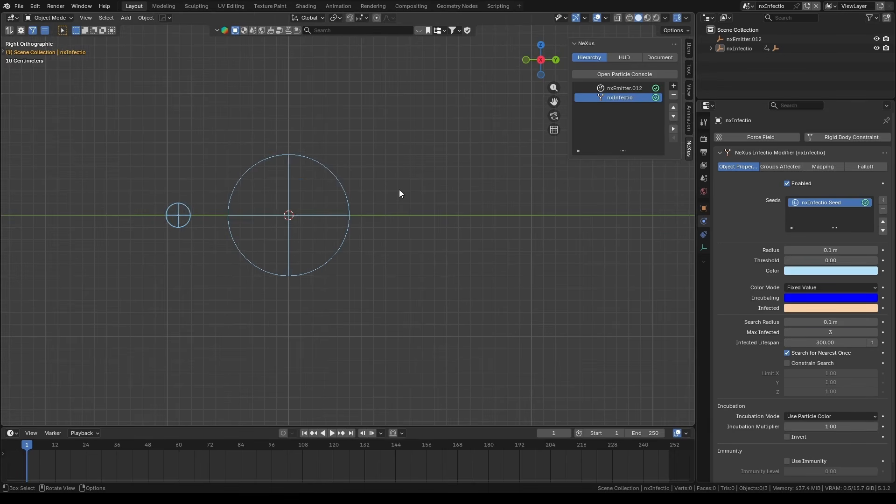
# - Play the nxInfectio simulation, examine the infection spreading from the seed, and return to the first frame
pyautogui.press('space')
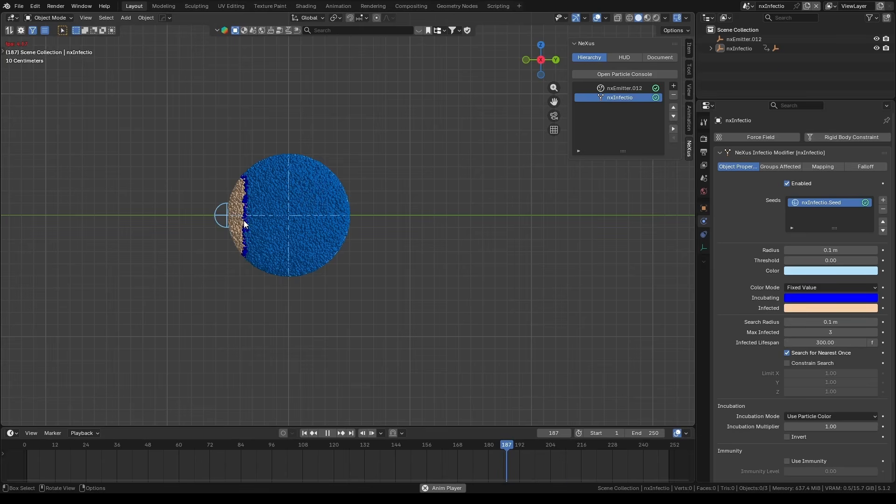
pyautogui.hotkey('shift', 'Left')
pyautogui.keyDown('shift'); pyautogui.rightClick(220, 216); pyautogui.keyUp('shift')
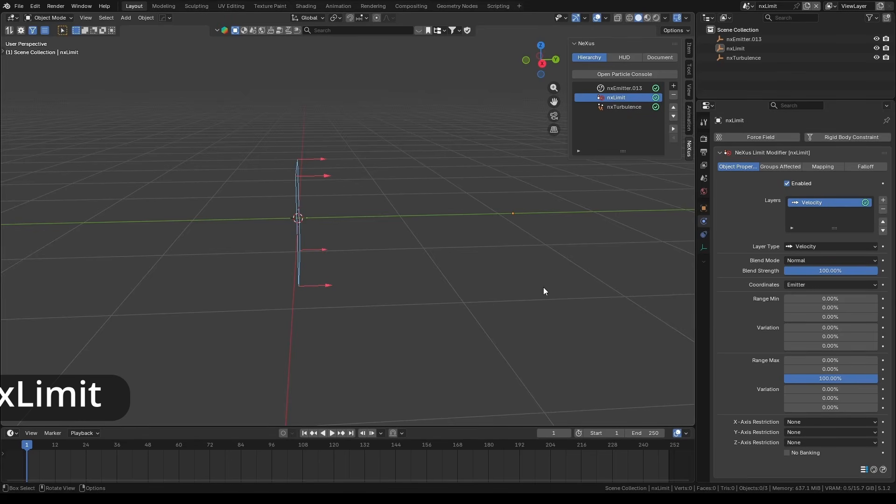
# - Disable nxLimit to examine the turbulent particles without it, return to the first frame, and re-enable the modifier
pyautogui.moveTo(539, 288); pyautogui.dragTo(539, 262, button='middle')
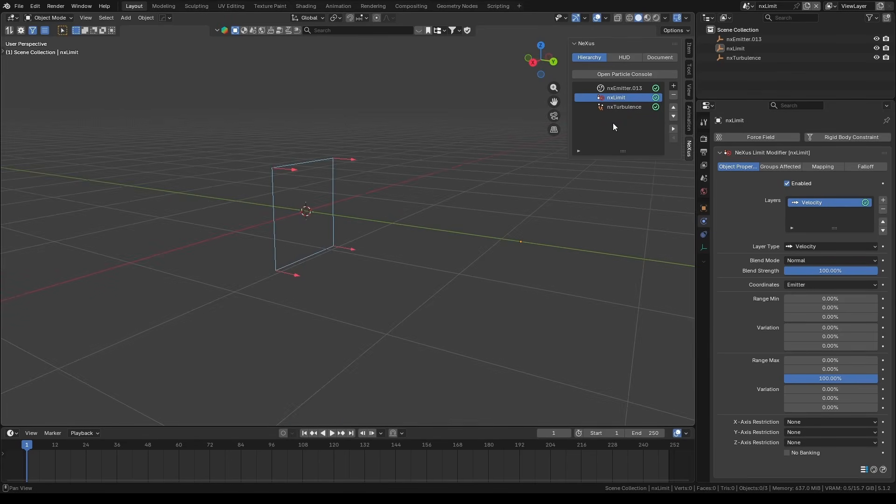
pyautogui.click(655, 97)
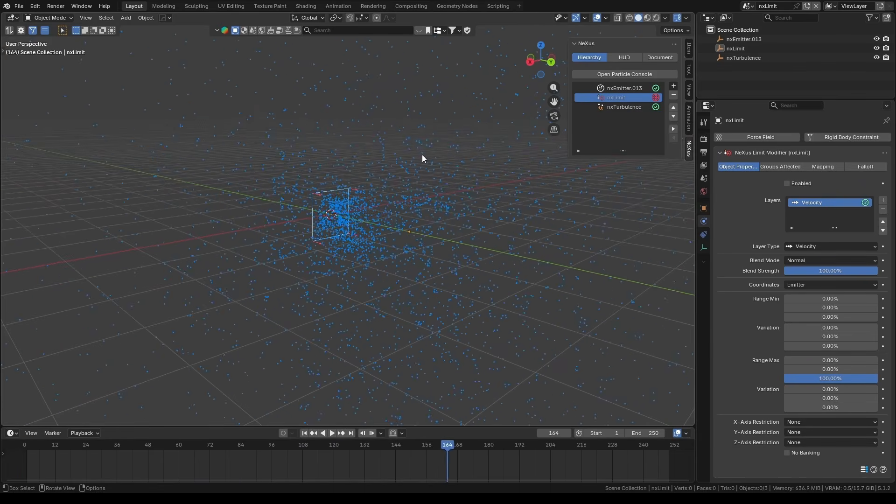
pyautogui.press('Escape')
pyautogui.click(656, 98)
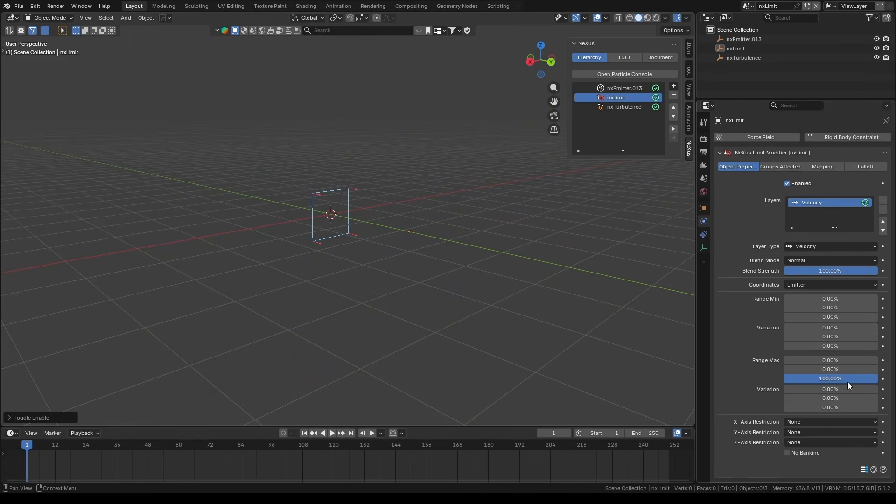
pyautogui.moveTo(520, 290); pyautogui.dragTo(537, 290, button='middle')
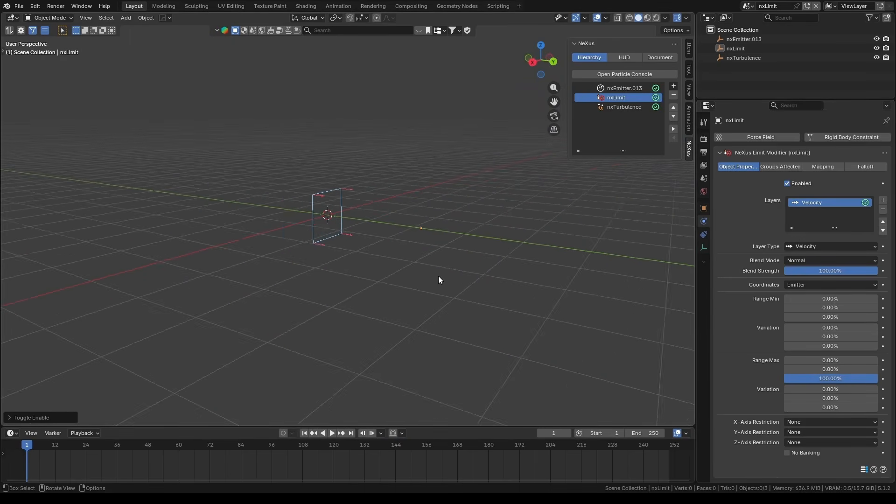
# - Play the nxLimit simulation with the modifier enabled, examine the particle spread in perspective and side views, and return to the first frame
pyautogui.scroll(2, 438, 275)
pyautogui.press('space')
pyautogui.moveTo(437, 274); pyautogui.dragTo(478, 269, button='middle')
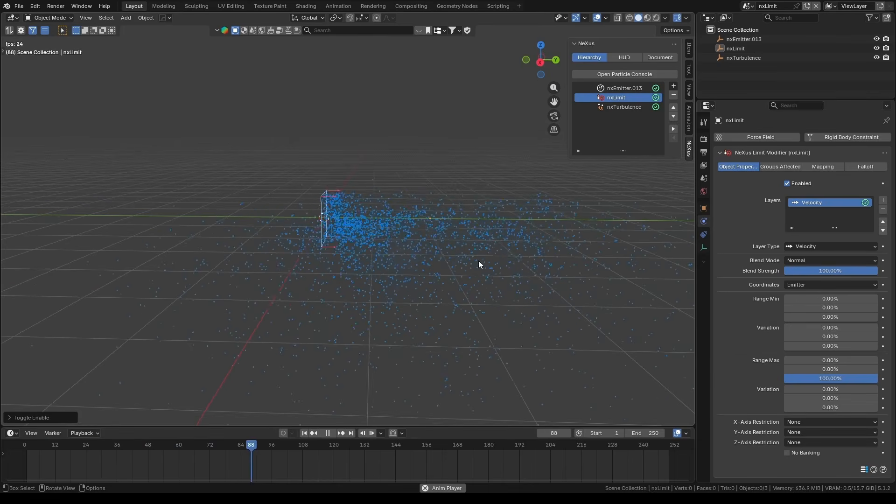
pyautogui.press('KP_1')
pyautogui.press('KP_3')
pyautogui.scroll(-2, 445, 260)
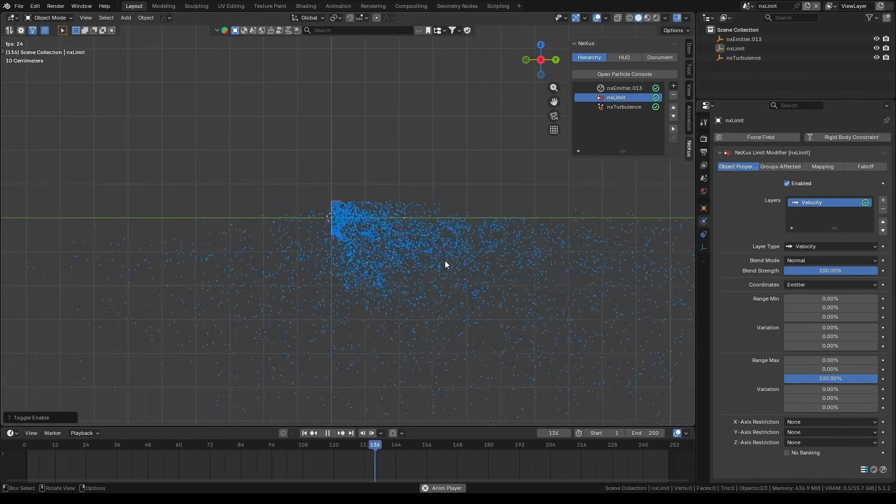
pyautogui.press('Escape')
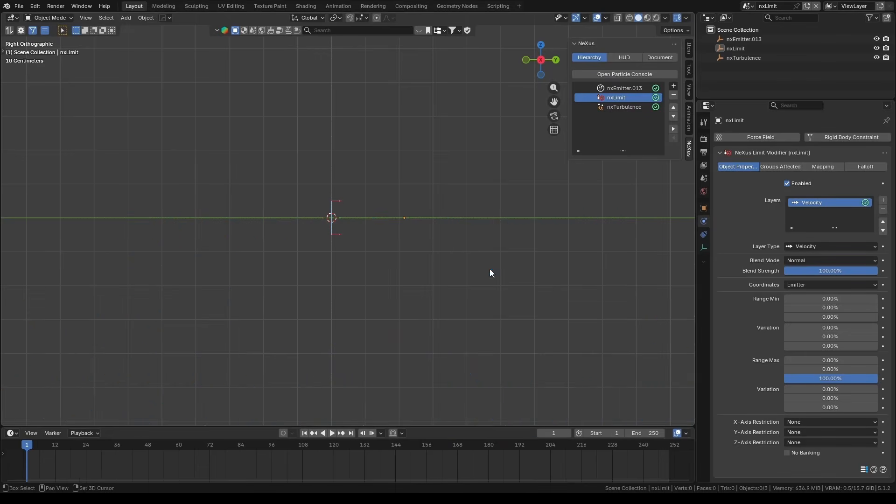
# - Raise the third Range Min value of nxLimit's Velocity layer and play the simulation
pyautogui.moveTo(842, 318); pyautogui.dragTo(891, 318)
pyautogui.press('space')
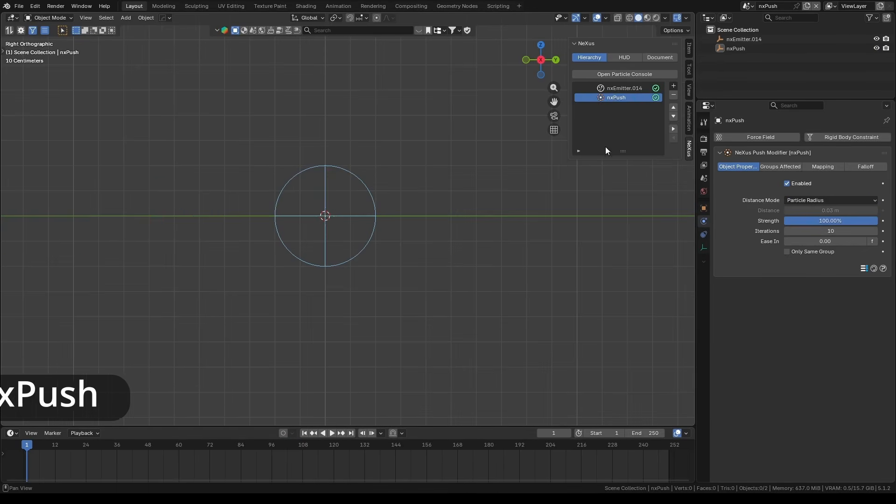
# - Review nxEmitter.014's settings in the nxPush scene, reselect nxPush, and play the simulation to examine the particle spacing up close
pyautogui.click(623, 87)
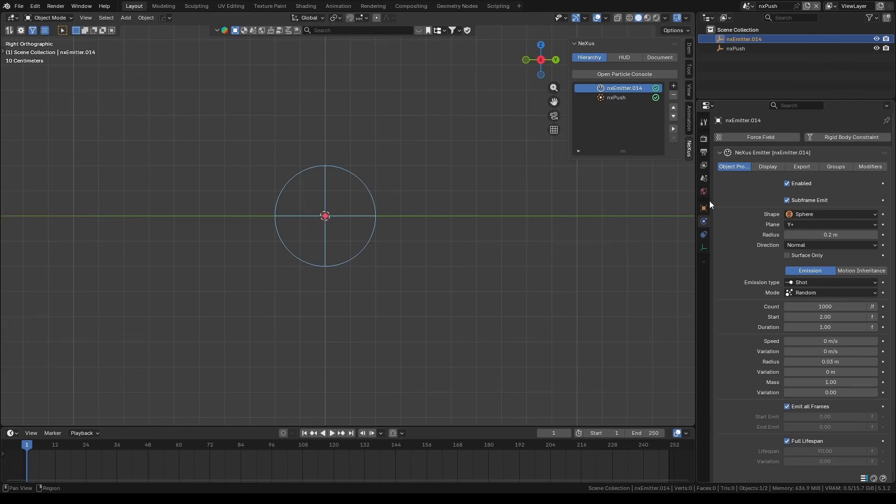
pyautogui.click(622, 96)
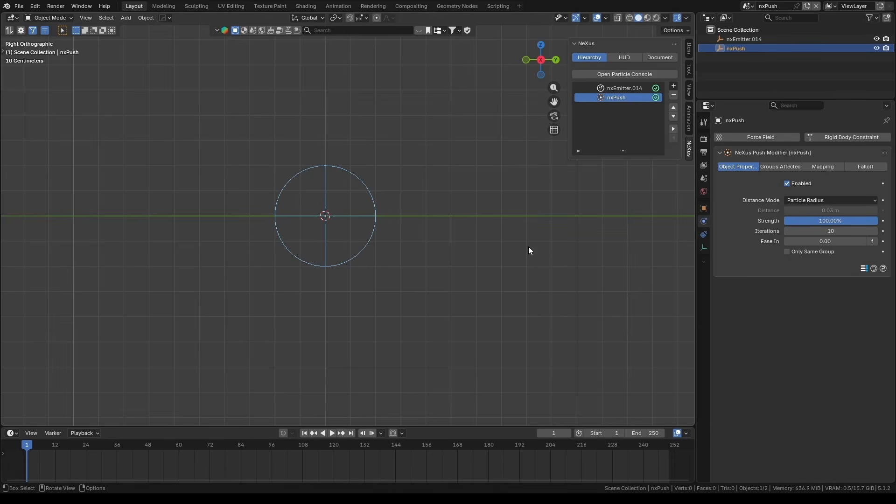
pyautogui.press('space')
pyautogui.scroll(6, 341, 200)
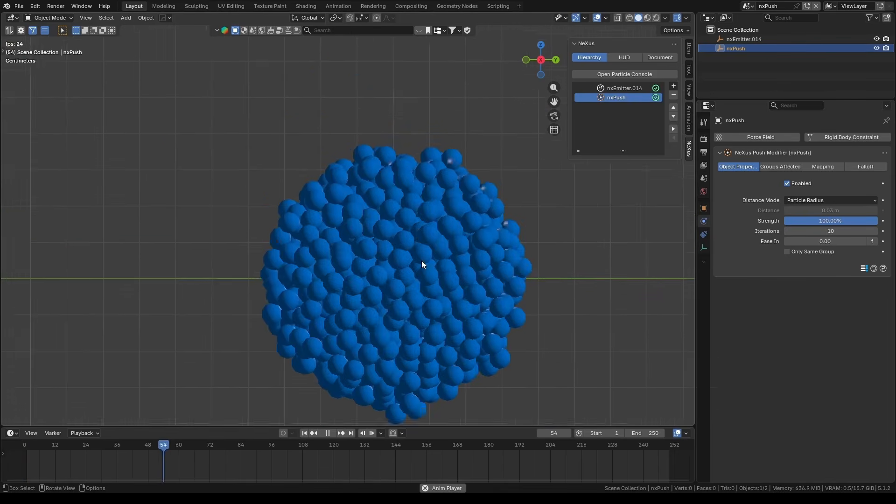
pyautogui.moveTo(416, 248); pyautogui.dragTo(450, 228, button='middle')
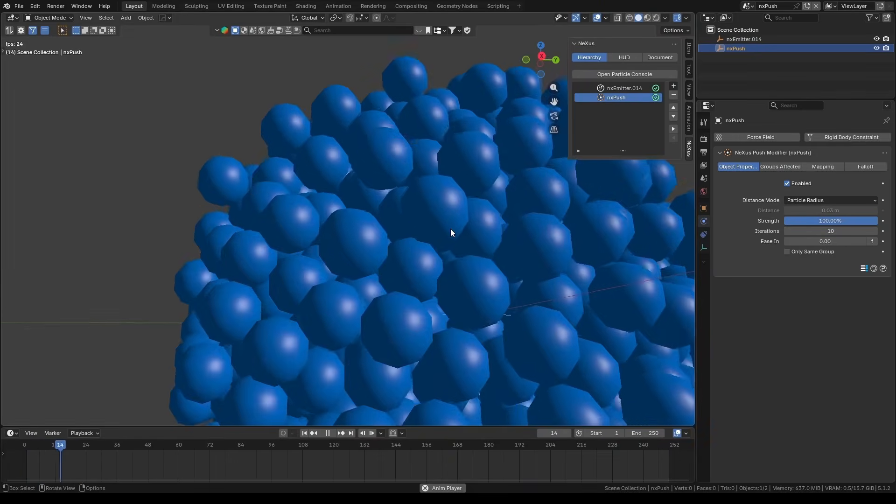
pyautogui.moveTo(484, 256); pyautogui.dragTo(463, 246, button='middle')
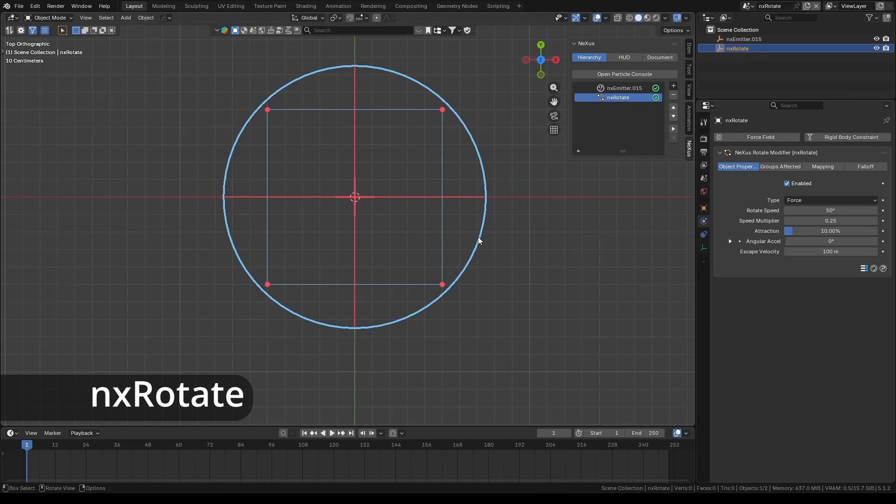
# - Play the nxRotate simulation to examine the rotation force acting on the particles
pyautogui.keyDown('shift'); pyautogui.moveTo(488, 238); pyautogui.dragTo(494, 289, button='middle'); pyautogui.keyUp('shift')
pyautogui.press('space')
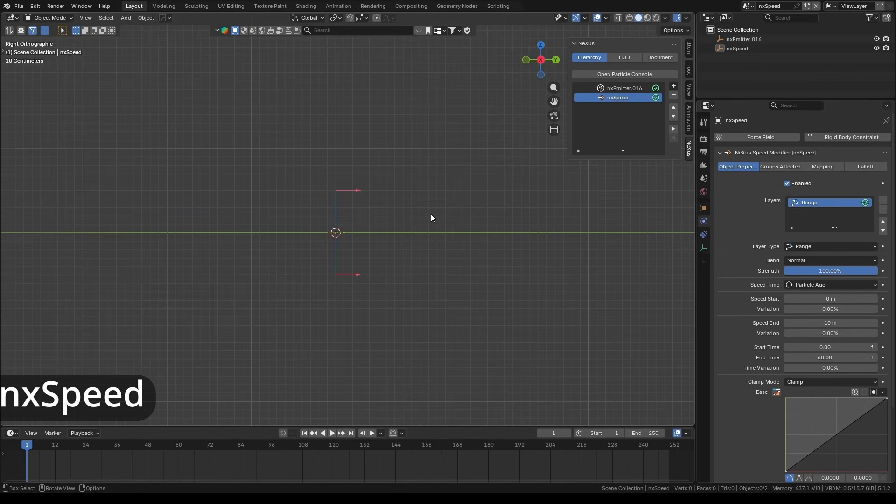
# - Disable nxSpeed to examine nxEmitter.016's settings and particle stream without it, and re-enable the modifier to compare the playback
pyautogui.keyDown('shift'); pyautogui.moveTo(476, 225); pyautogui.dragTo(315, 242, button='middle'); pyautogui.keyUp('shift')
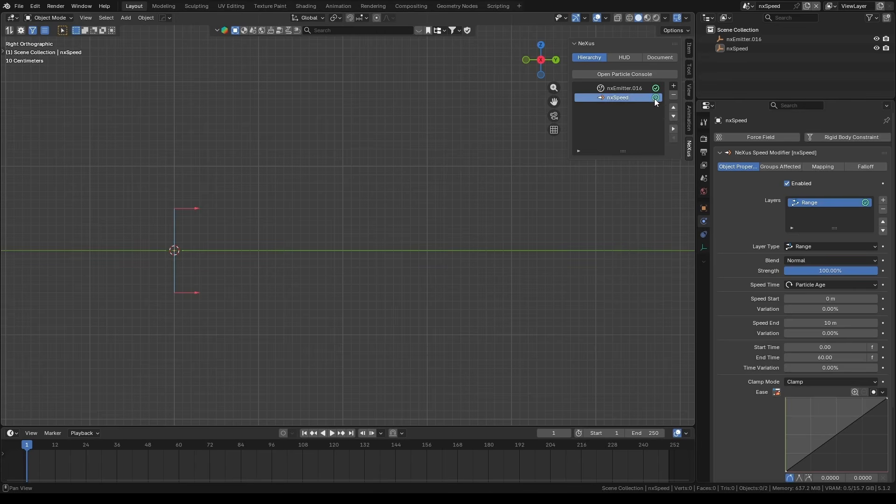
pyautogui.click(637, 89)
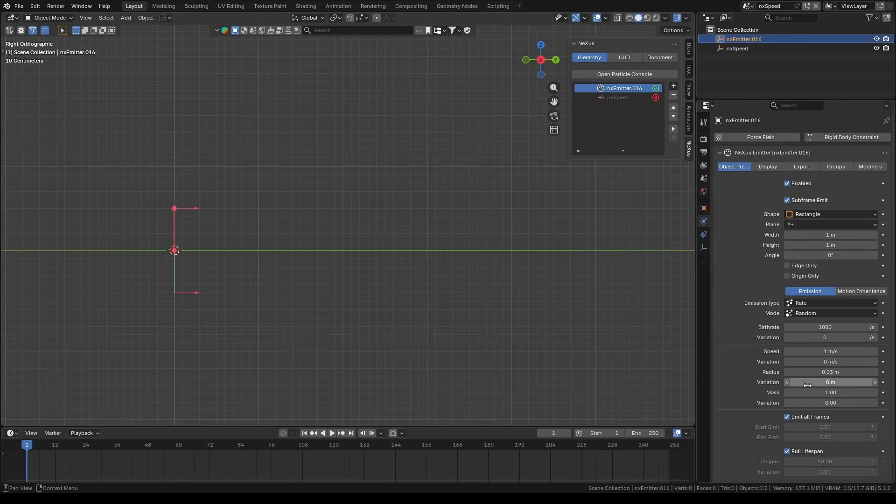
pyautogui.click(656, 97)
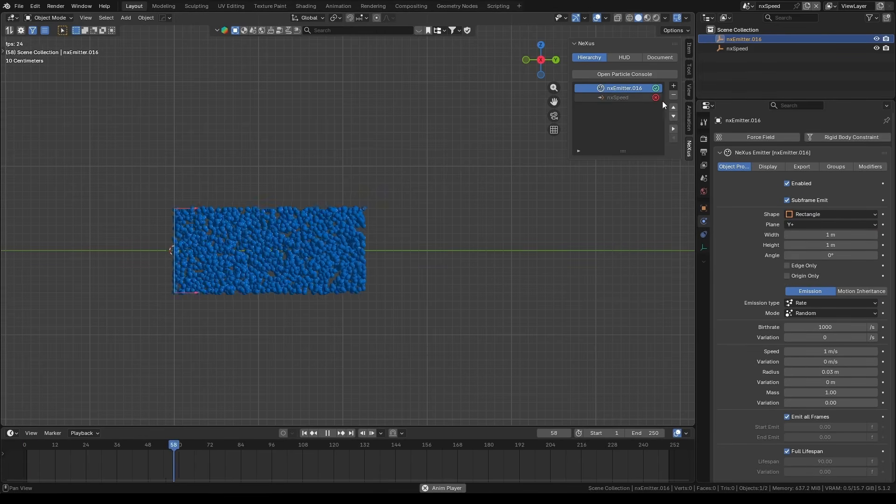
pyautogui.scroll(-6, 399, 259)
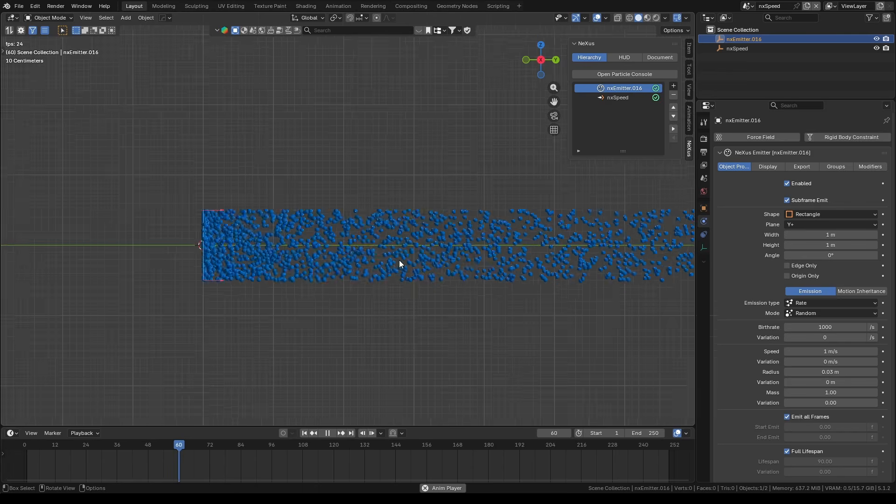
pyautogui.scroll(4, 398, 259)
pyautogui.scroll(2, 399, 259)
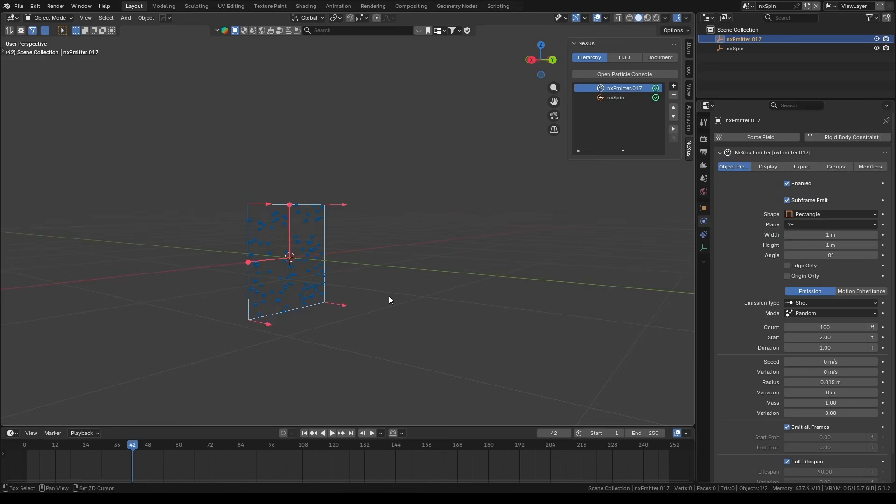
# - Select nxSpin, play its simulation to examine the particles rotating up close, and return to the first frame
pyautogui.scroll(5, 388, 296)
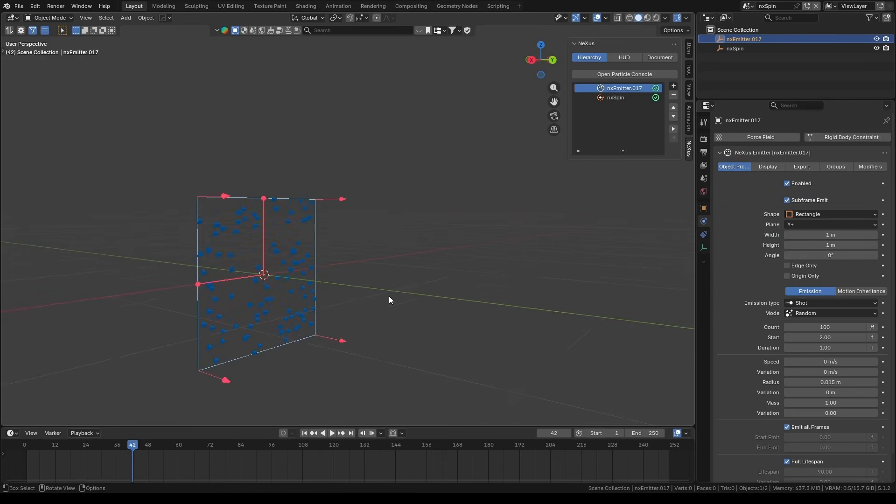
pyautogui.scroll(2, 396, 310)
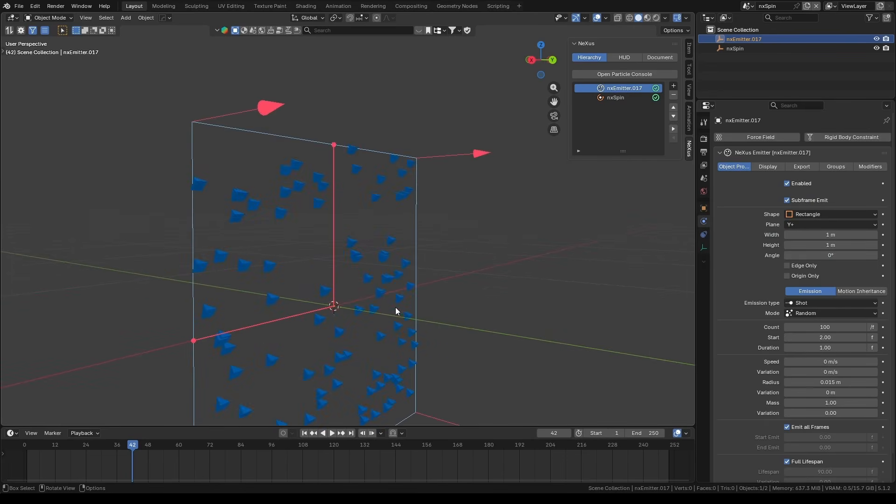
pyautogui.click(615, 98)
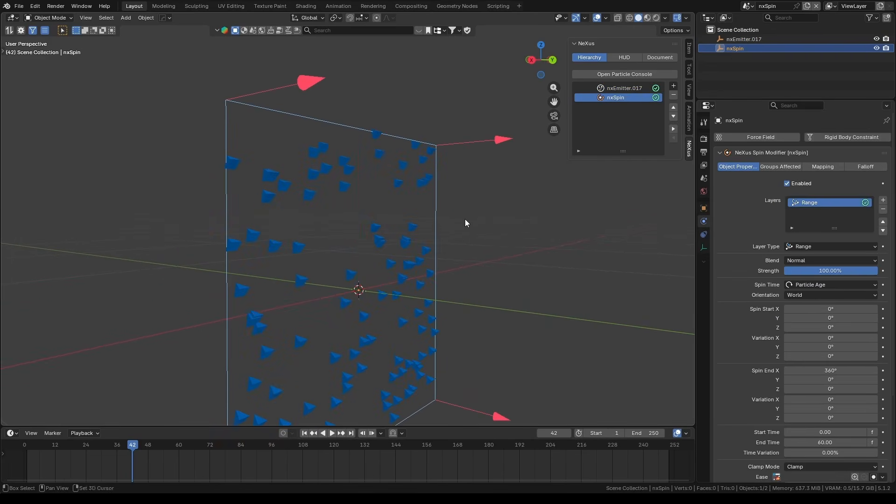
pyautogui.press('space')
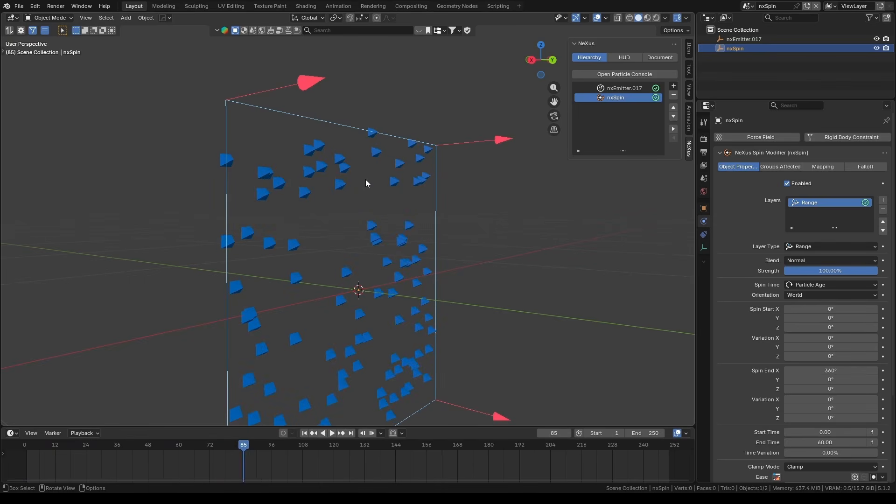
pyautogui.hotkey('shift', 'Left')
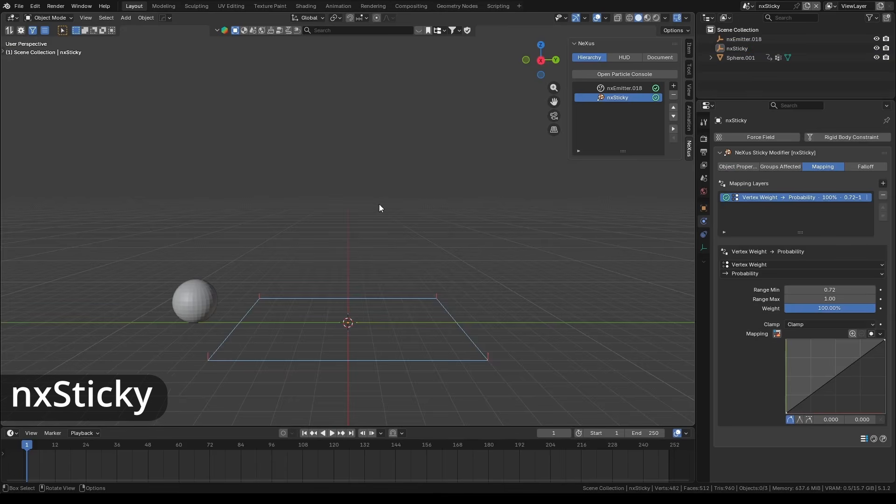
# - Play the nxSticky simulation and examine how the emitted particles interact with the sphere
pyautogui.moveTo(341, 323); pyautogui.dragTo(356, 283, button='middle')
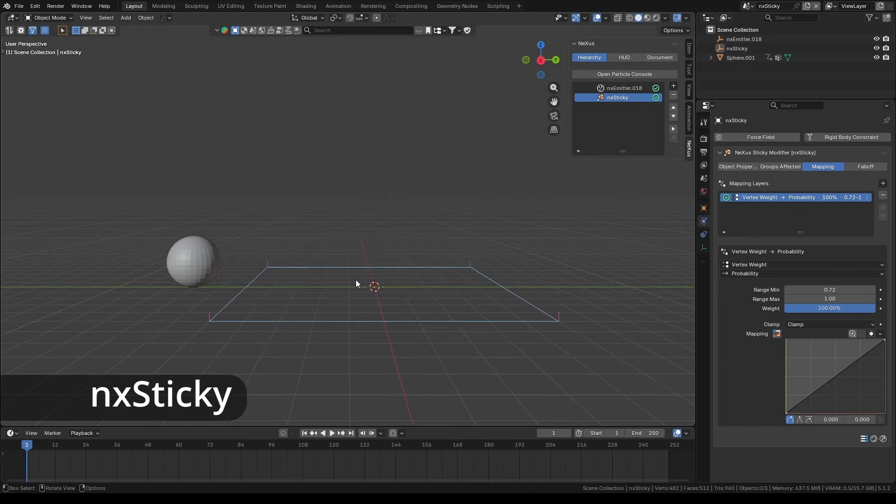
pyautogui.scroll(2, 356, 283)
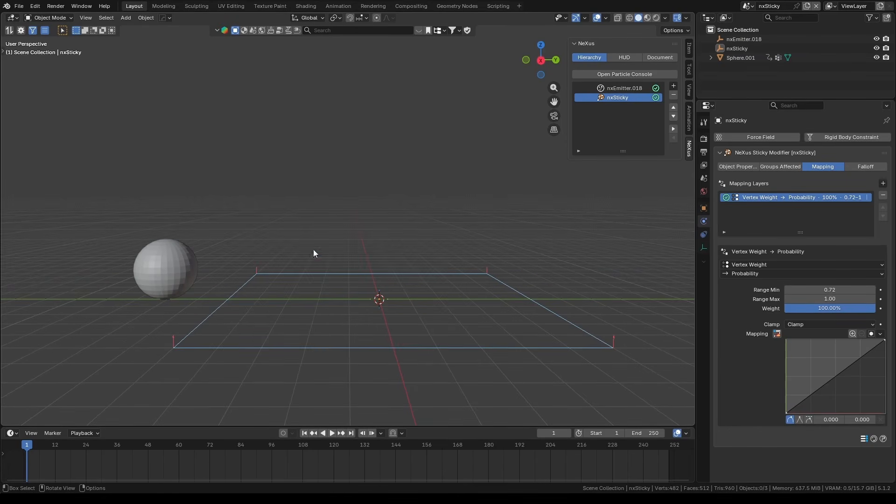
pyautogui.press('space')
pyautogui.scroll(3, 195, 309)
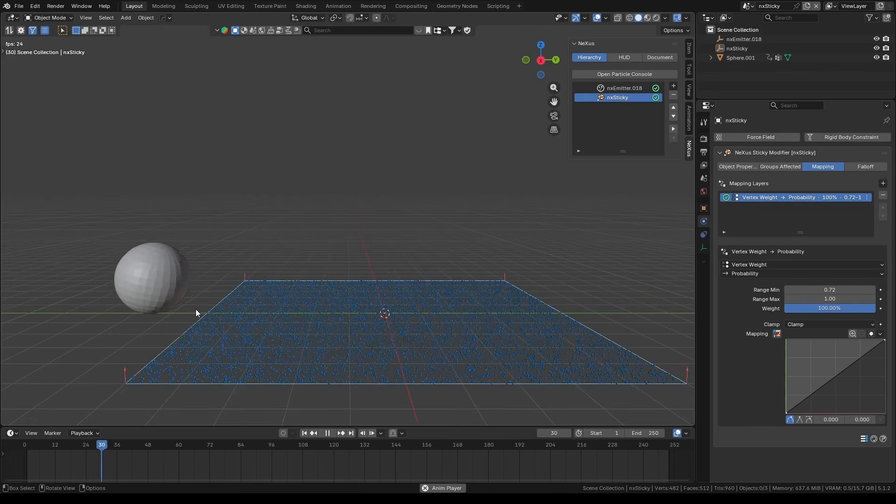
pyautogui.moveTo(226, 328); pyautogui.dragTo(253, 348, button='middle')
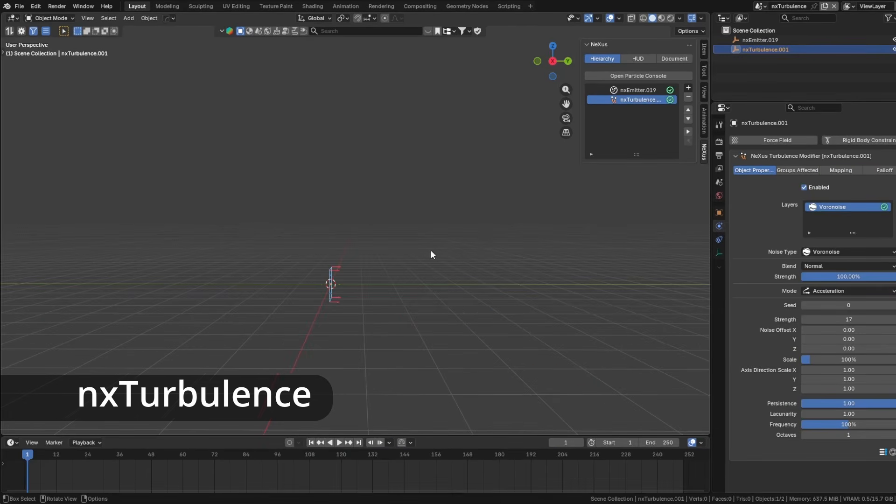
# - Play the nxTurbulence simulation with the modifier disabled for comparison, re-enable it, and return to the first frame
pyautogui.moveTo(468, 328); pyautogui.dragTo(446, 261, button='middle')
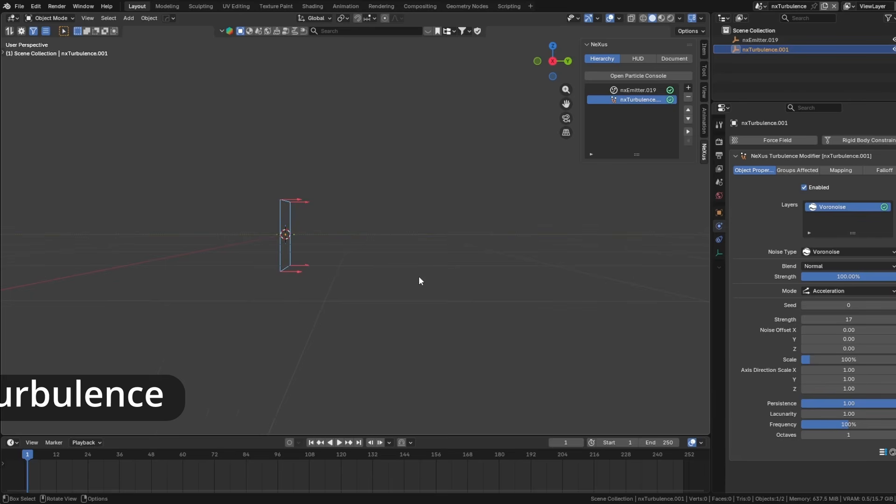
pyautogui.press('space')
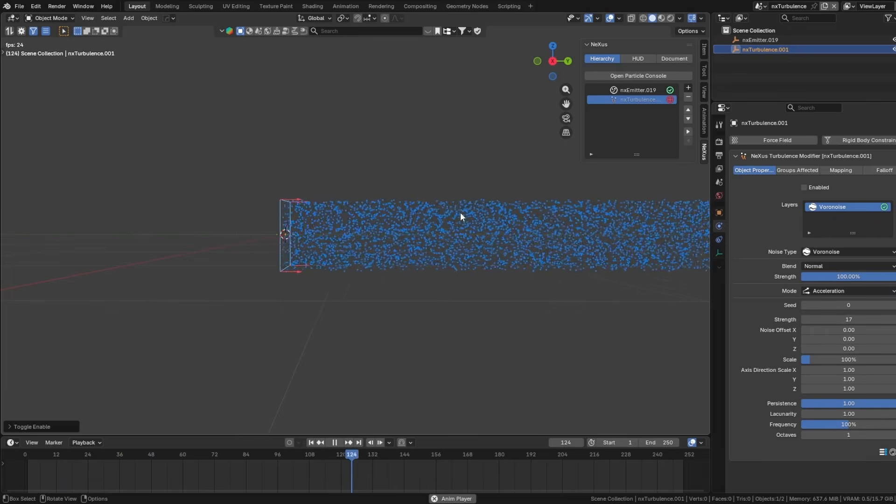
pyautogui.click(672, 100)
pyautogui.hotkey('shift', 'Left')
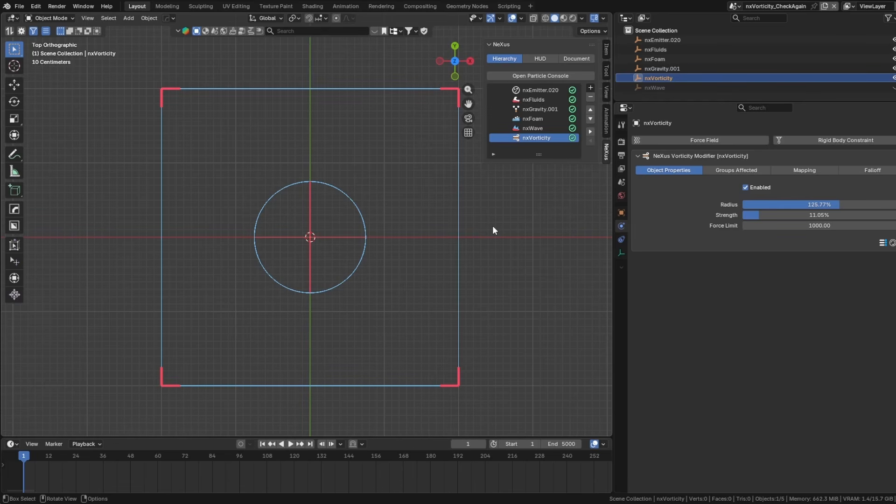
# - Disable nxVorticity and play the fluid simulation, examining the waves and foam without it in perspective and top views
pyautogui.moveTo(490, 240); pyautogui.dragTo(438, 183, button='middle')
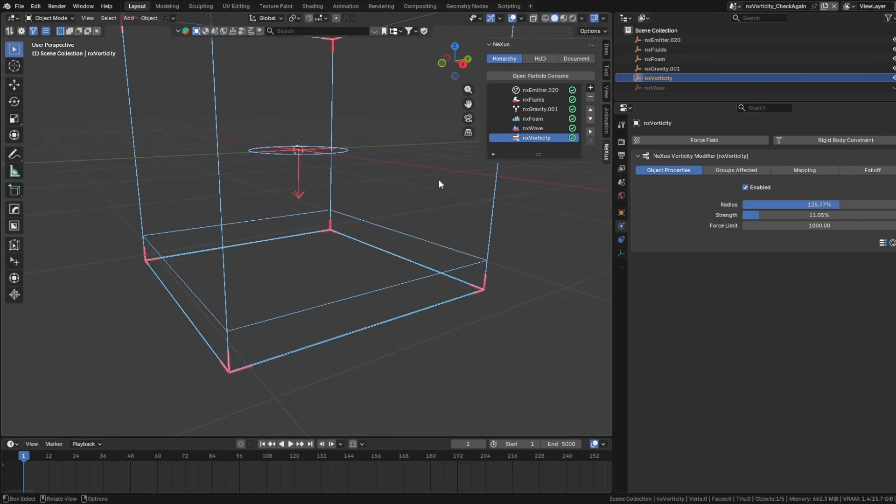
pyautogui.click(571, 137)
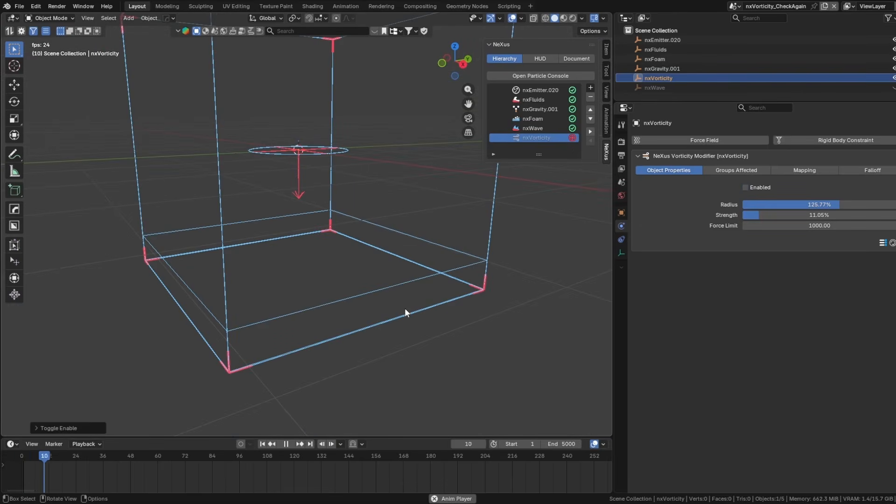
pyautogui.press('space')
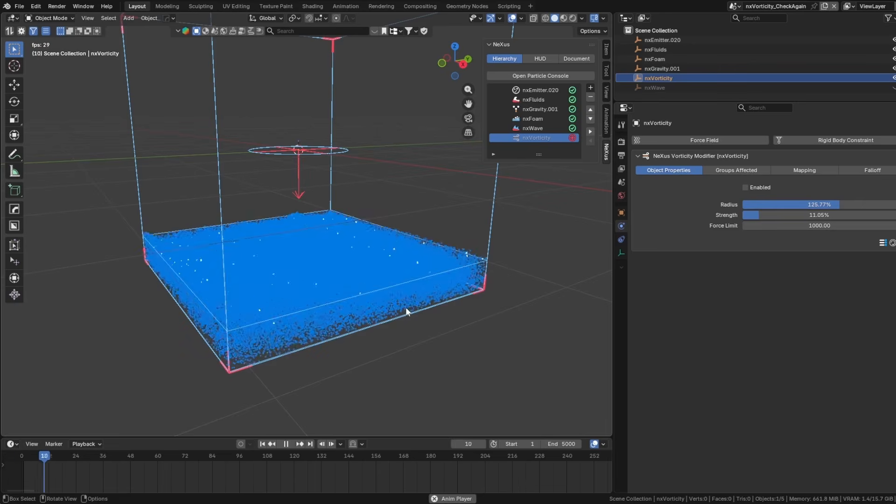
pyautogui.moveTo(405, 307); pyautogui.dragTo(371, 295, button='middle')
pyautogui.scroll(3, 368, 295)
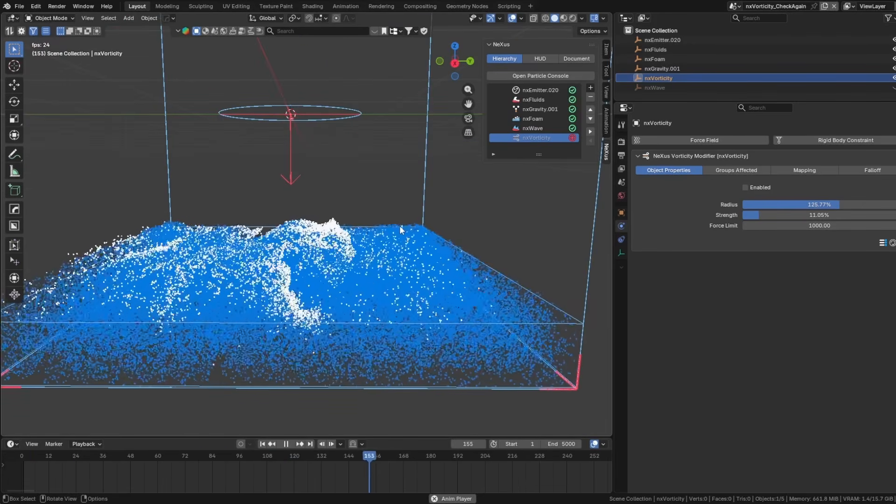
pyautogui.press('KP_7')
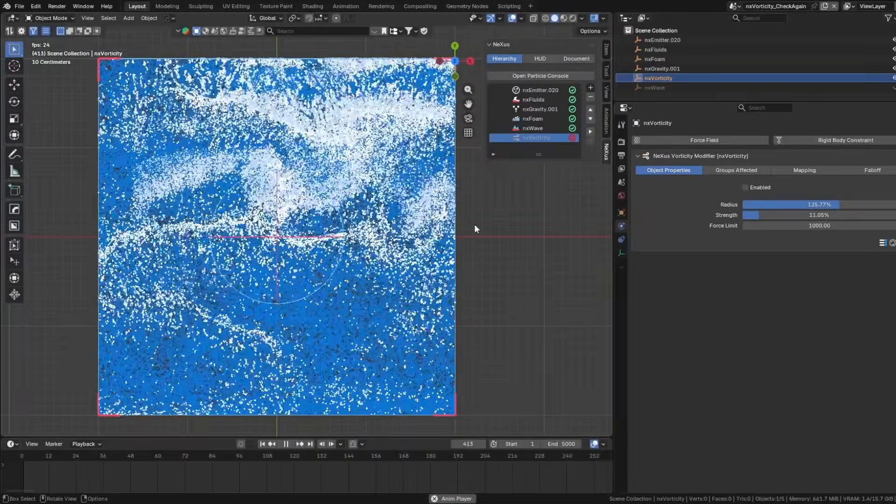
# - Re-enable nxVorticity with a 100% radius and raise its strength to 15.04% and up to 53.69% while examining the playing fluid
pyautogui.press('space')
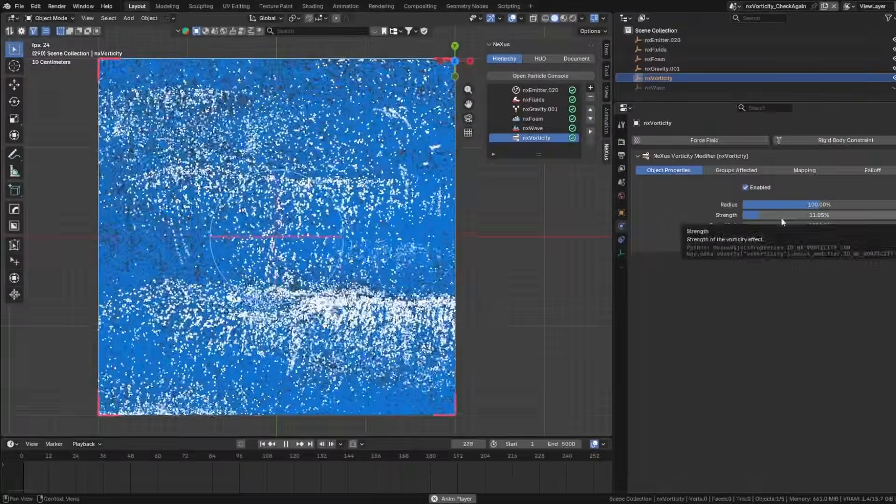
pyautogui.moveTo(780, 215)
pyautogui.mouseDown()
pyautogui.moveTo(799, 215)
pyautogui.moveTo(787, 216)
pyautogui.mouseUp()
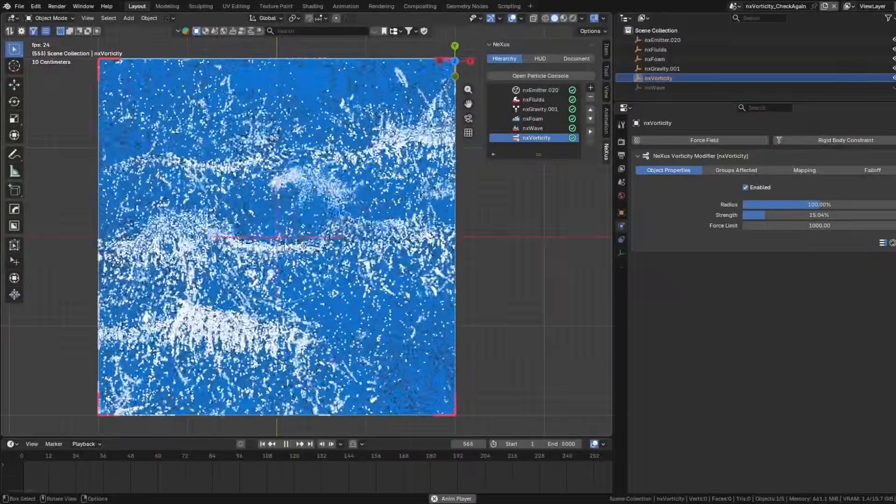
pyautogui.moveTo(387, 286); pyautogui.dragTo(389, 242, button='middle')
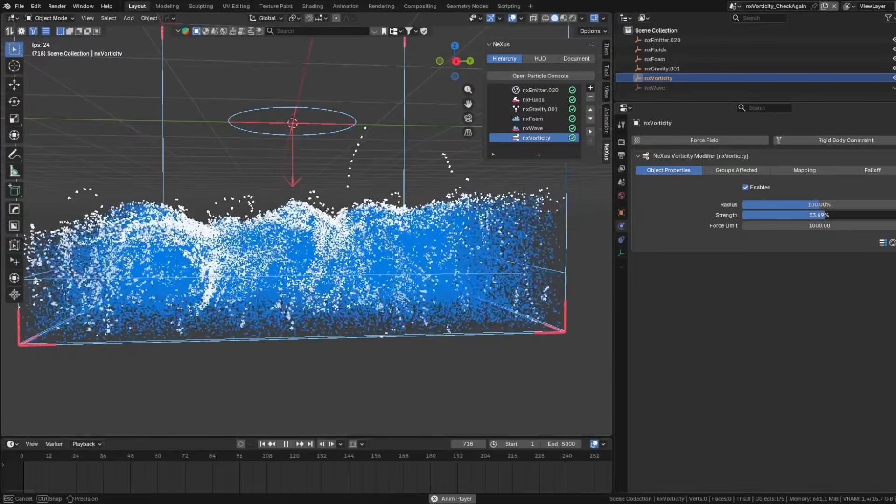
pyautogui.moveTo(559, 296); pyautogui.dragTo(510, 312, button='middle')
pyautogui.press('space')
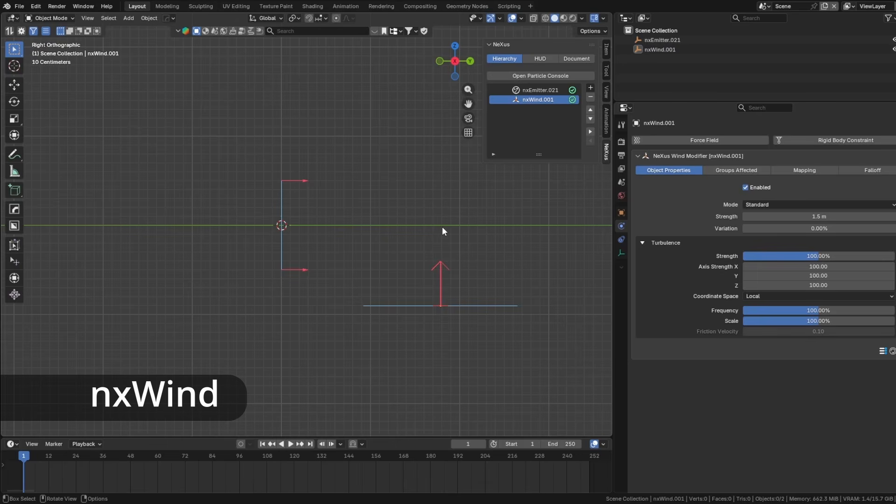
# - Play the nxWind simulation, raise the wind strength to 5 m, and reduce it again while the particles are blown upward
pyautogui.keyDown('shift'); pyautogui.moveTo(475, 244); pyautogui.dragTo(373, 266, button='middle'); pyautogui.keyUp('shift')
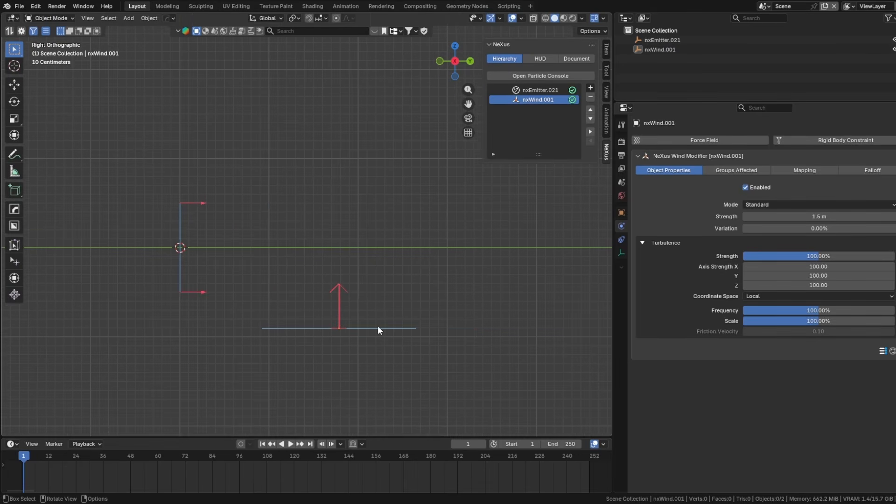
pyautogui.press('space')
pyautogui.moveTo(819, 216); pyautogui.dragTo(863, 216)
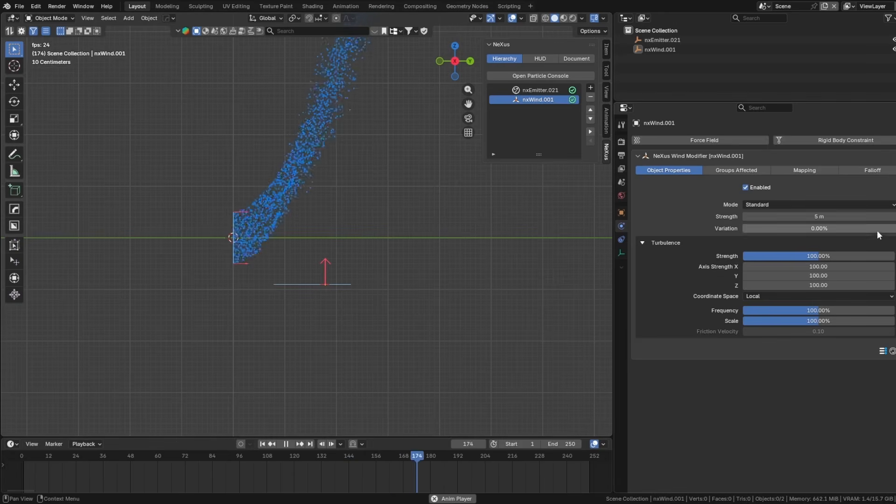
pyautogui.moveTo(868, 217); pyautogui.dragTo(823, 216)
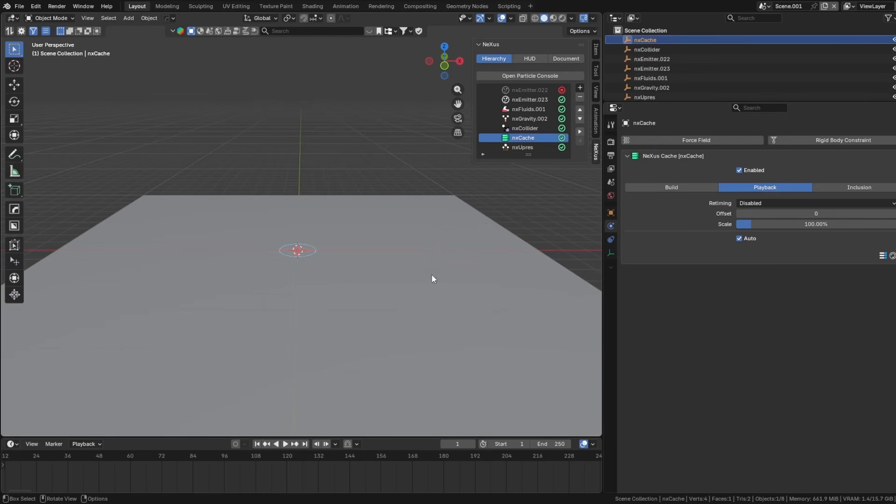
# - Compare the particle count and radius settings of nxEmitter.022 and nxEmitter.023 in the nxUpres scene
pyautogui.moveTo(432, 275); pyautogui.dragTo(452, 259, button='middle')
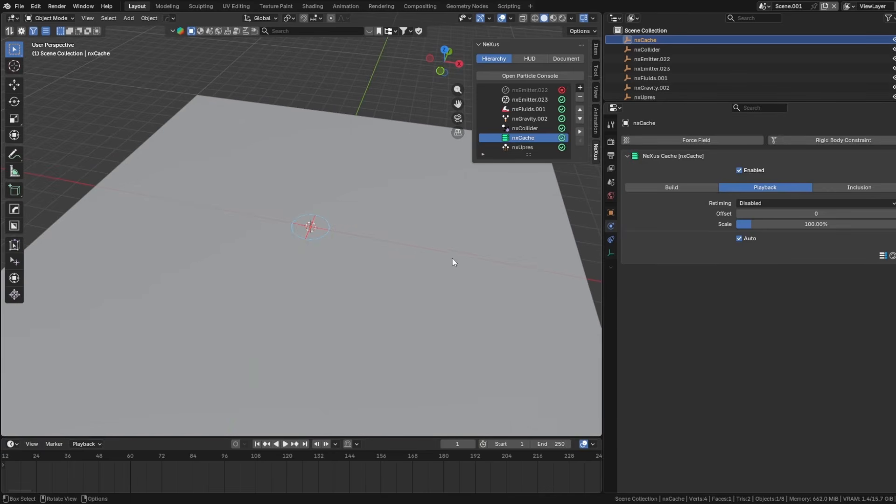
pyautogui.click(539, 88)
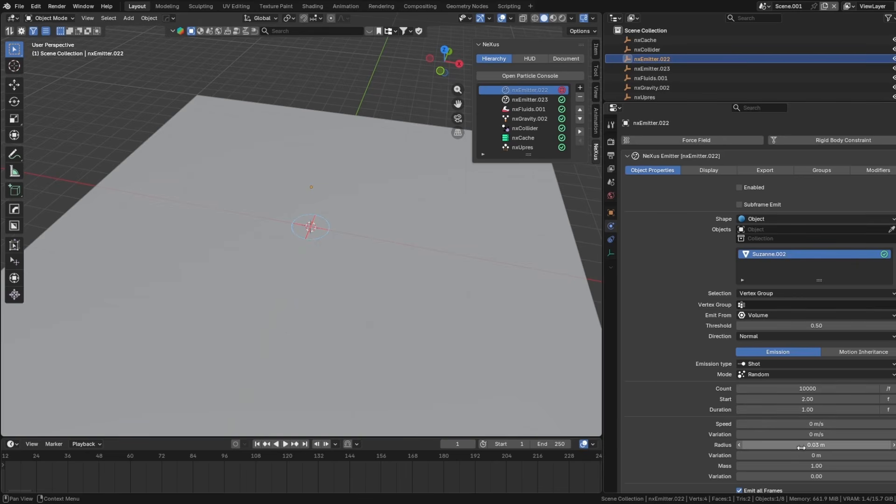
pyautogui.click(537, 99)
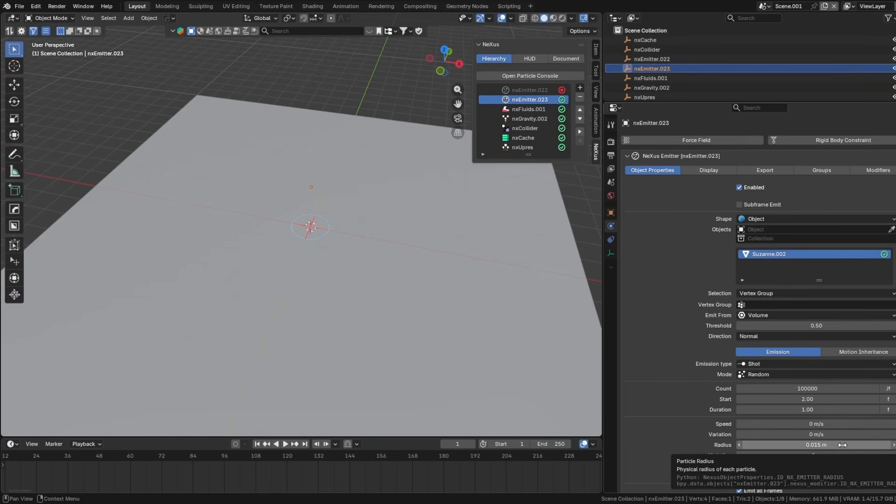
# - Play the cached nxUpres simulation, examine the fluid splash from the top view, and return to frame 16
pyautogui.press('space')
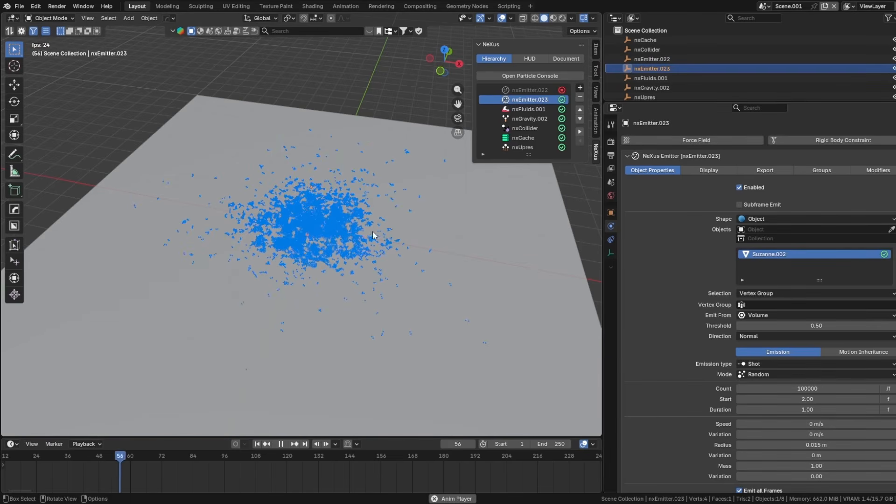
pyautogui.moveTo(372, 231); pyautogui.dragTo(394, 276, button='middle')
pyautogui.press('KP_7')
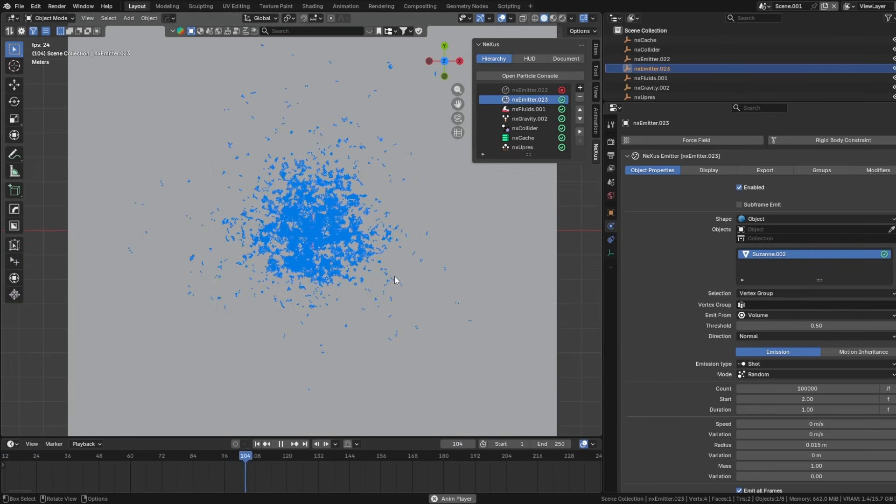
pyautogui.press('space')
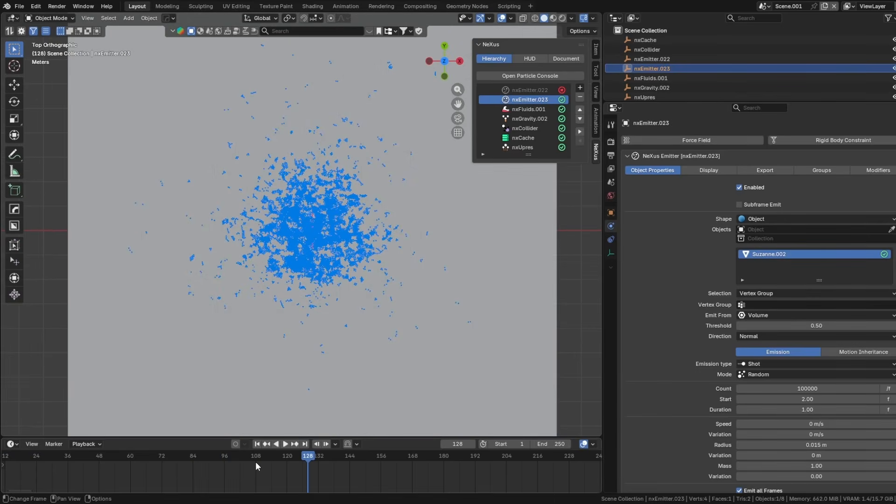
pyautogui.moveTo(260, 459); pyautogui.dragTo(16, 465)
# - Disable nxUpres and nxCache and play the simulation from the first frame to compare the particles without upresing
pyautogui.click(561, 147)
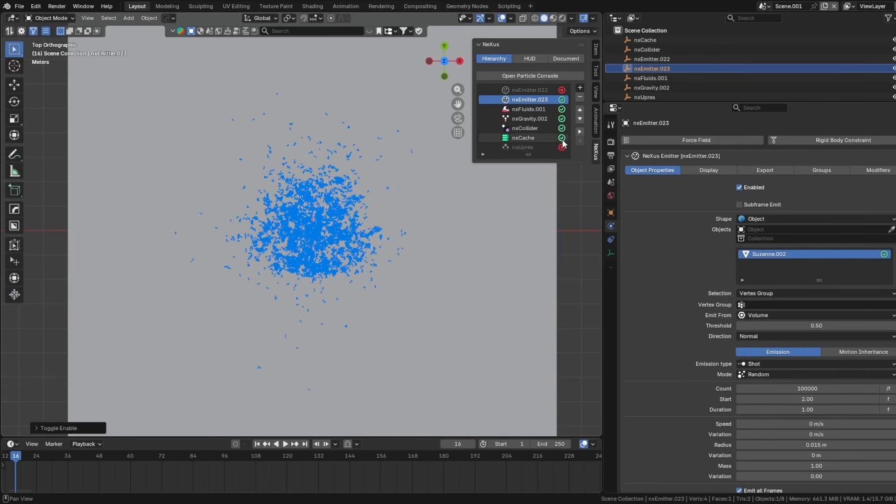
pyautogui.click(561, 138)
pyautogui.hotkey('shift', 'Left')
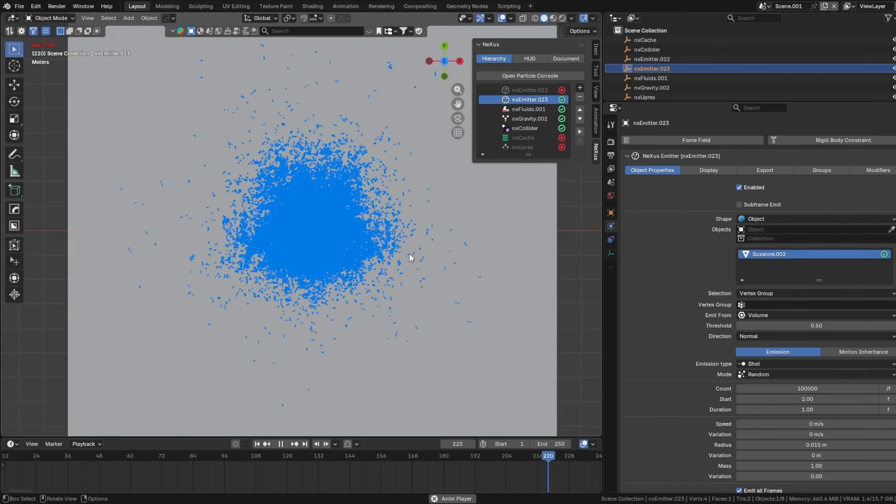
pyautogui.press('Escape')
# - Re-enable nxCache and nxUpres and replay the splash simulation in the top view
pyautogui.click(550, 138)
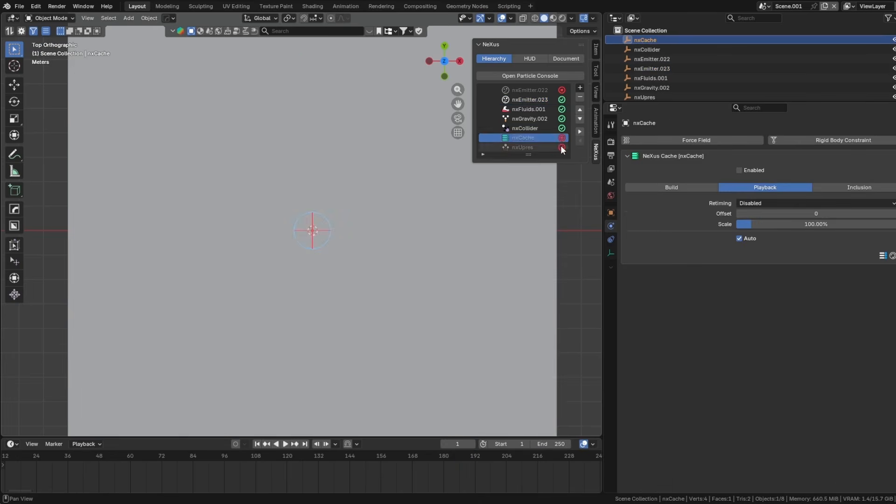
pyautogui.click(561, 146)
pyautogui.press('space')
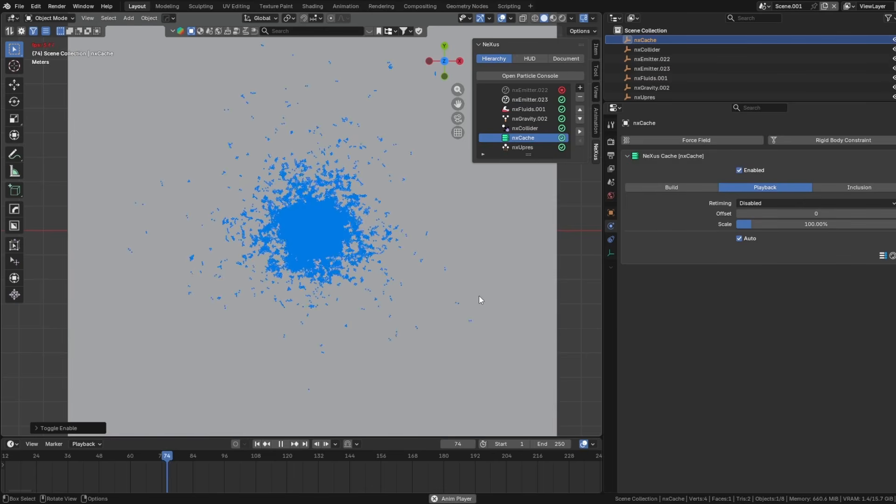